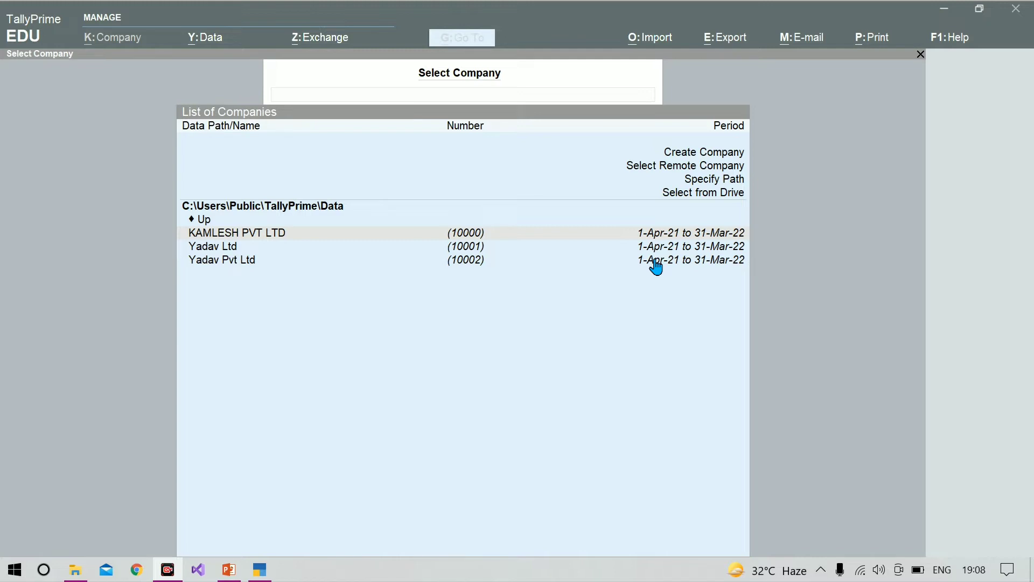
Open the creation form for a new company from the list of companies
click(718, 249)
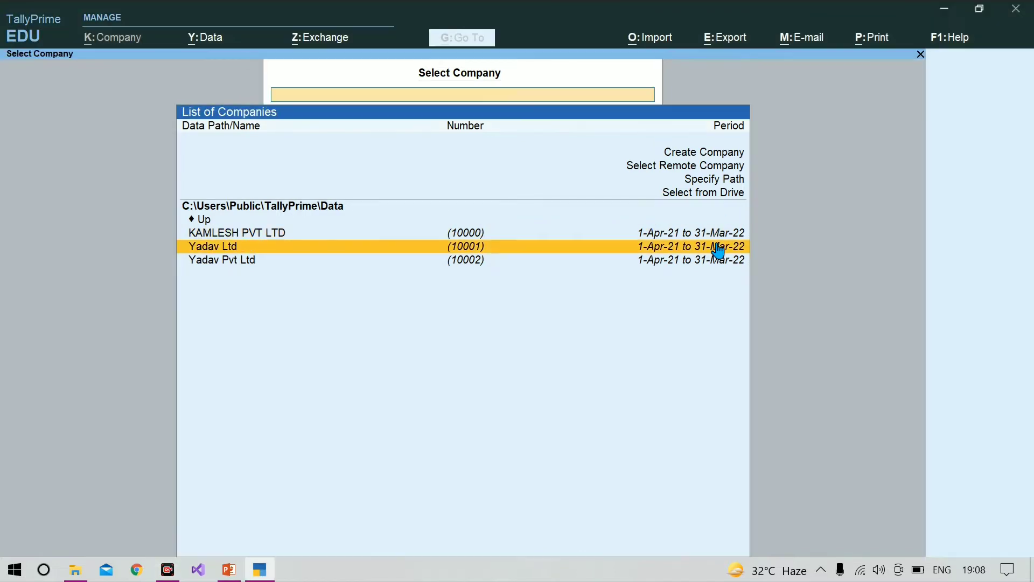
key(Up)
key(Up)
key(Up)
key(Up)
key(Up)
key(Up)
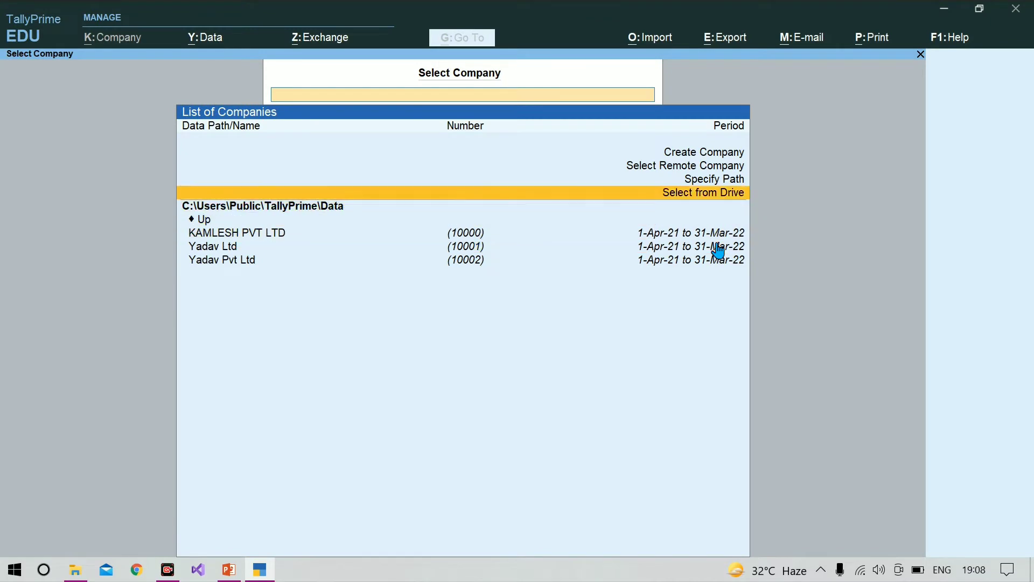
key(Return)
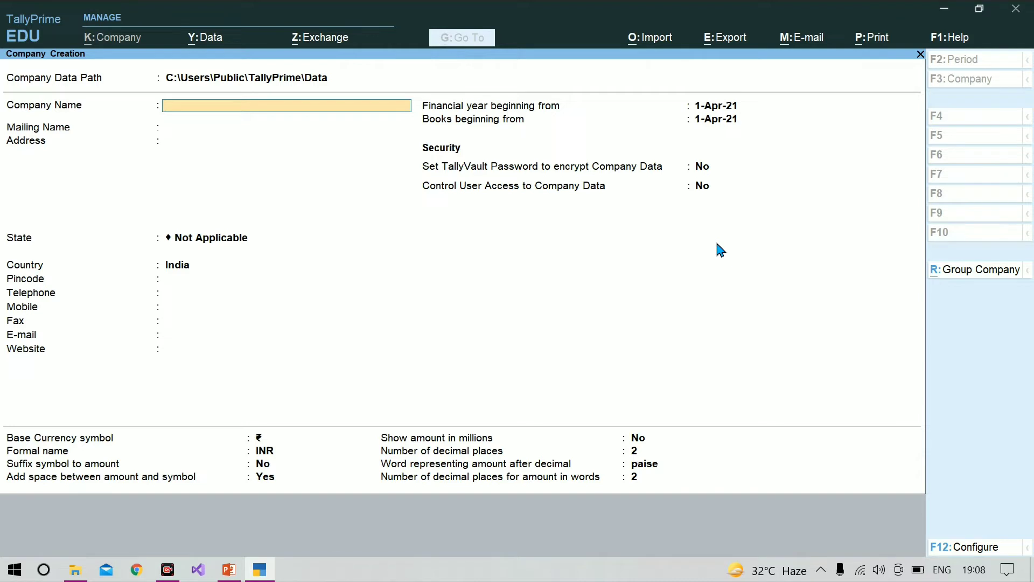
Enter Ddl Manufacturing as the company name and accept the same text as the mailing name
text(Ddl Manufacturing)
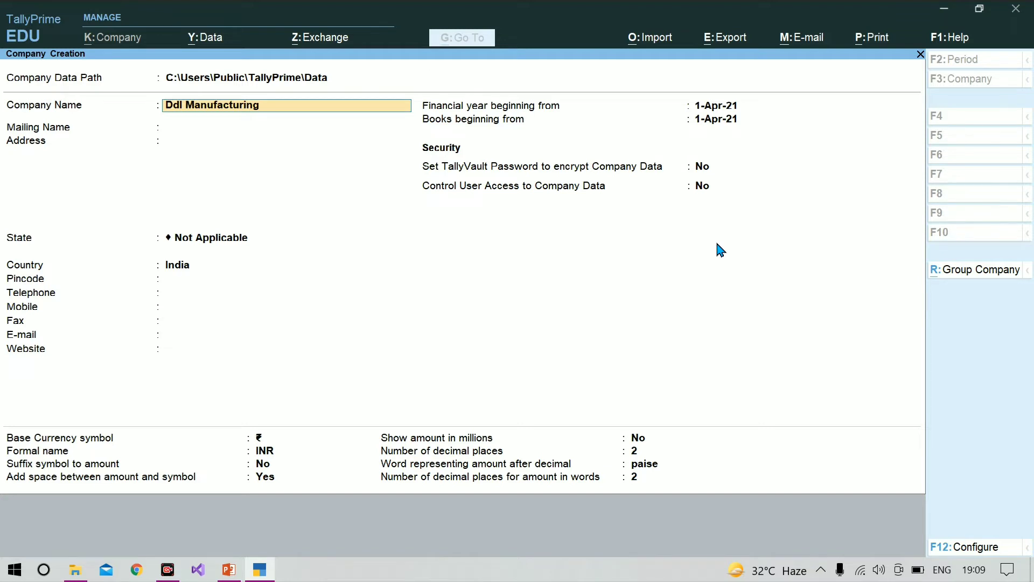
key(Return)
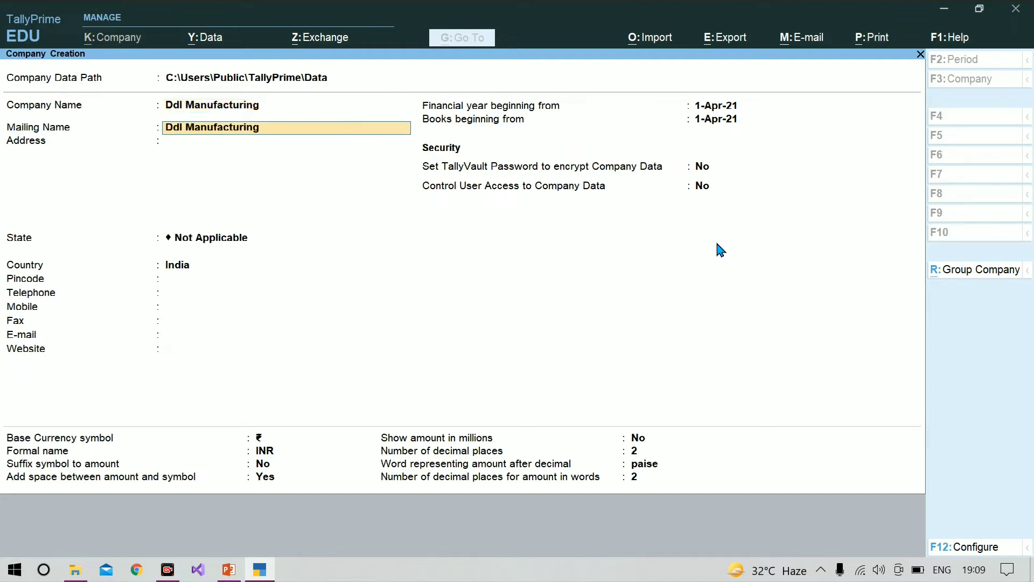
key(Return)
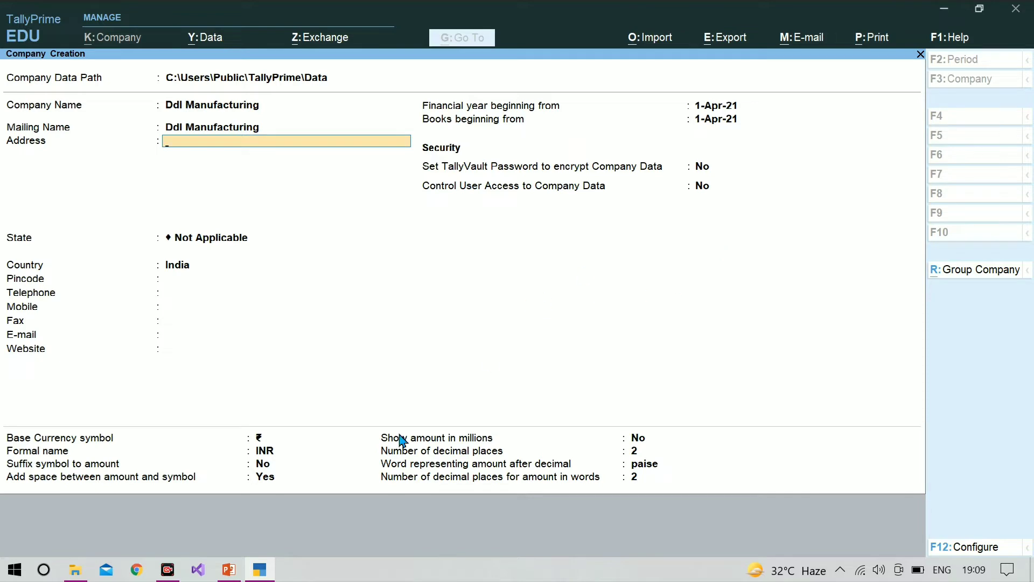
Copy the company's address from slide 2 of the Manufacturing process presentation in PowerPoint and paste it into the company's address in TallyPrime
click(228, 570)
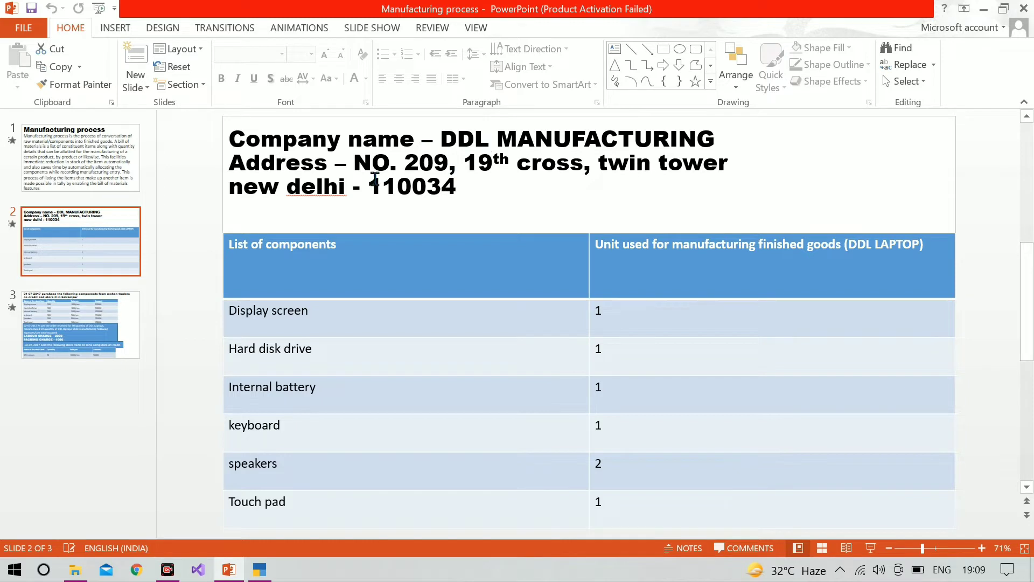
click(351, 163)
drag(351, 163, 455, 194)
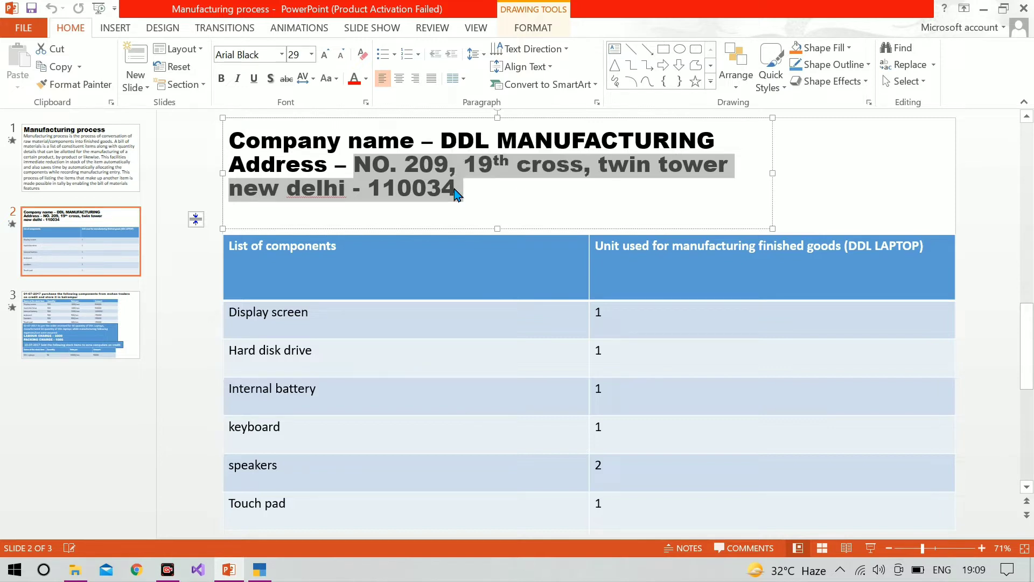
key(ctrl+c)
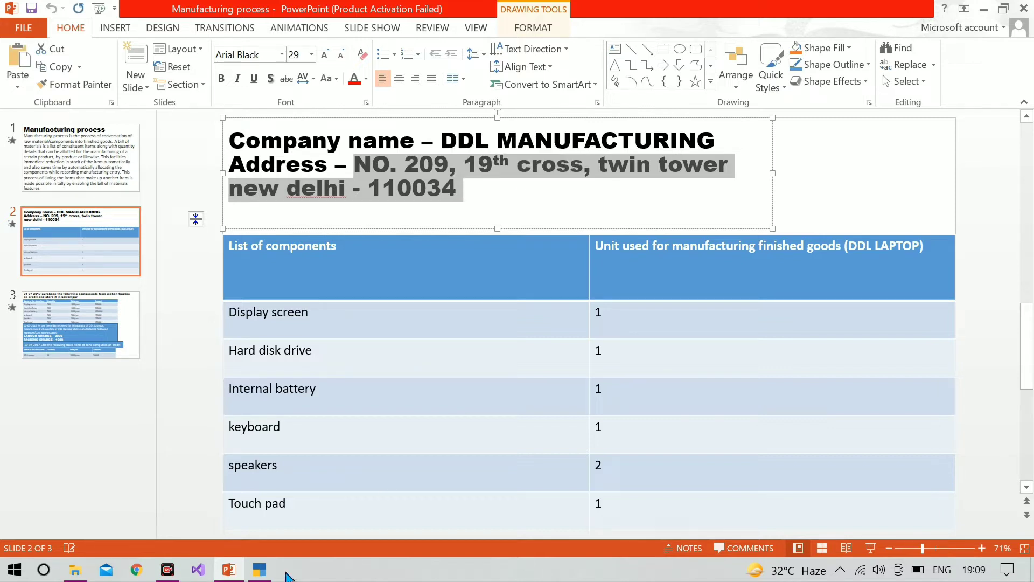
click(264, 574)
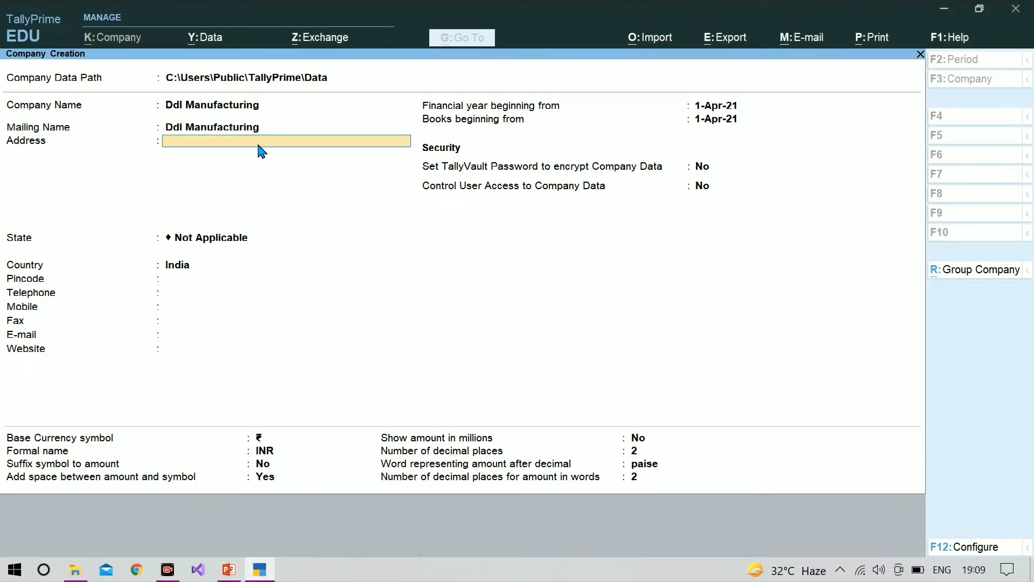
key(ctrl+alt+v)
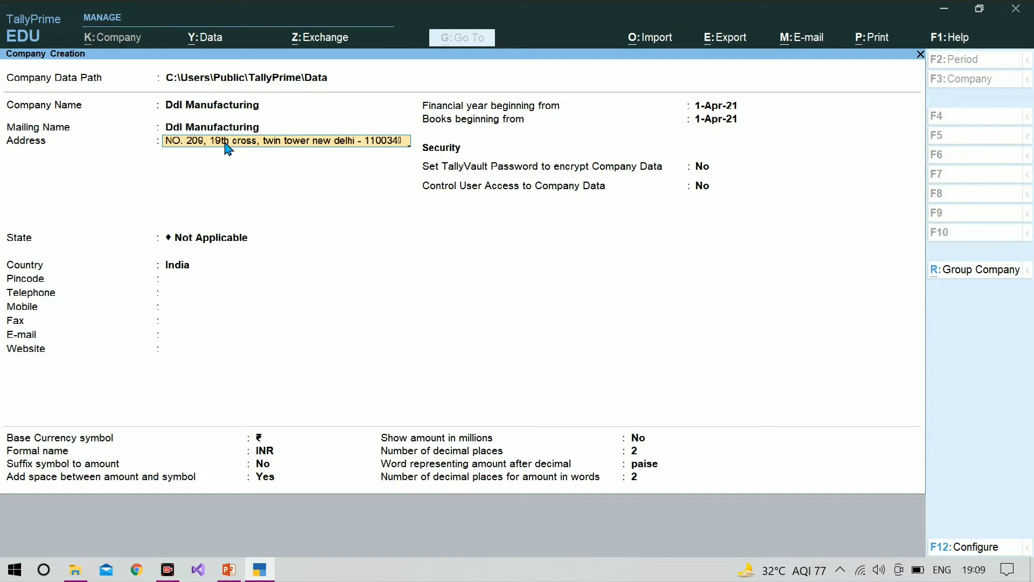
key(Return)
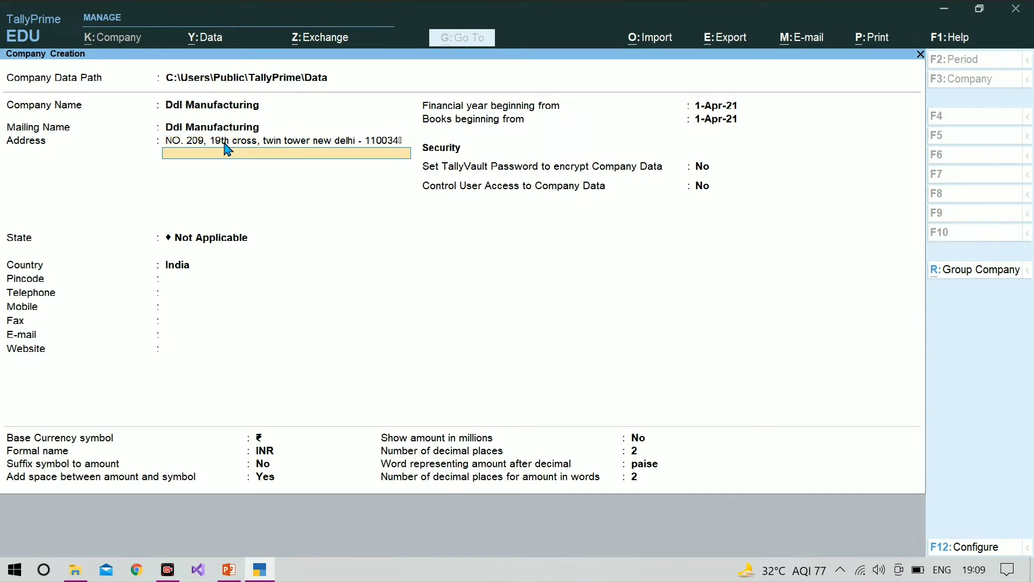
key(Return)
Set the company's state to Uttar Pradesh and enter its pincode
text(Ut)
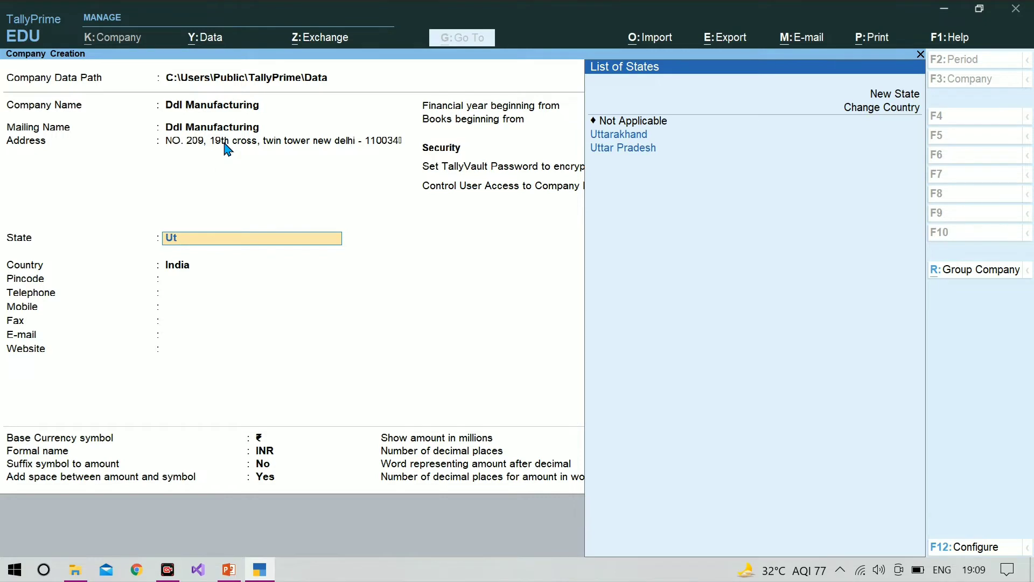
key(Down)
key(Return)
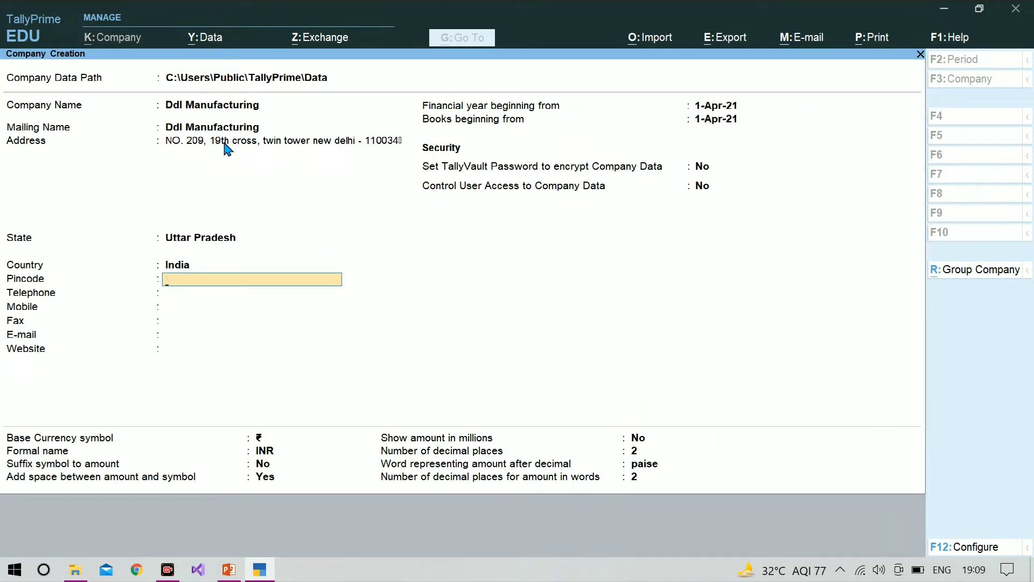
text(2)
text(7121)
text(08)
key(Return)
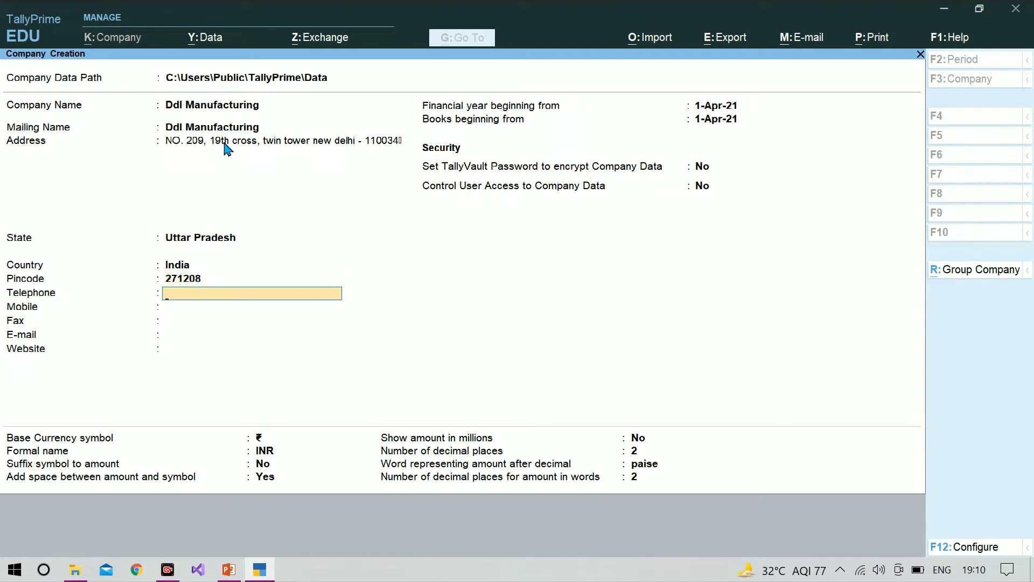
Leave the contact fields empty, keep the default financial year, security and currency settings, and accept the company creation
key(Return)
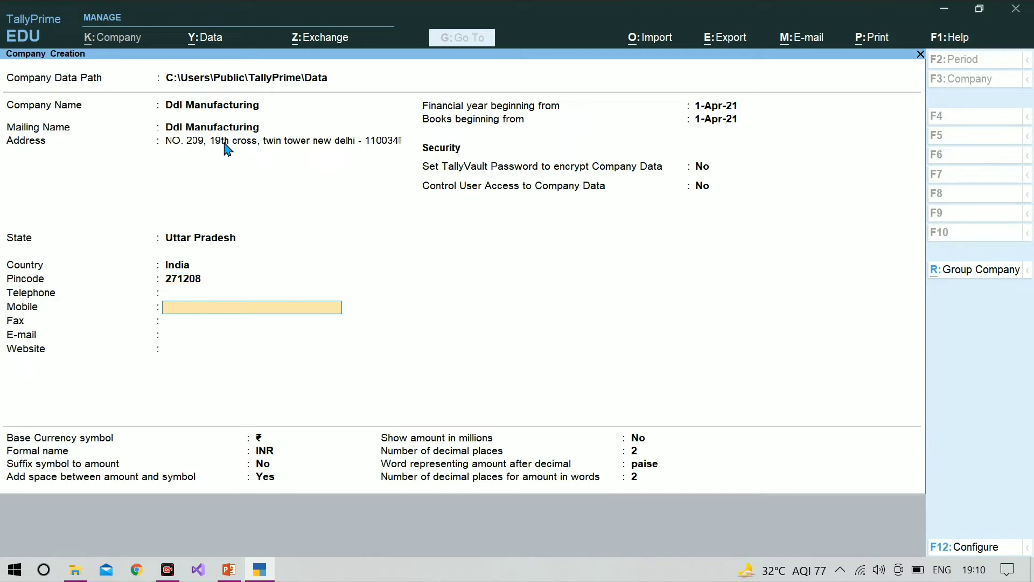
key(Return)
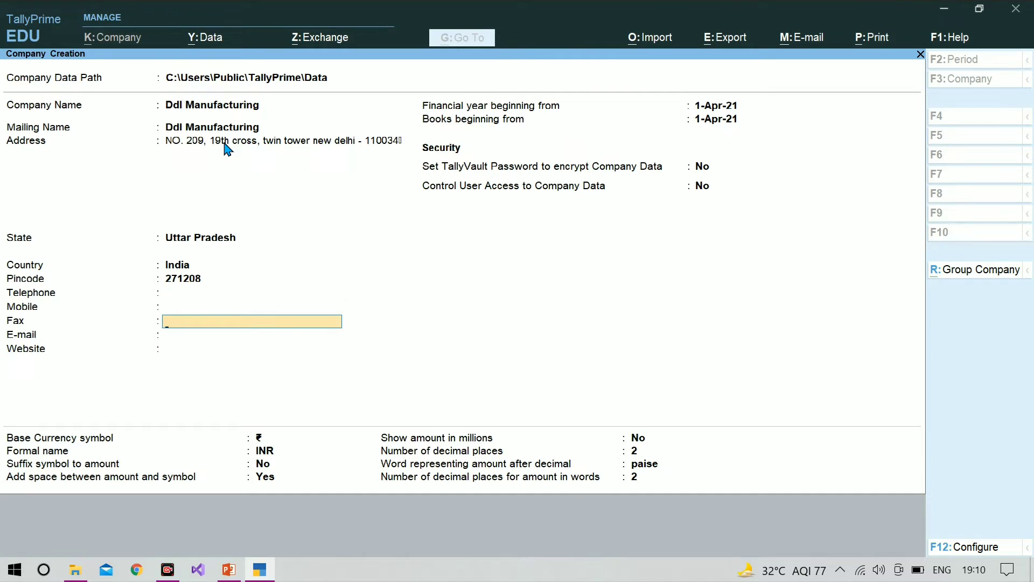
key(Return)
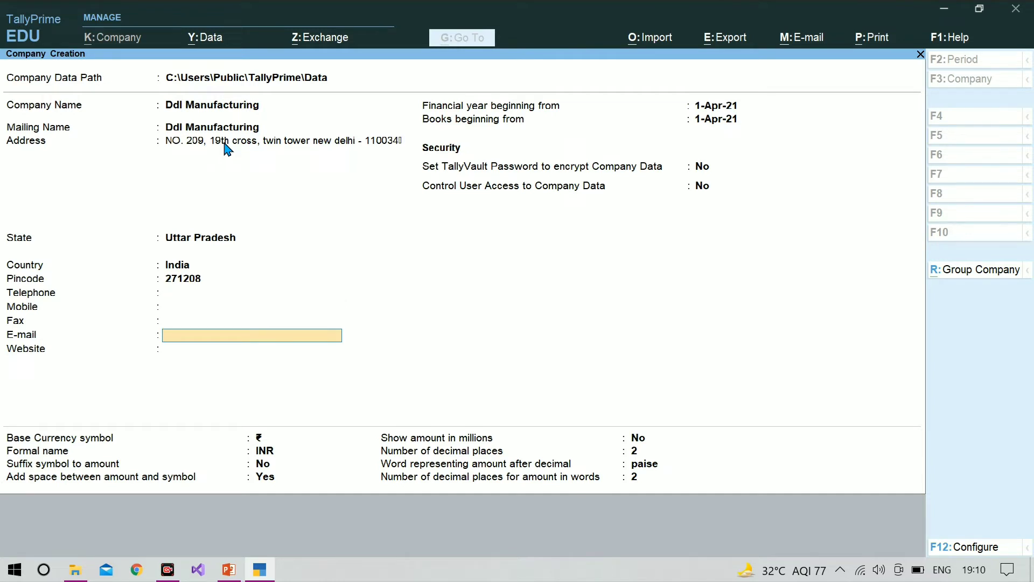
key(Return)
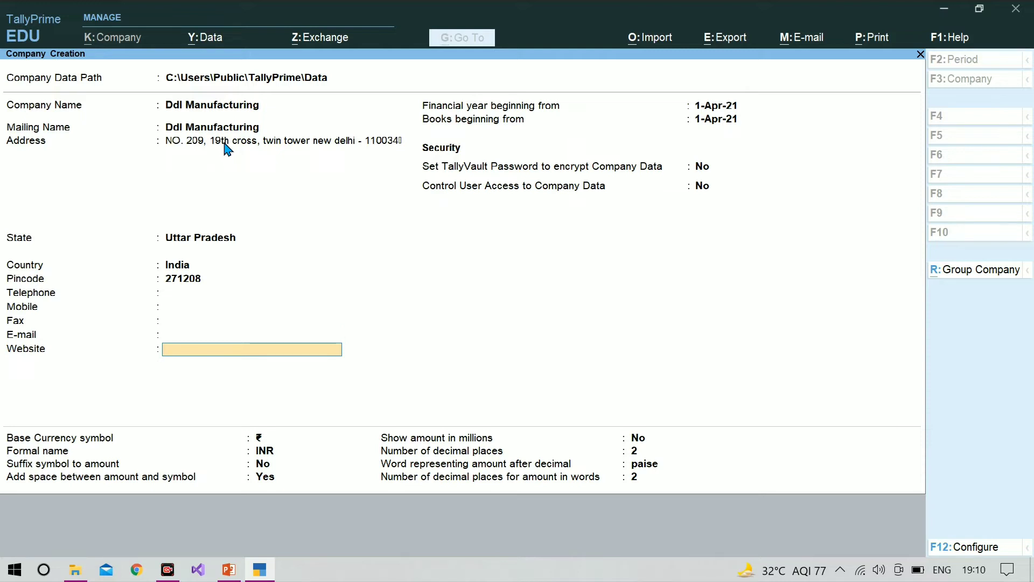
key(Return)
key(Return)
key(Return)
key(Return)
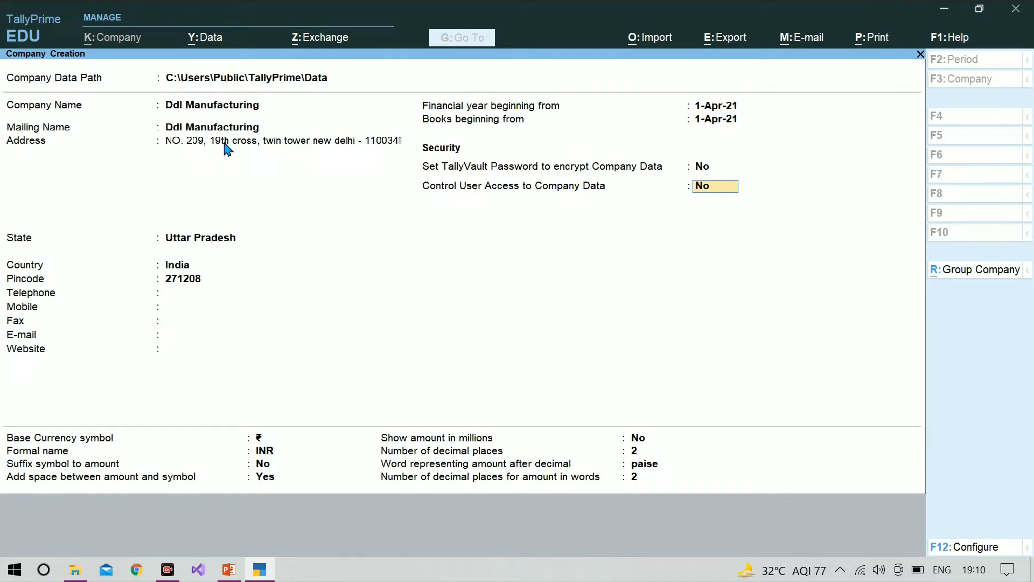
key(Return)
key(Return)
key(Return)
key(Return)
key(Return)
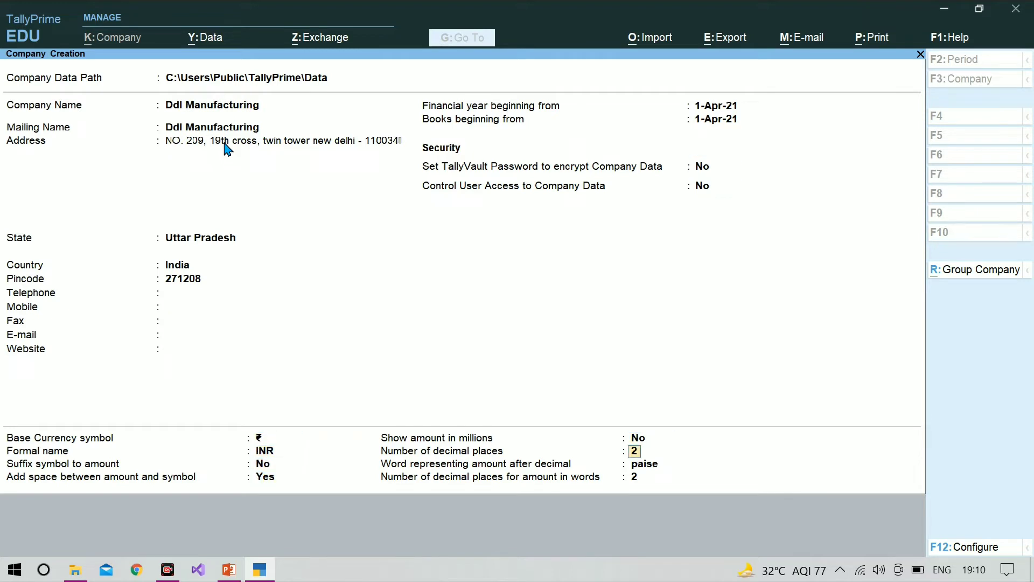
key(Return)
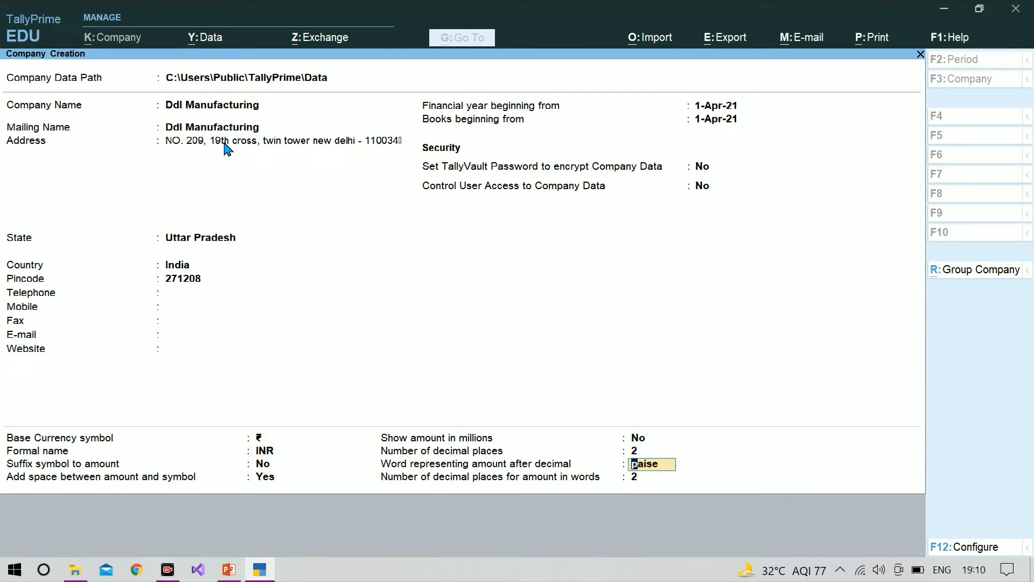
key(Return)
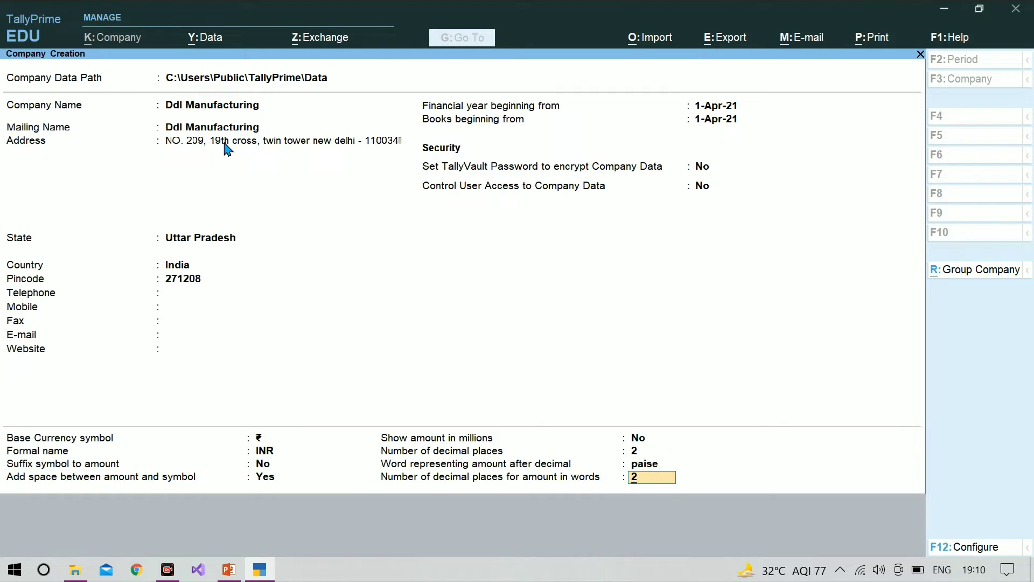
key(Return)
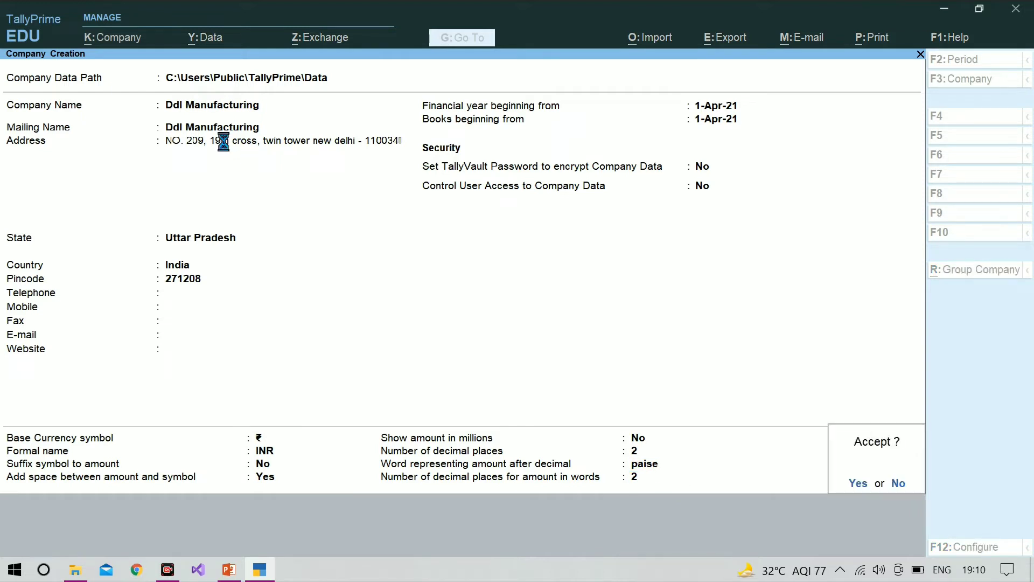
key(Return)
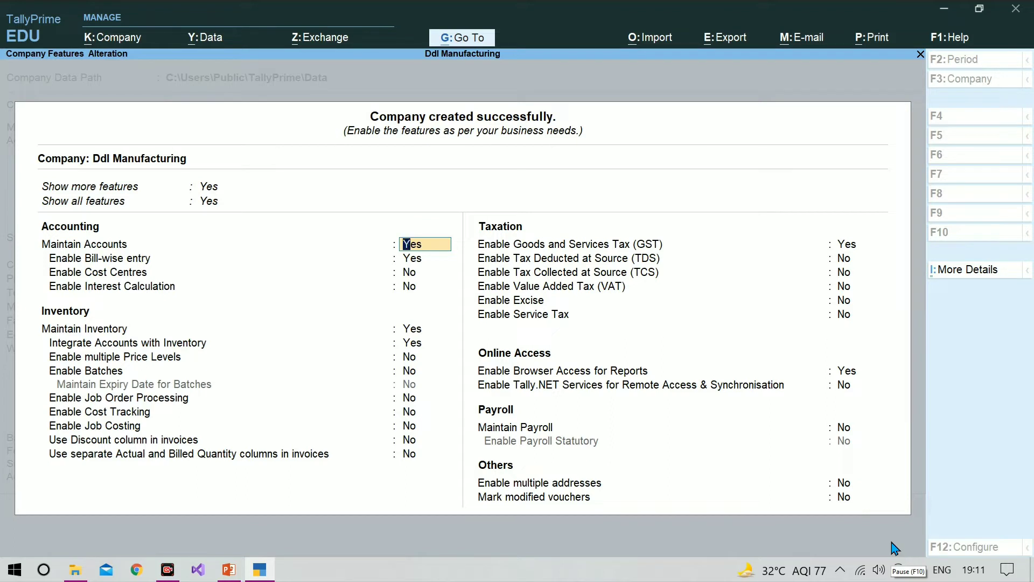
Go through the accounting and inventory features of Ddl Manufacturing and save them with their default settings
key(Down)
key(Down)
key(Down)
key(Down)
key(Down)
key(Down)
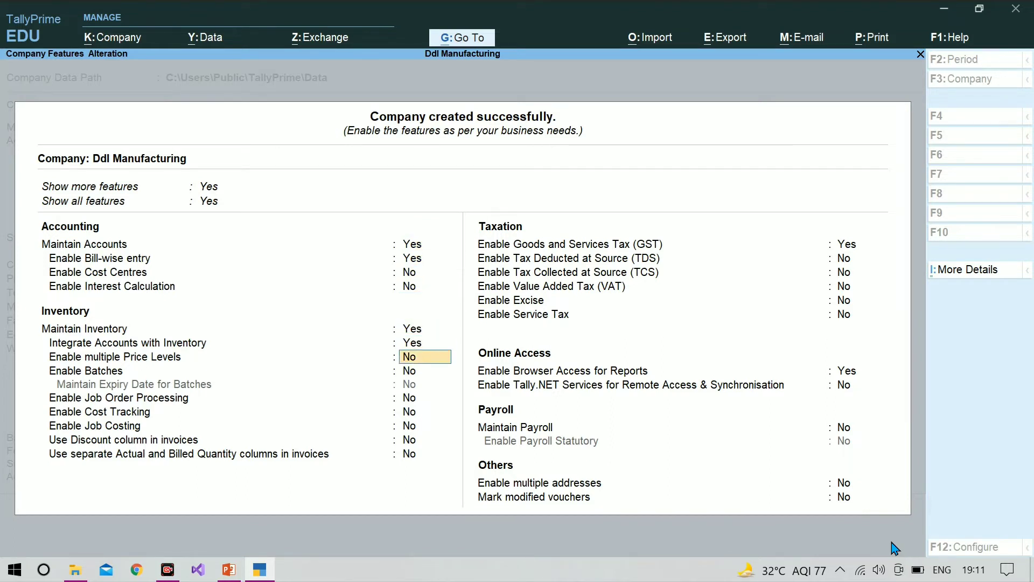
key(Down)
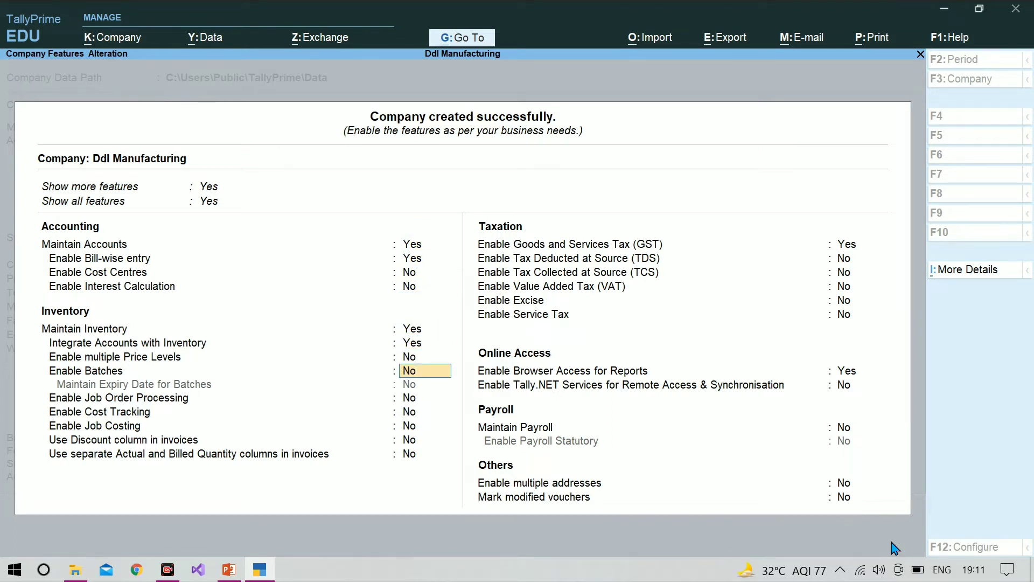
key(Down)
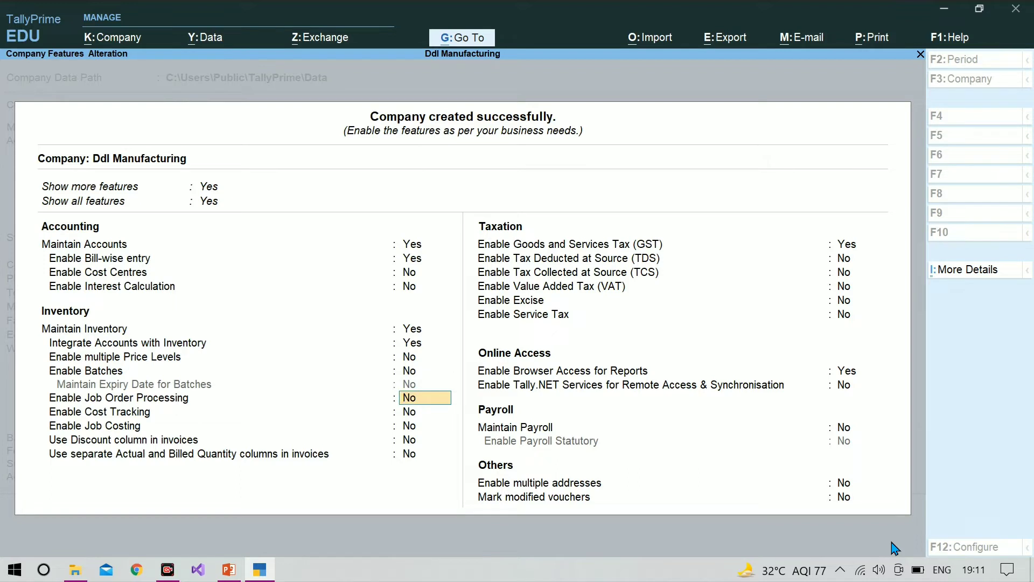
key(ctrl)
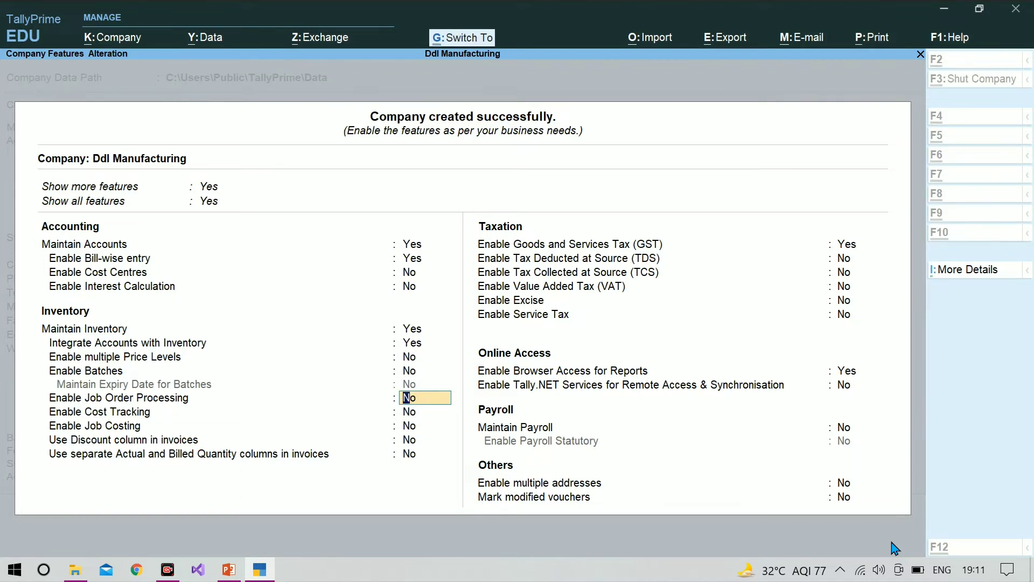
key(ctrl+a)
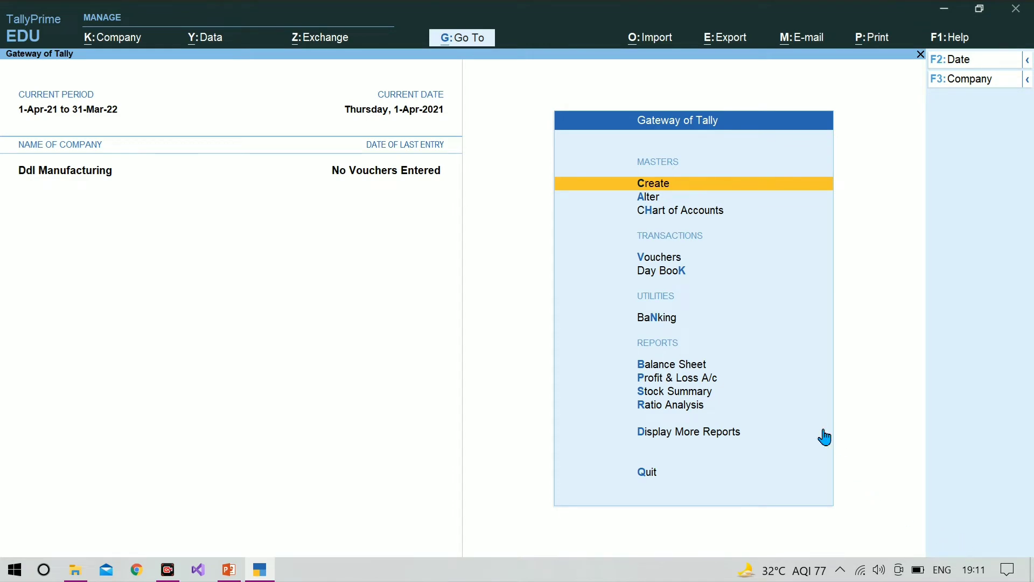
Open the creation form for a new godown among the inventory masters, instead of altering Main Location
key(Return)
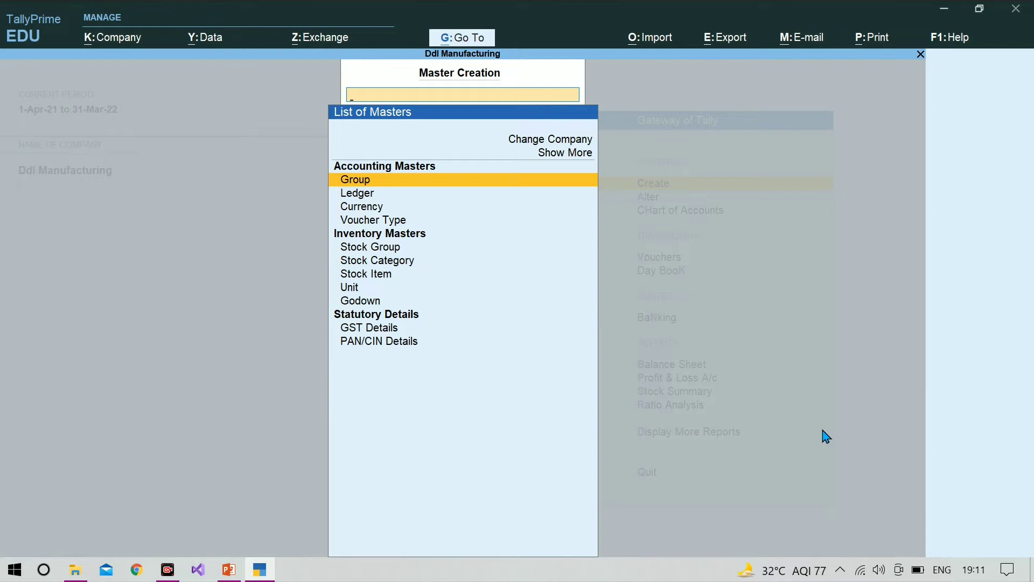
key(Down)
key(Down)
key(Down)
key(Down)
key(Down)
key(Down)
key(Down)
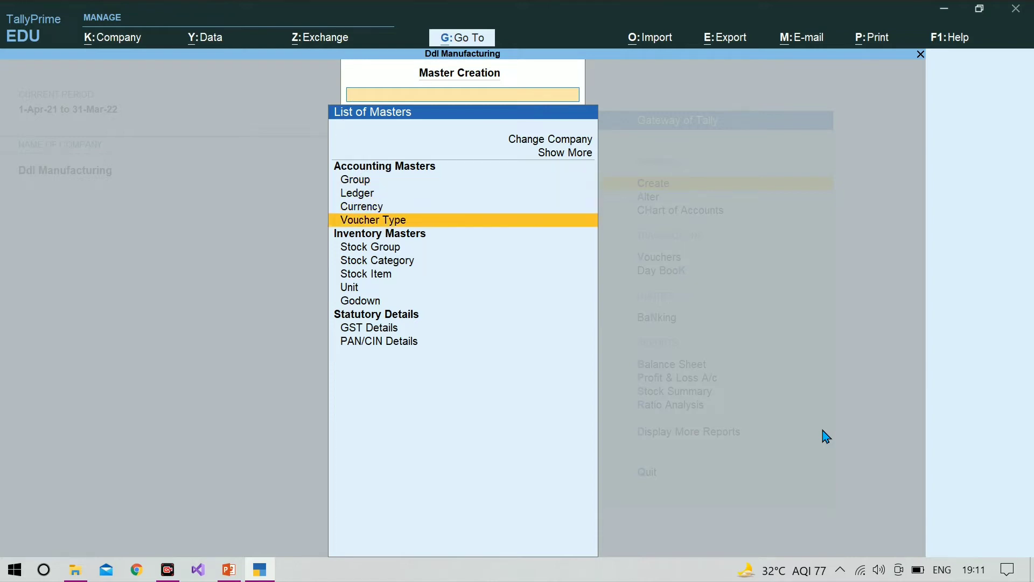
key(Down)
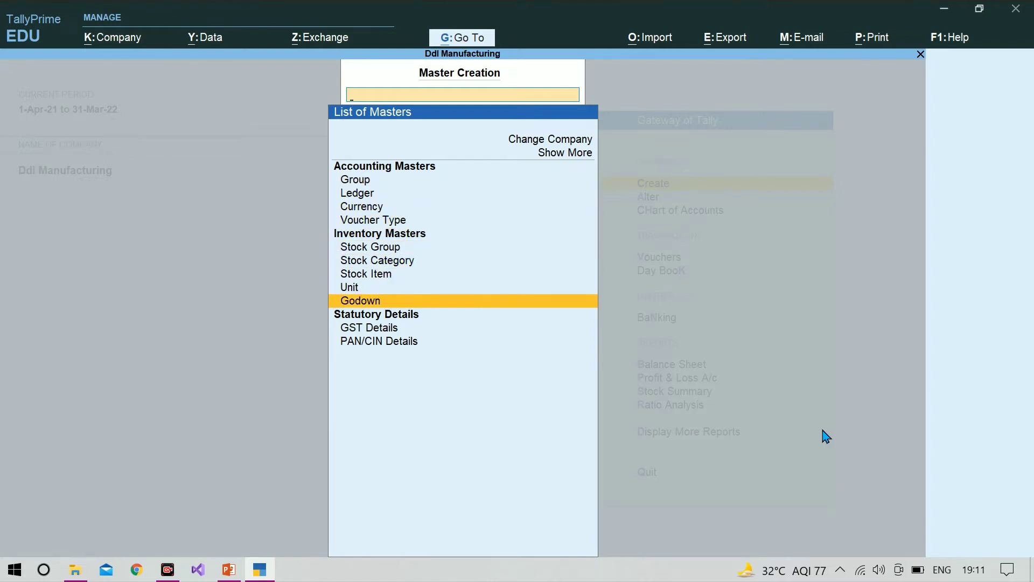
key(Return)
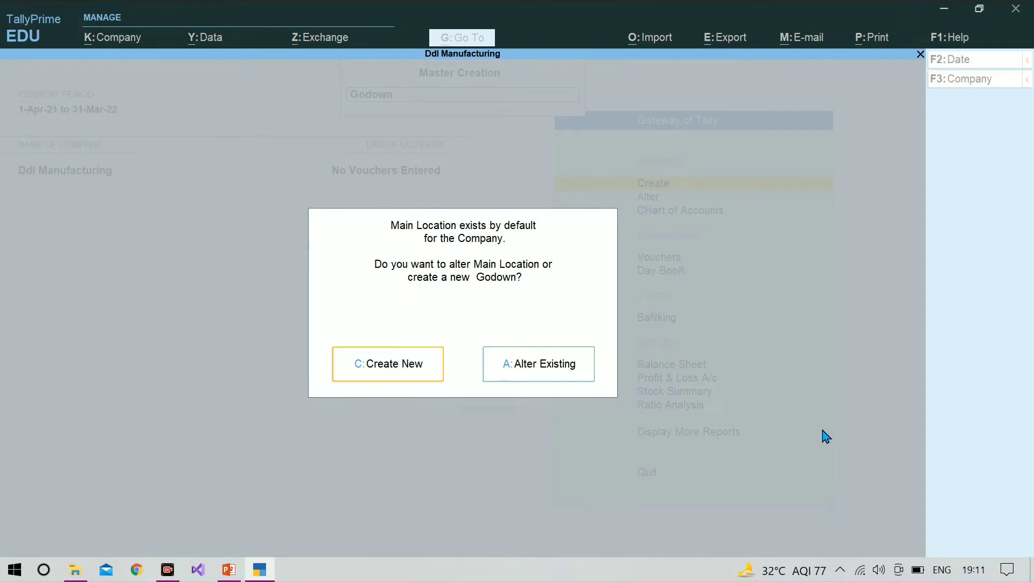
key(c)
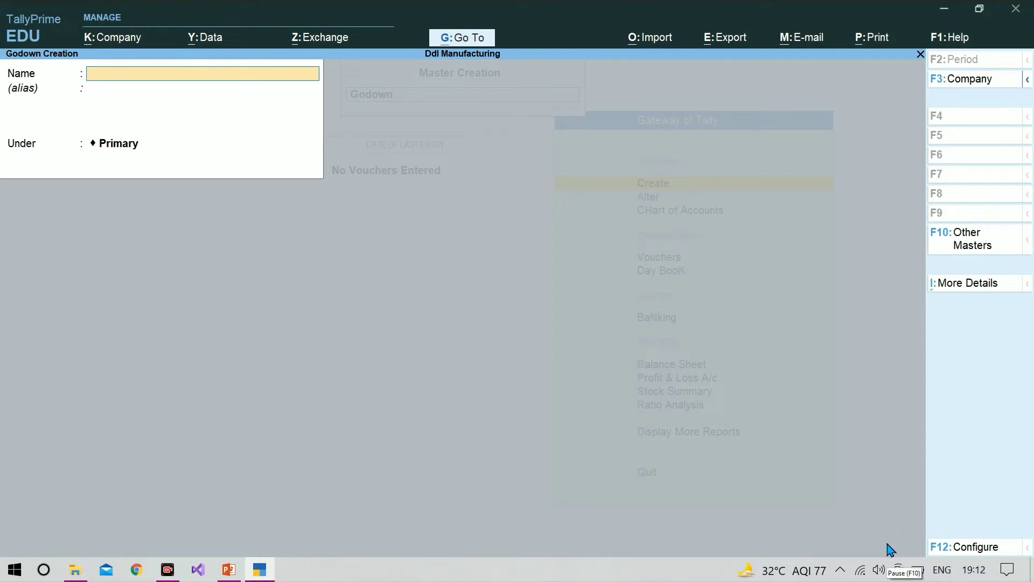
Create a godown named Balrampur under Primary, leaving its alias empty
text(Balrampur)
key(Return)
key(Return)
key(Return)
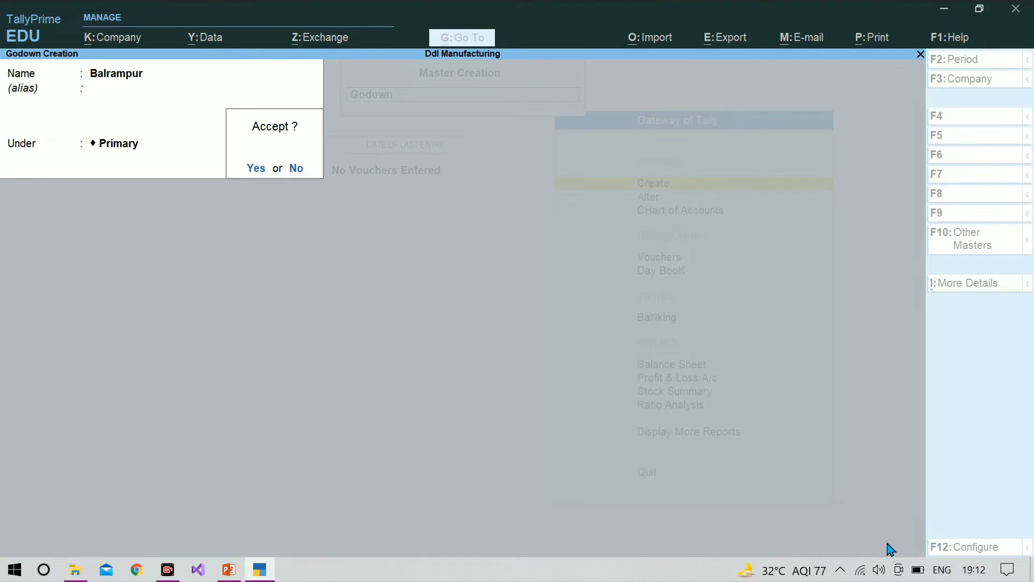
key(Return)
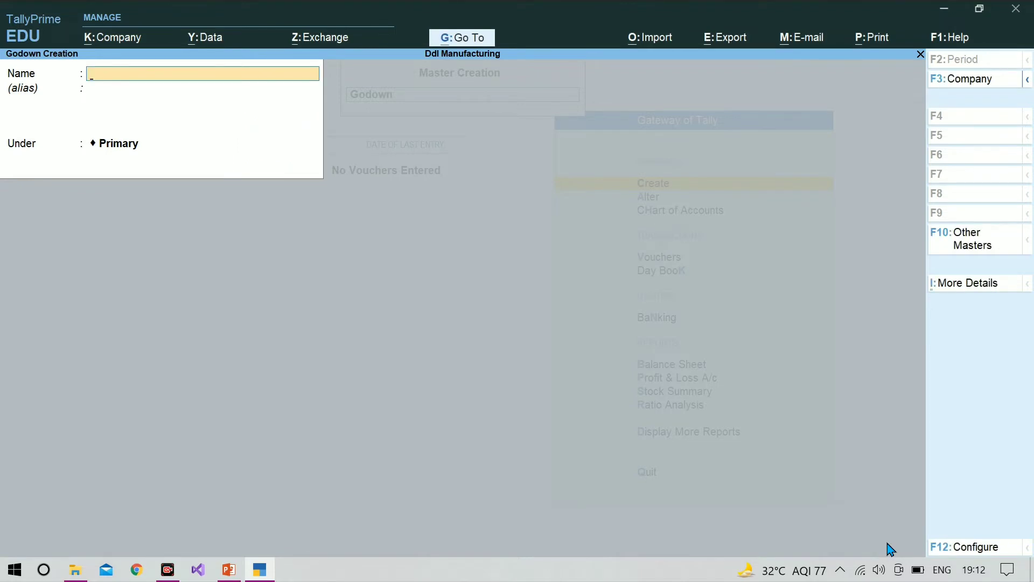
Create another godown named Gonda under Primary, and leave godown creation
text(Gonda)
key(Return)
key(Return)
key(Return)
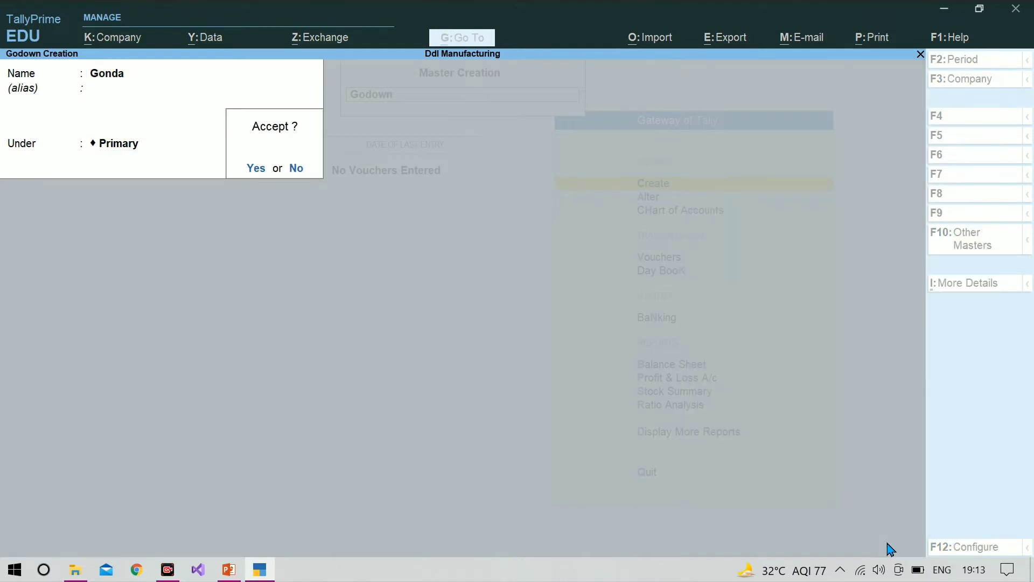
key(Return)
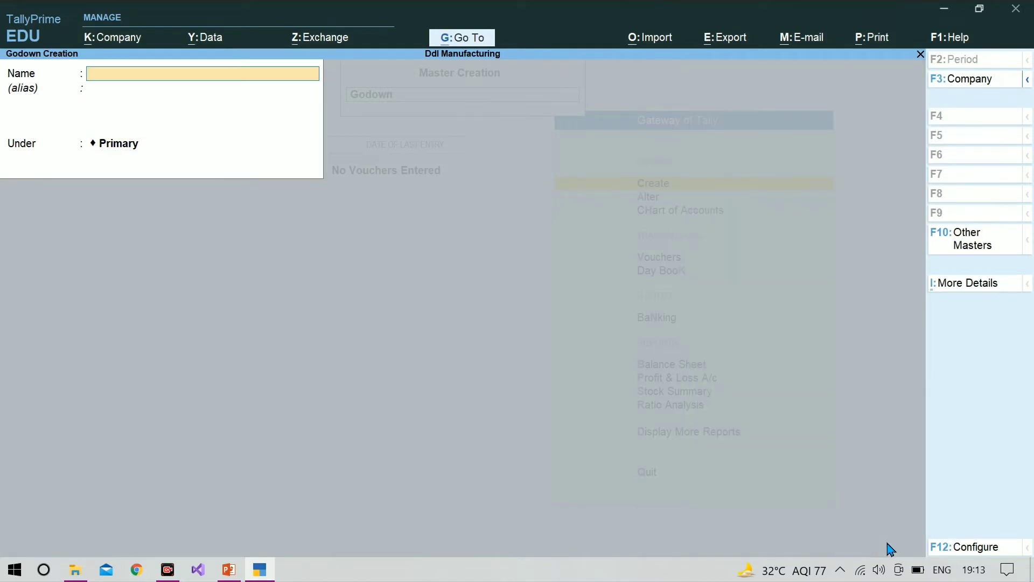
key(Escape)
key(Return)
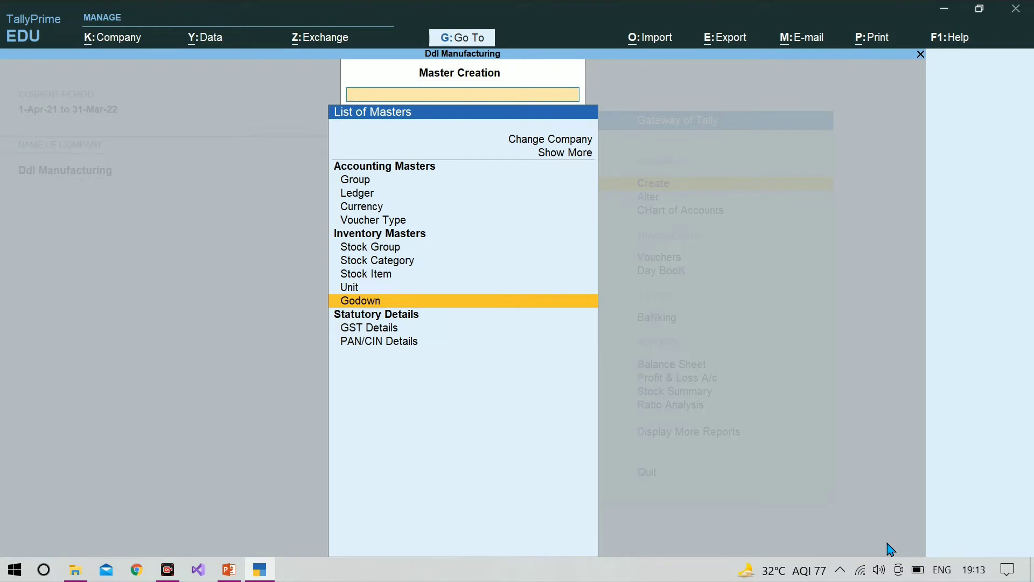
Create the stock group Raw Materials under Primary with quantities of items added, keeping GST details at No
key(Up)
key(Up)
key(Up)
key(Up)
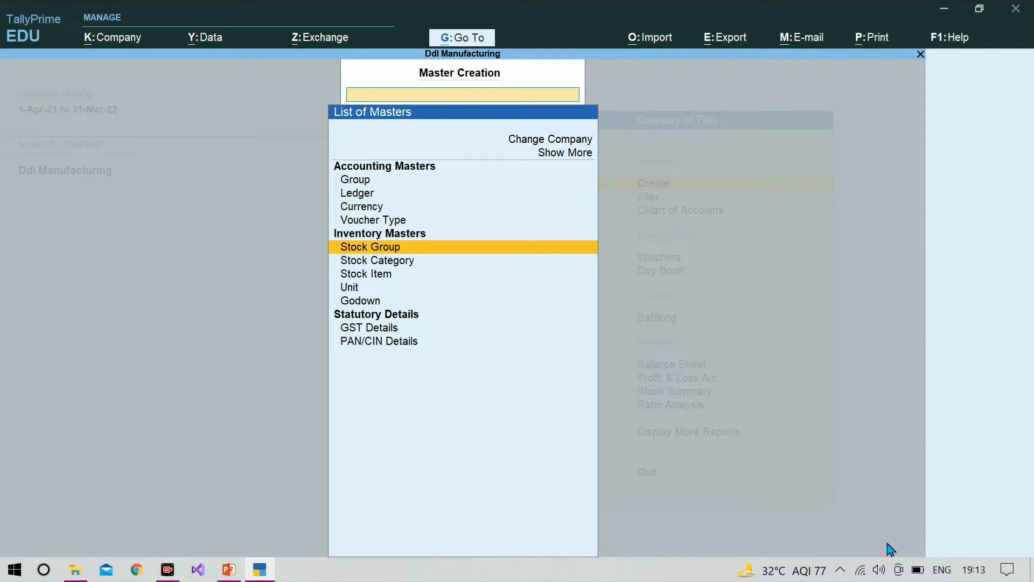
key(Return)
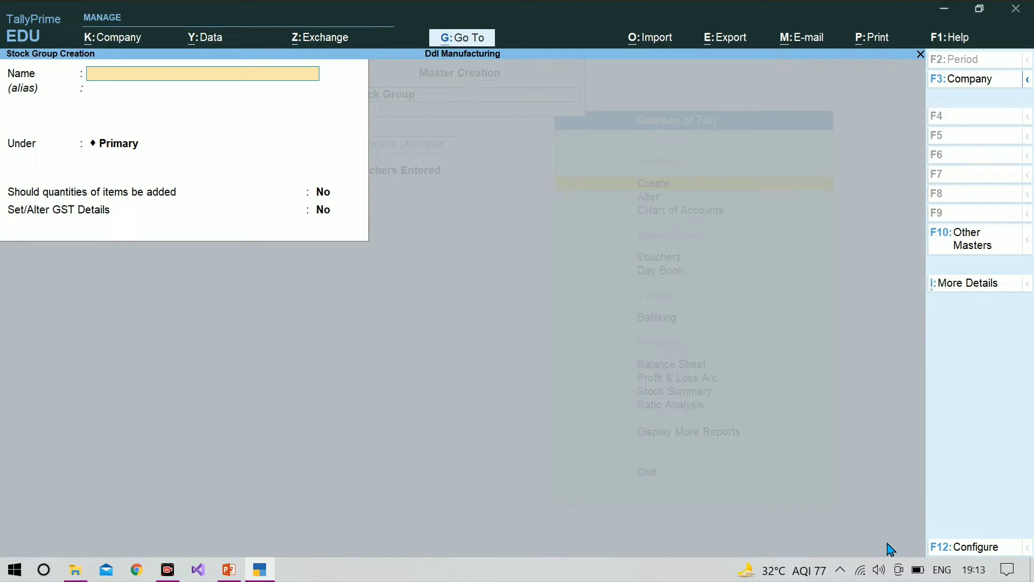
text(Raw Materials)
key(Return)
key(Return)
key(Return)
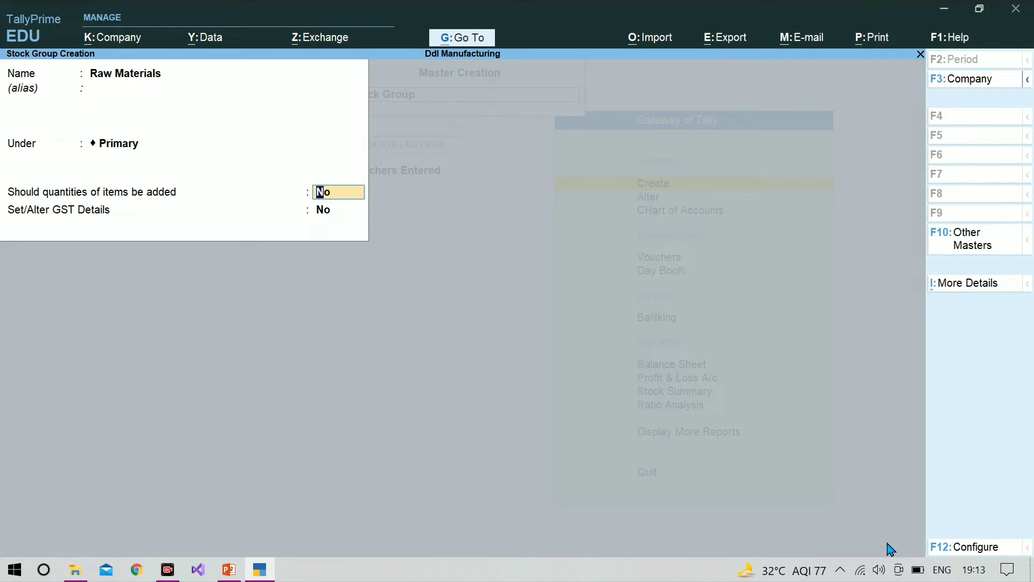
text(y)
key(Return)
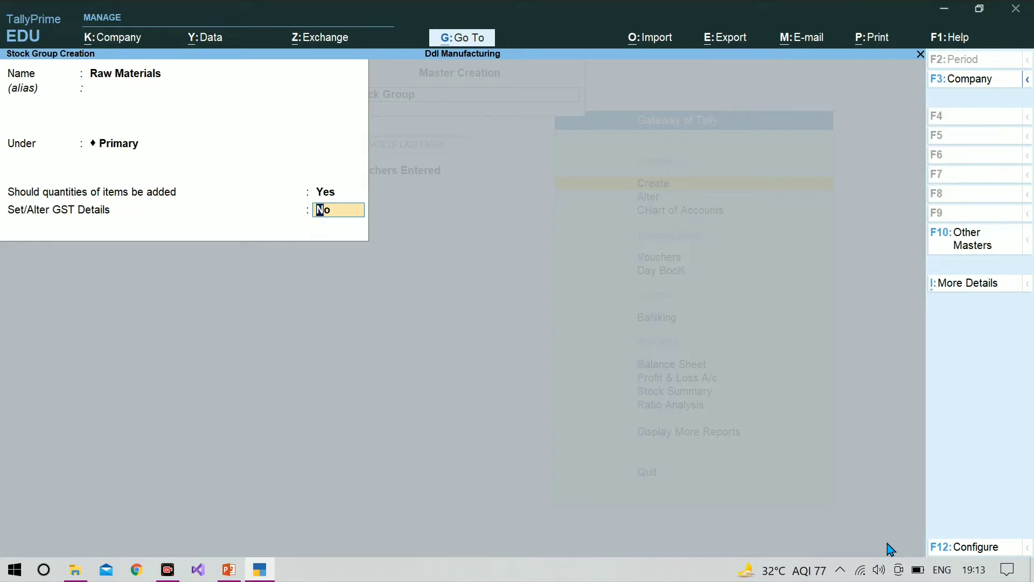
key(ctrl+a)
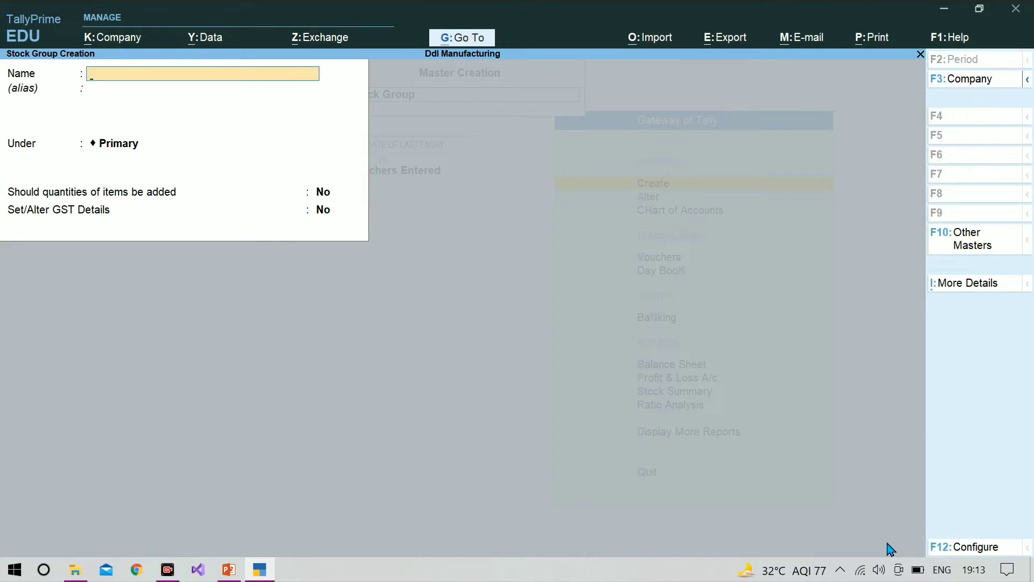
Create the stock group Finished Goods under Primary with quantities of items added, and return to the Gateway of Tally
text(Finished Goods)
key(Return)
key(Return)
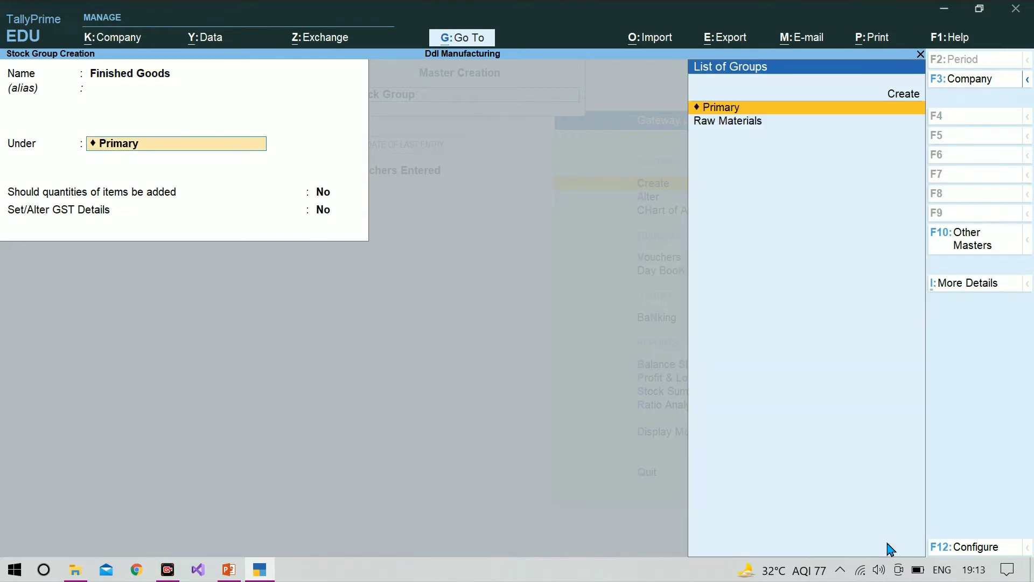
key(Return)
text(y)
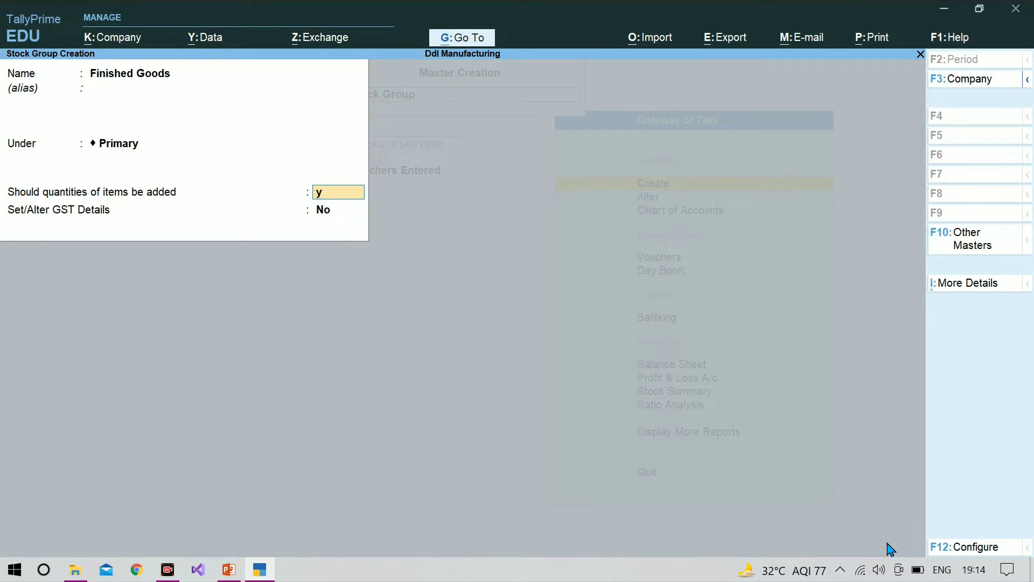
key(Return)
key(Return)
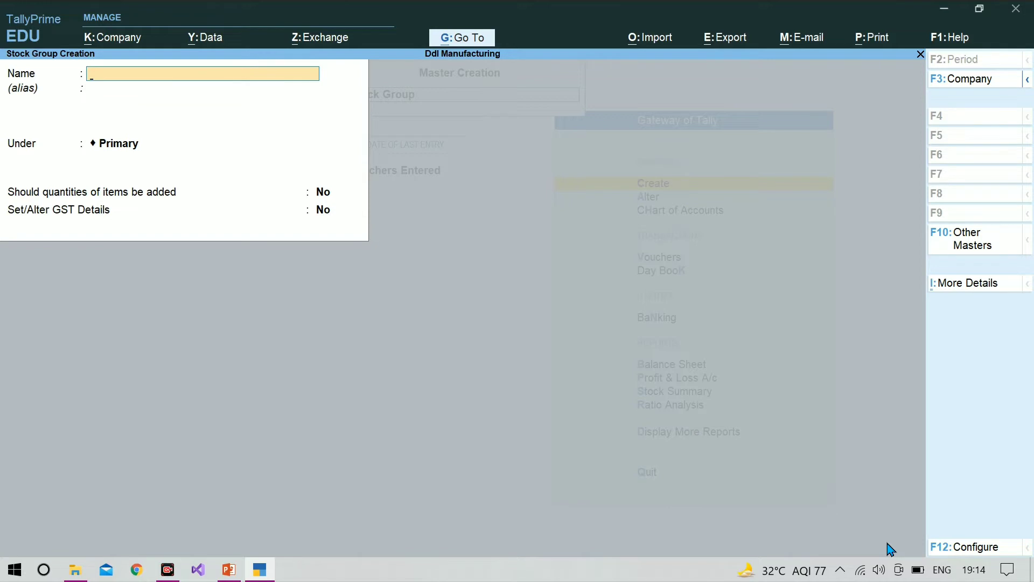
key(Escape)
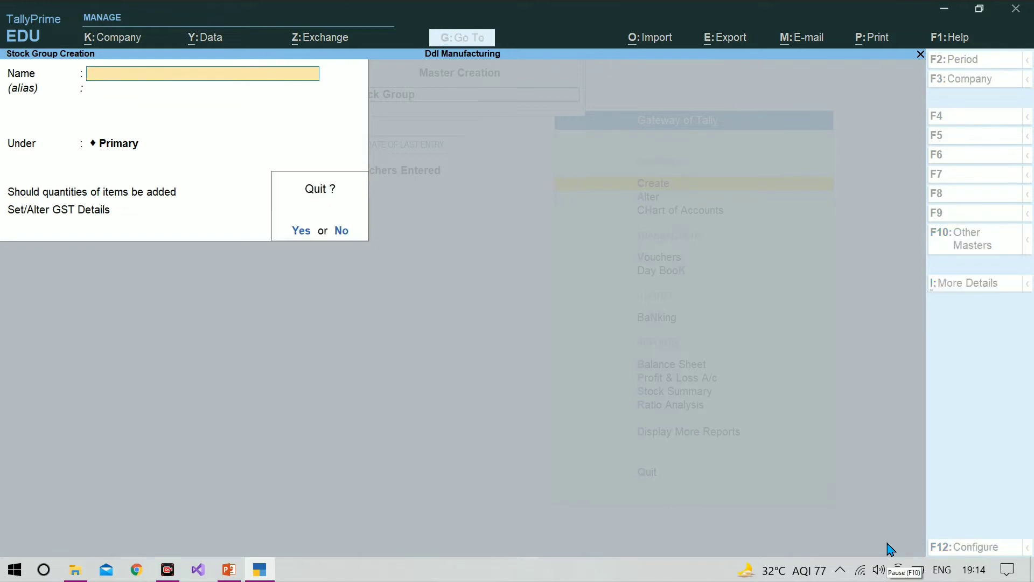
key(y)
key(Escape)
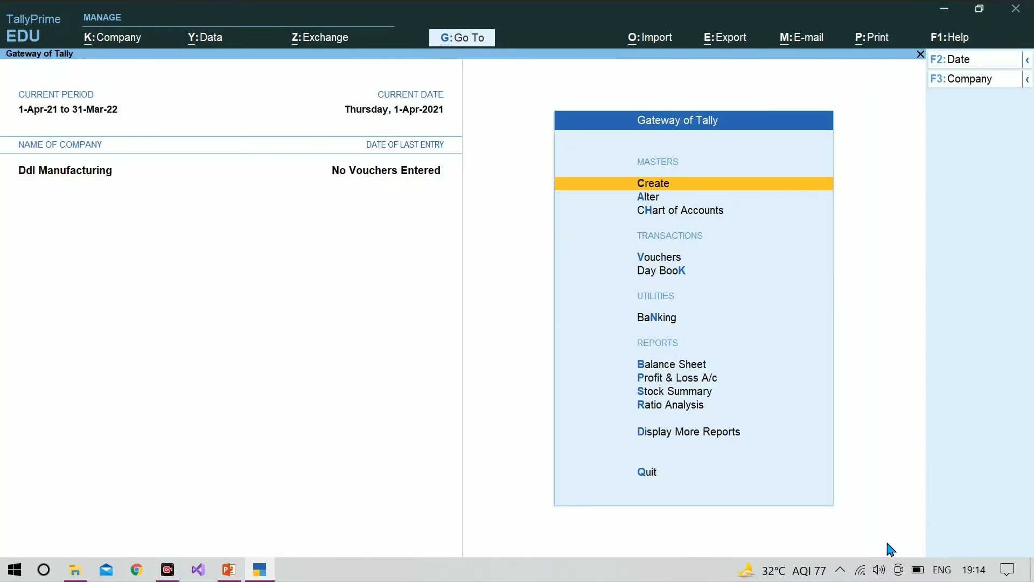
Open the creation form for a new stock item among the inventory masters
key(Return)
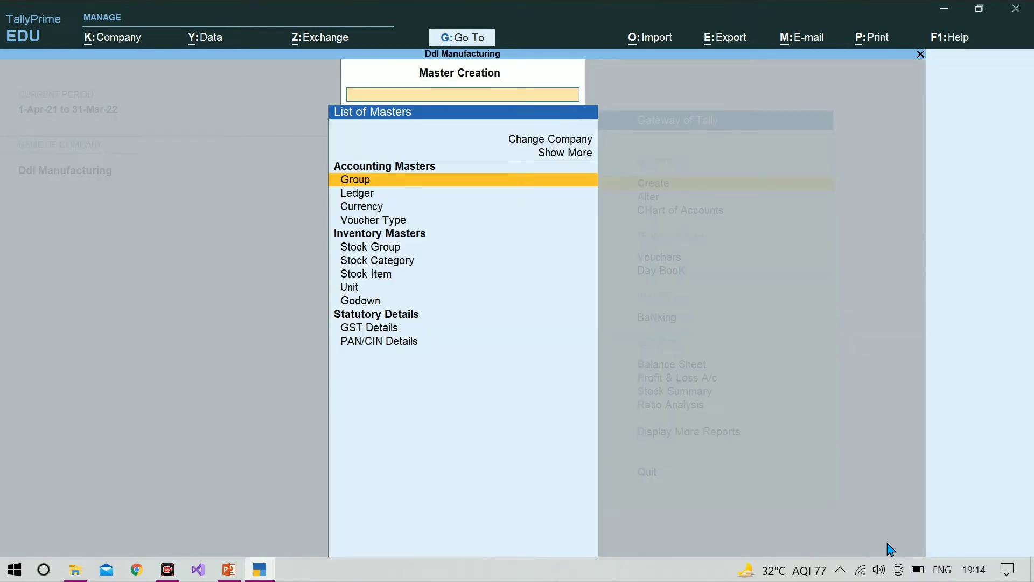
key(Down)
key(Down)
key(Down)
key(Down)
key(Down)
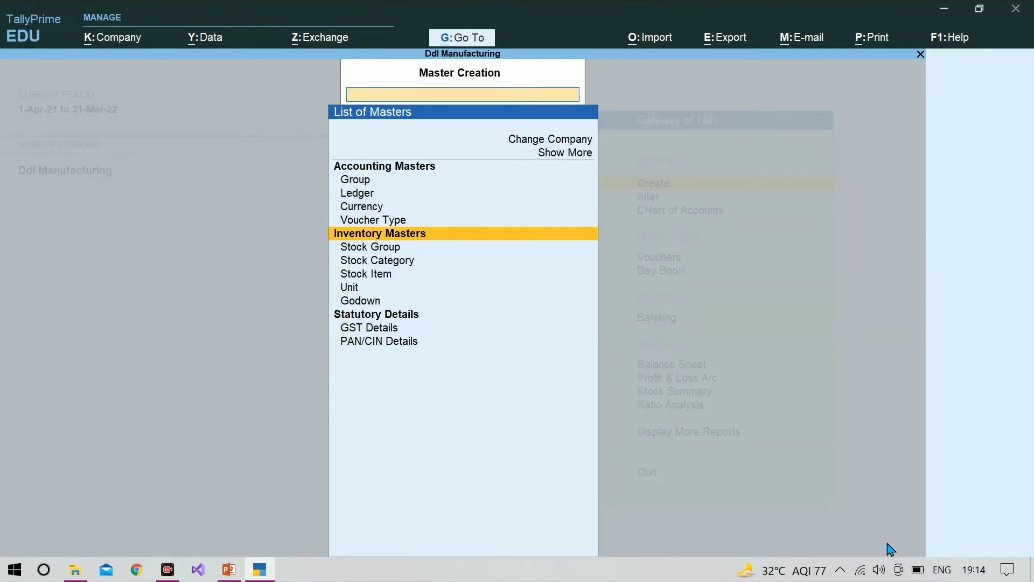
key(Down)
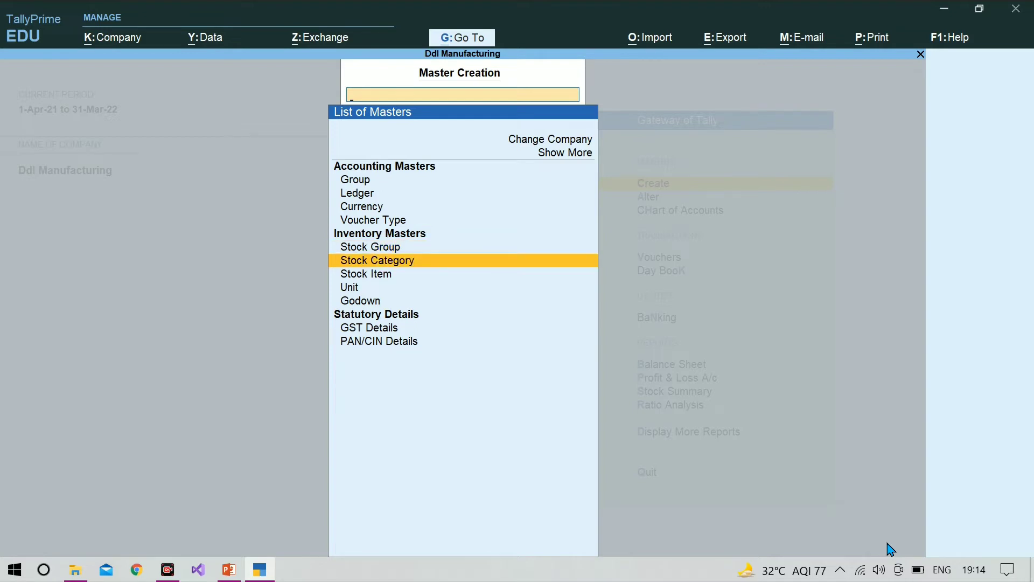
key(Down)
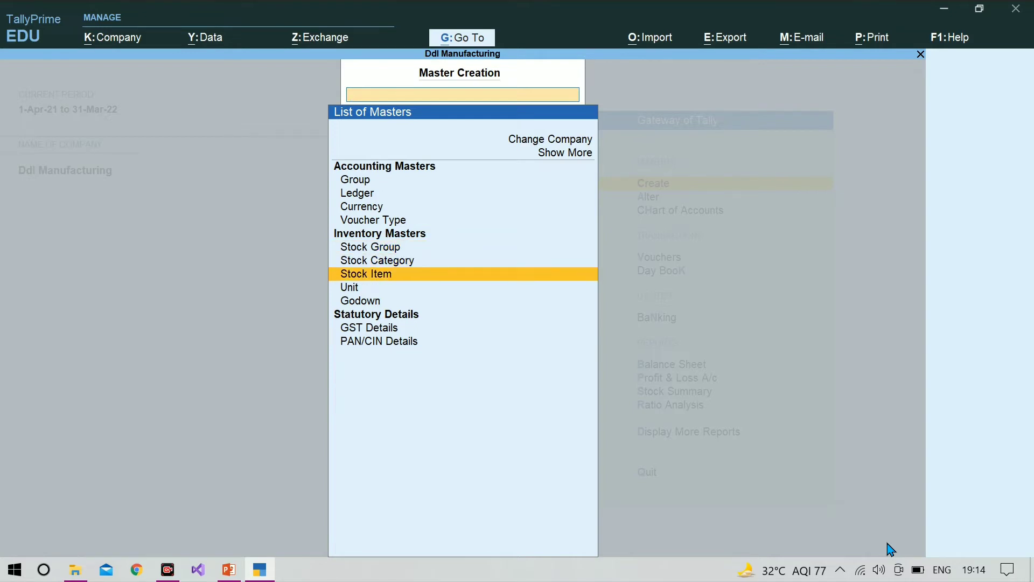
key(Return)
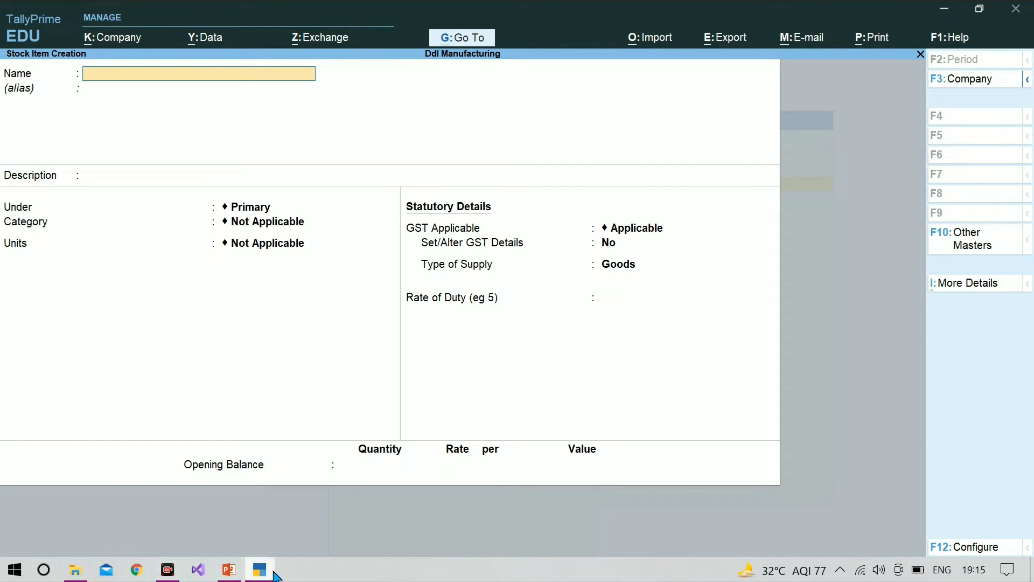
Switch to the PowerPoint slide to check the list of laptop components, and return to TallyPrime
click(232, 572)
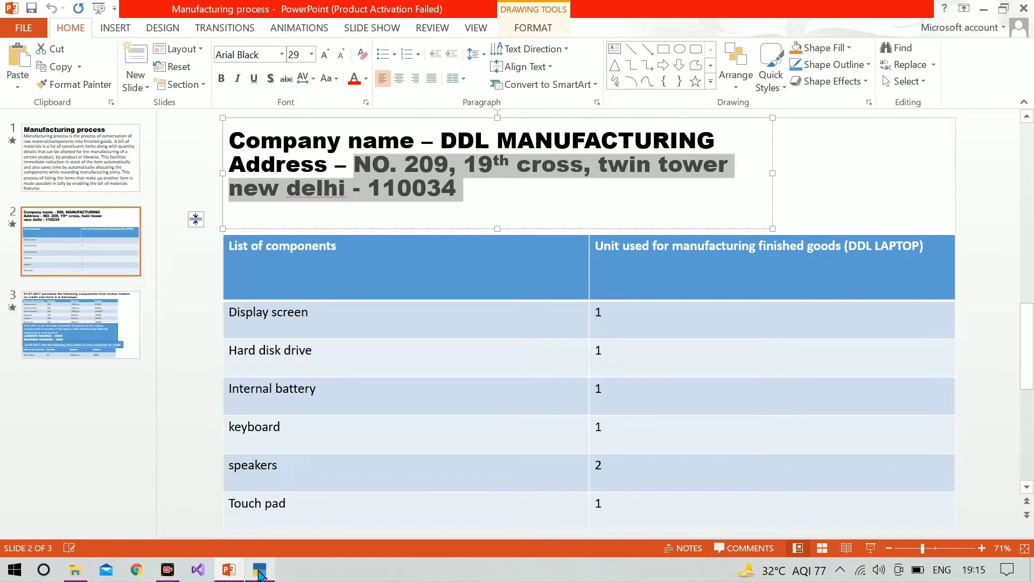
mouse_move(263, 574)
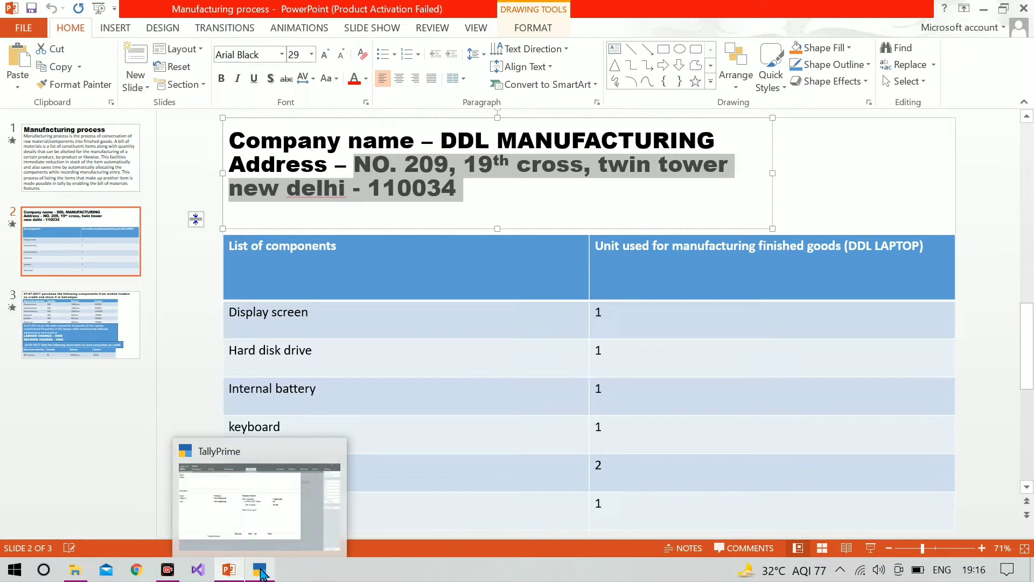
click(261, 572)
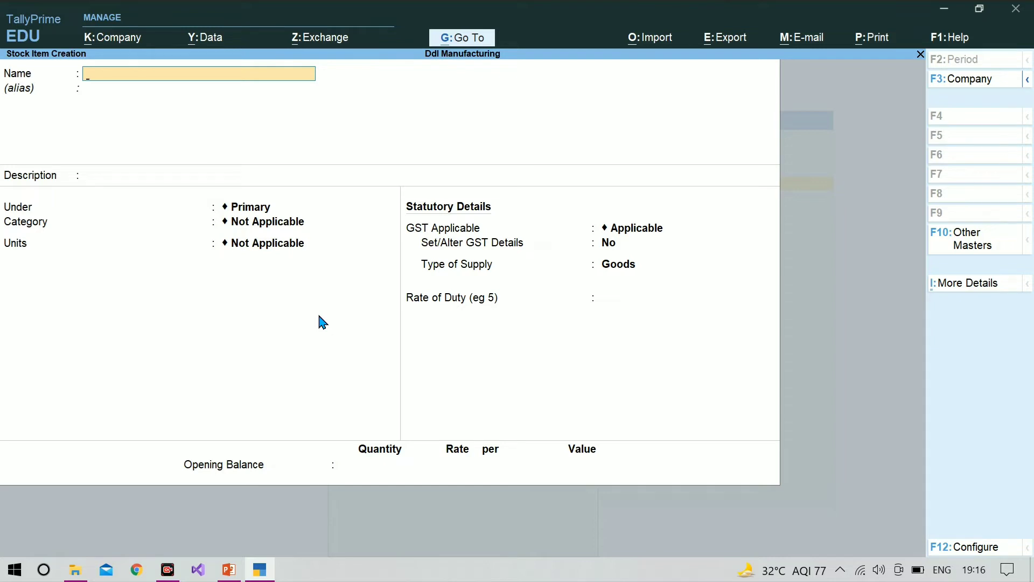
Name the new stock item Display Screen and place it under the Raw Materials group
text(Display Screen)
key(Return)
key(Return)
key(Return)
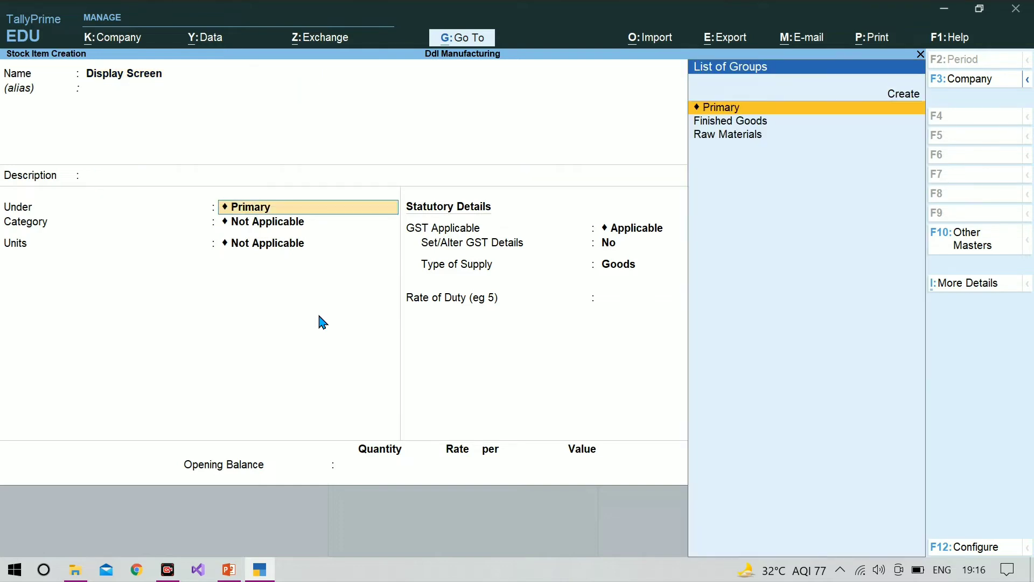
key(Down)
key(Down)
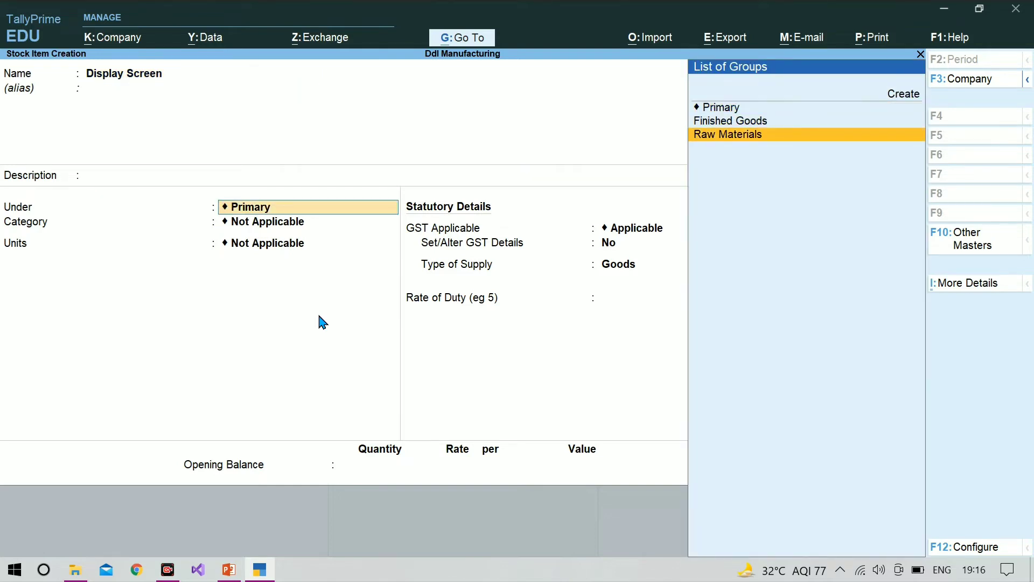
key(Return)
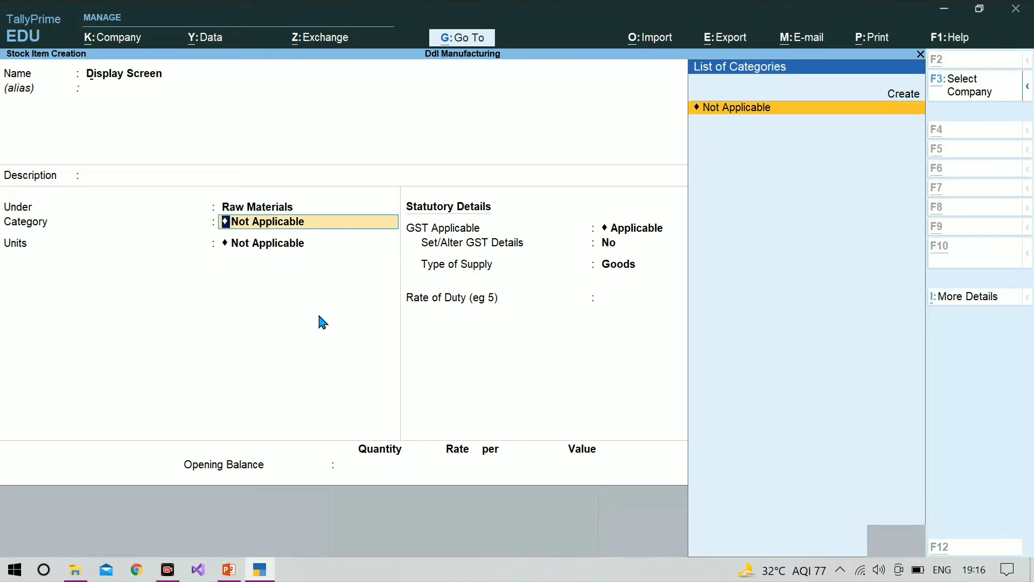
Create a stock category named Laptop under Primary from the item's category field and assign it to Display Screen
key(alt+c)
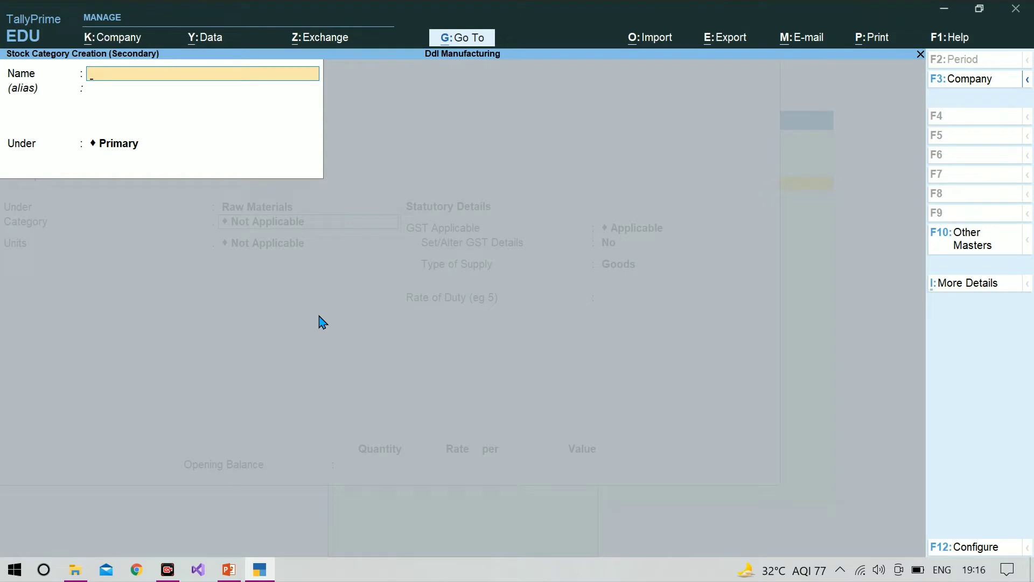
text(Laptop)
key(Return)
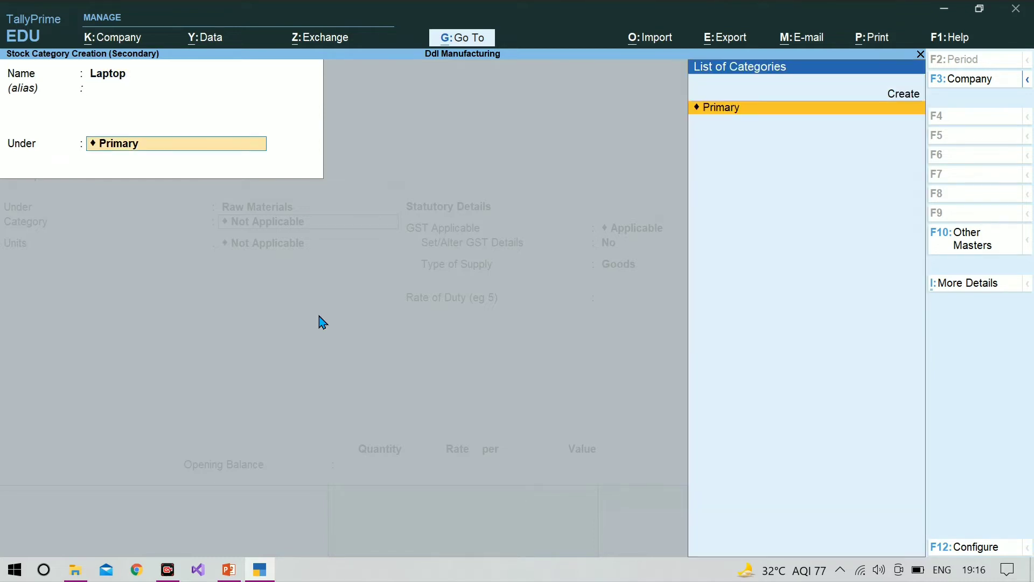
key(Return)
key(Return)
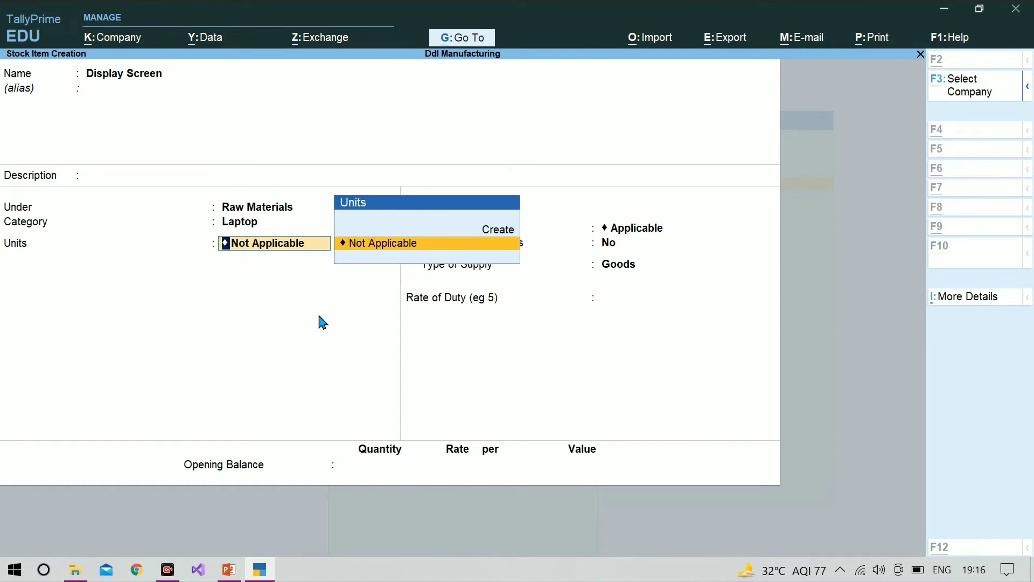
Create the simple unit nos with formal name Numbers, UQC NOS-NUMBERS and 0 decimal places, and use it for Display Screen
key(alt+c)
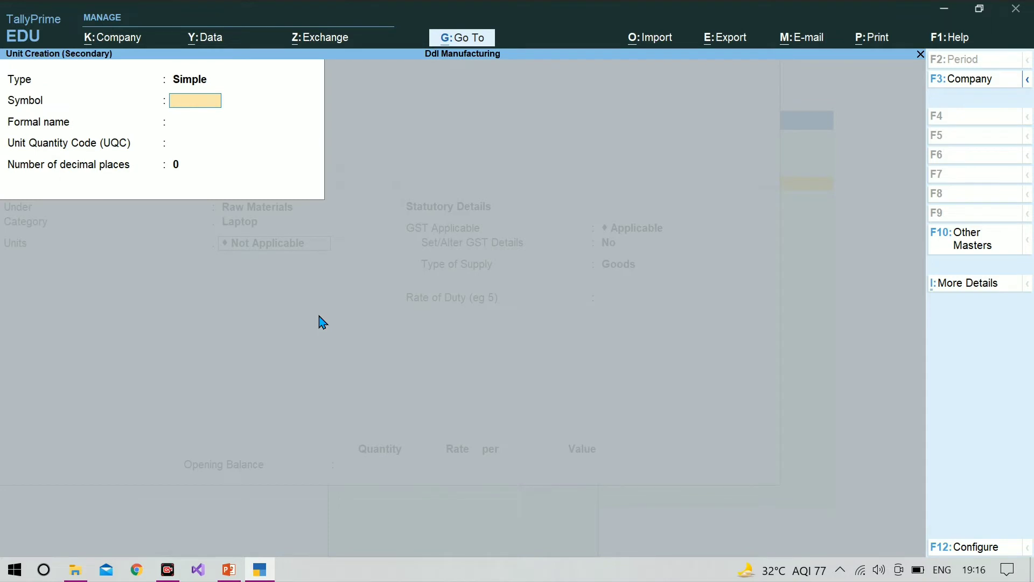
text(nos)
key(Return)
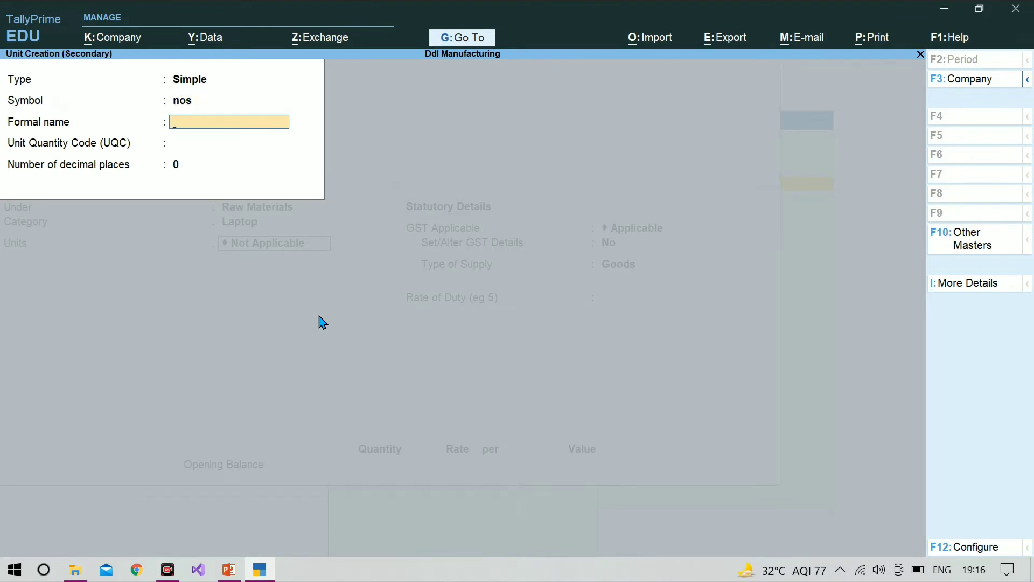
text(Numbers)
key(Return)
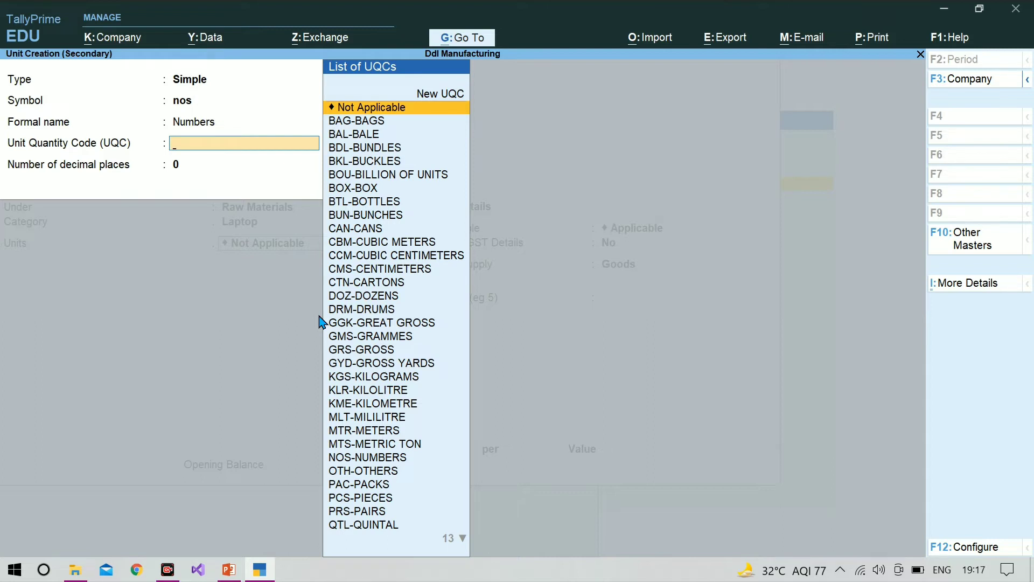
text(nos)
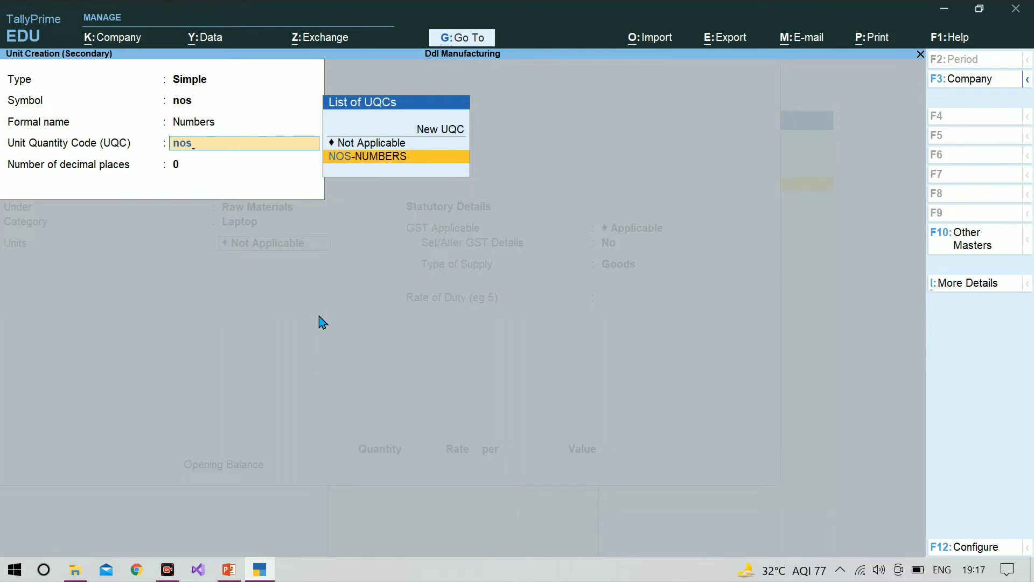
key(Return)
key(Return)
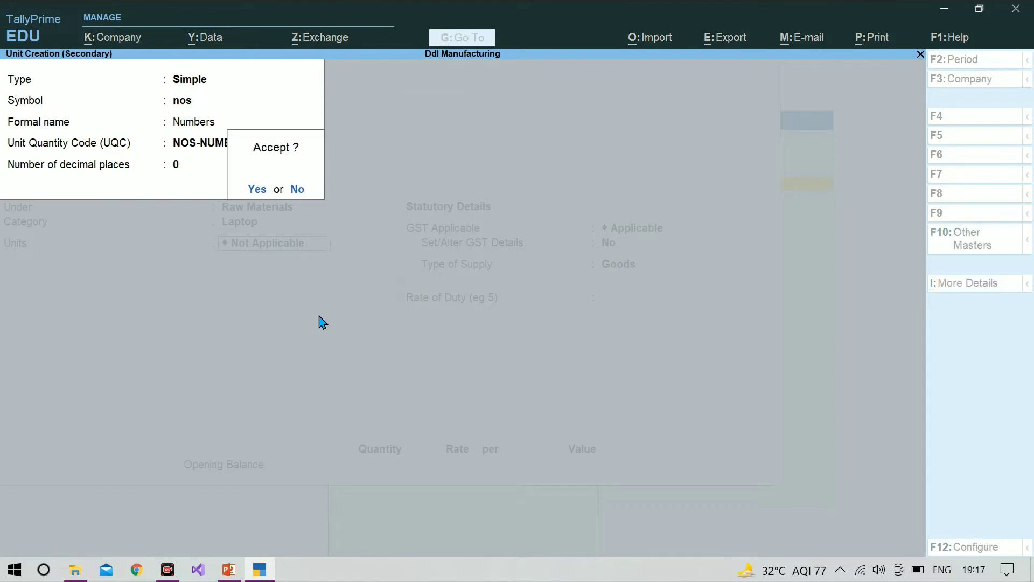
key(Return)
key(Return)
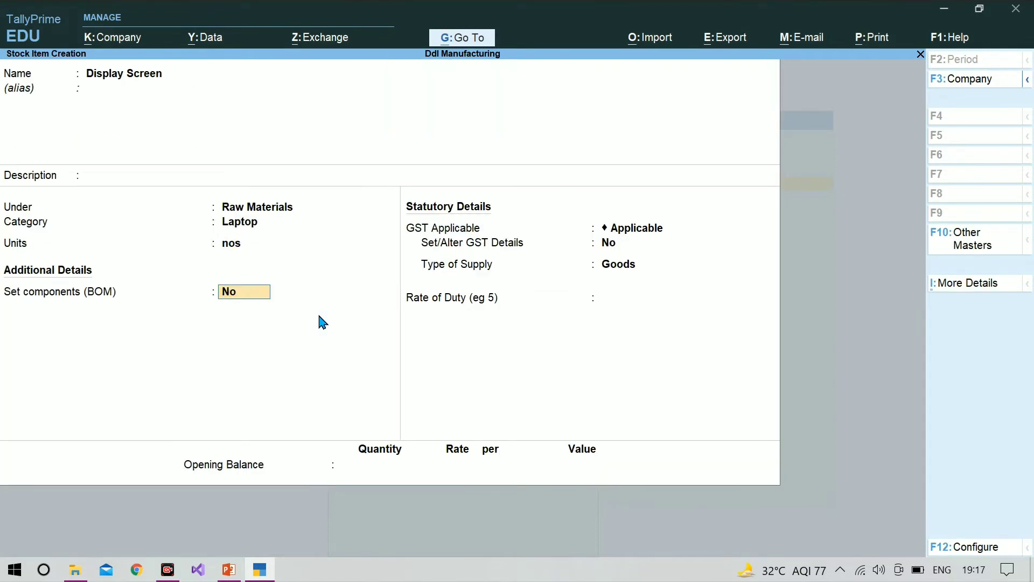
Keep BOM components off for Display Screen, set its GST applicability to Not Applicable, and save the item
key(Return)
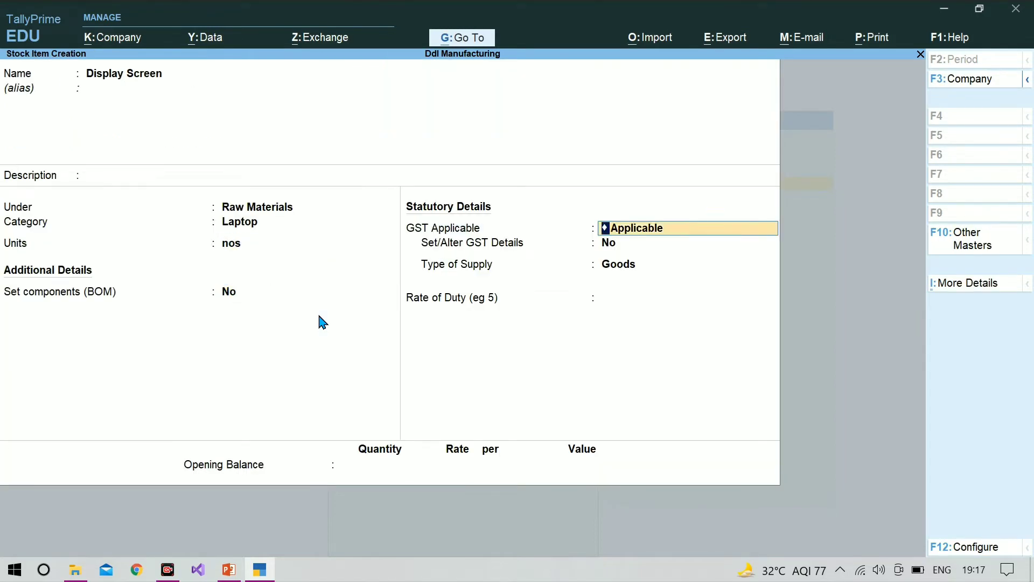
key(Return)
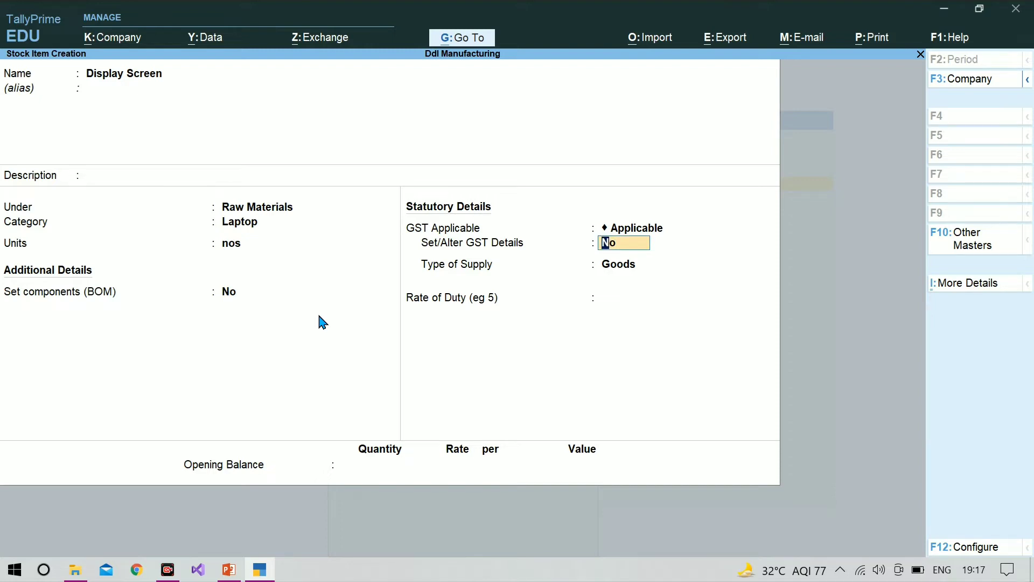
key(BackSpace)
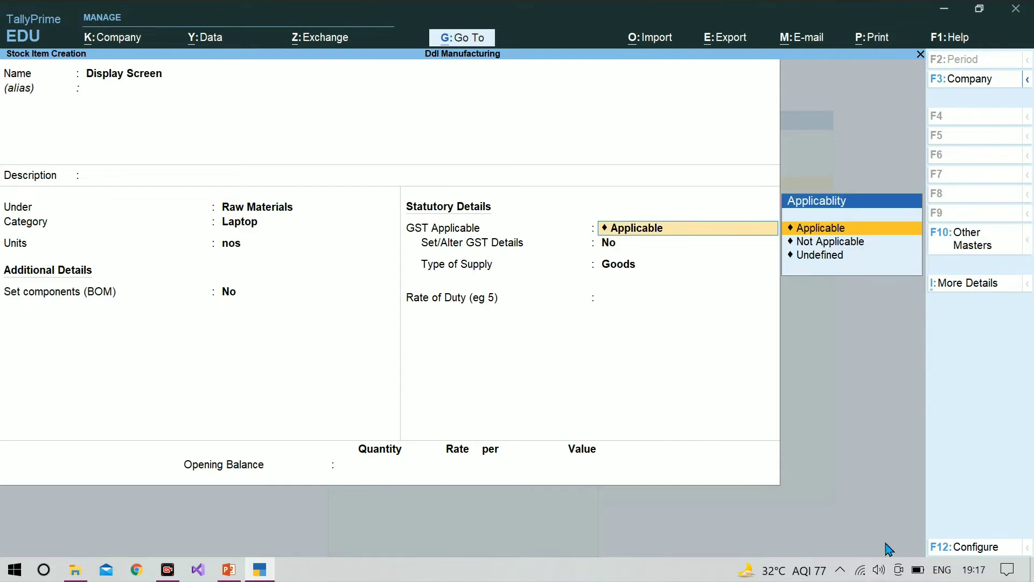
key(Down)
key(Return)
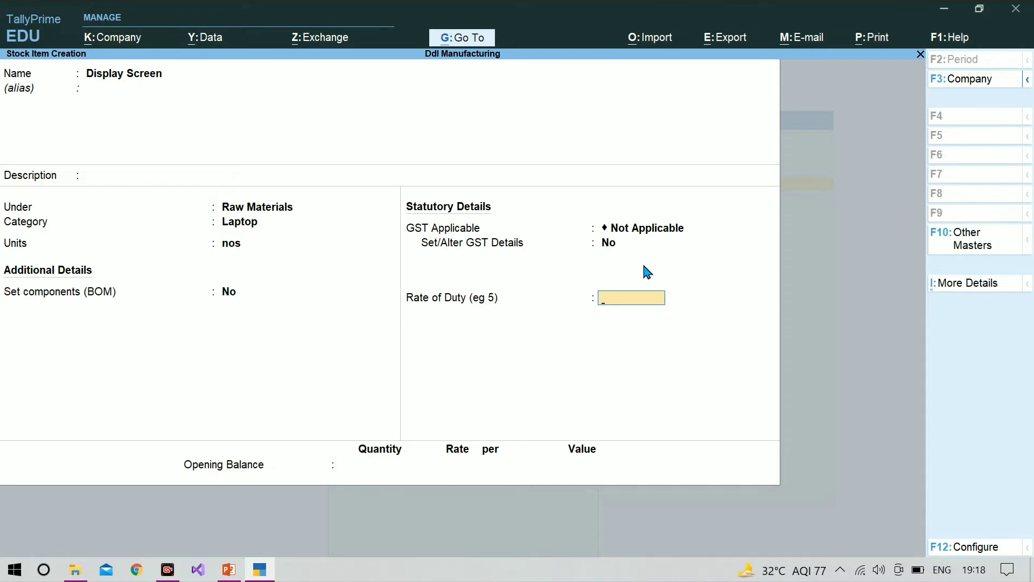
key(Return)
key(y)
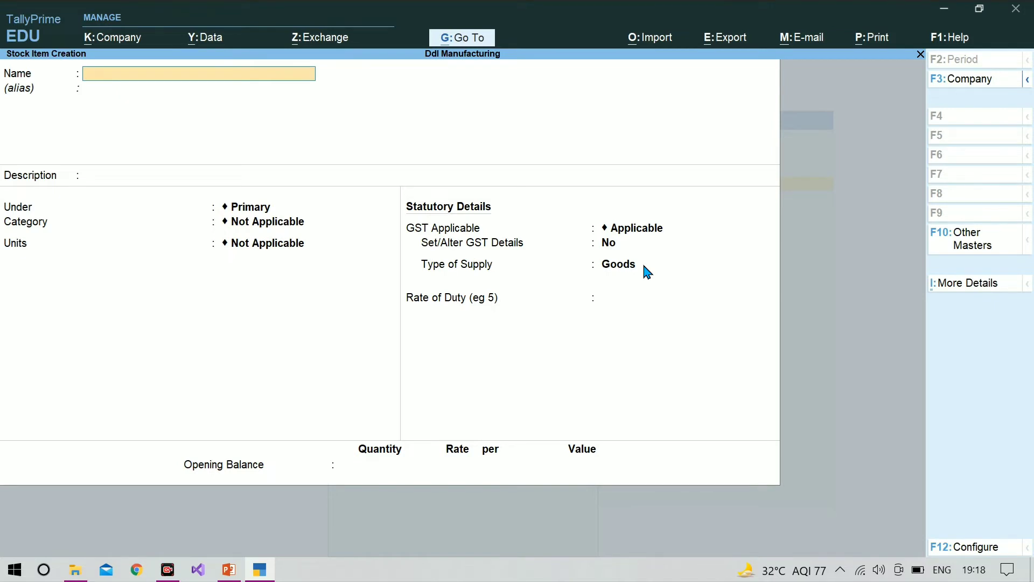
Name the new stock item Hard Disk Drive and place it under the Raw Materials group
text(Hard Disk Drive)
key(Return)
key(Return)
key(Return)
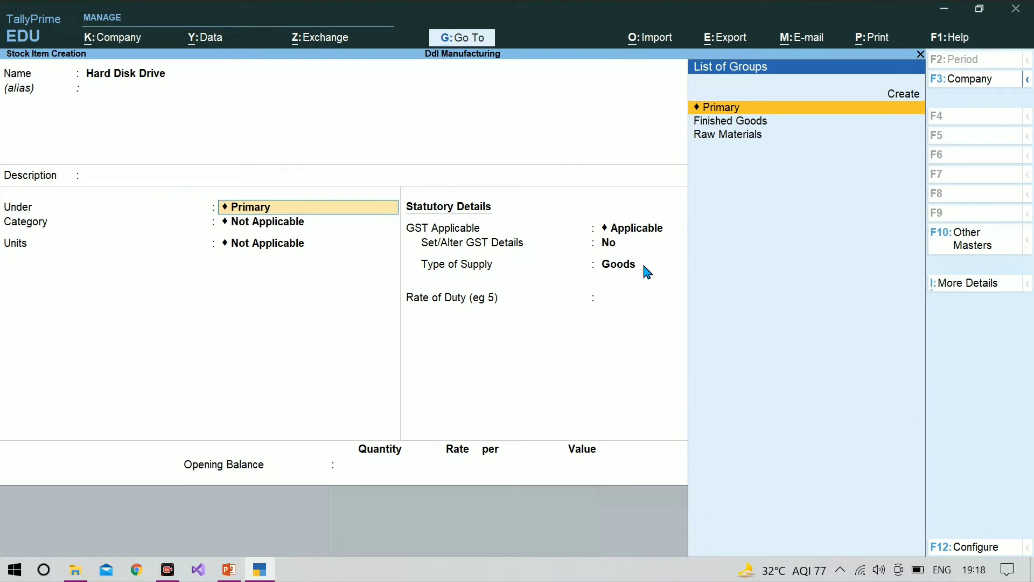
key(Down)
key(Down)
key(Return)
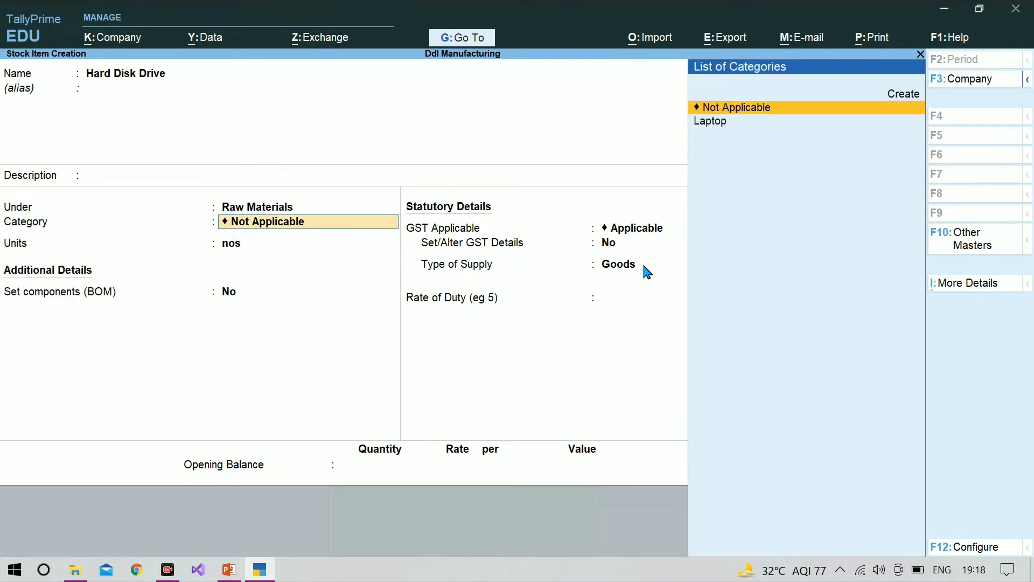
Assign the Laptop category and unit nos to Hard Disk Drive, and save it with the default statutory details
key(Down)
key(Return)
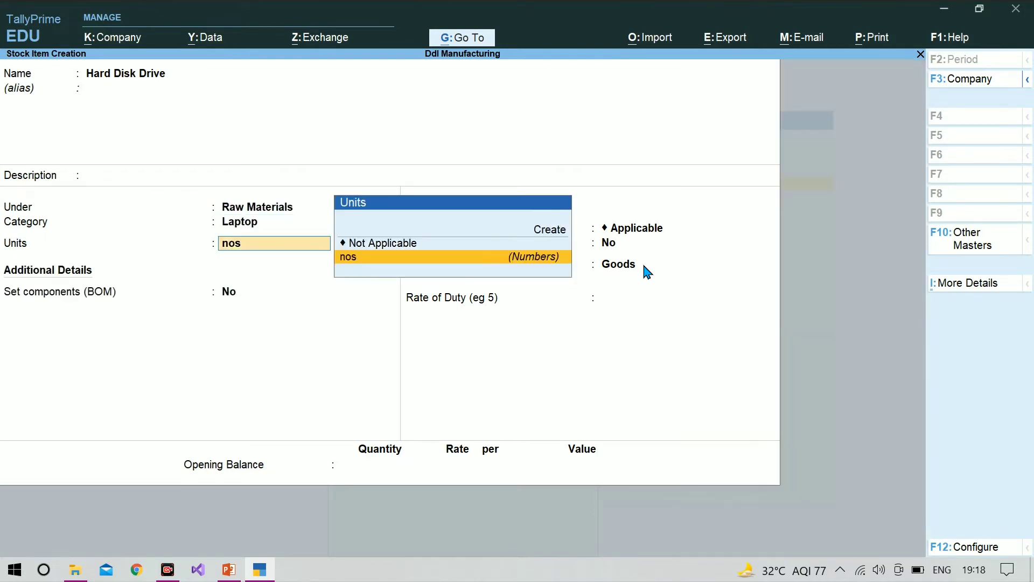
key(Return)
key(Return)
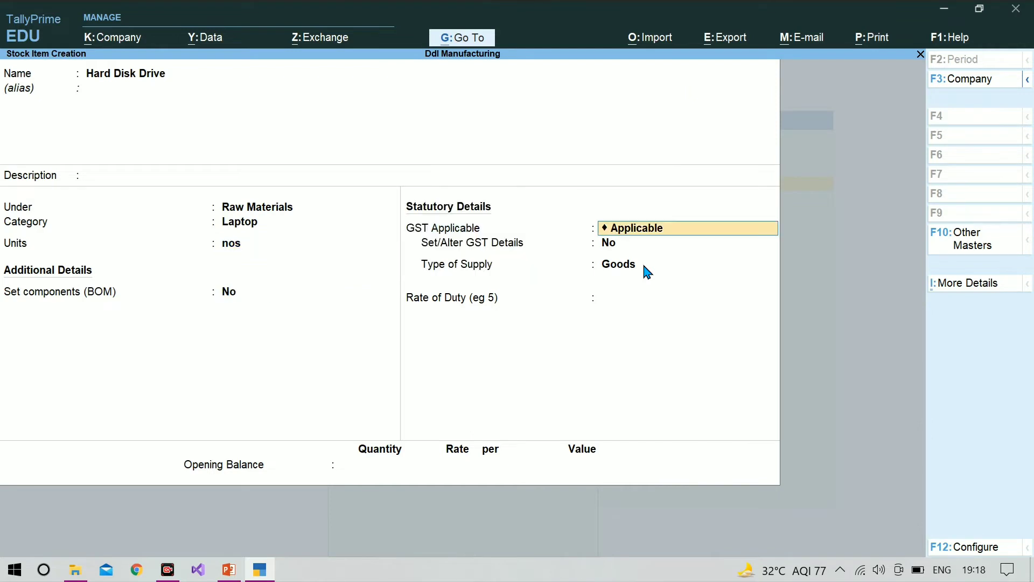
key(Return)
key(Return)
key(Return)
key(Return)
key(Return)
key(Return)
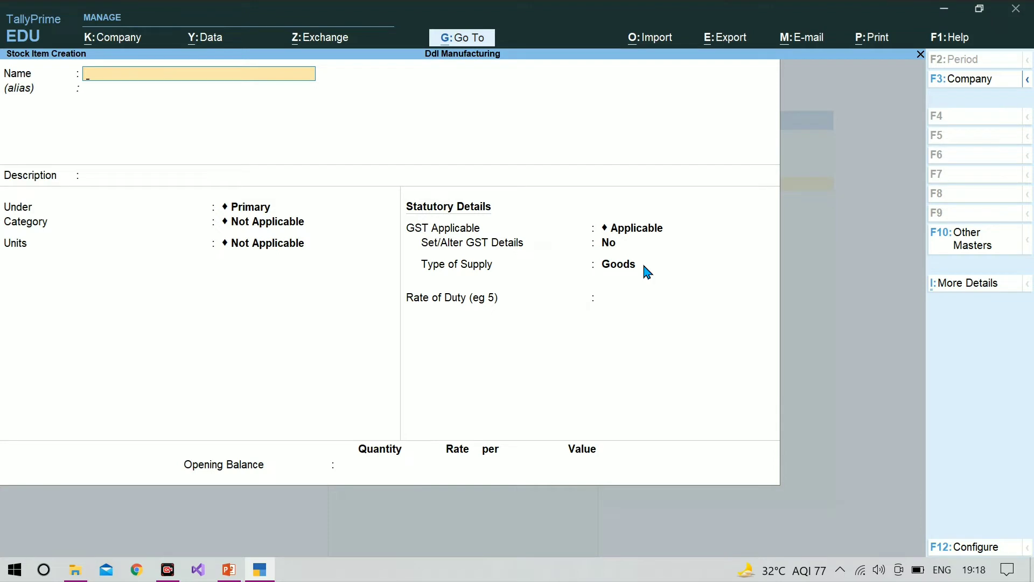
Name the new stock item Internal Battery and place it under the Raw Materials group
text(Internal)
text(Battery)
key(Return)
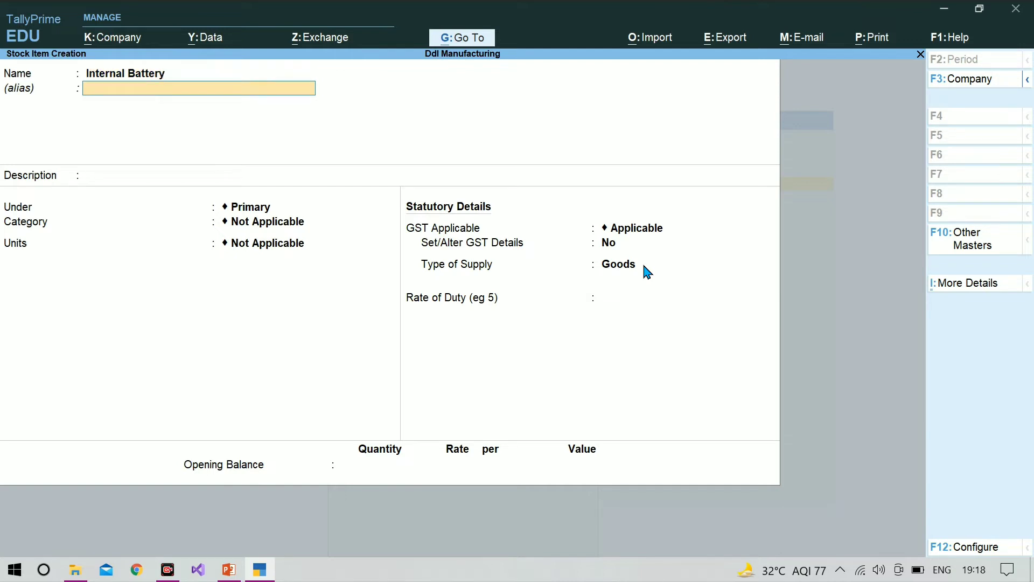
key(Return)
key(Return)
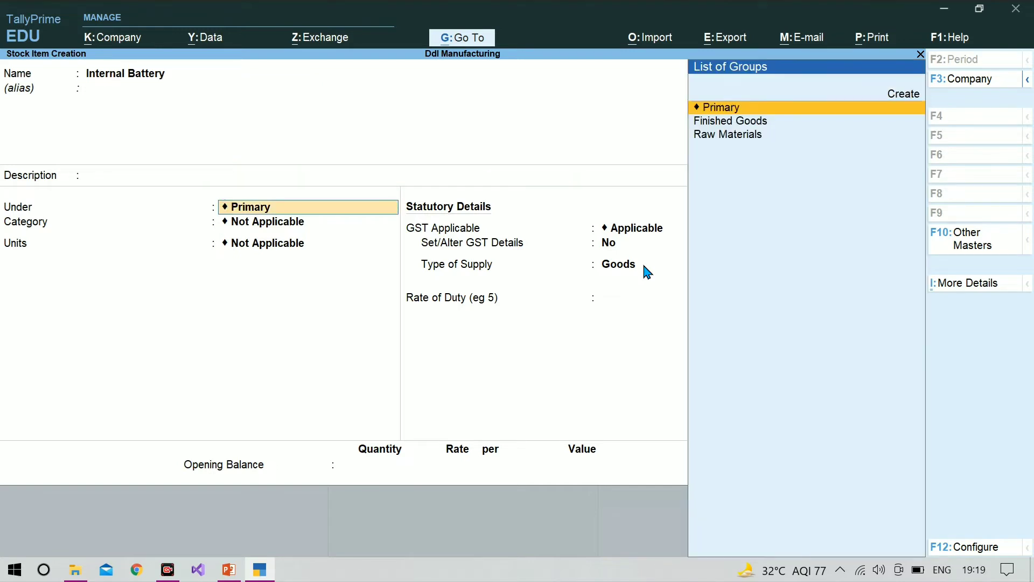
key(Down)
key(Down)
key(Return)
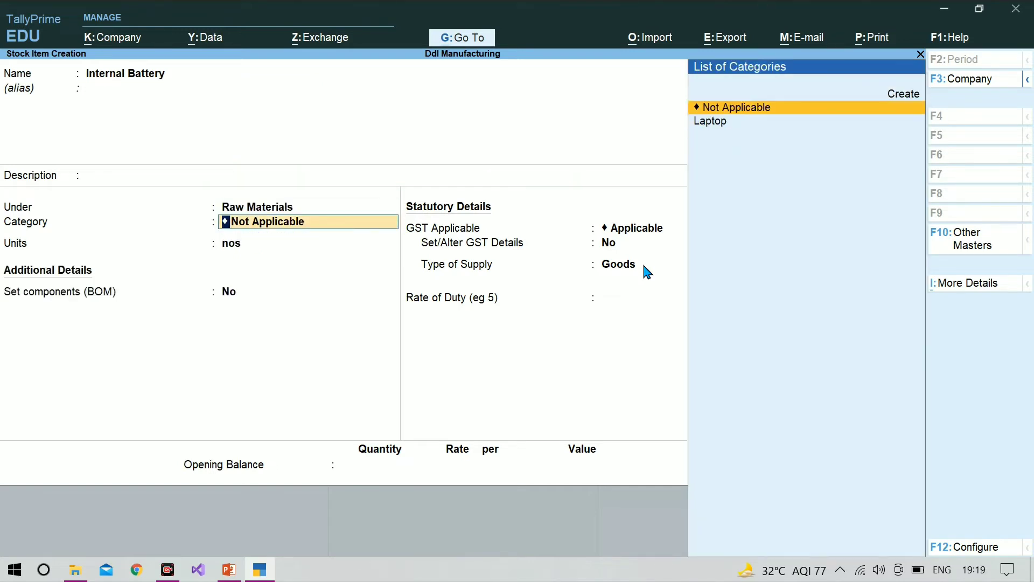
Assign the Laptop category and unit nos to Internal Battery, and save it without an opening balance
key(Down)
key(Return)
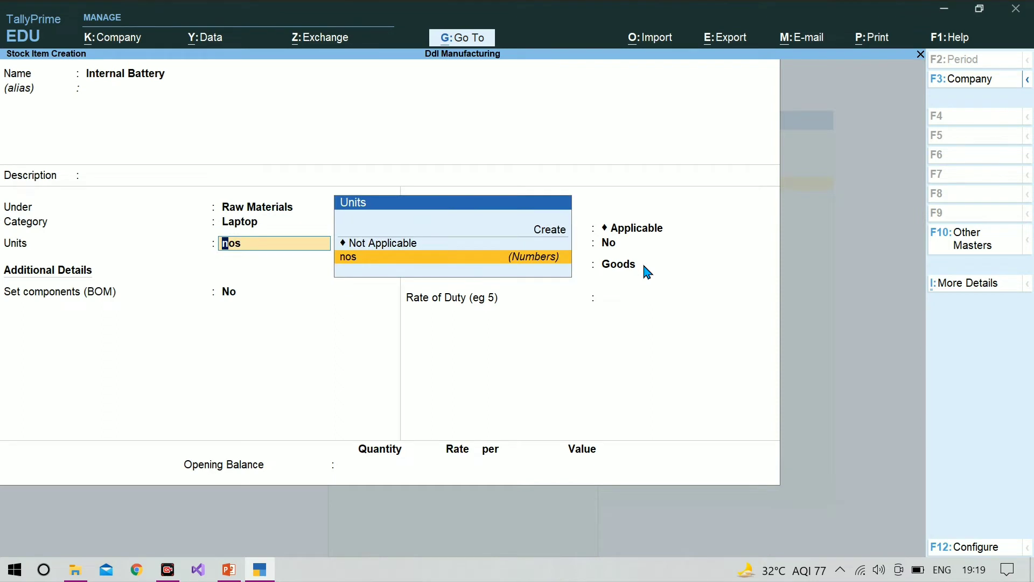
key(Return)
key(Return)
key(Return)
key(Return)
key(Return)
key(Return)
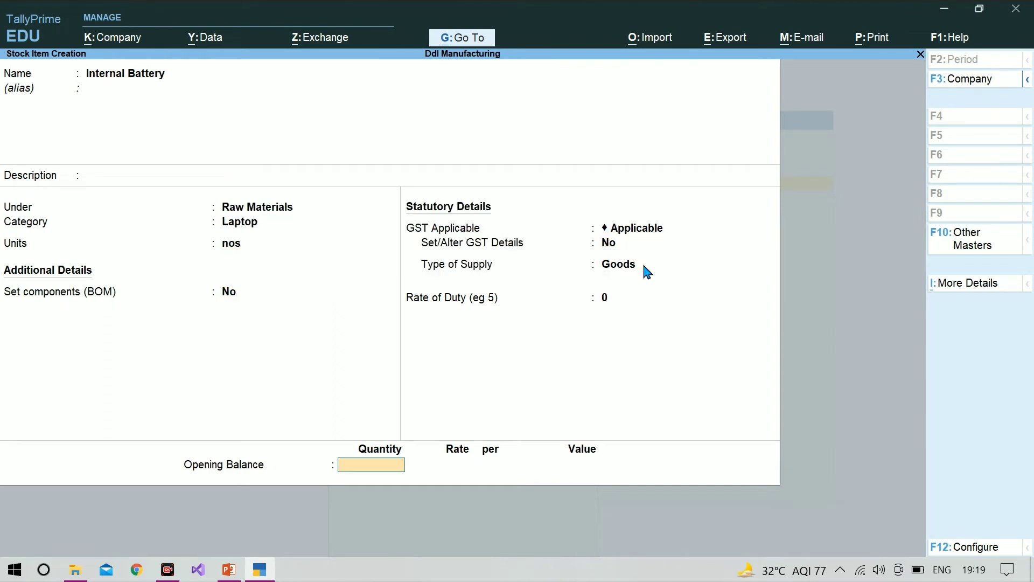
key(Return)
key(Return)
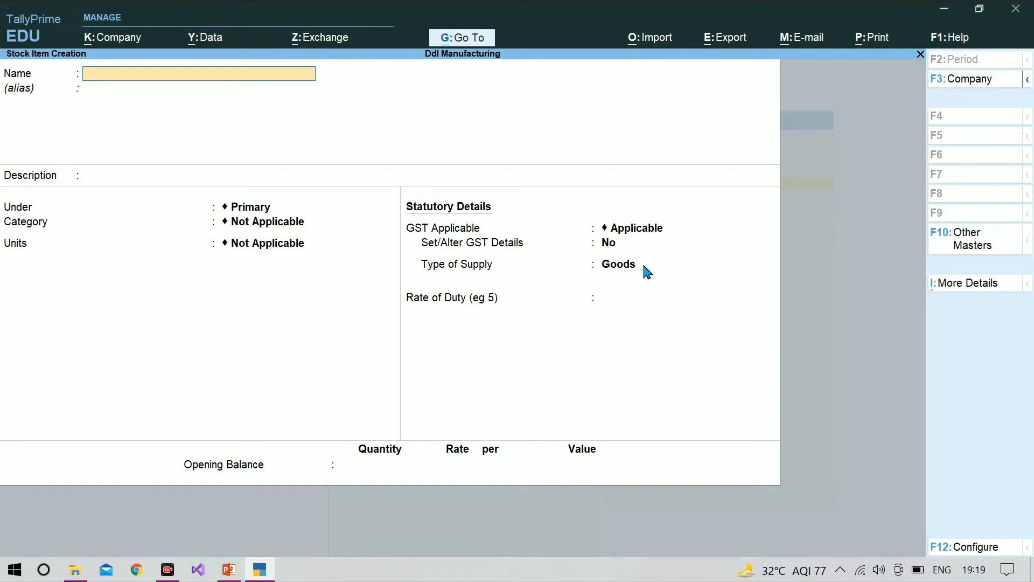
Name the new stock item Keyboard and place it under the Raw Materials group
text(Keyboard)
key(Return)
key(Return)
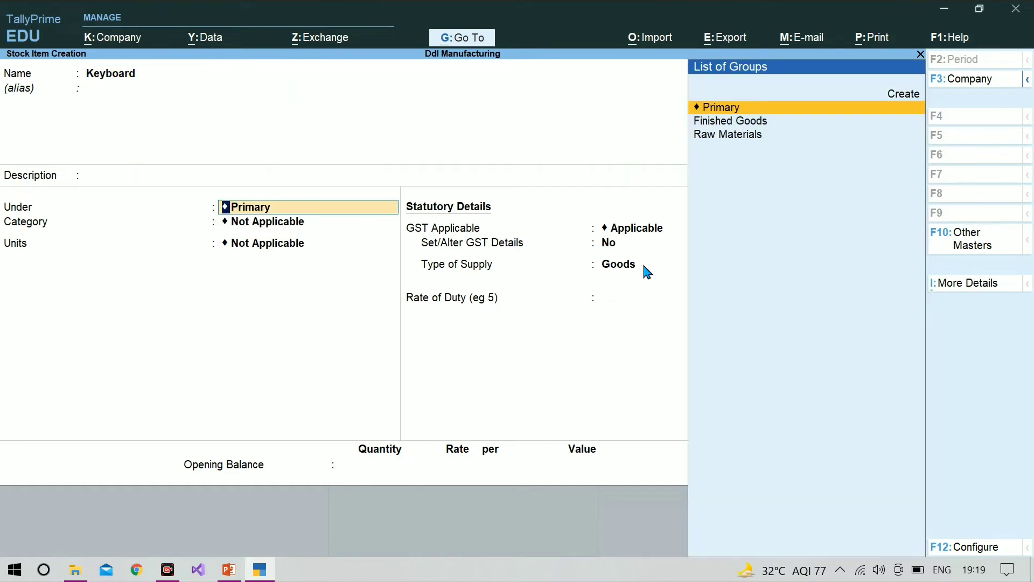
key(Down)
key(Down)
key(Return)
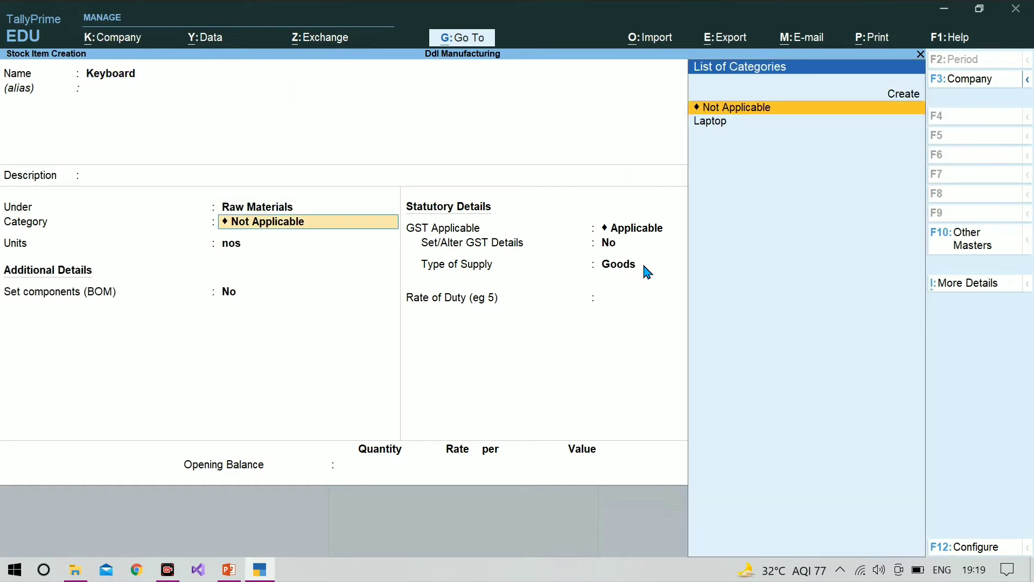
Assign the Laptop category and unit nos to Keyboard, and save it with the default statutory details
key(Down)
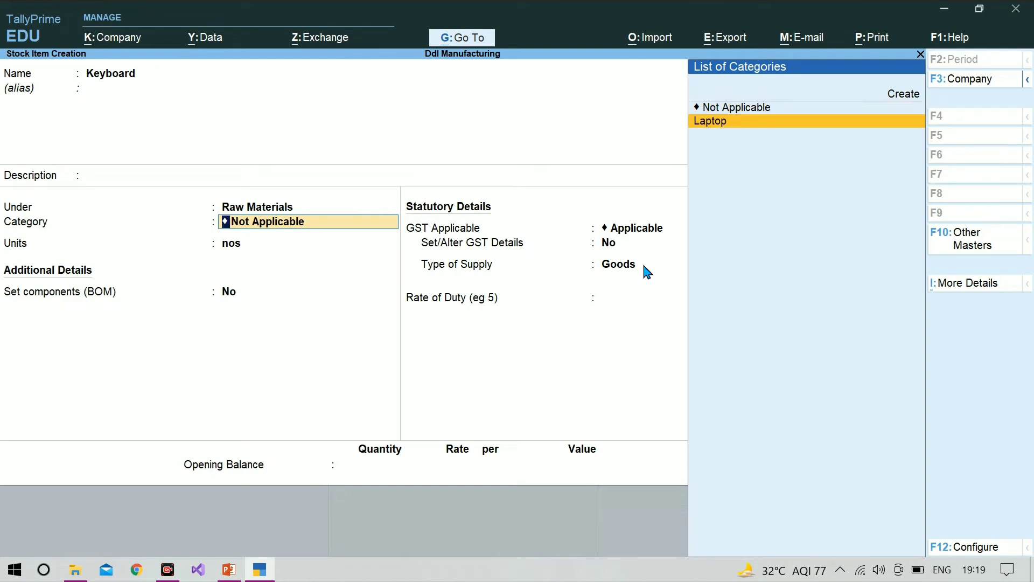
key(Return)
key(Return)
key(Return)
key(Return)
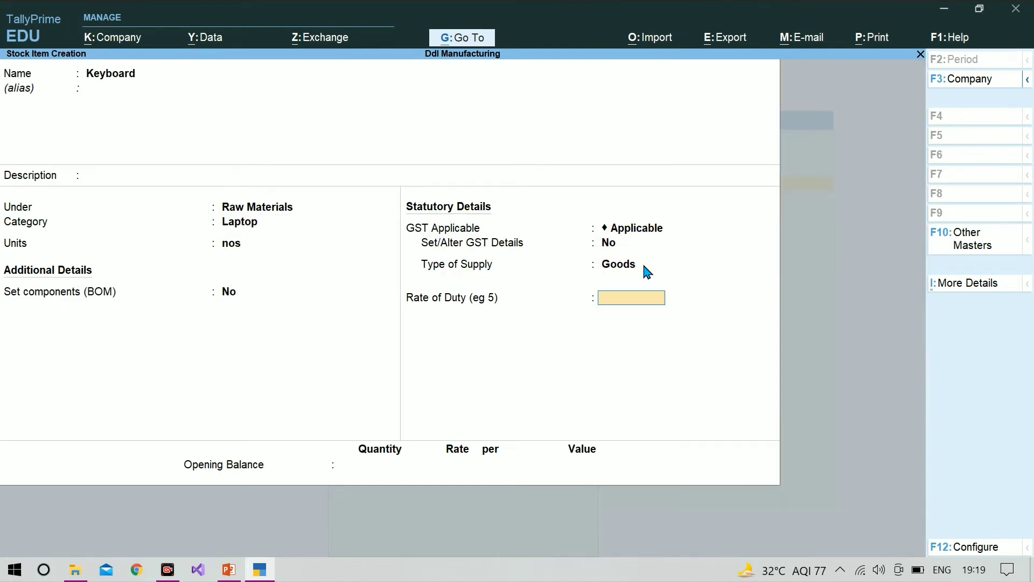
key(Return)
key(Return)
key(Return)
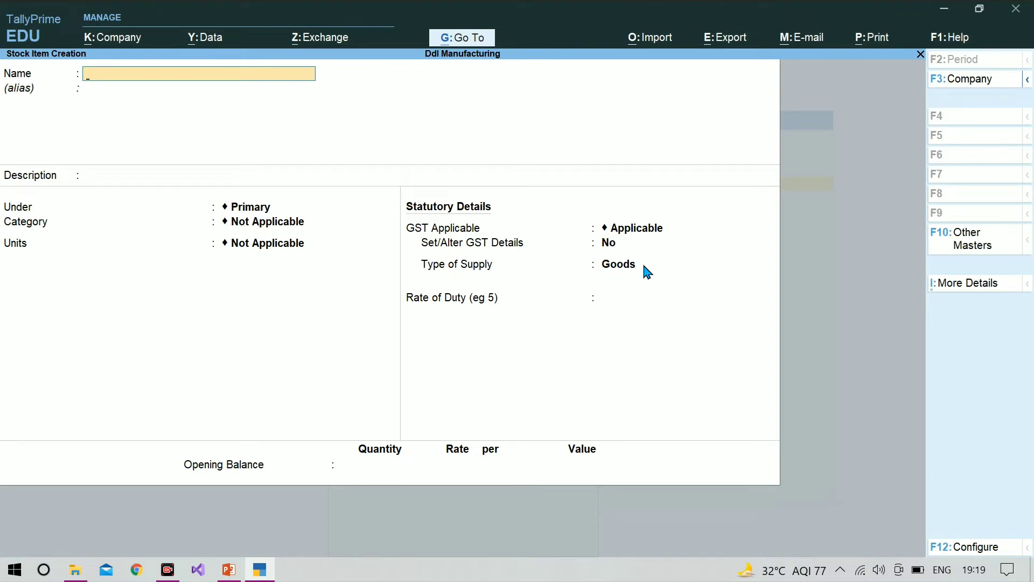
Name the new stock item Speakers and place it under the Raw Materials group
text(Speakers)
key(Return)
key(Return)
key(Return)
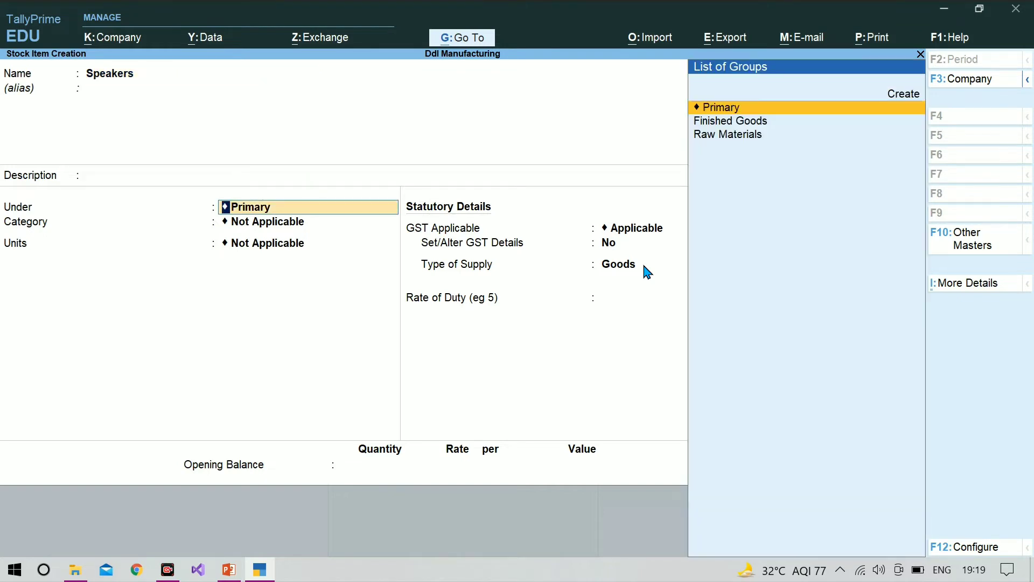
key(Down)
key(Down)
Assign the Laptop category and unit nos to Speakers, and save it with the default statutory details
key(Return)
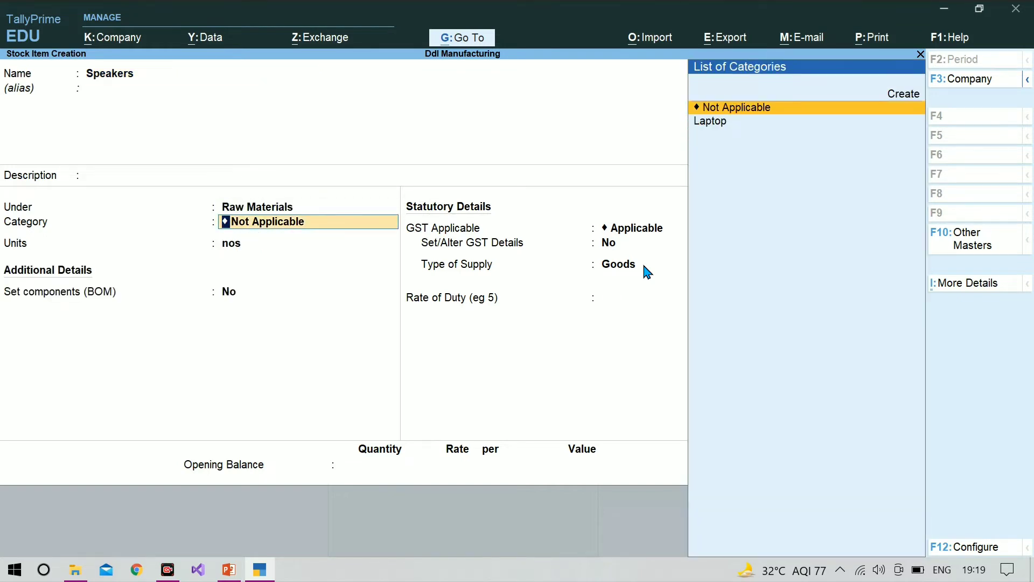
key(Down)
key(Return)
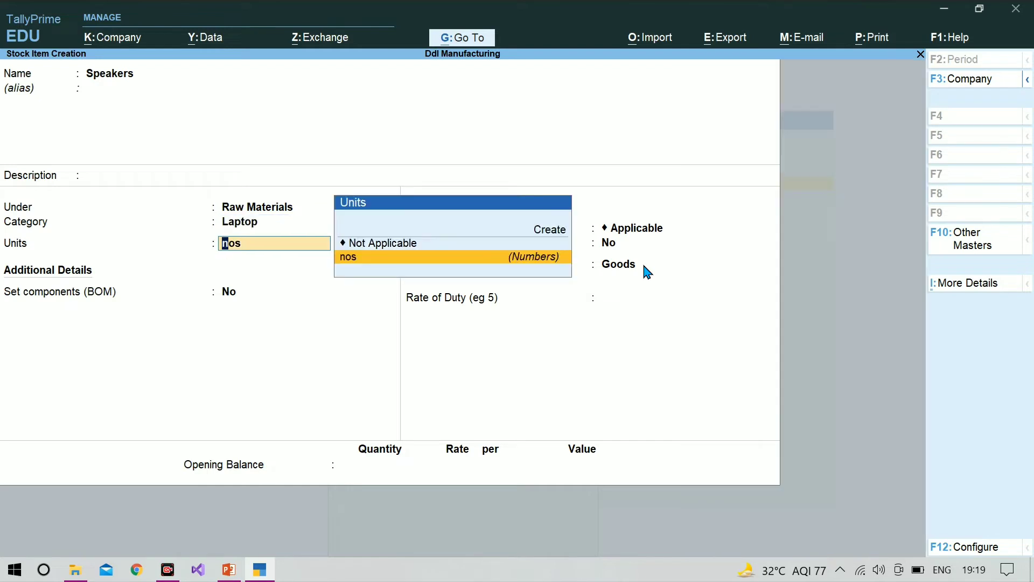
key(Return)
key(Return)
key(Return)
key(Return)
key(Return)
key(Return)
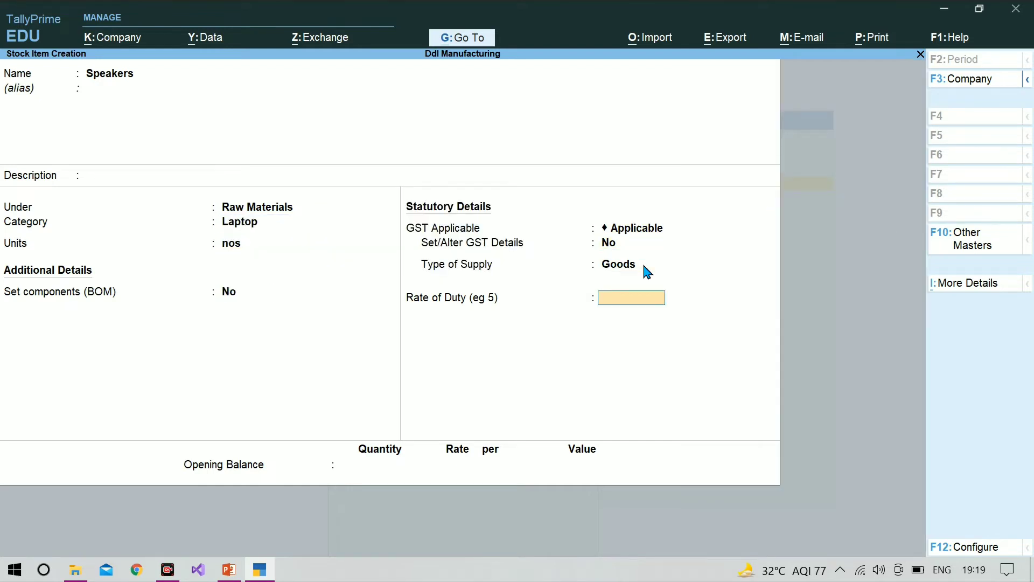
key(Return)
key(Return)
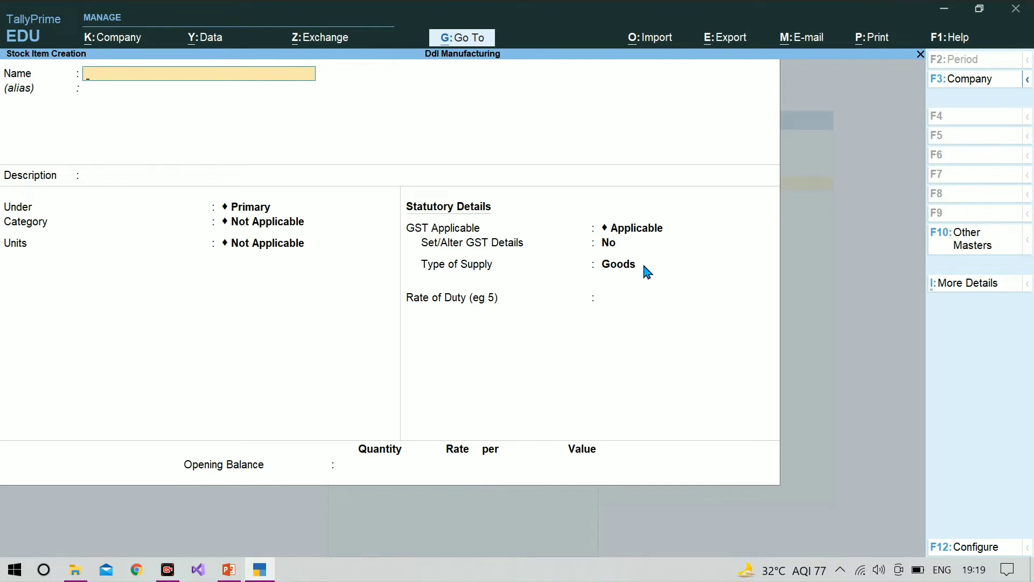
Name the new stock item Touch Pad and place it under the Raw Materials group
text(Touch Pad)
key(Return)
key(Return)
key(Return)
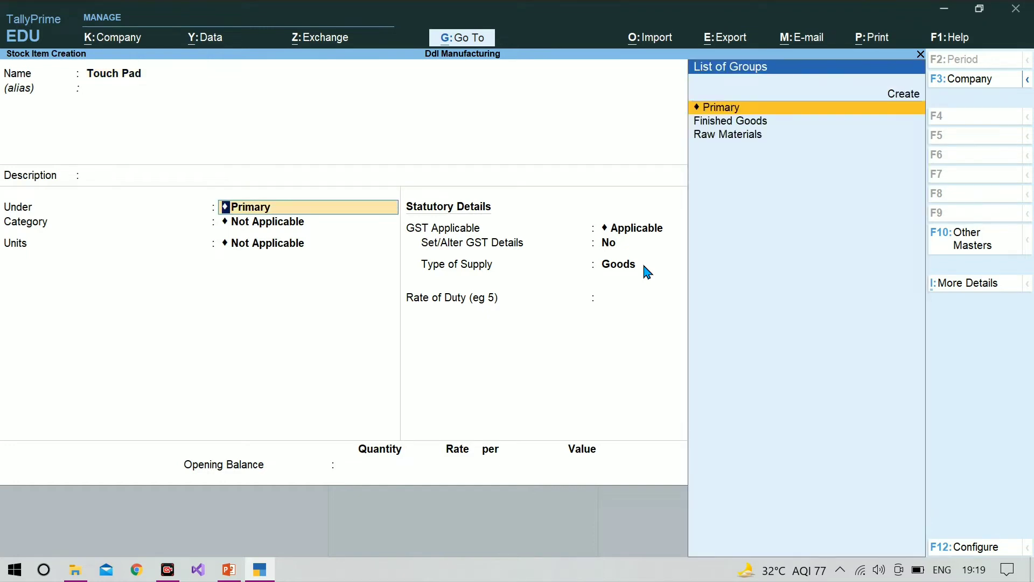
key(Down)
key(Down)
key(Return)
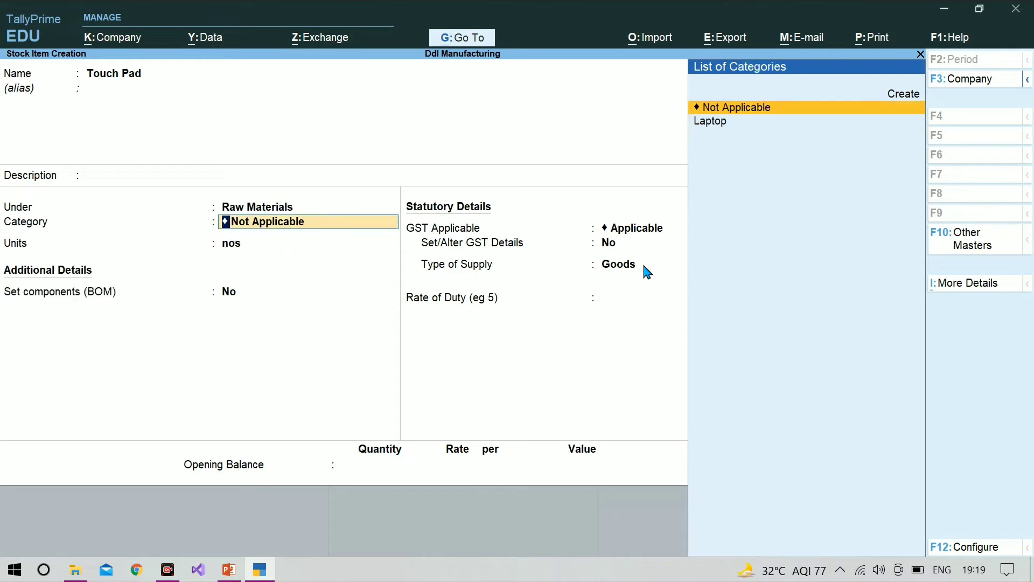
Assign the Laptop category and unit nos to Touch Pad, keep the supply type Goods, and save the item
key(Down)
key(Return)
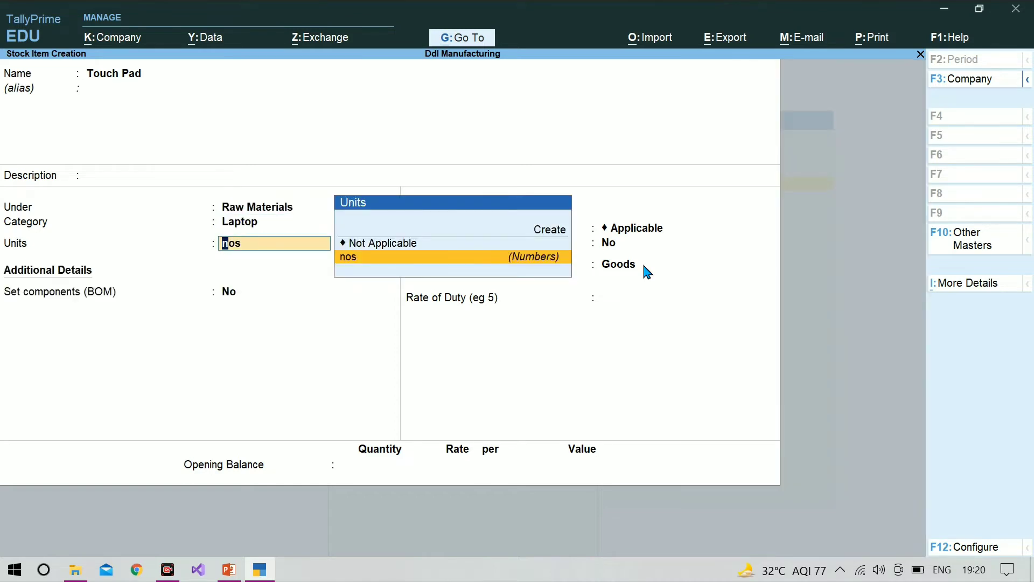
key(Return)
key(Return)
key(Return)
key(Return)
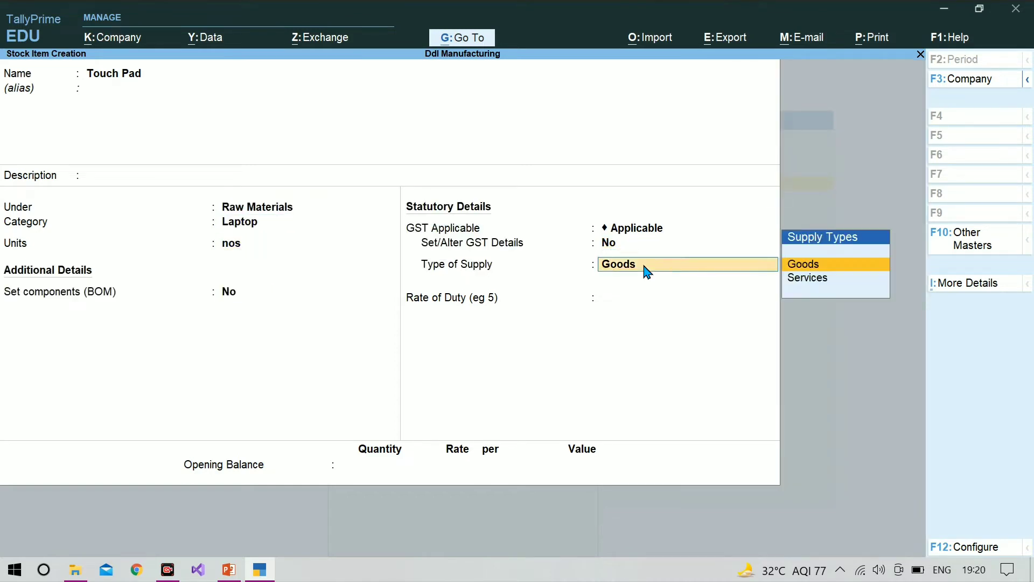
key(Return)
key(Return)
key(Return)
key(Return)
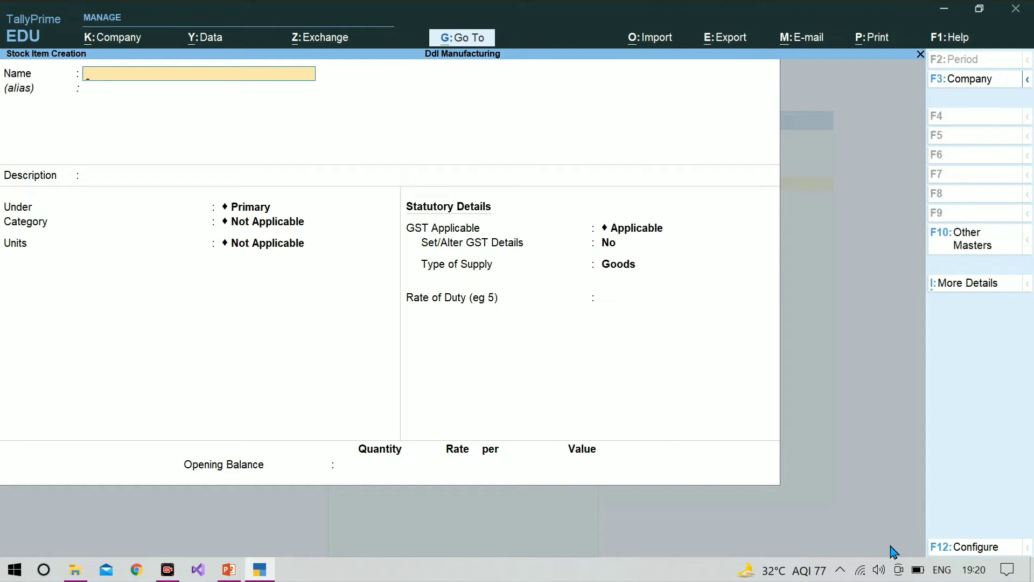
Name the new stock item Ddl Laptops and assign it the Finished Goods group and the Laptop category
text(Ddl Laptops)
key(Return)
key(Return)
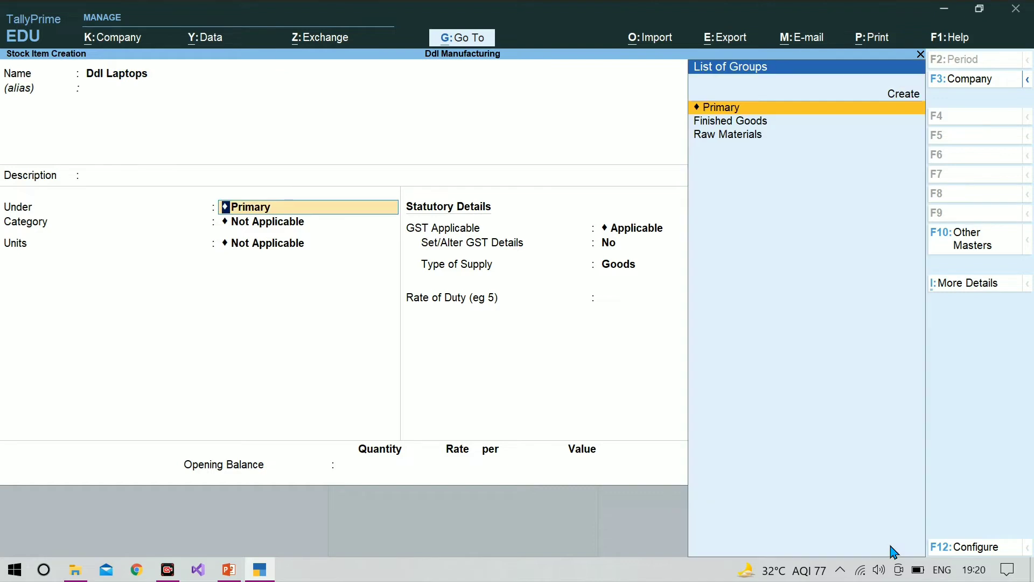
key(Down)
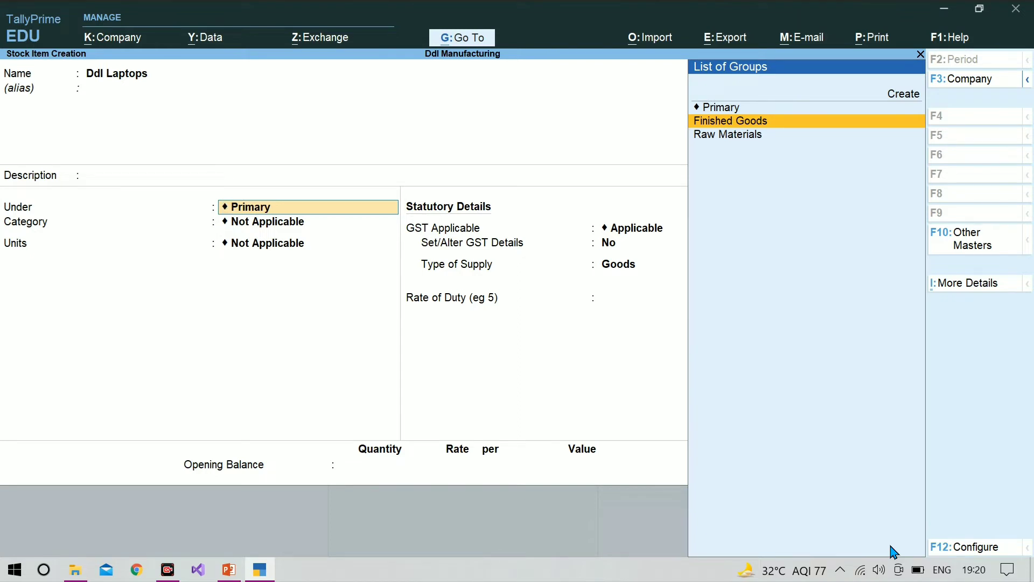
key(Return)
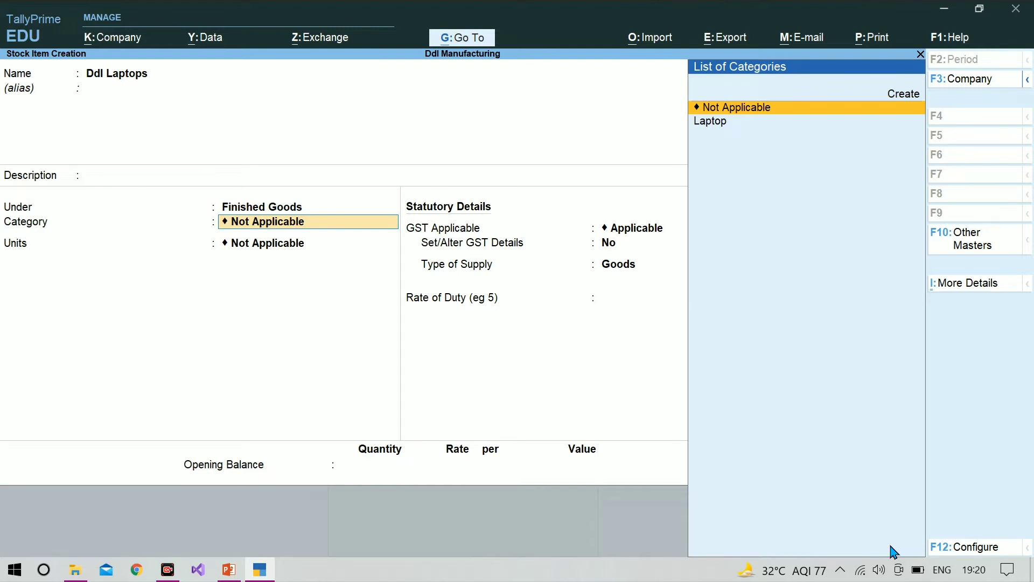
key(Down)
key(Return)
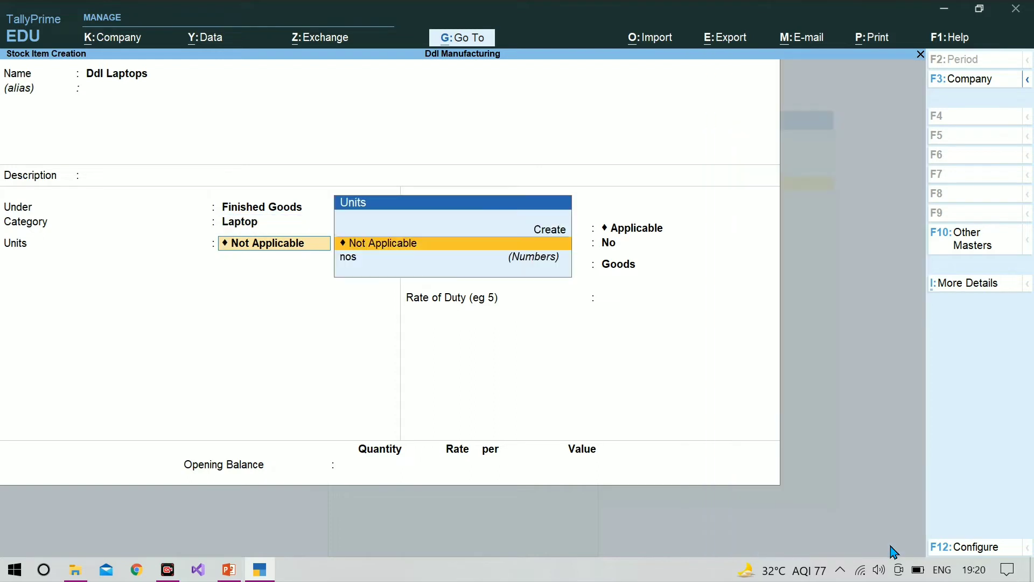
Assign the unit nos to Ddl Laptops and enable setting components (BOM) for the item
key(Down)
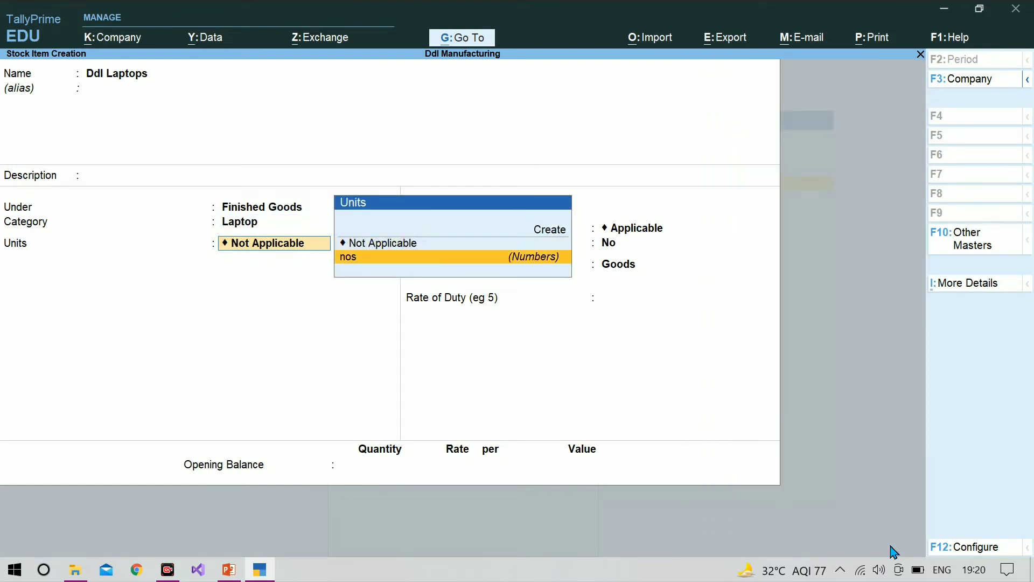
key(Return)
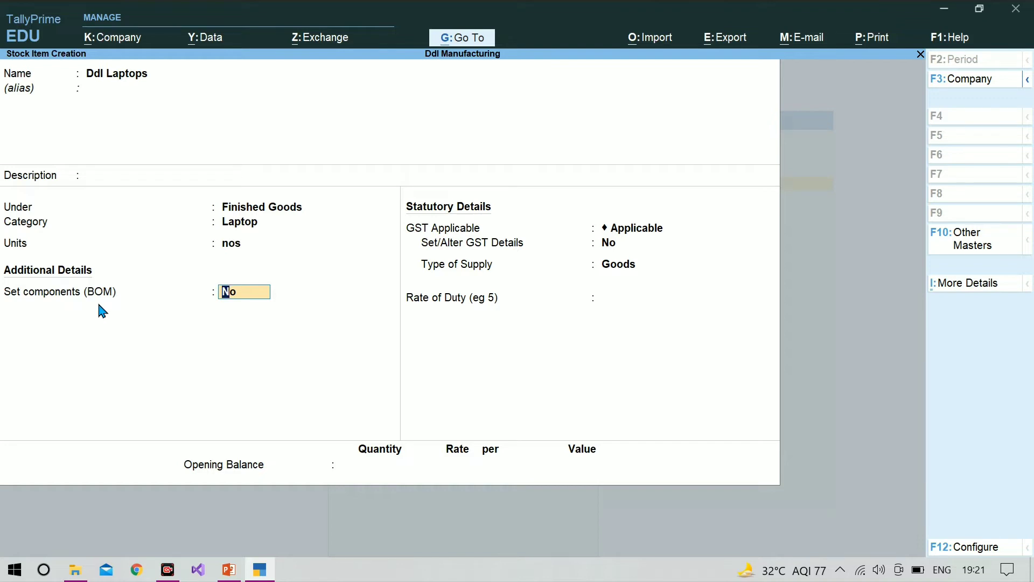
text(y)
key(Return)
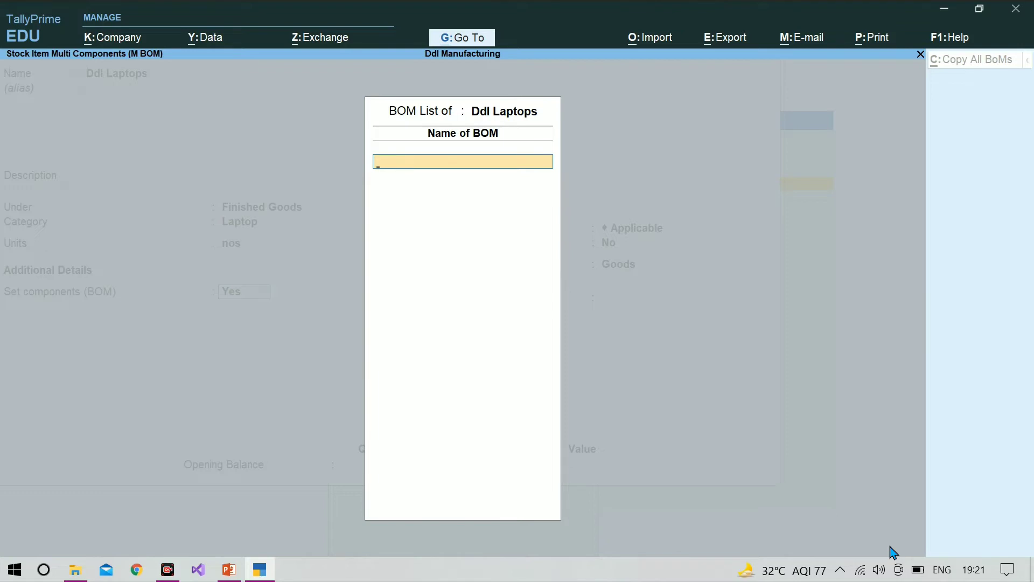
Name the bill of materials Black Laptops and set its unit of manufacture to 1 nos
text(Black Laptops)
key(Return)
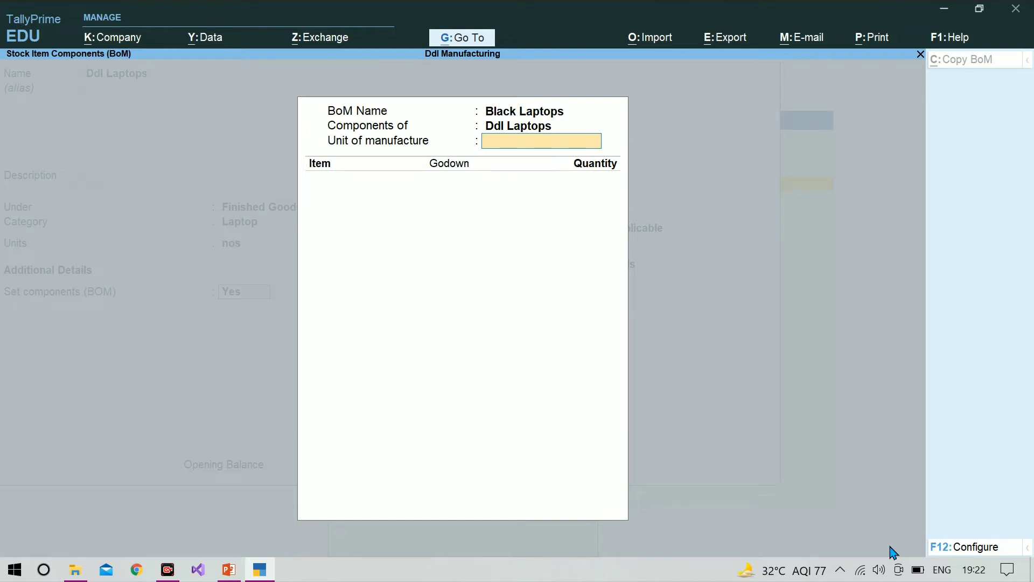
text(1)
key(Return)
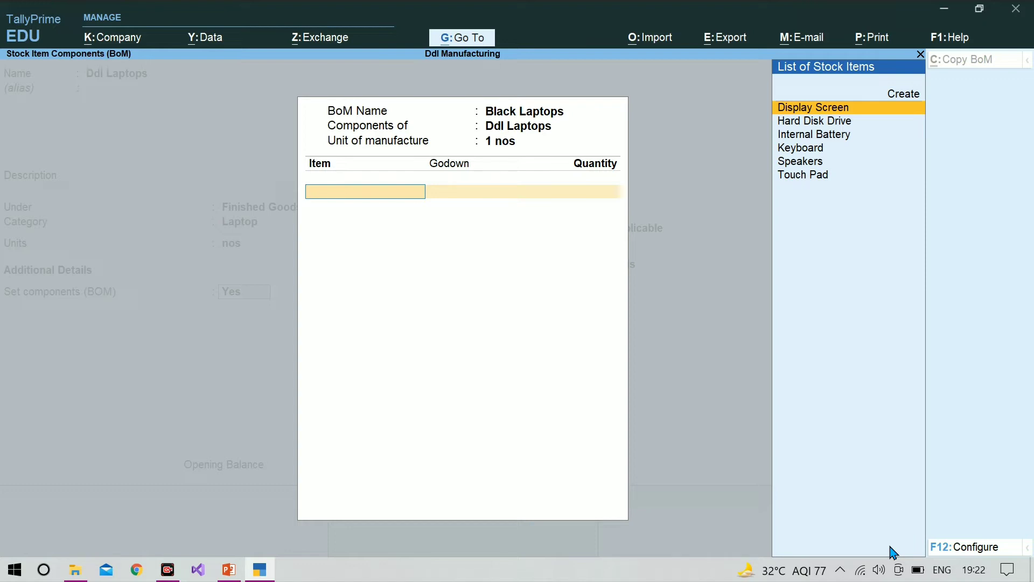
Add Display Screen from the Balrampur godown as a BOM component with quantity 1 nos
key(Return)
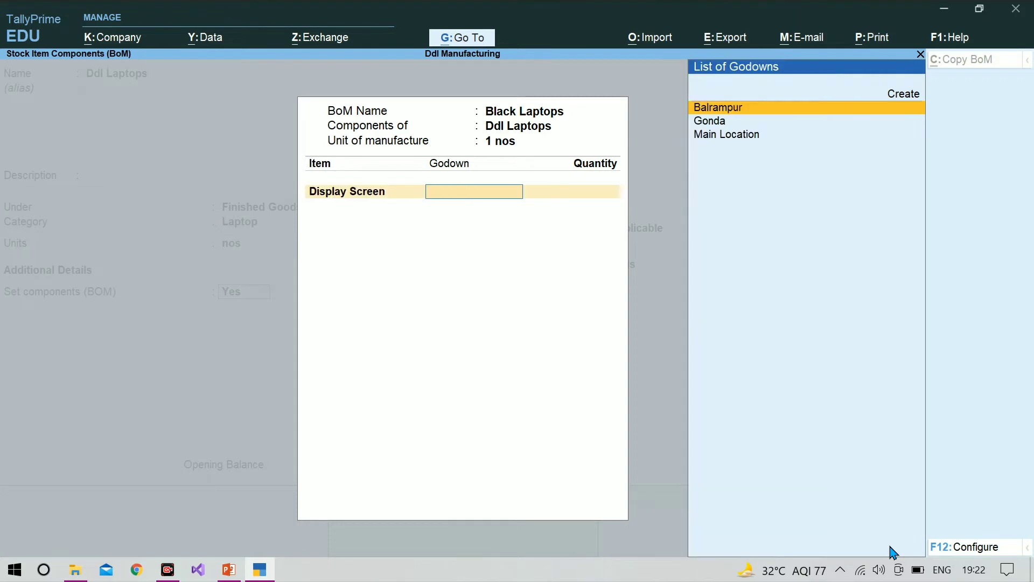
key(Return)
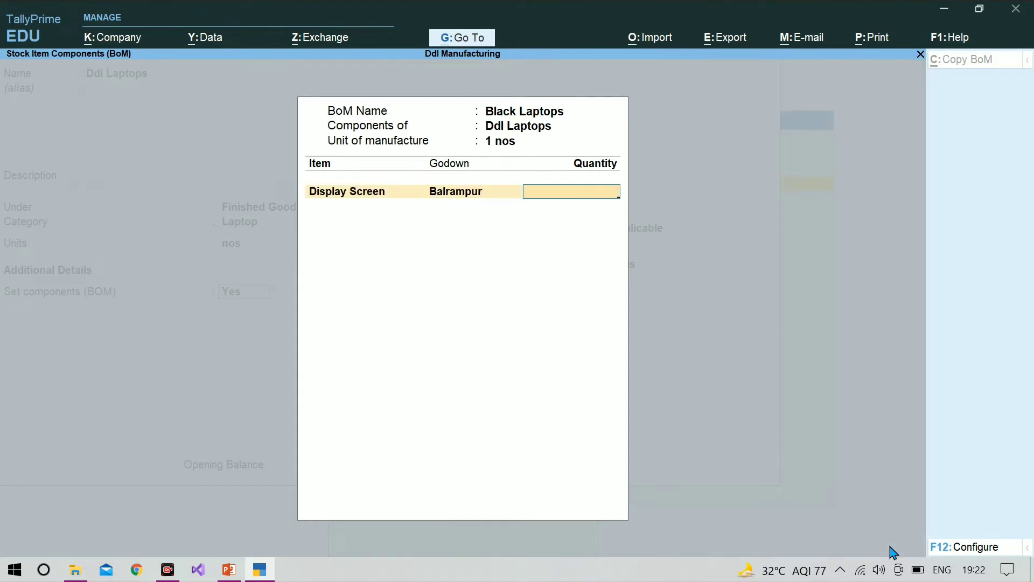
text(1)
key(Return)
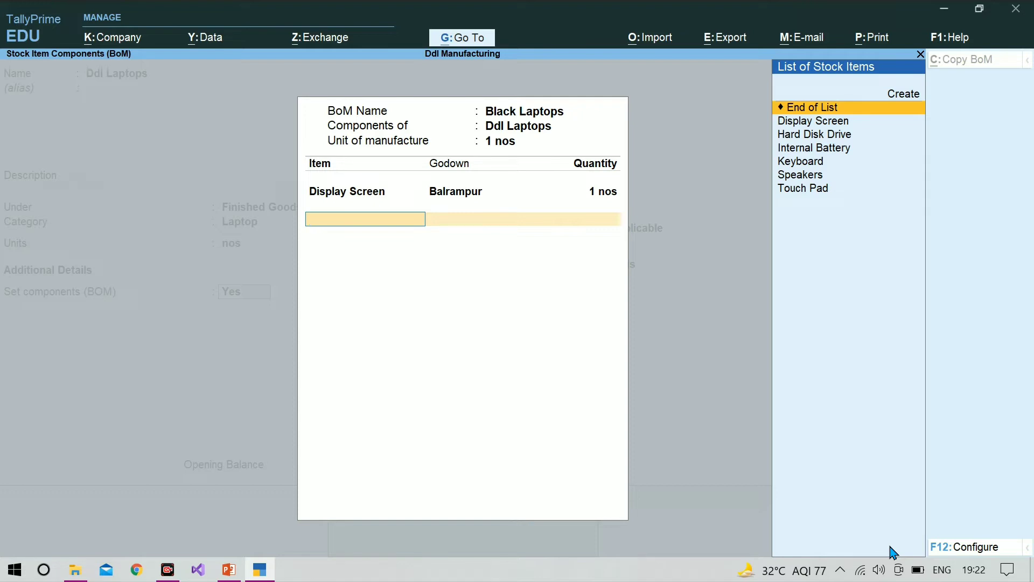
Add Hard Disk Drive from the Balrampur godown to the BOM with quantity 1 nos
key(Down)
key(Down)
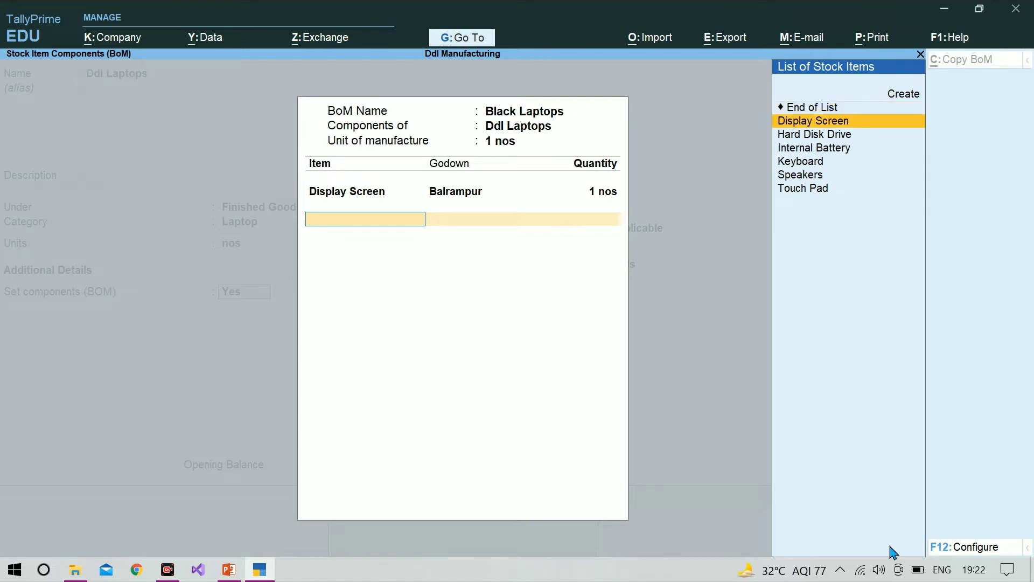
key(Return)
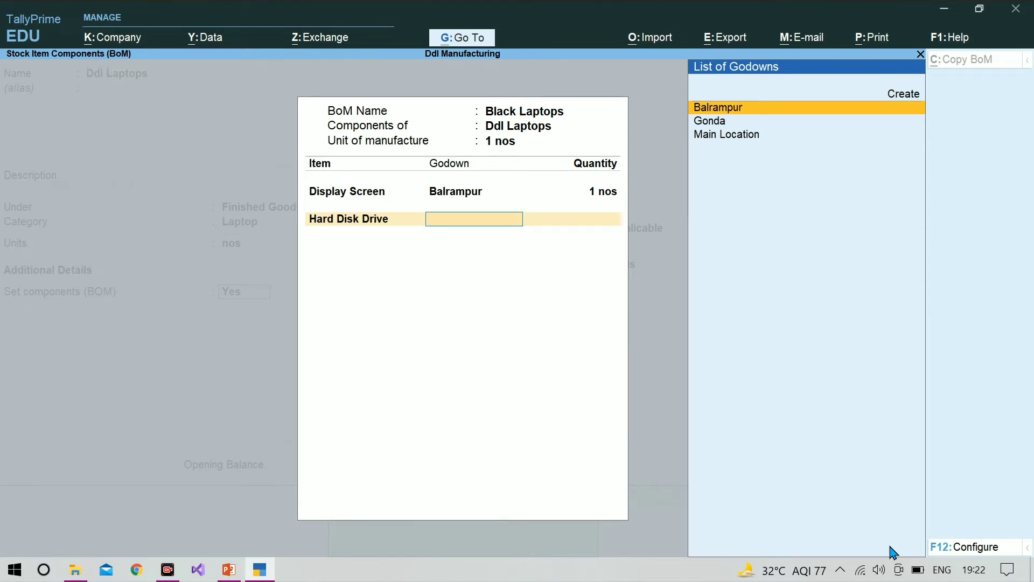
key(Return)
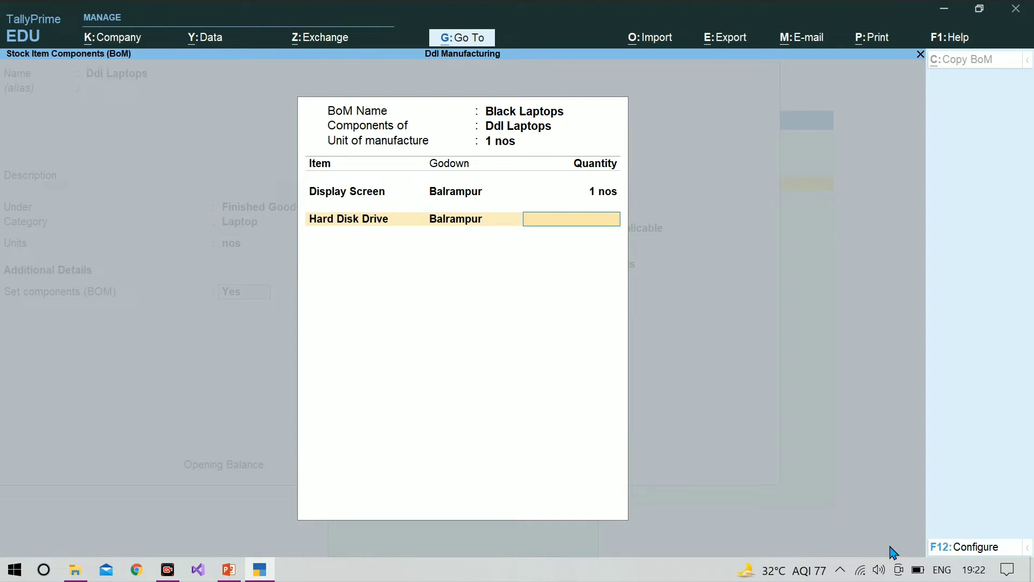
key(Return)
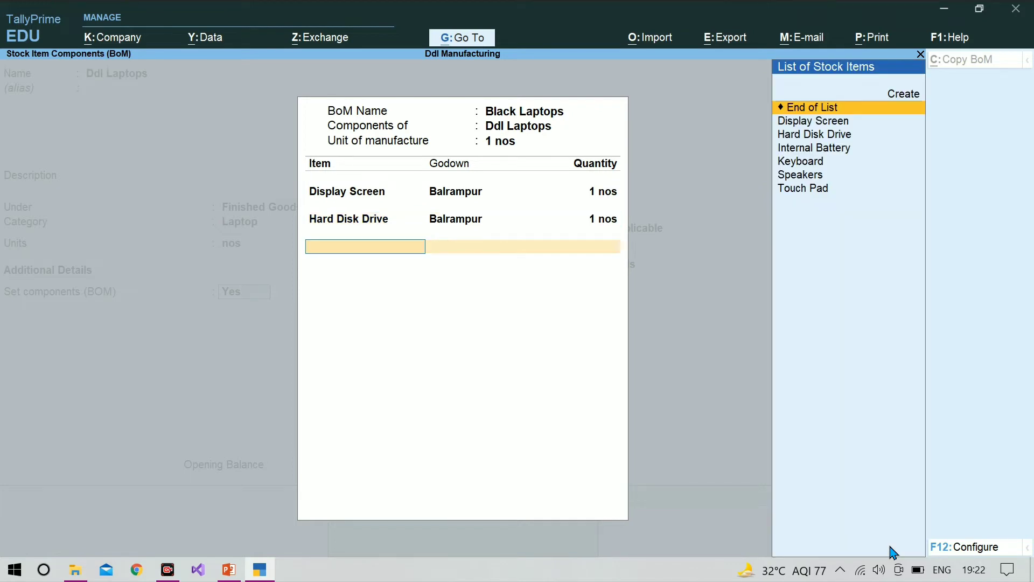
Add Internal Battery from the Balrampur godown to the BOM with quantity 1 nos
key(Down)
key(Down)
key(Down)
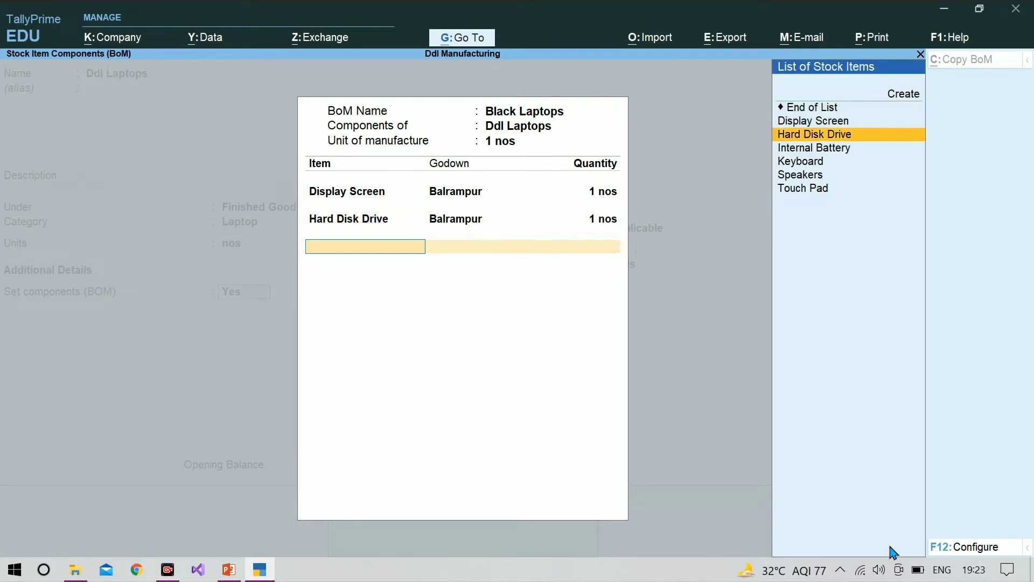
key(Return)
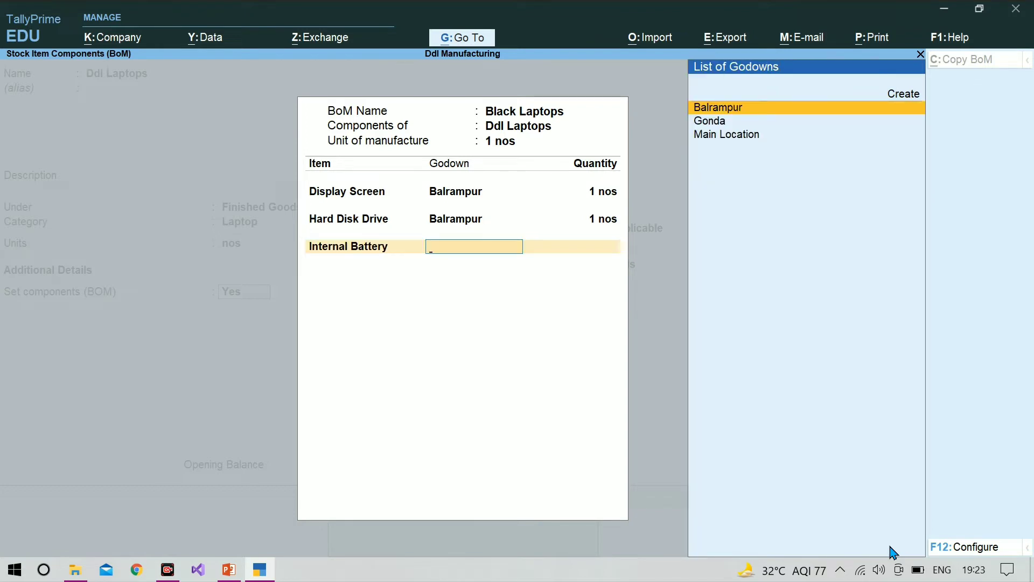
key(Return)
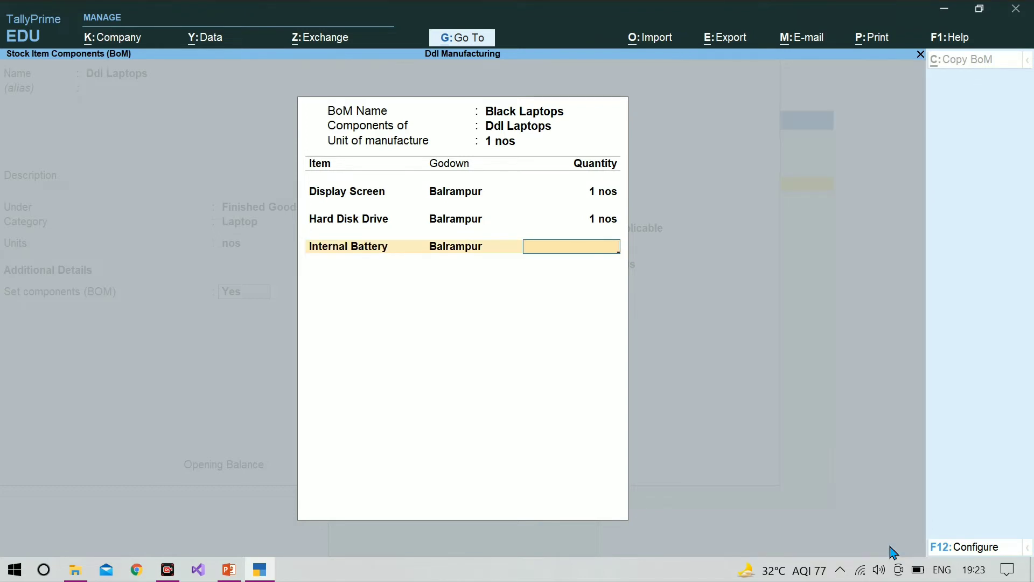
text(1)
key(Return)
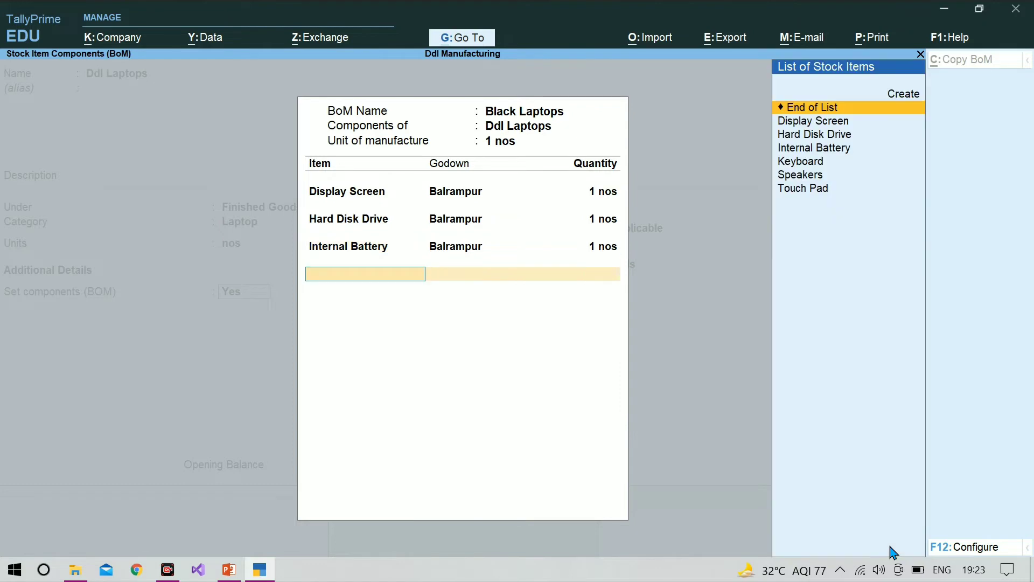
Add Keyboard from the Balrampur godown to the BOM with quantity 1 nos
key(Down)
key(Down)
key(Down)
key(Down)
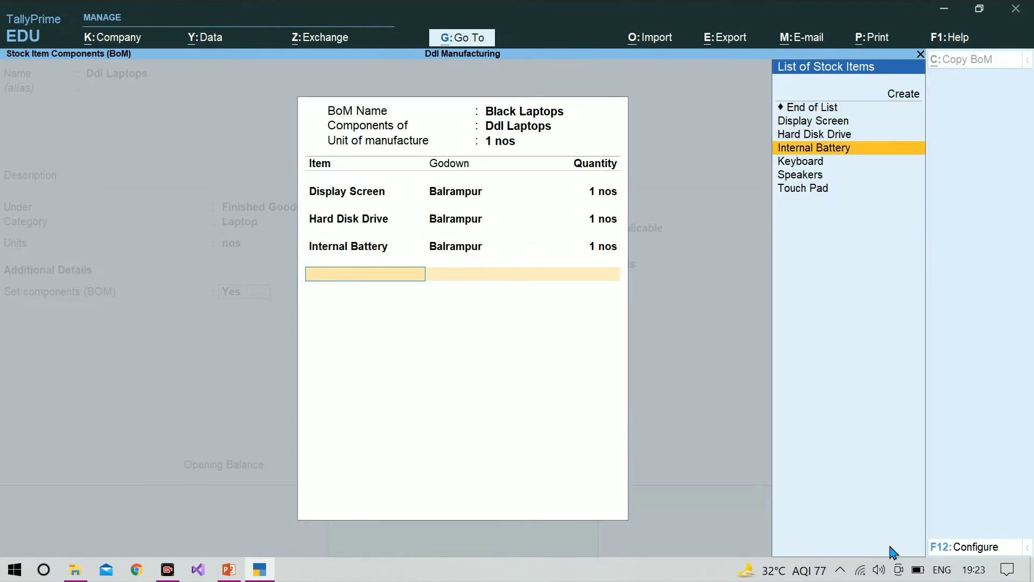
key(Return)
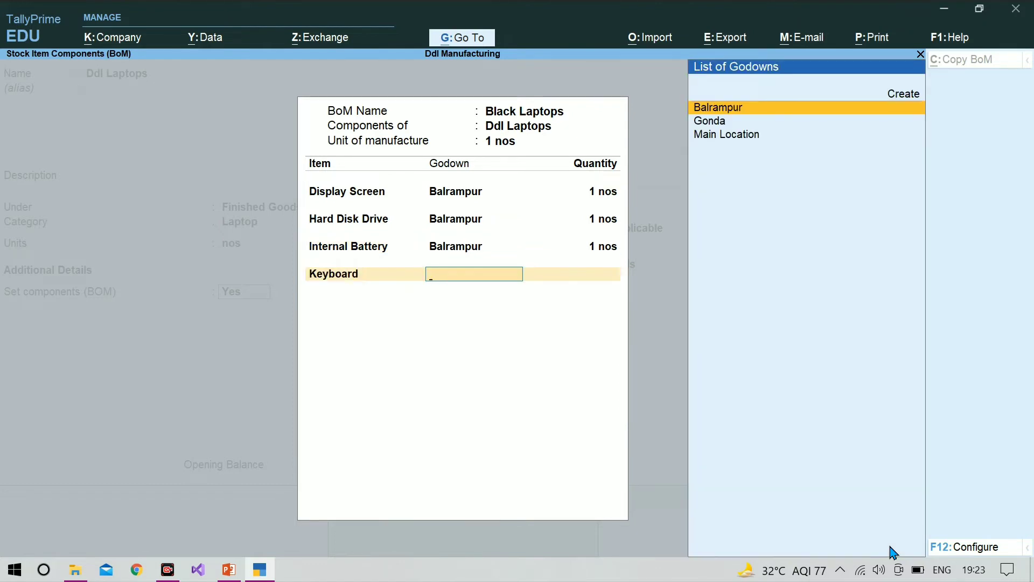
key(Return)
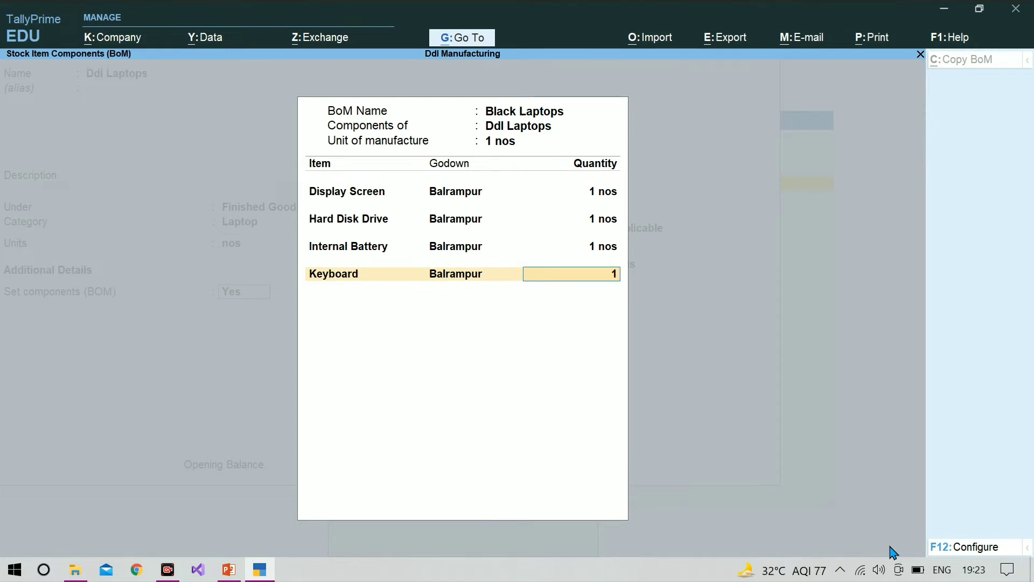
key(Return)
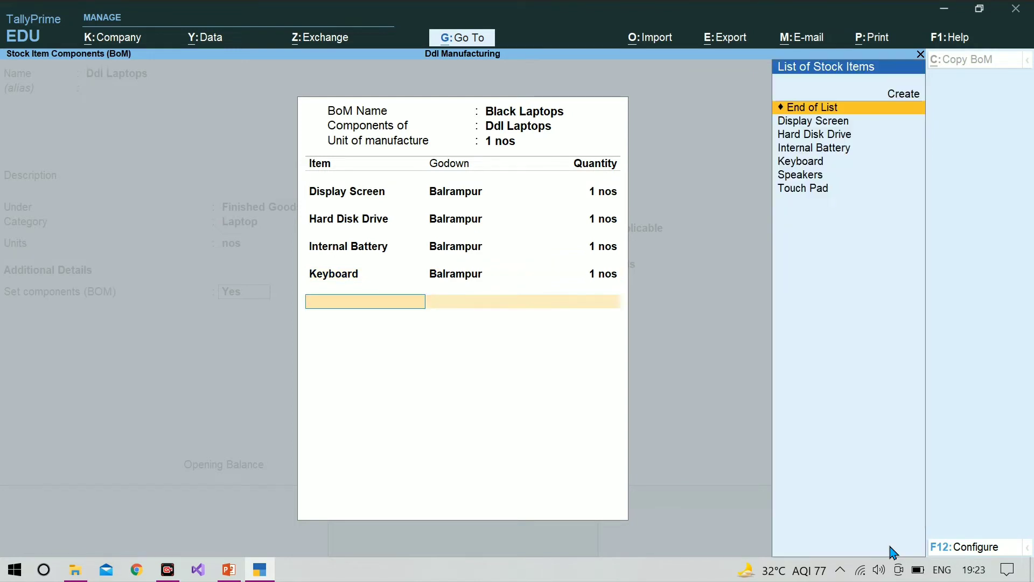
Add Speakers from the Balrampur godown to the BOM and set their quantity to 2 nos
key(Down)
key(Down)
key(Down)
key(Down)
key(Down)
key(Down)
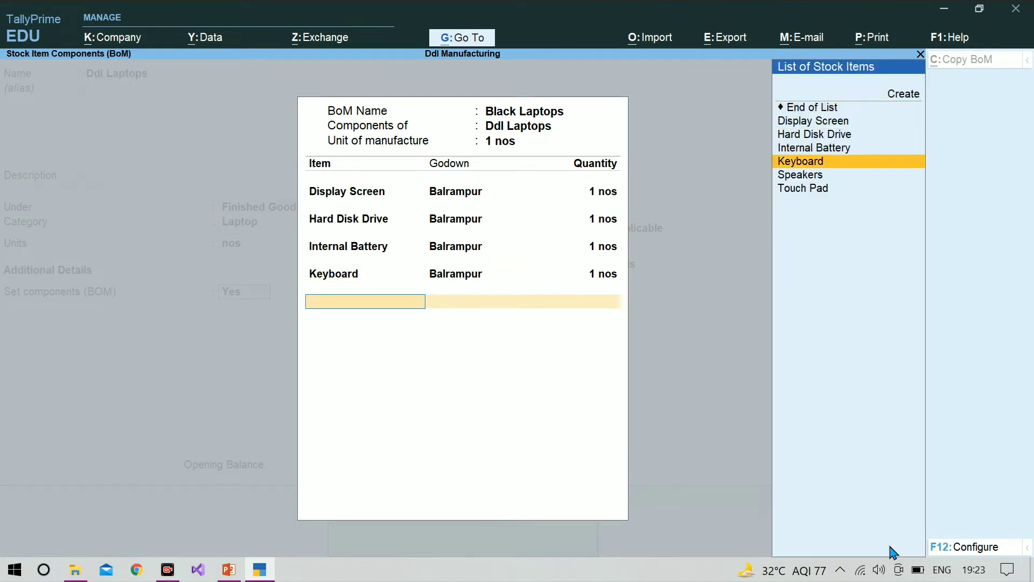
key(Up)
key(Return)
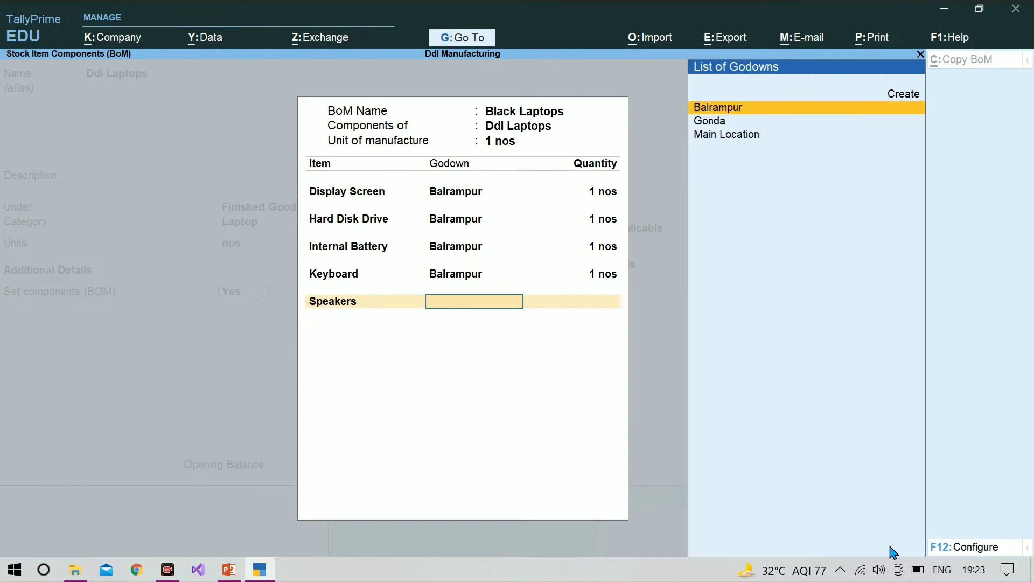
key(Return)
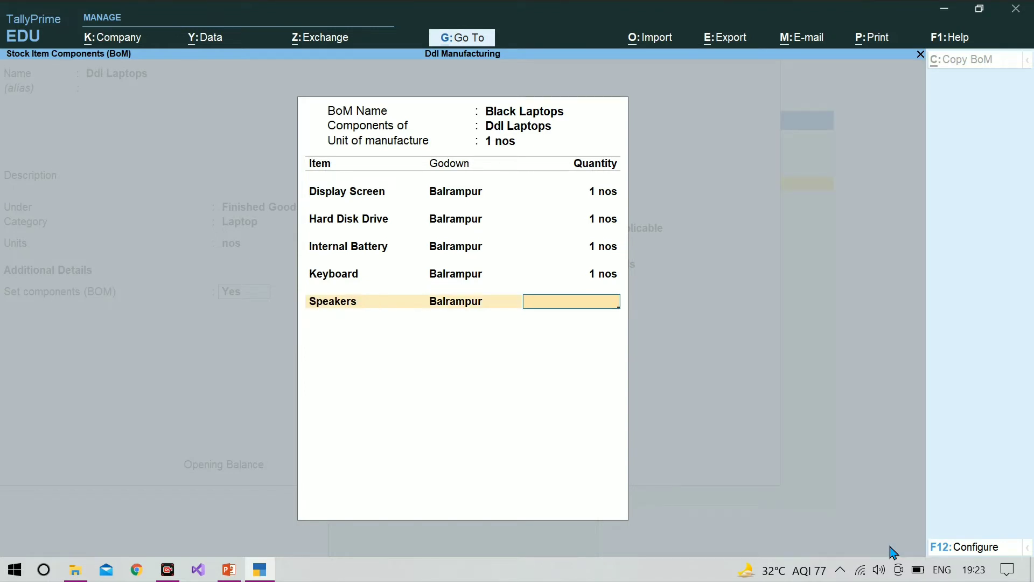
text(1)
key(Return)
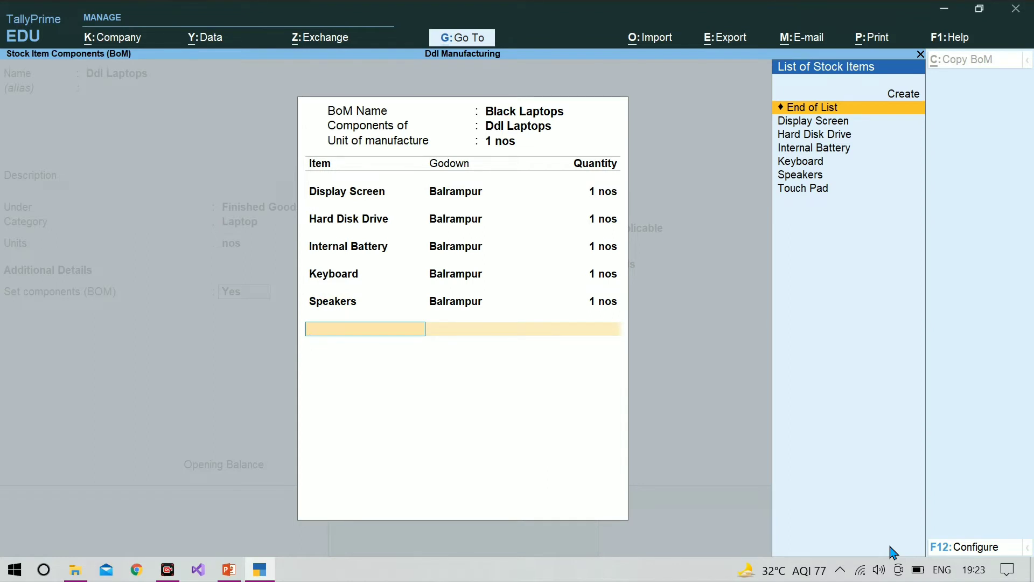
key(BackSpace)
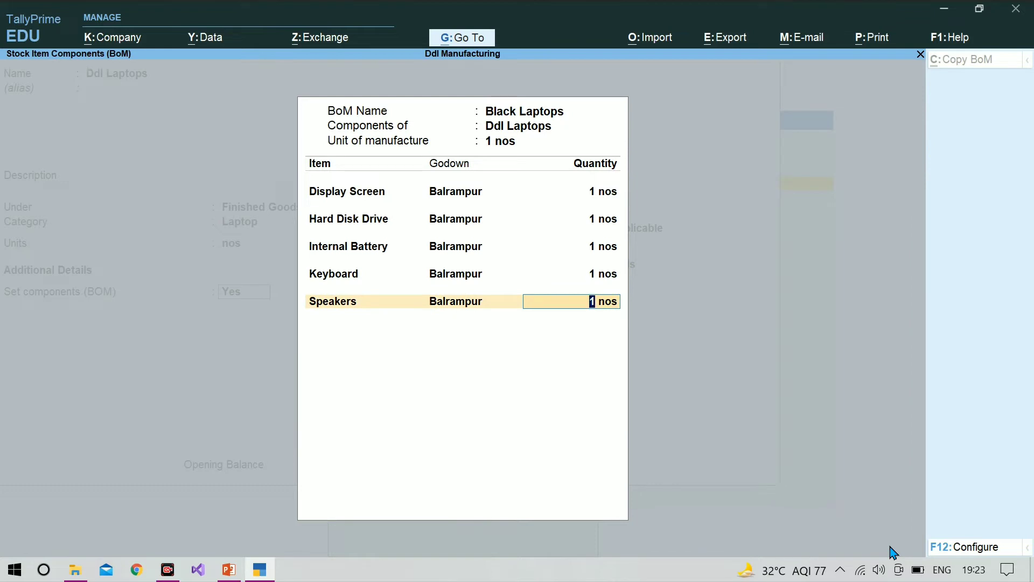
text(2)
key(Return)
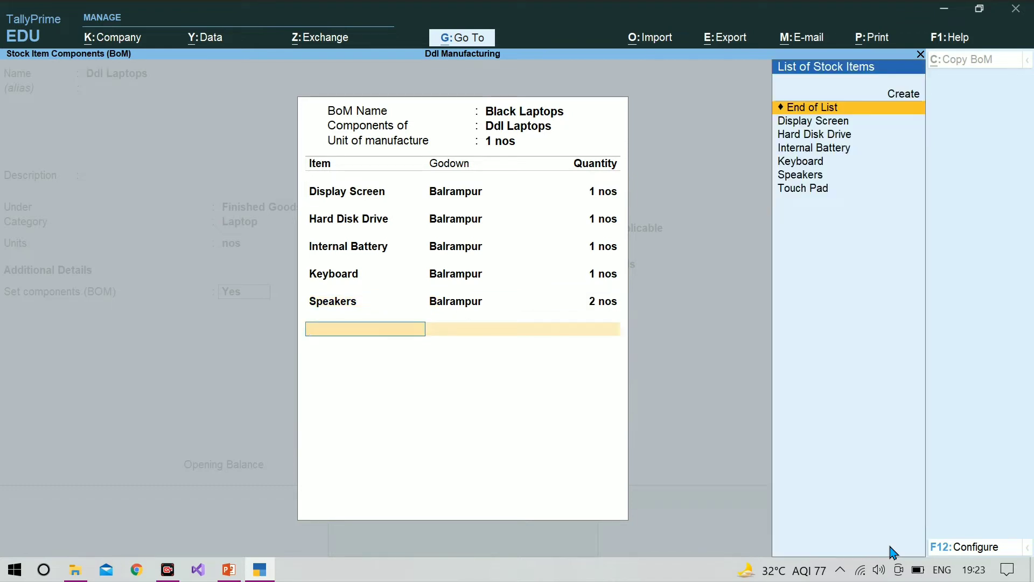
Add Touch Pad from the Balrampur godown with quantity 1 and complete the Black Laptops bill of materials
key(Down)
key(Down)
key(Down)
key(Down)
key(Down)
key(Down)
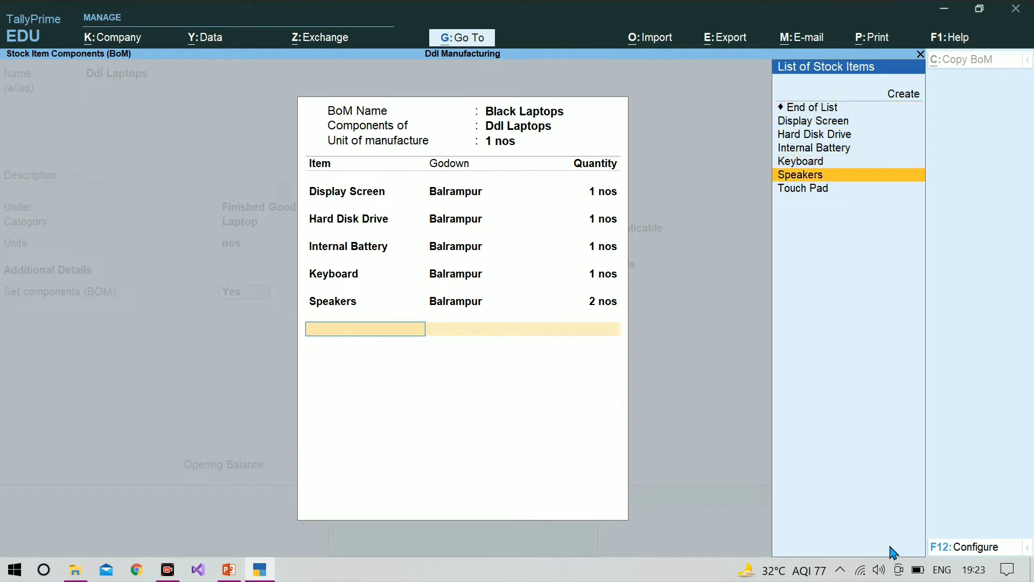
key(Return)
key(Return)
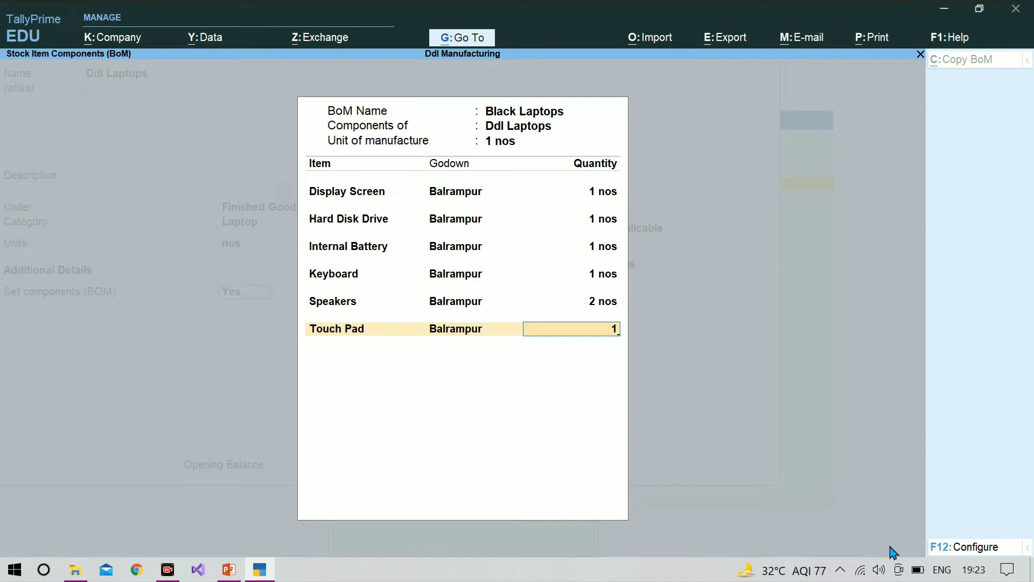
key(Return)
key(Return)
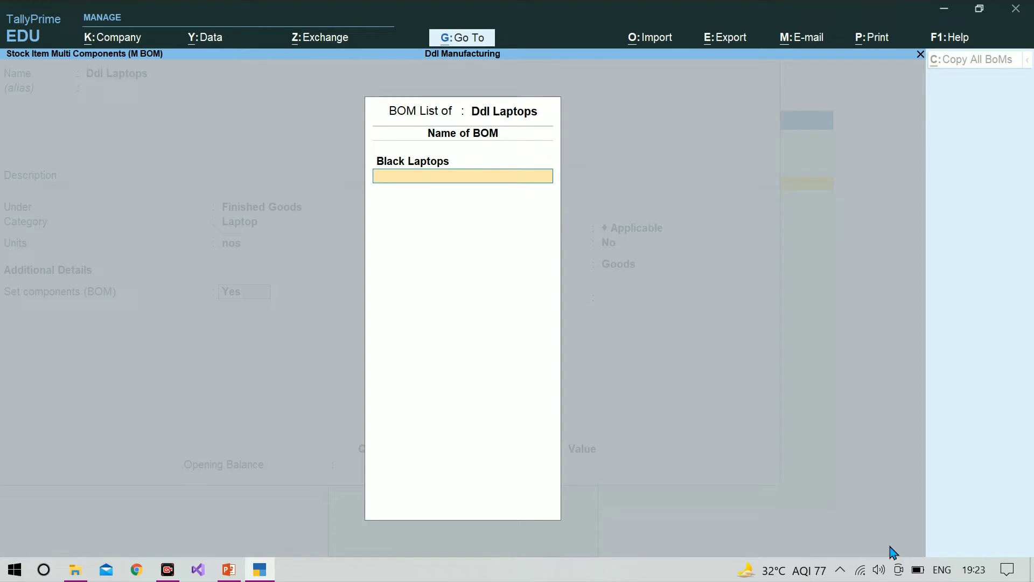
key(Return)
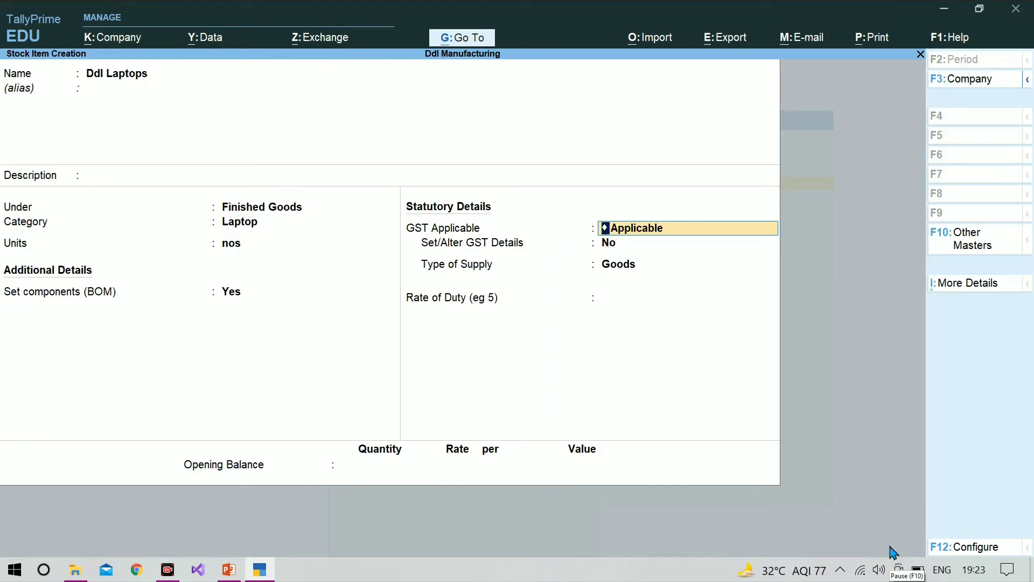
Keep the default statutory details for Ddl Laptops, leave the opening balance empty, and save the item
key(Return)
key(Return)
key(Return)
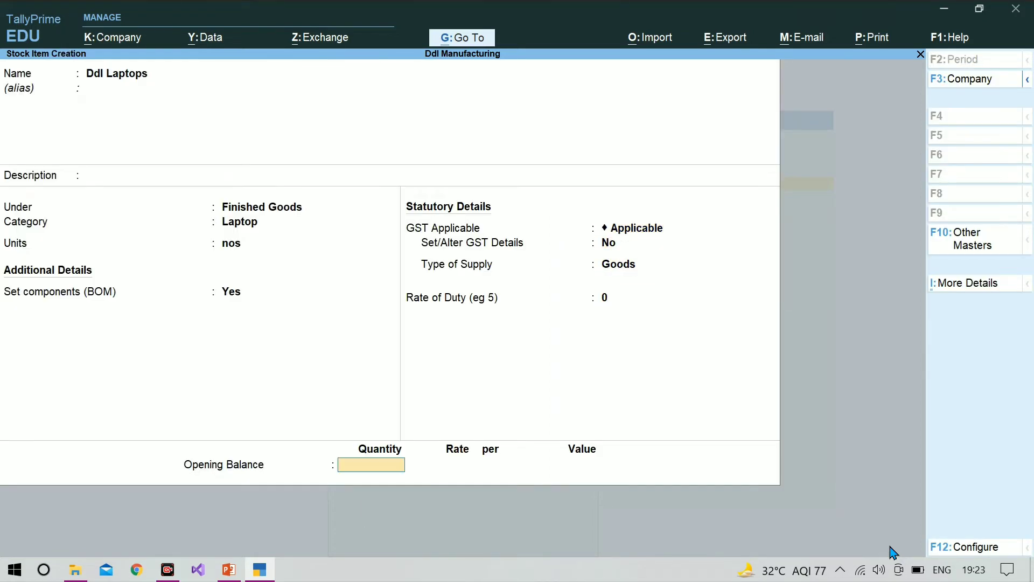
key(Return)
key(Return)
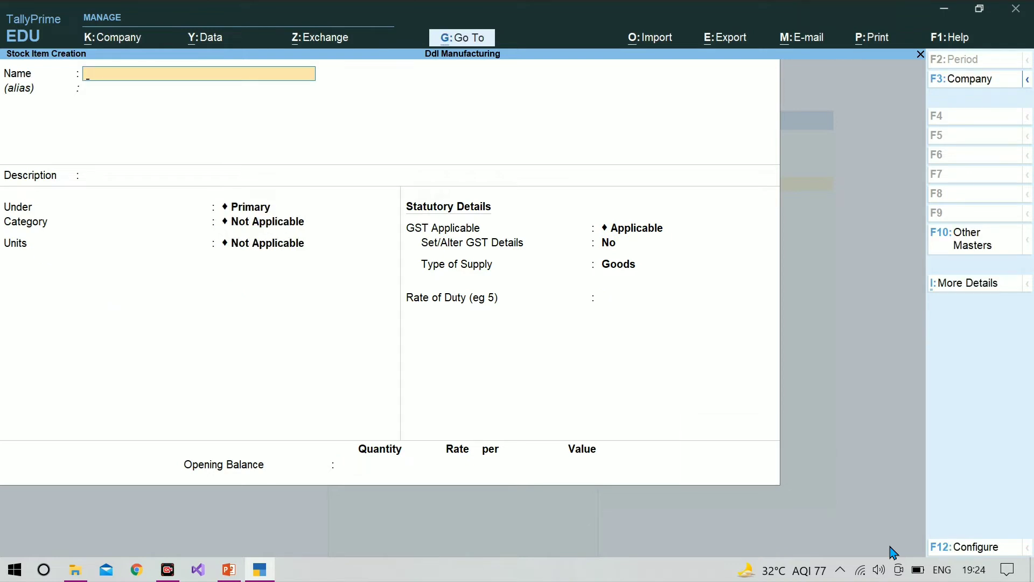
Consult the transactions slide in PowerPoint, and return to TallyPrime to leave stock item creation for the Gateway of Tally
key(alt+Tab)
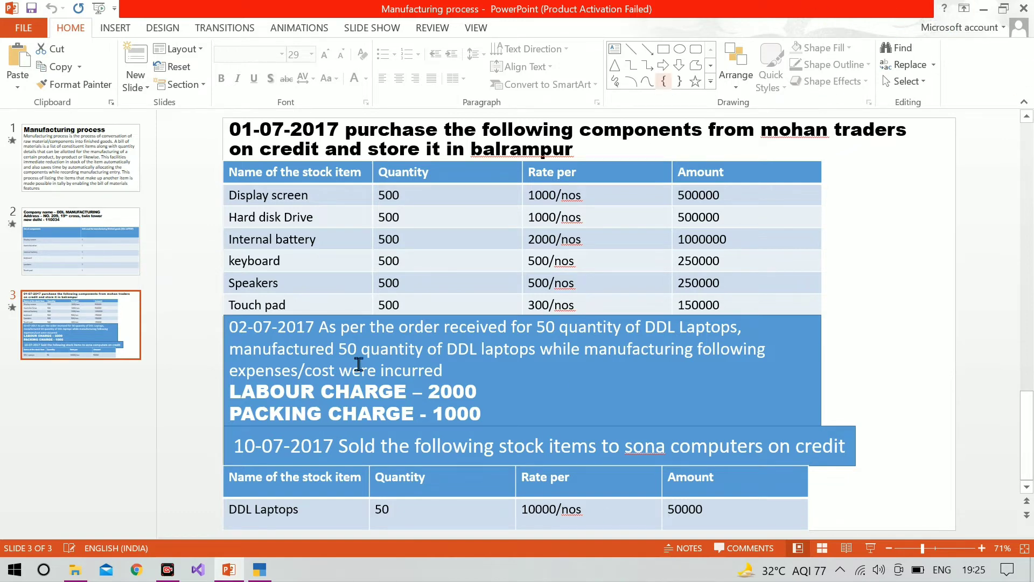
click(260, 569)
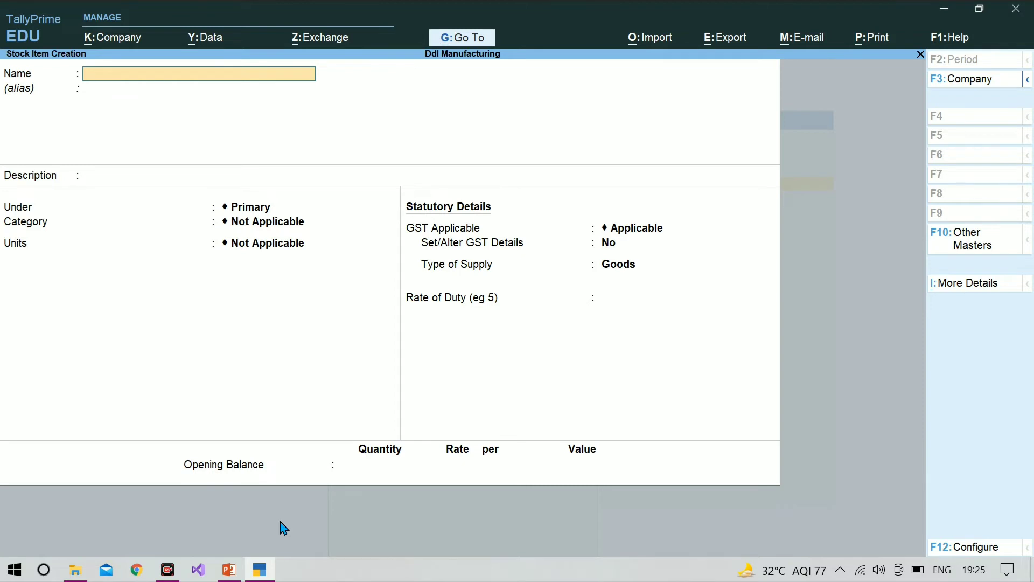
key(Escape)
key(y)
key(Escape)
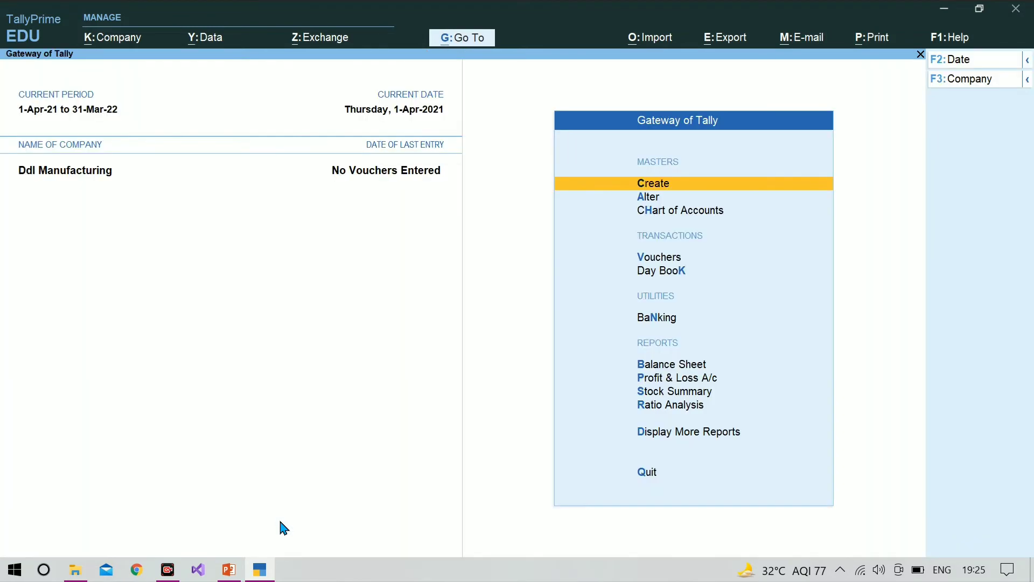
Open a new purchase voucher for Ddl Manufacturing
key(Down)
key(Down)
key(Down)
key(Down)
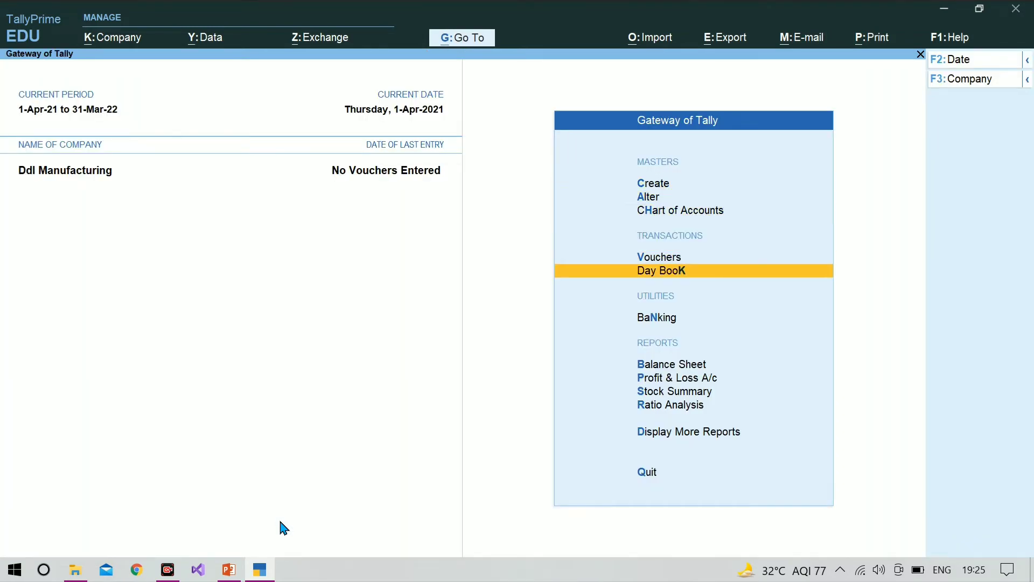
key(Up)
key(Return)
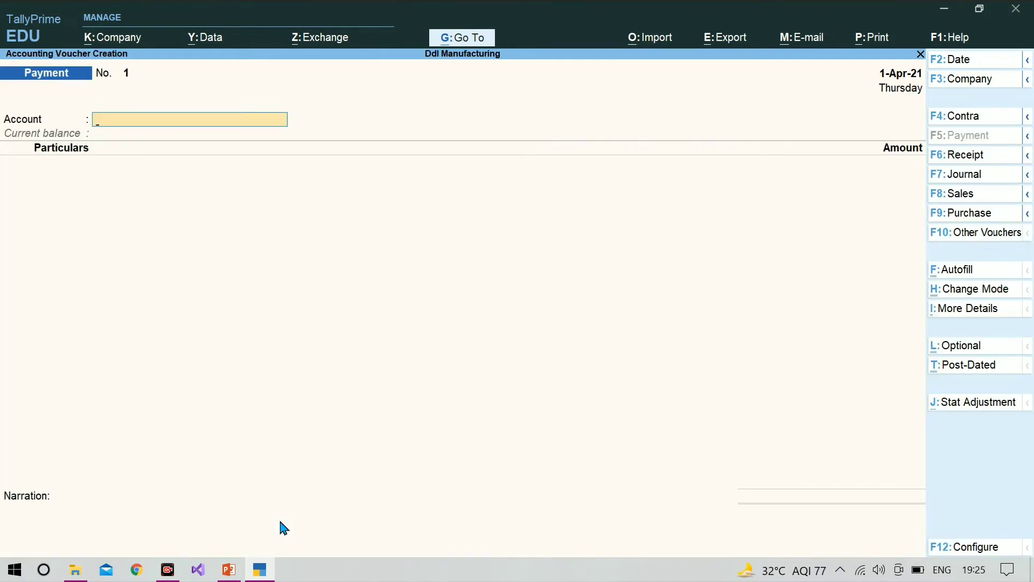
click(978, 218)
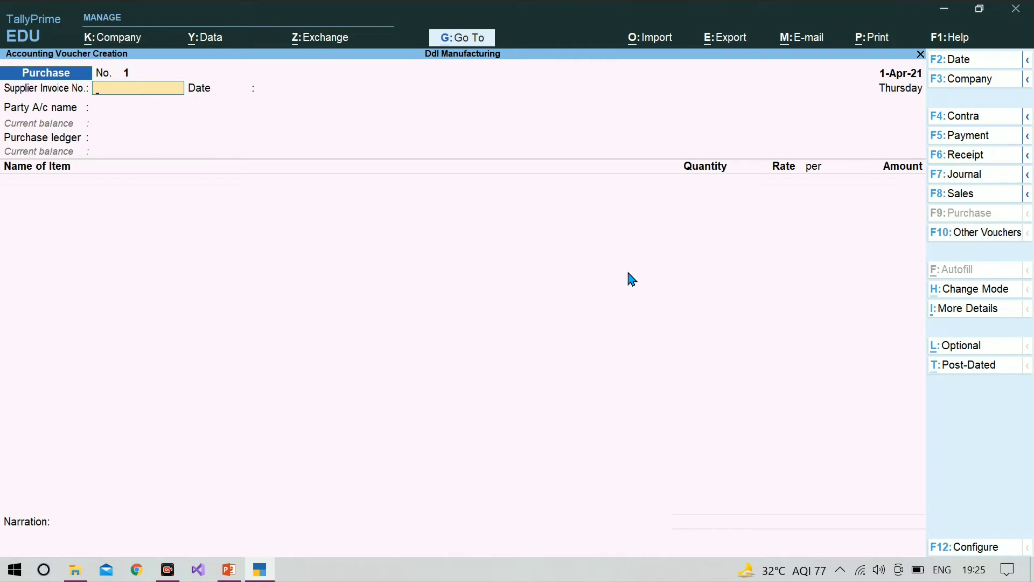
Enter mohan-1 as the supplier invoice number and keep 1-Apr-21 as the invoice date
text(mohan-1)
key(Return)
key(Return)
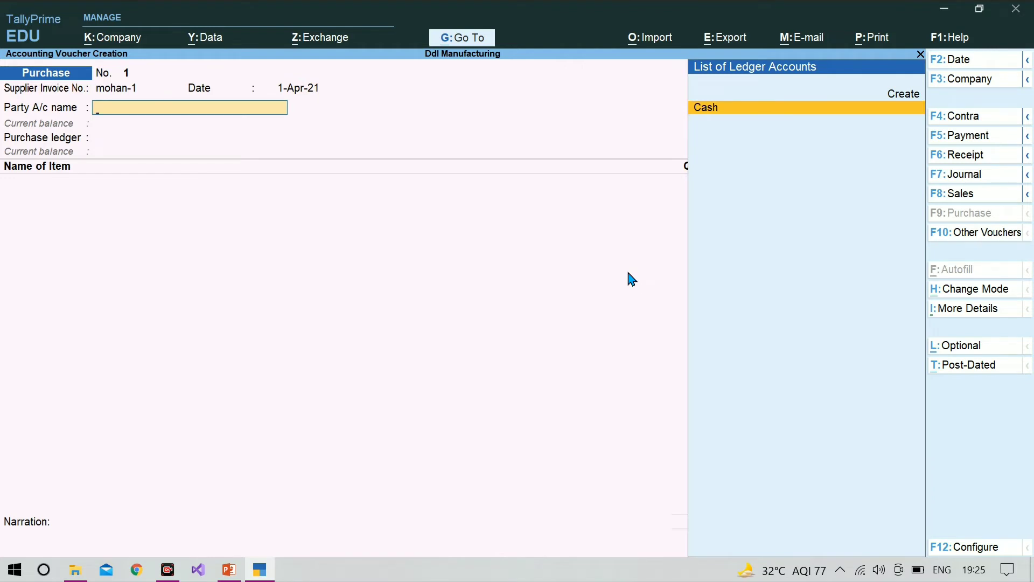
Start a new party ledger from the purchase voucher and name it Mohan Traders, without an alias
key(alt)
key(alt+c)
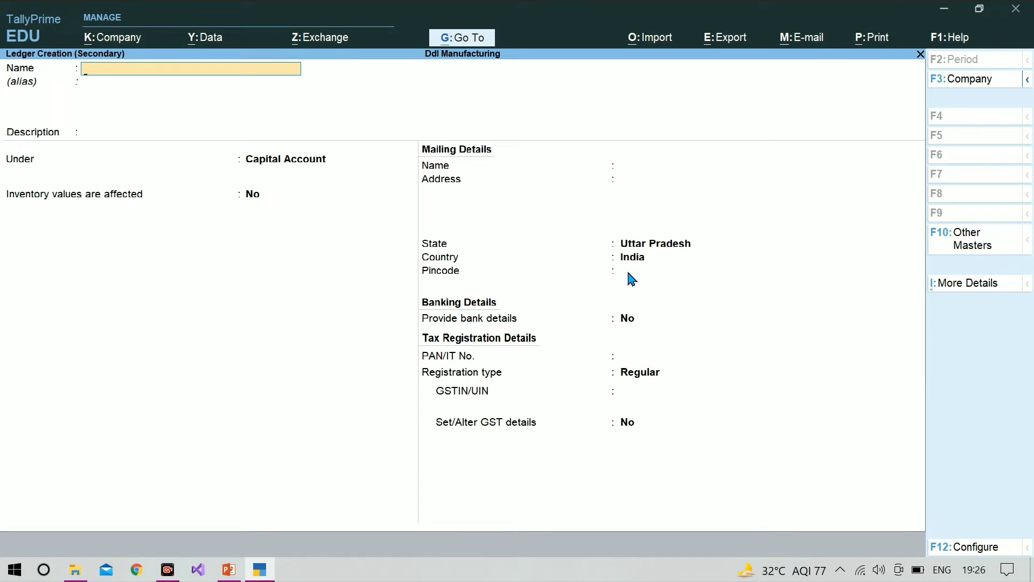
text(Mohan traders)
key(Return)
Leave the ledger description empty and place Mohan Traders under the Sundry Creditors group
key(Return)
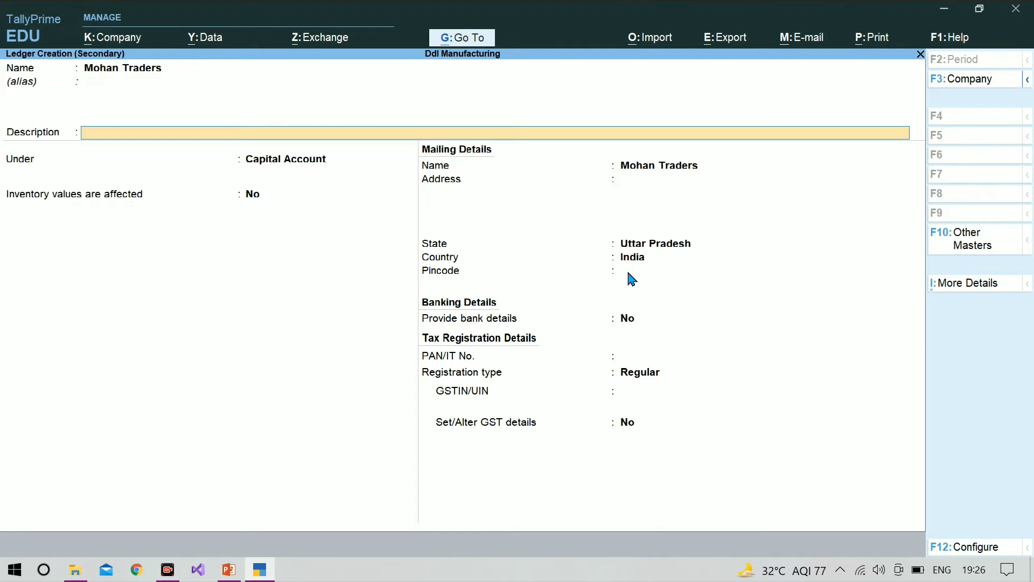
key(Return)
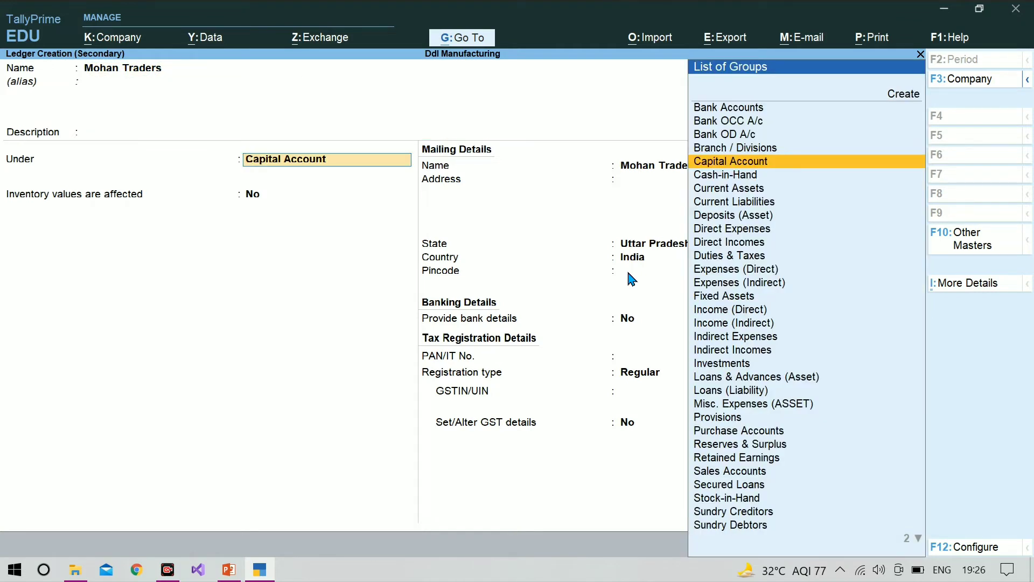
text(S)
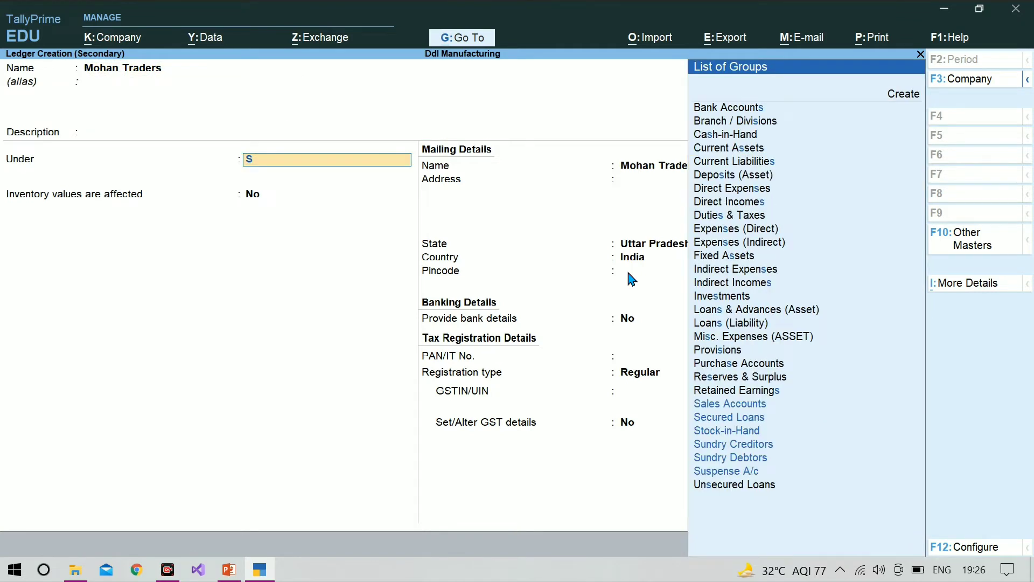
text(un)
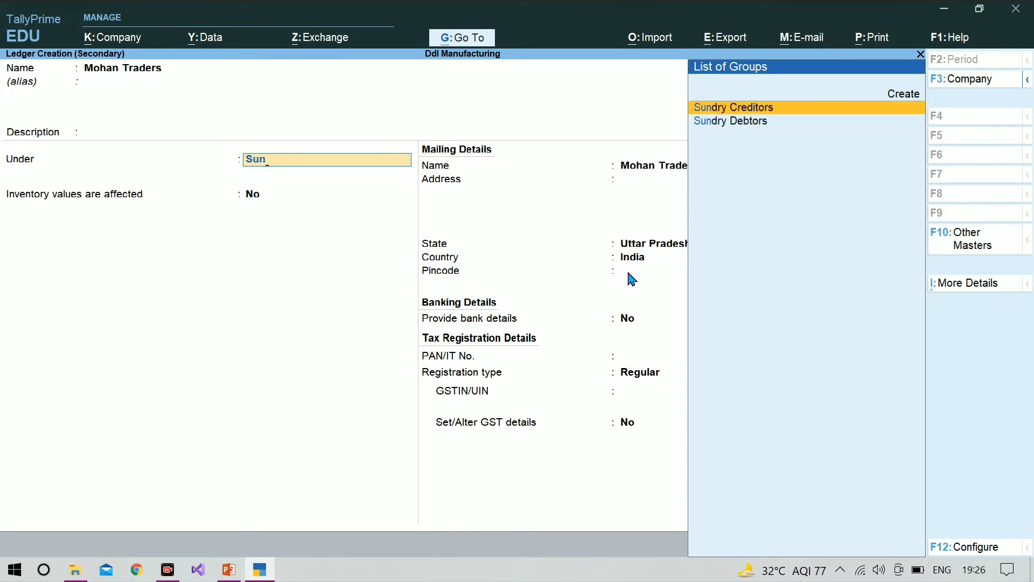
key(Return)
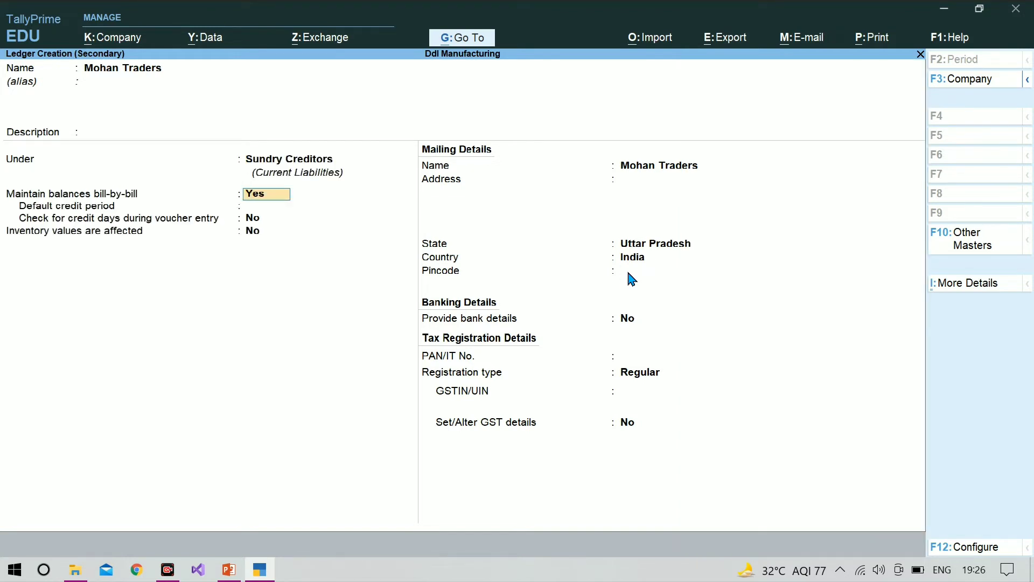
Keep the default bill-by-bill, mailing, banking and Regular tax registration settings for Mohan Traders, and save the ledger
key(Return)
key(Return)
key(Return)
key(Return)
key(Return)
key(Return)
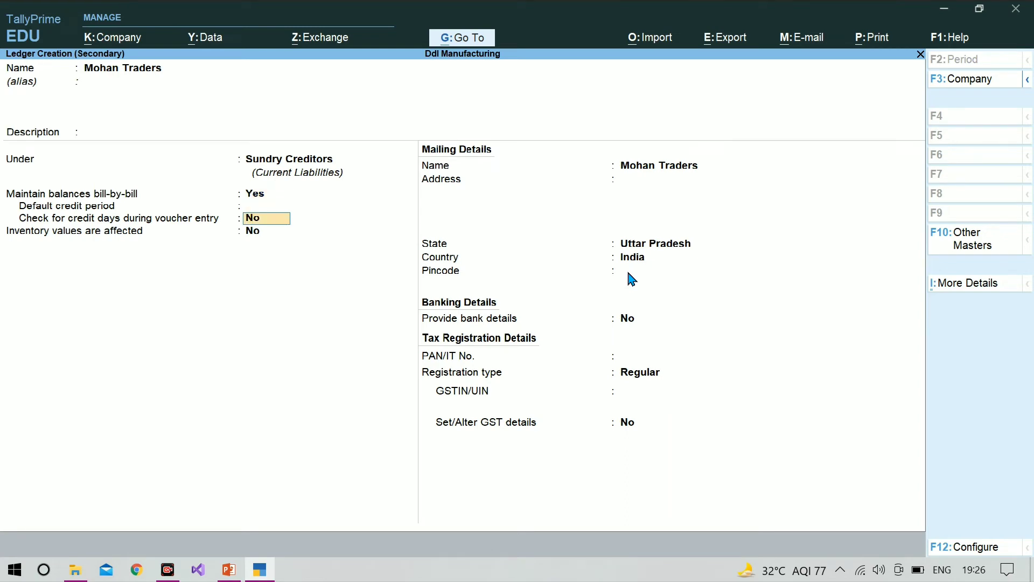
key(Return)
key(Return)
key(Return)
key(Return)
key(Return)
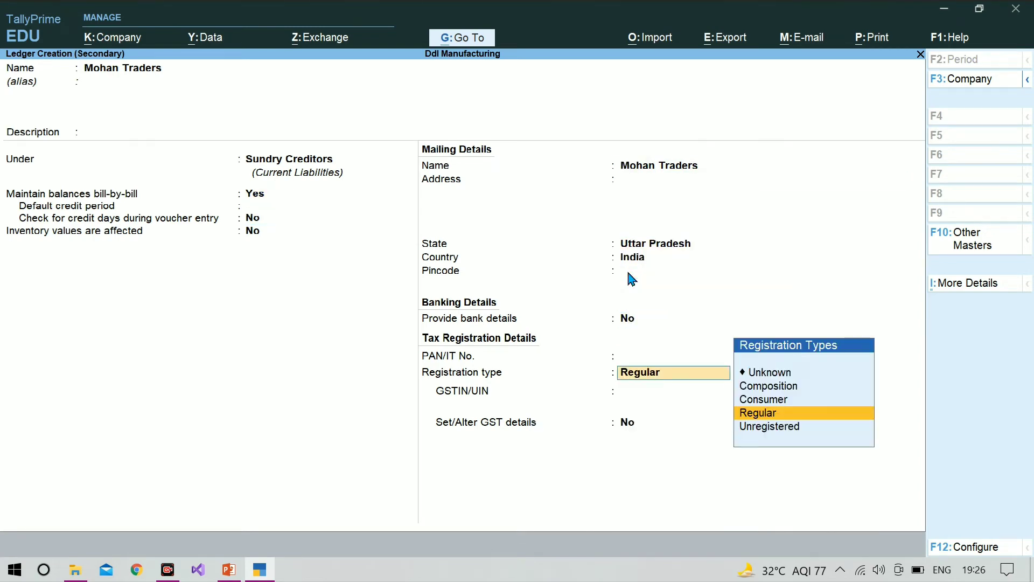
key(Return)
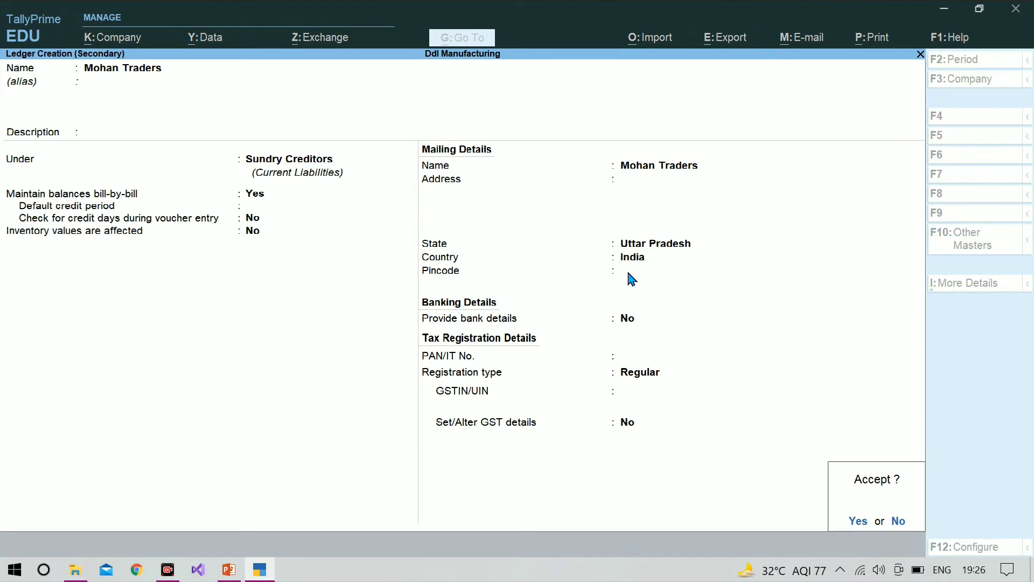
key(Return)
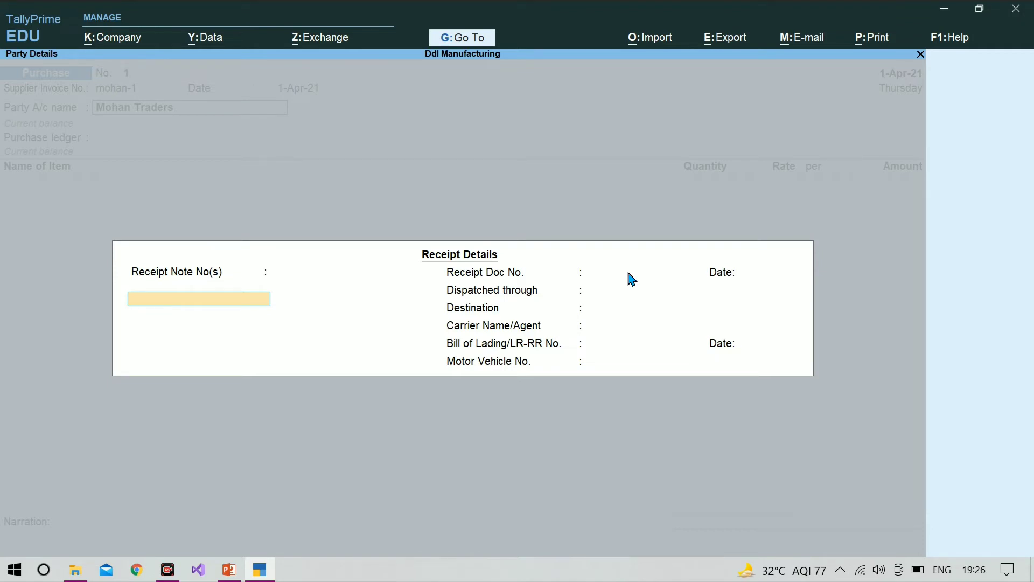
Fill in the receipt details: note 125, document 677, dispatch by Truck to Balrampur, carrier's name, bill of lading 5678 and motor vehicle number
click(632, 278)
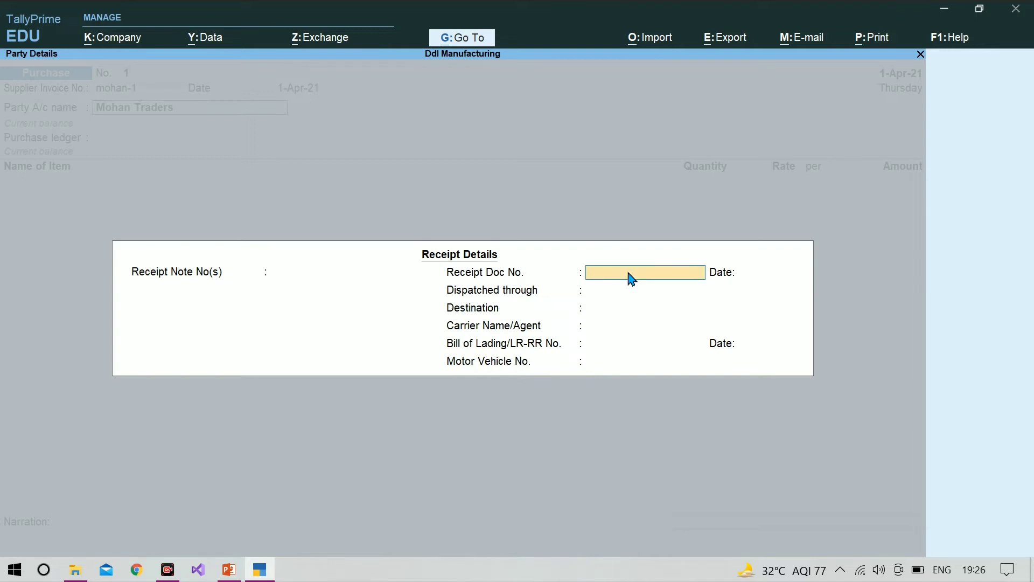
key(Return)
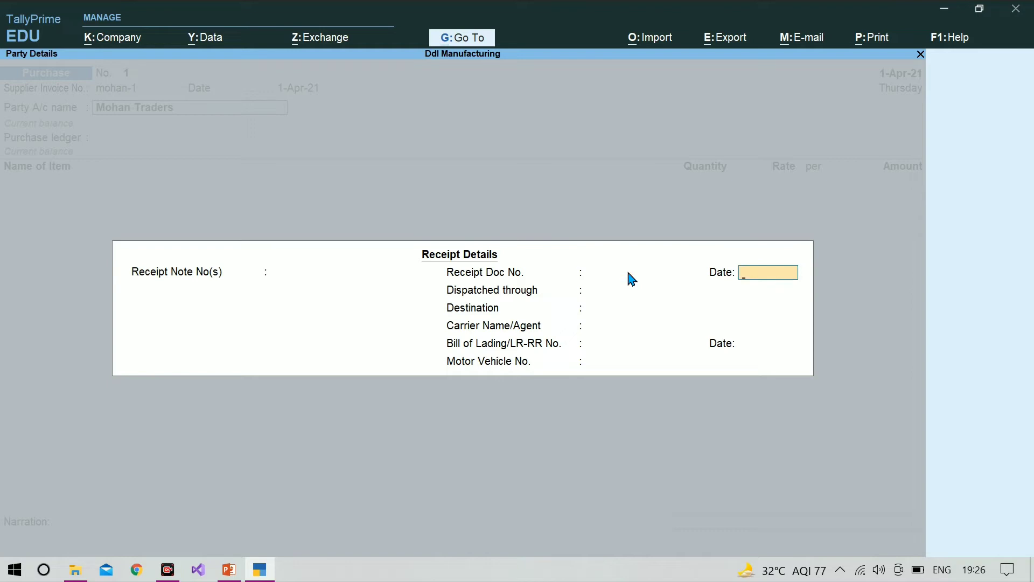
key(Return)
key(Return)
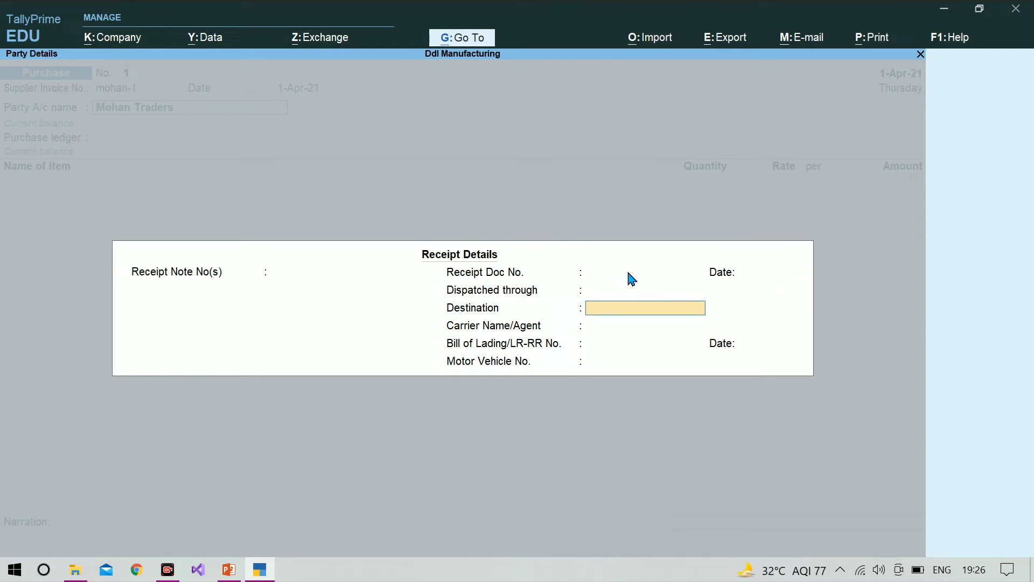
key(BackSpace)
key(BackSpace)
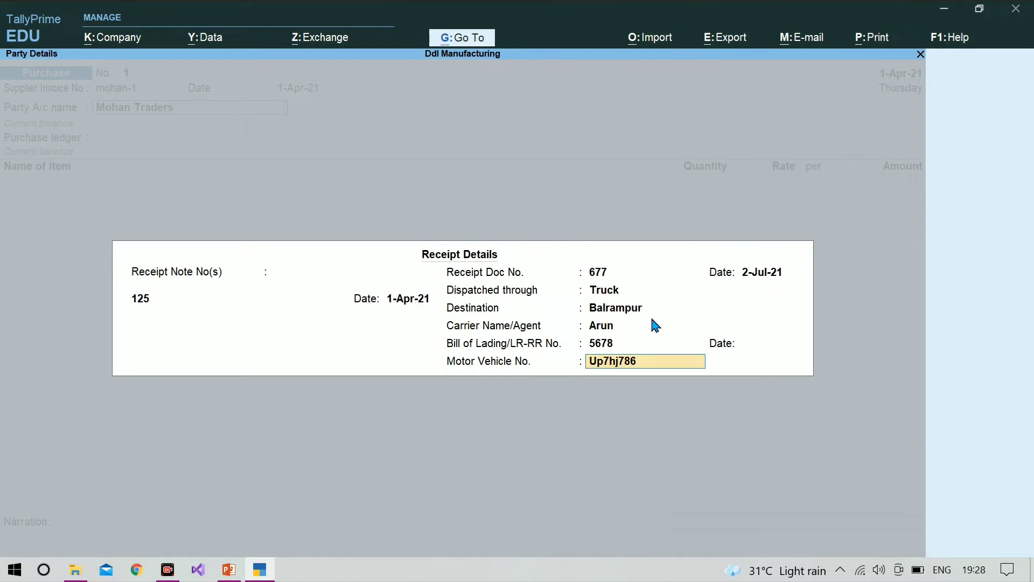
text(87)
key(BackSpace)
key(Return)
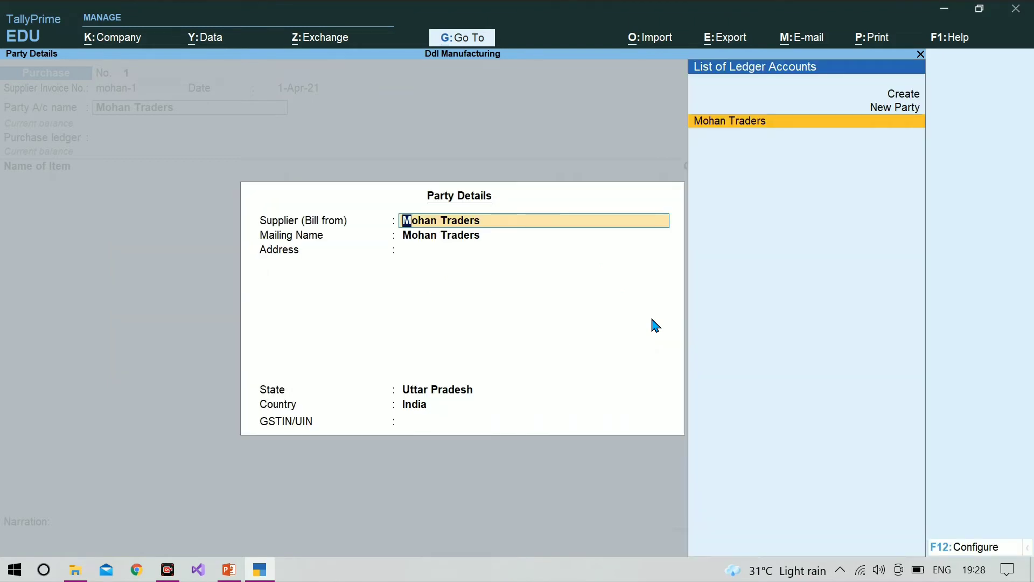
Accept the supplier's party details for Mohan Traders, leaving the address and GSTIN/UIN empty
key(Return)
key(Return)
key(Return)
key(Return)
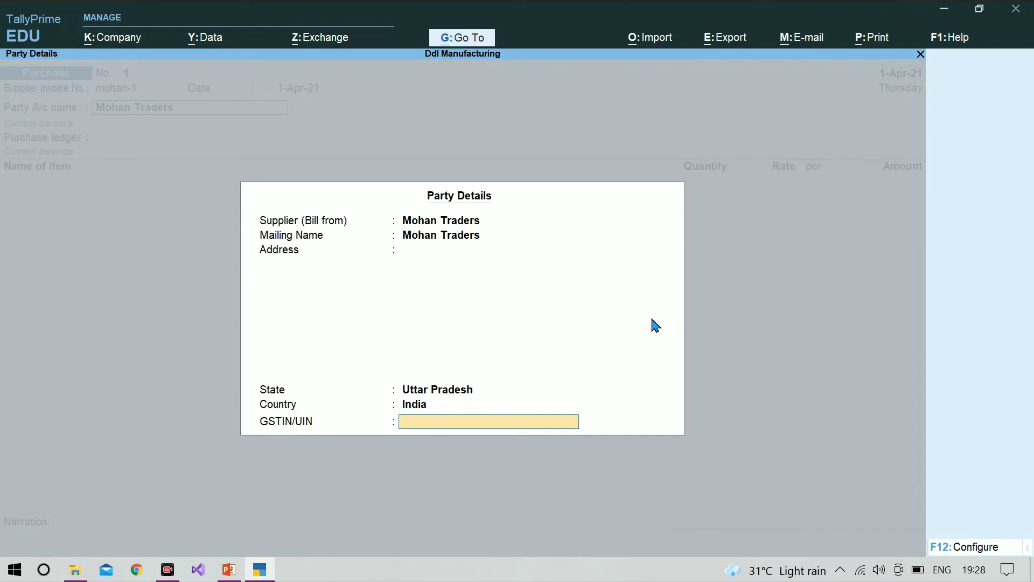
key(Return)
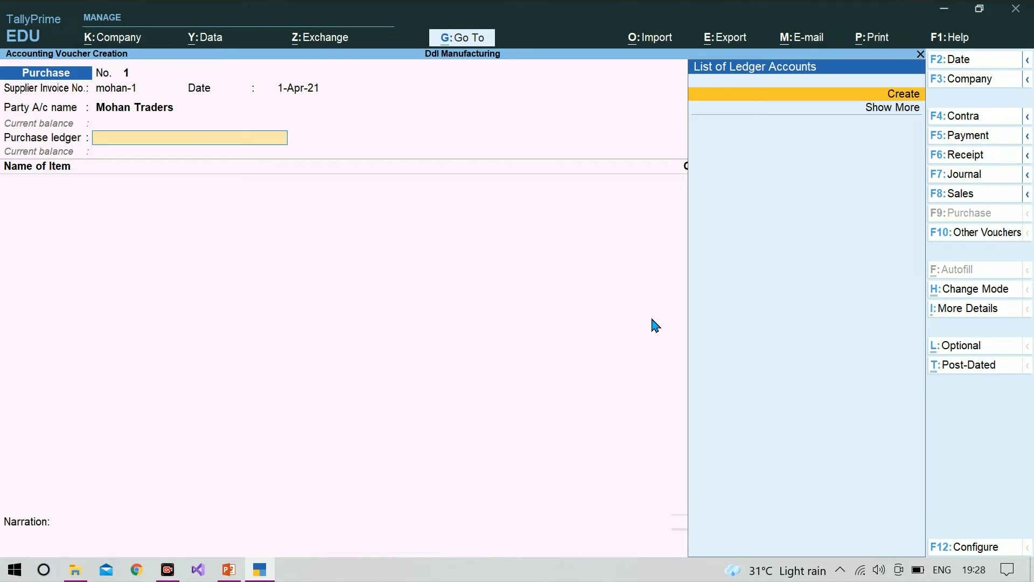
Create a purchase ledger from the voucher, named Purchase A/c, with alias and description left empty
key(alt+c)
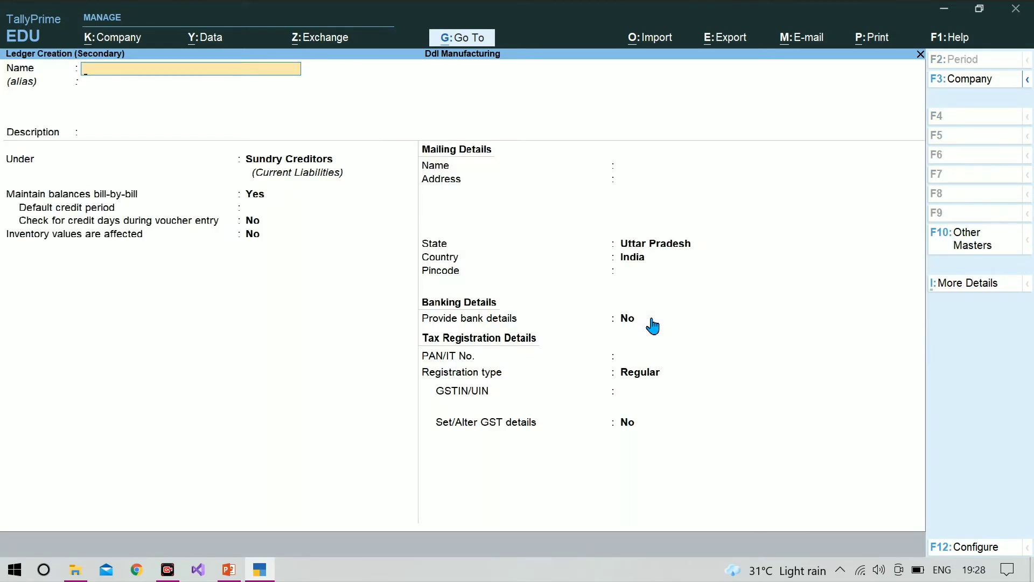
text(Purchase a/c)
key(Return)
key(Return)
key(Return)
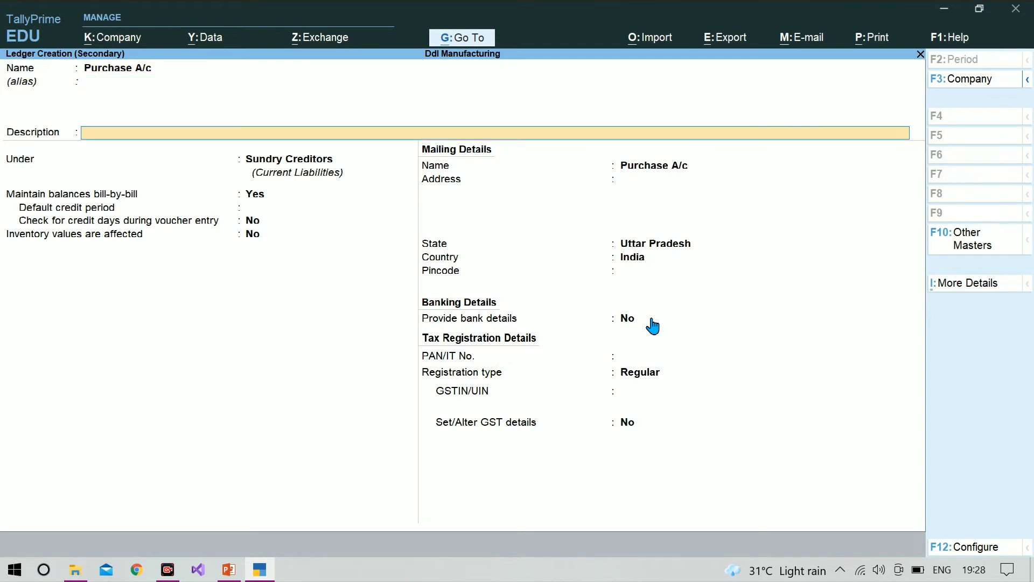
Group the ledger under Purchase Accounts, keep its default inventory, GST and Services supply settings, and save it
text(Pu)
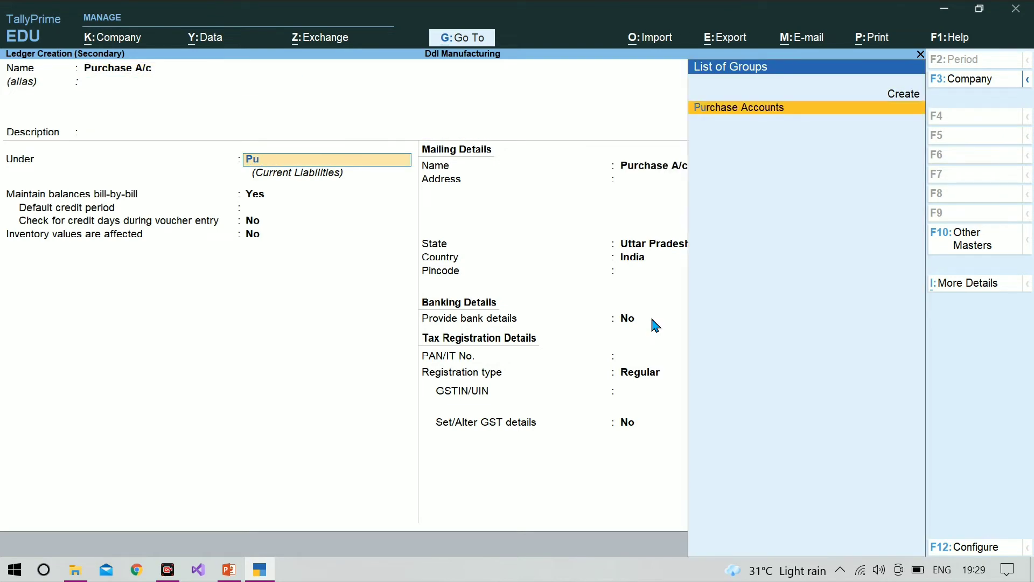
key(Return)
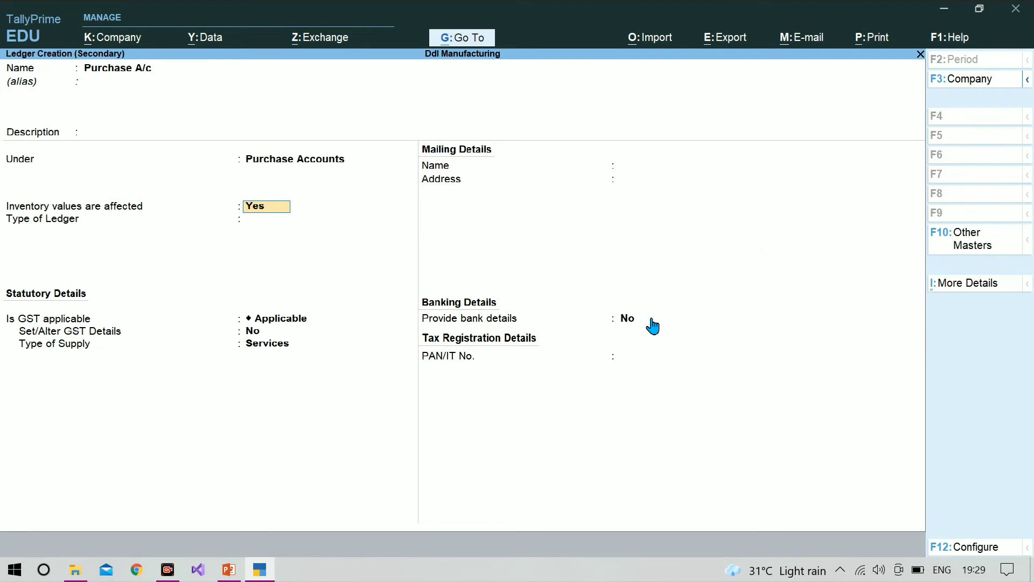
key(Return)
key(Return)
key(Return)
key(Return)
key(Return)
key(Return)
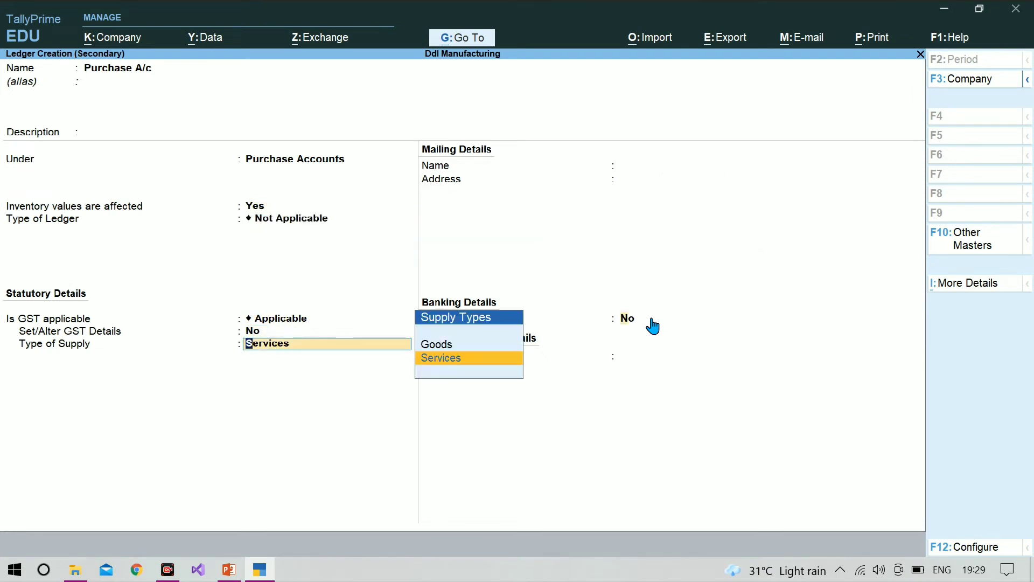
key(Return)
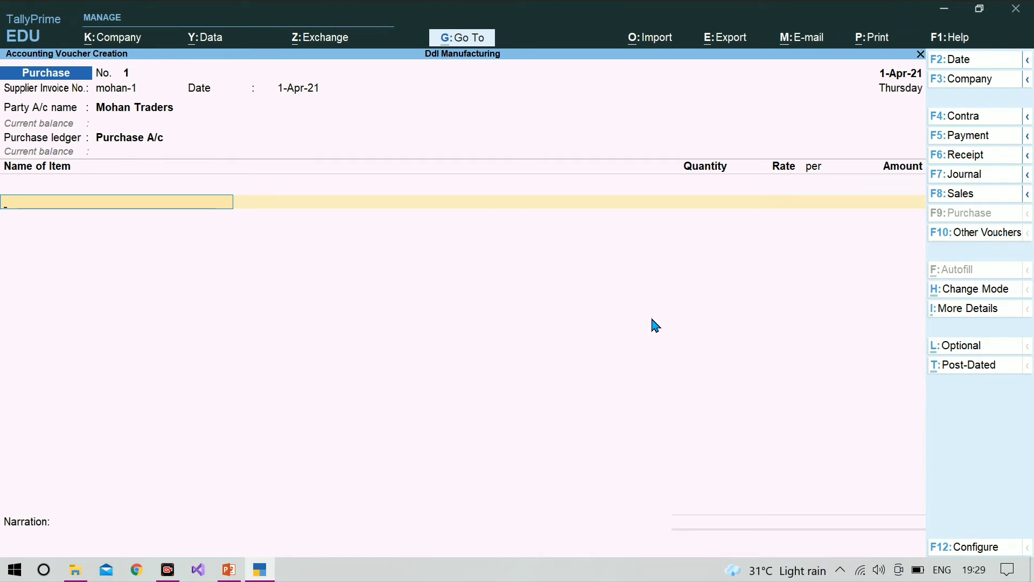
Add Display Screen to the purchase, allocated to the Balrampur godown with a quantity of 500 nos
text(D)
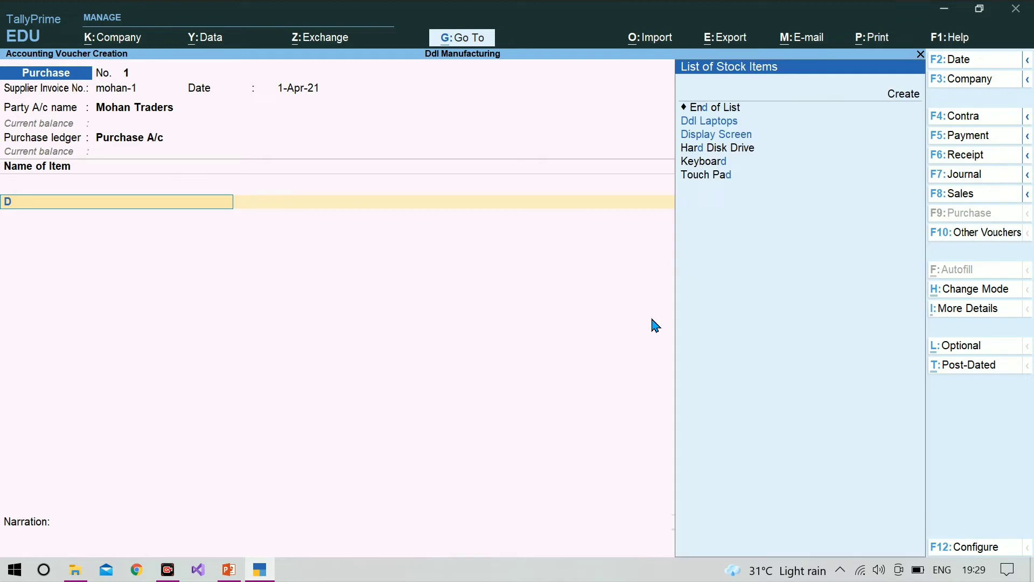
key(Down)
key(Down)
key(Return)
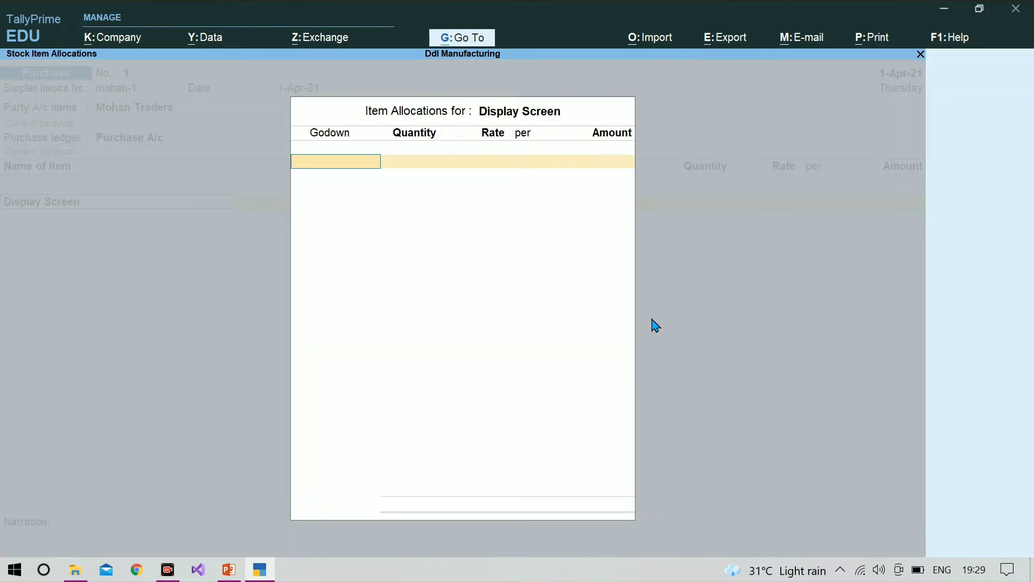
key(Return)
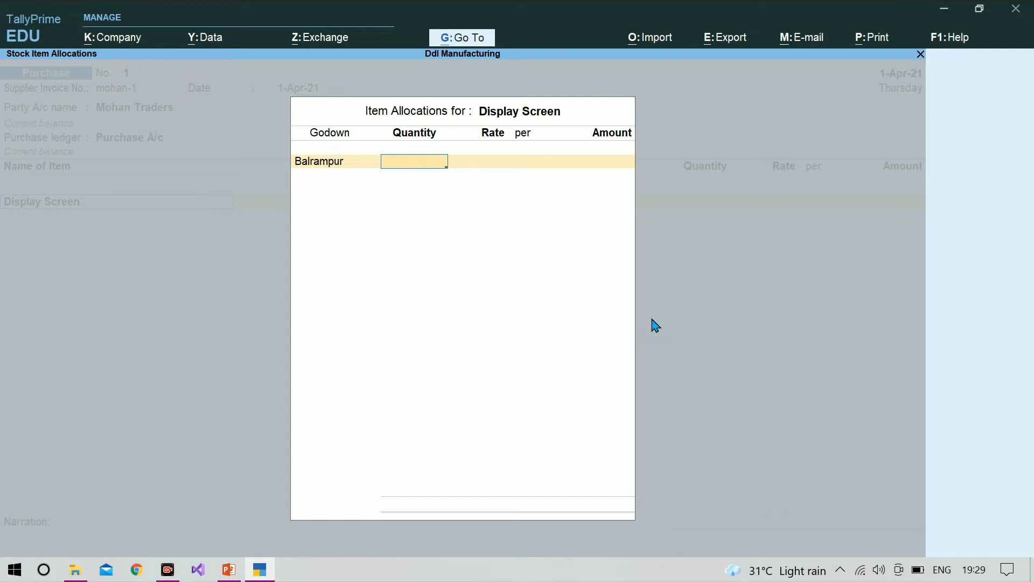
text(500)
key(Return)
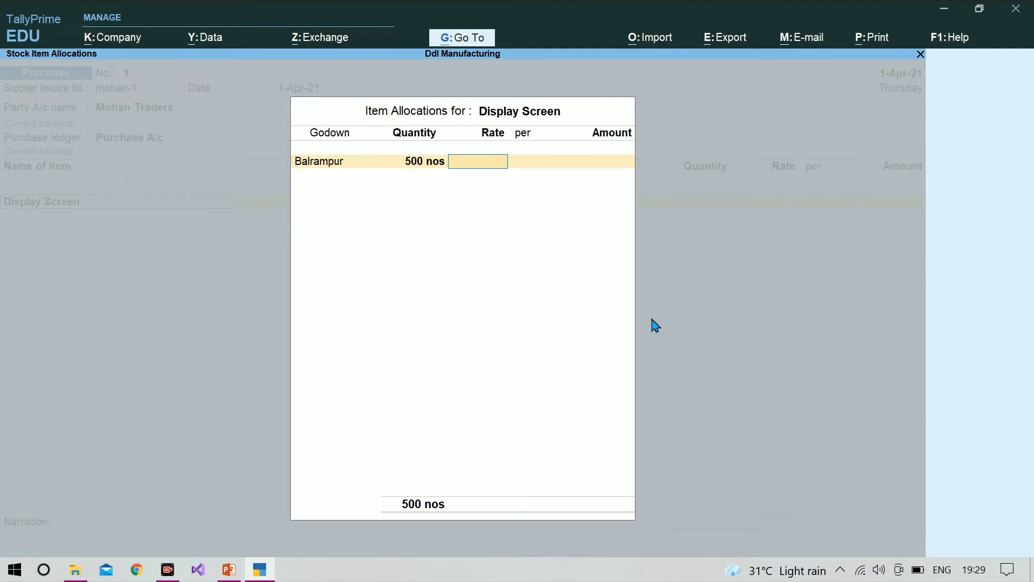
Set the Display Screen rate to 1,000 per nos and complete its item allocation
text(1000)
key(Return)
key(Return)
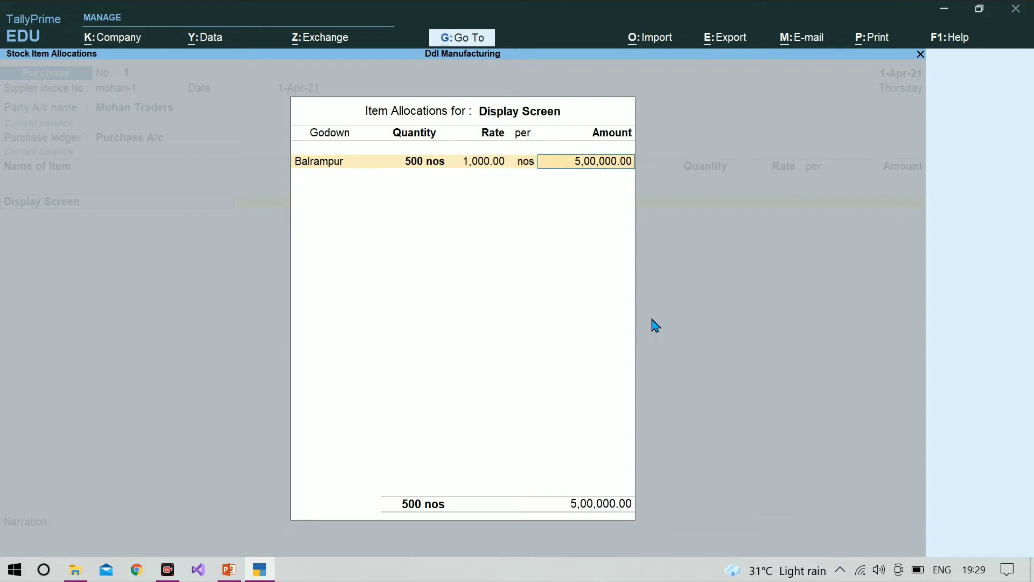
key(Return)
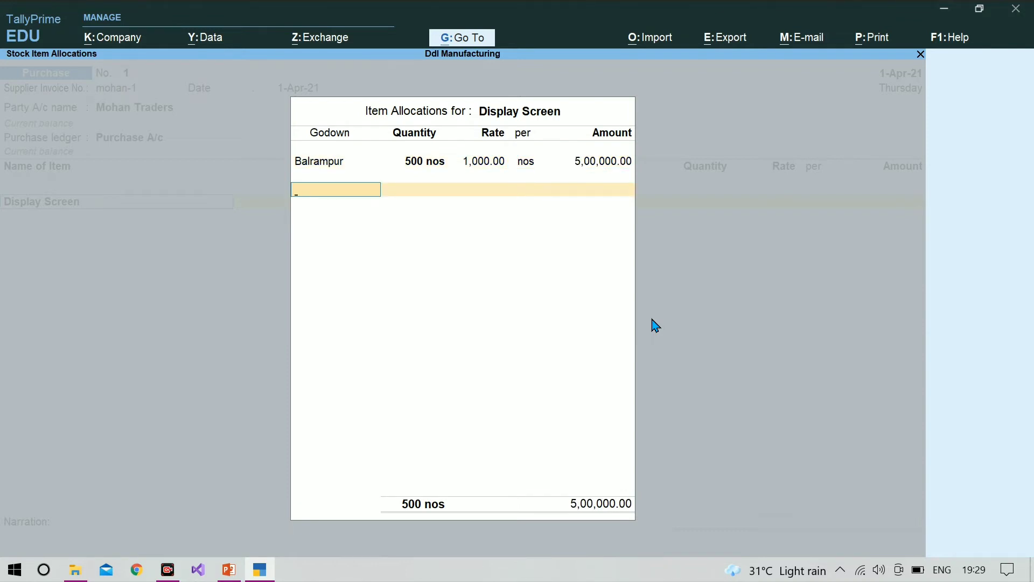
key(Return)
key(Return)
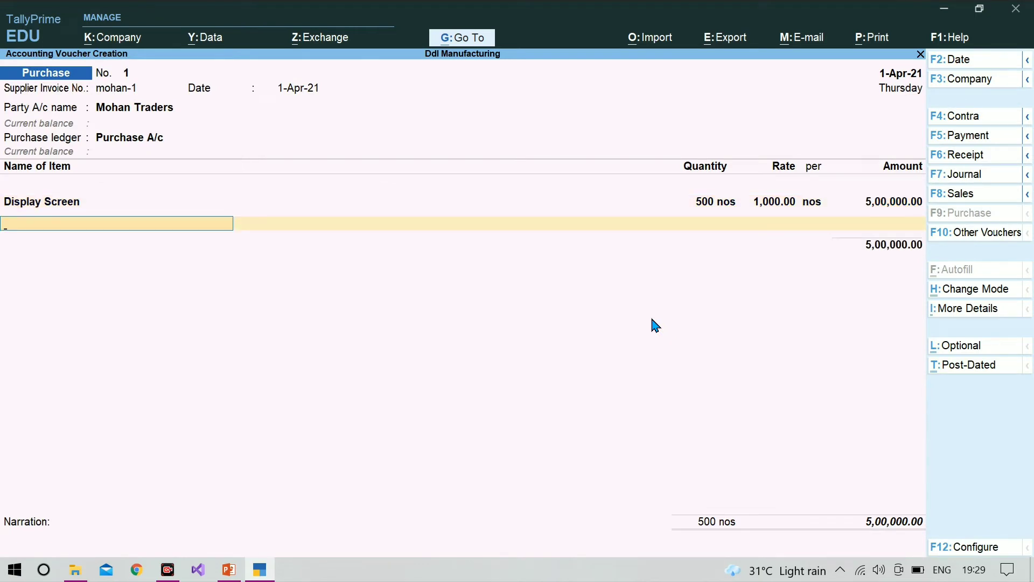
Add Hard Disk Drive to the purchase, allocated to the Balrampur godown with a quantity of 500 nos
text(H)
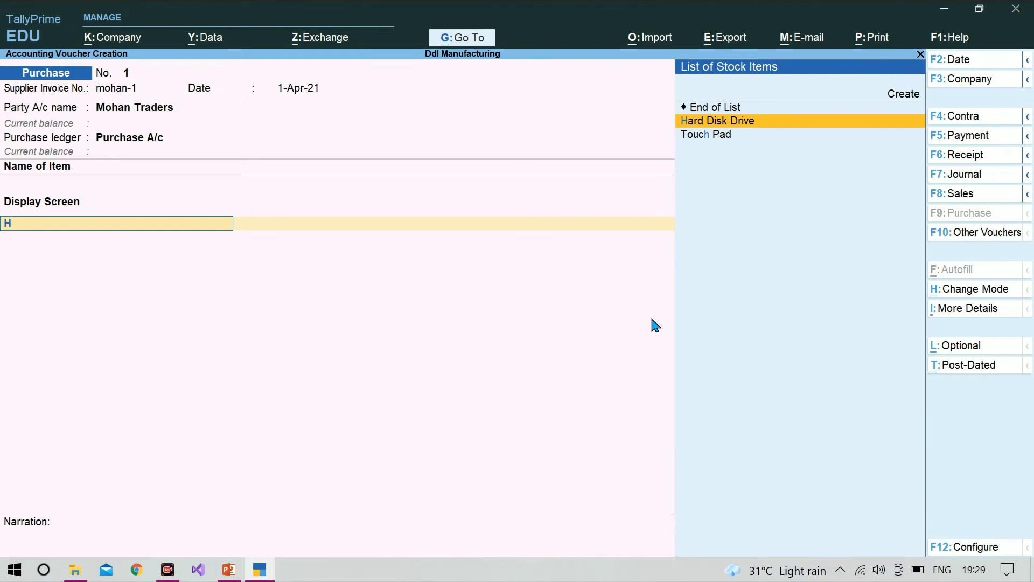
key(Return)
key(Return)
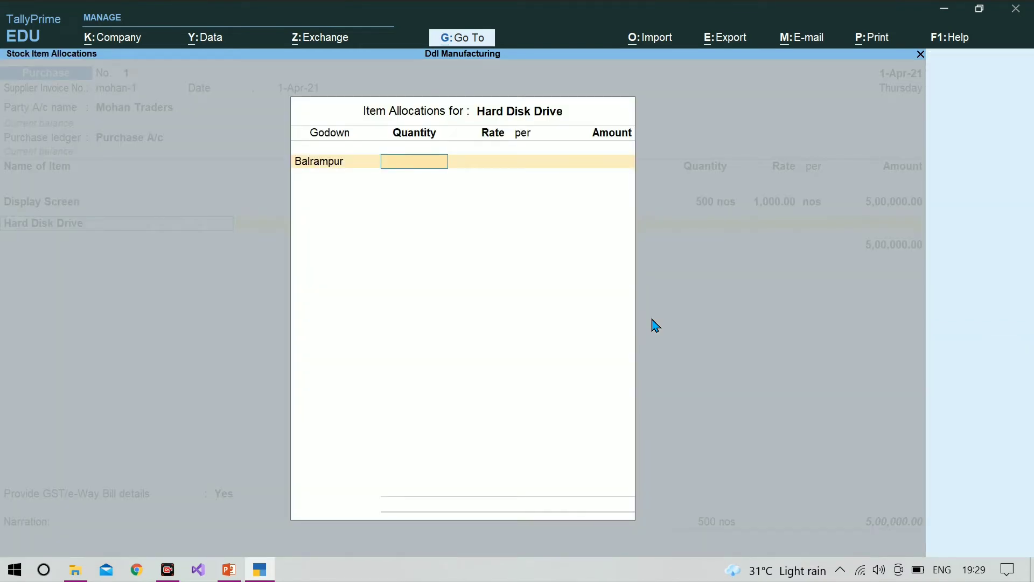
text(500)
key(Return)
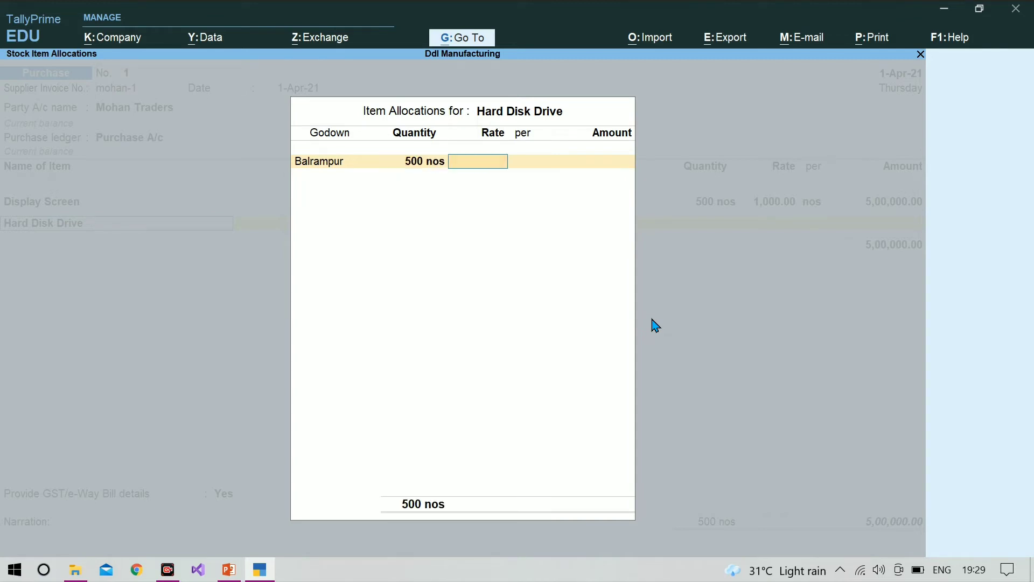
Set the Hard Disk Drive rate to 1,000 per nos and complete its item allocation and purchase line
text(1000)
key(Return)
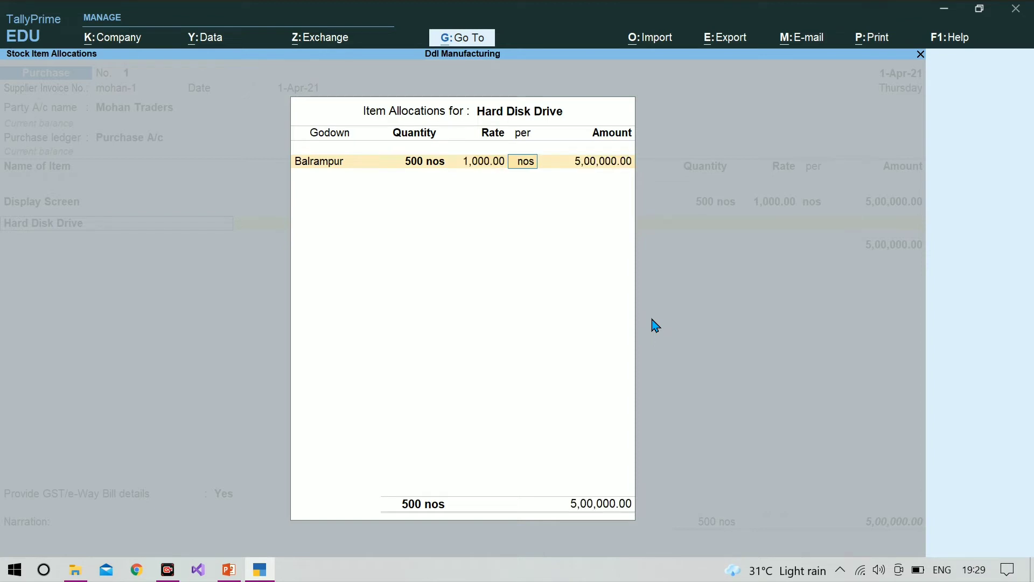
key(Return)
key(Return)
key(Return)
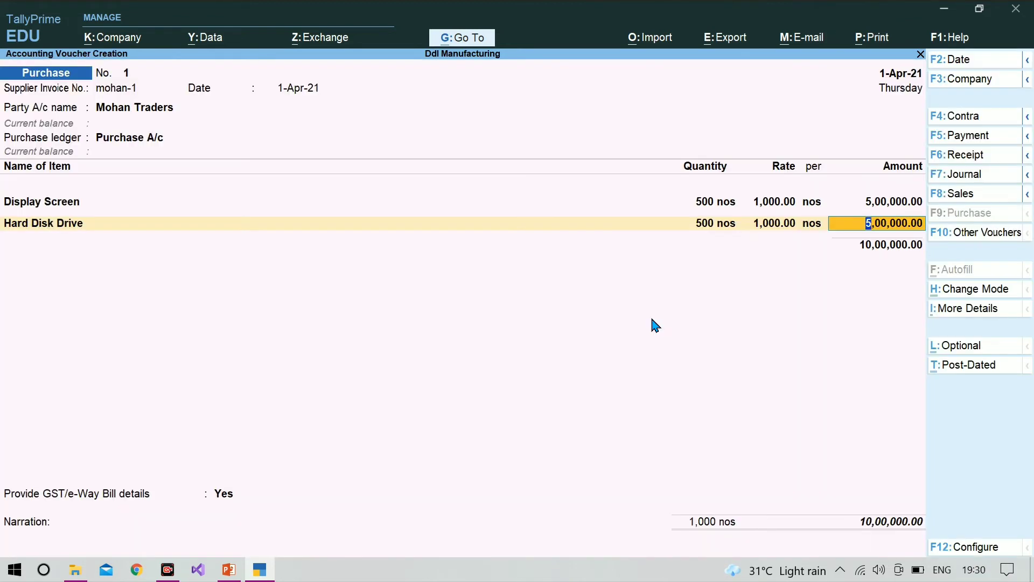
key(Return)
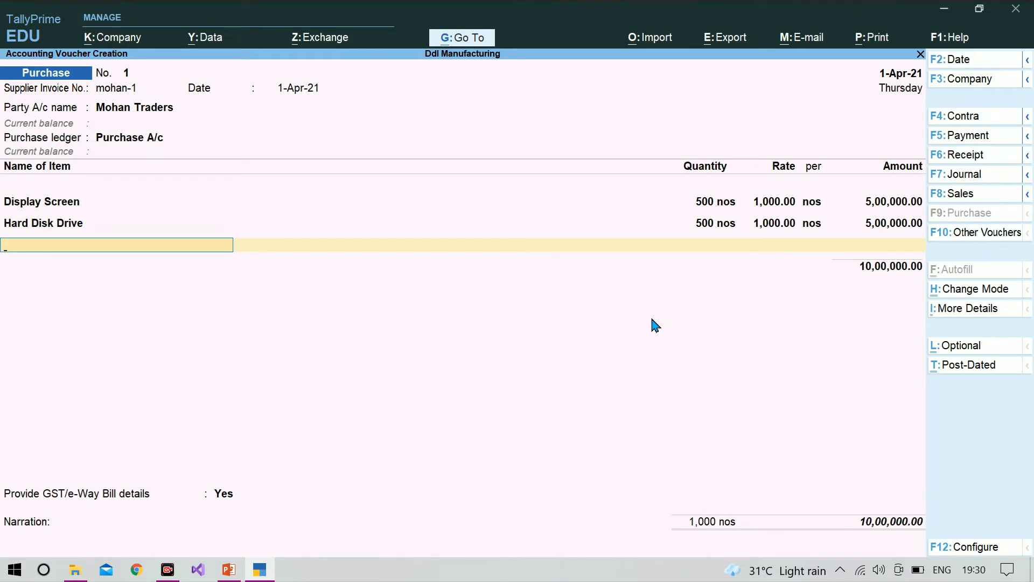
Add Internal Battery to the purchase, allocated to the Balrampur godown with a quantity of 500 nos
text(In)
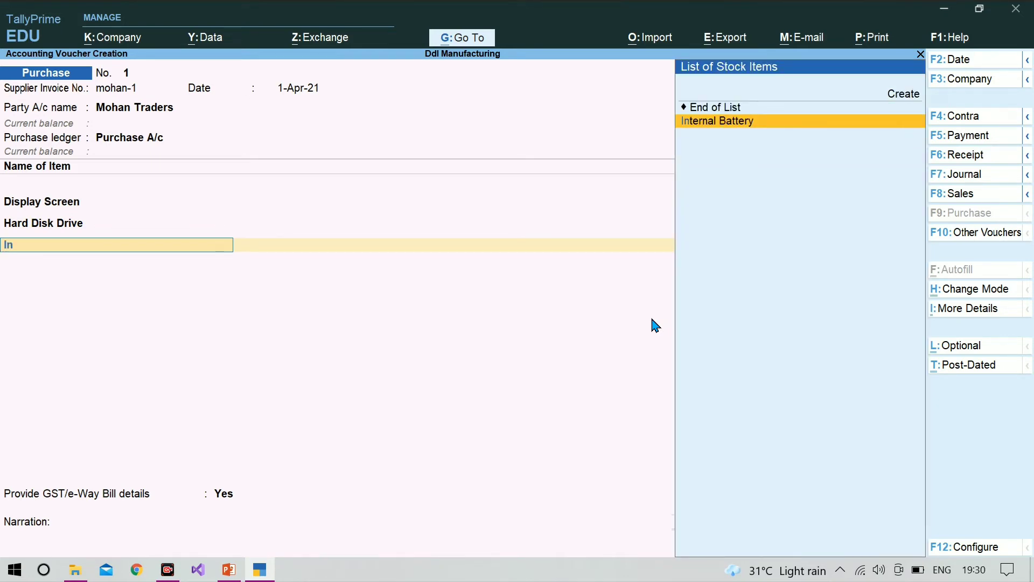
key(Return)
key(Return)
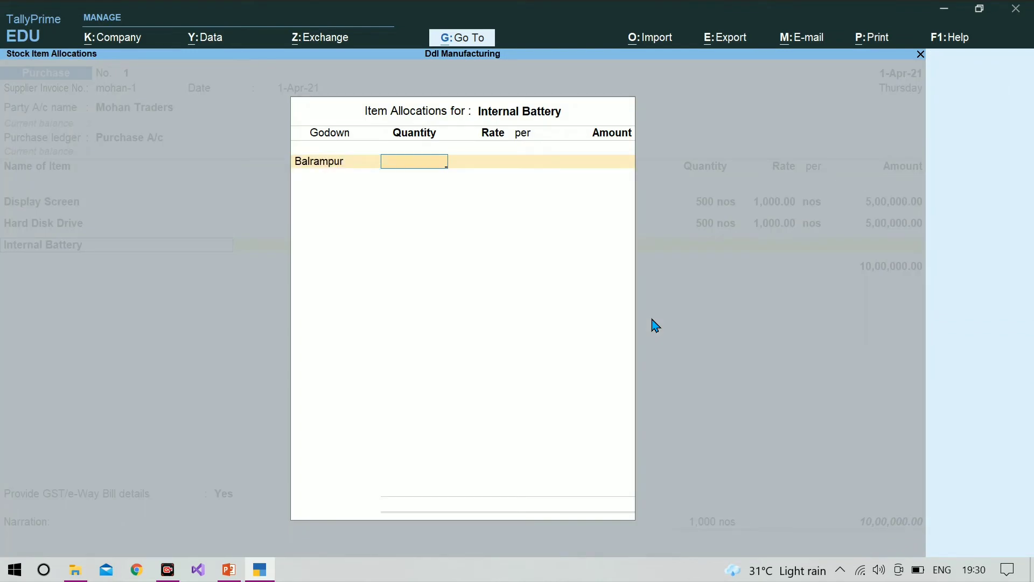
text(2000)
key(Return)
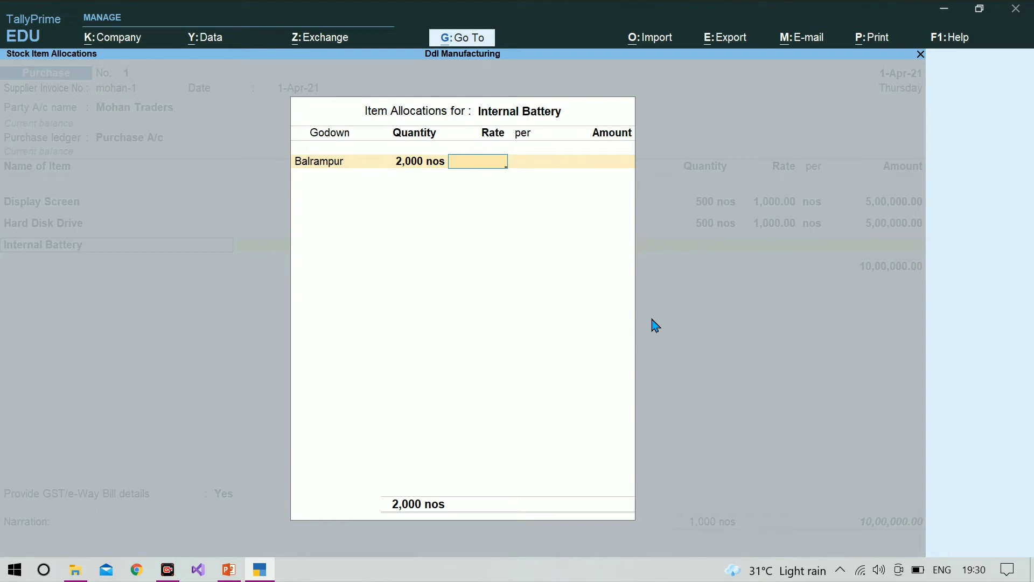
key(BackSpace)
text(5)
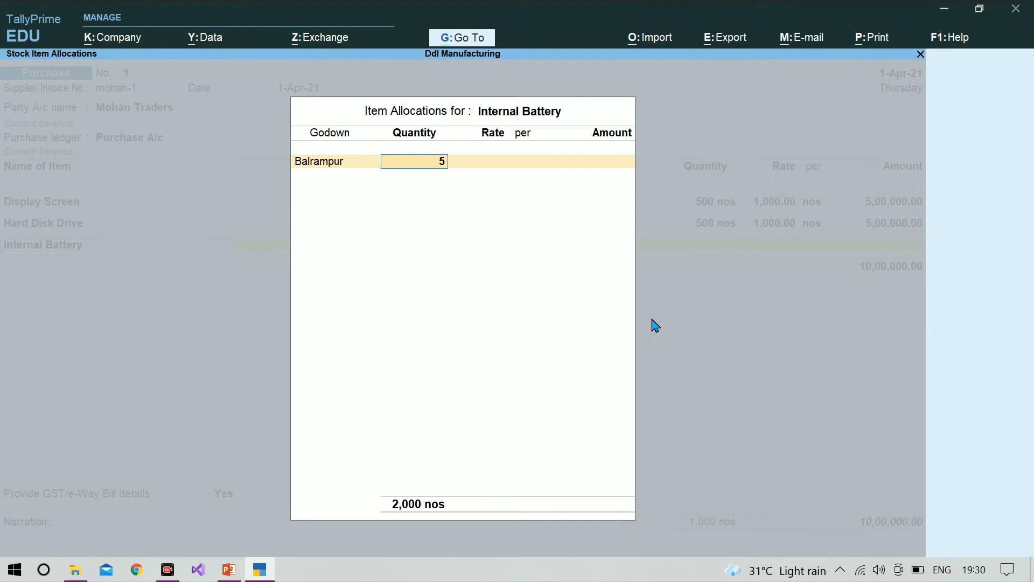
text(00)
key(Return)
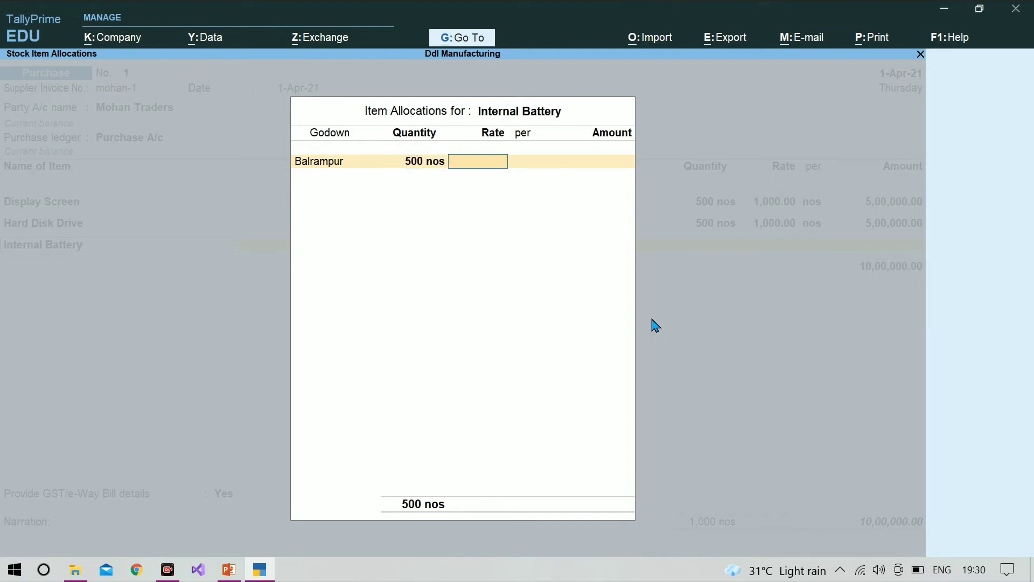
Set the Internal Battery rate to 2,000 per nos and complete its item allocation
text(2000)
key(Return)
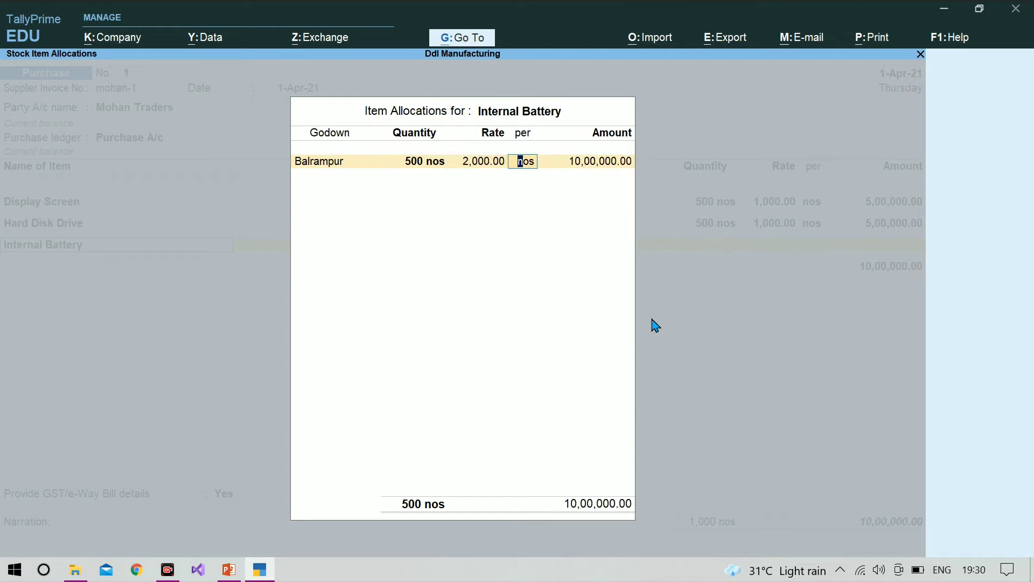
key(Return)
key(Return)
key(Return)
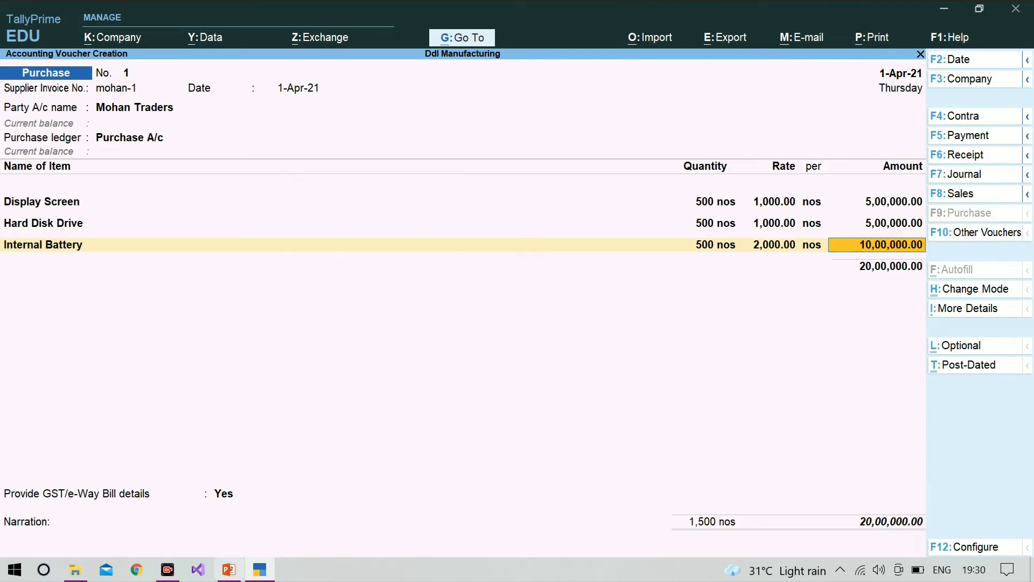
Switch to the Manufacturing process presentation in PowerPoint to check the quantities and rates of the components bought from Mohan Traders
click(229, 569)
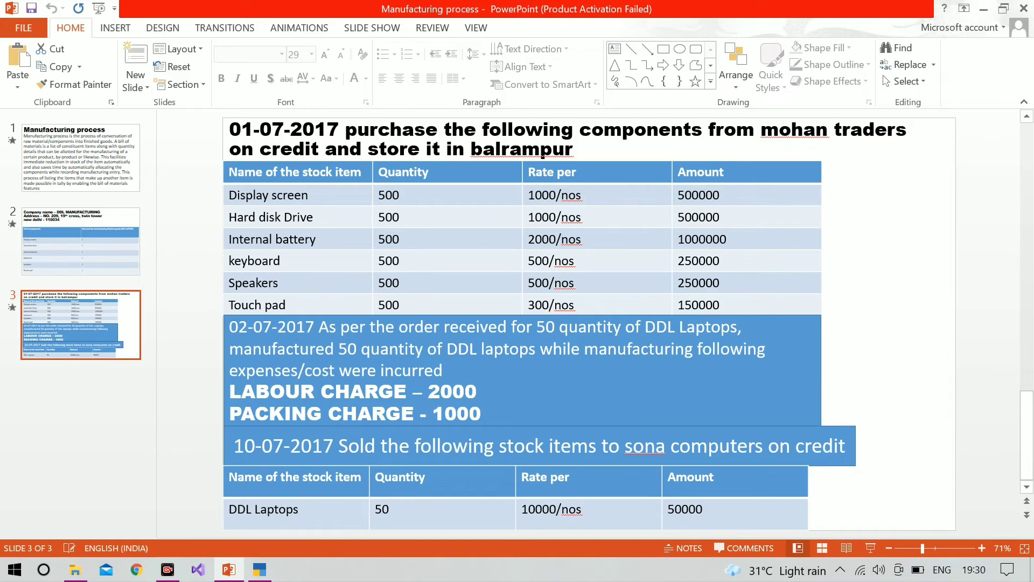
Return to TallyPrime and add Keyboard to the purchase, allocated to the Balrampur godown with a quantity of 500 nos
click(258, 572)
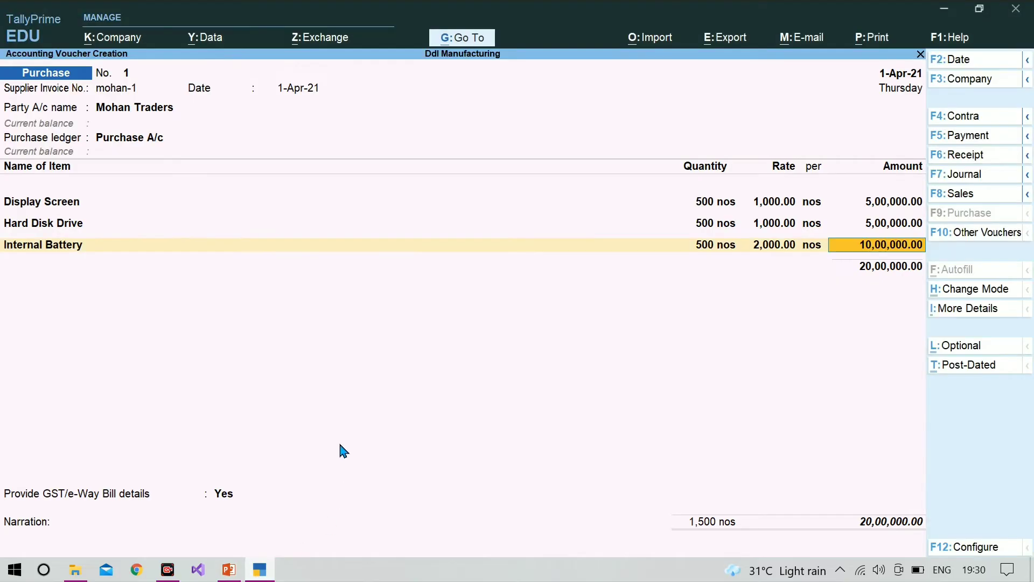
key(Return)
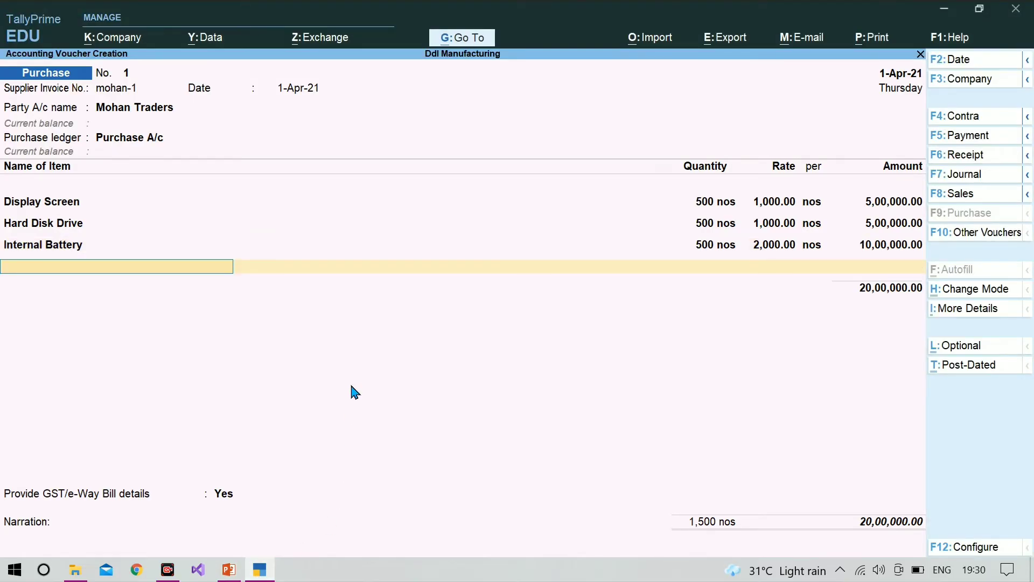
text(K)
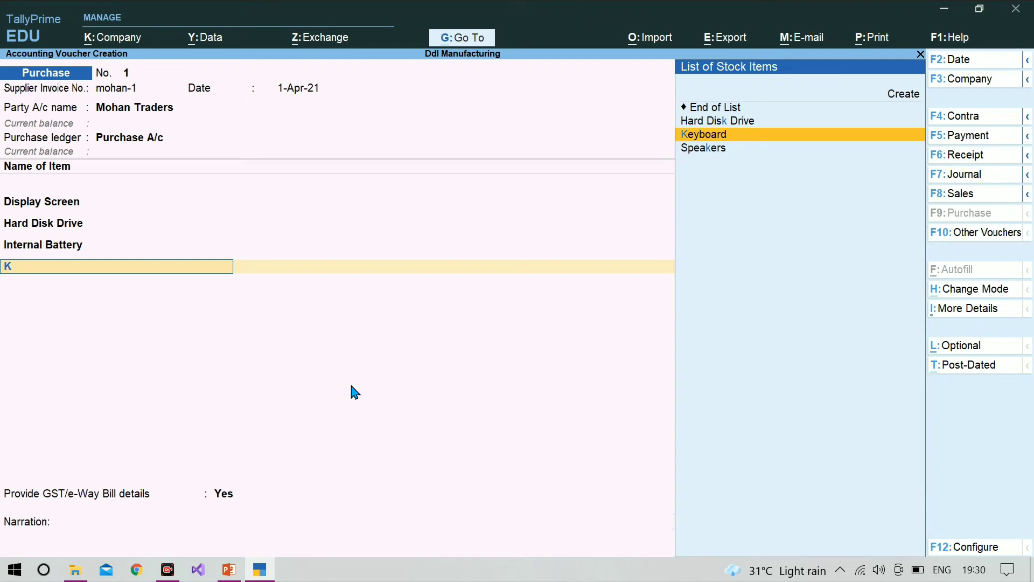
key(Return)
key(Return)
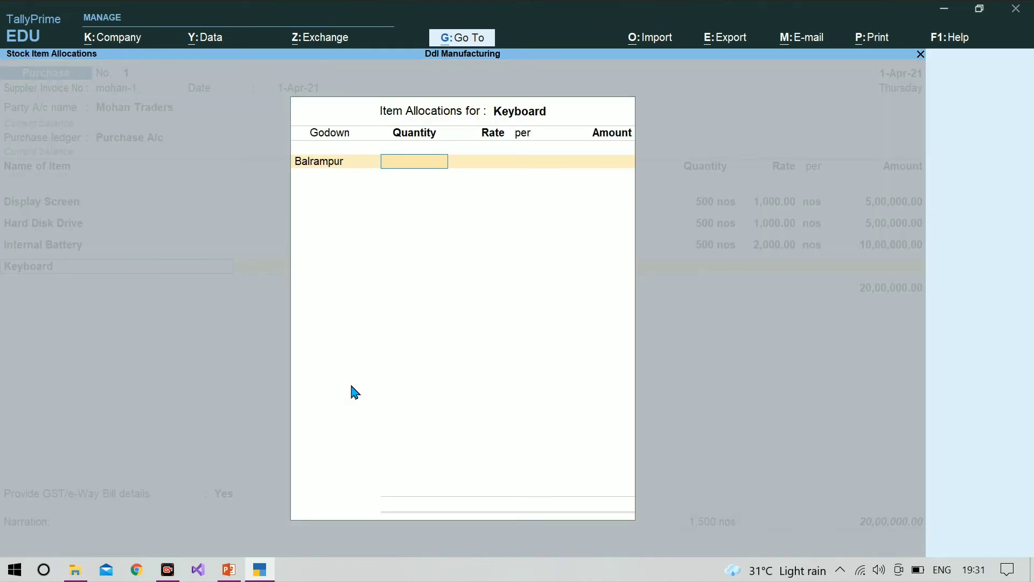
text(500)
key(Return)
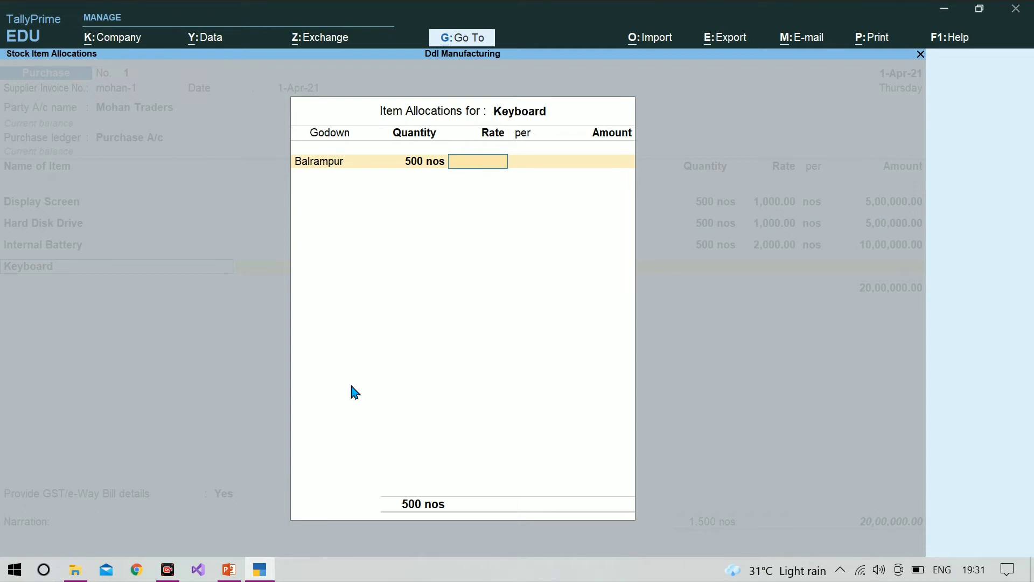
Set the Keyboard rate to 500 per nos and complete its item allocation and purchase line
text(500)
key(Return)
key(Return)
key(Return)
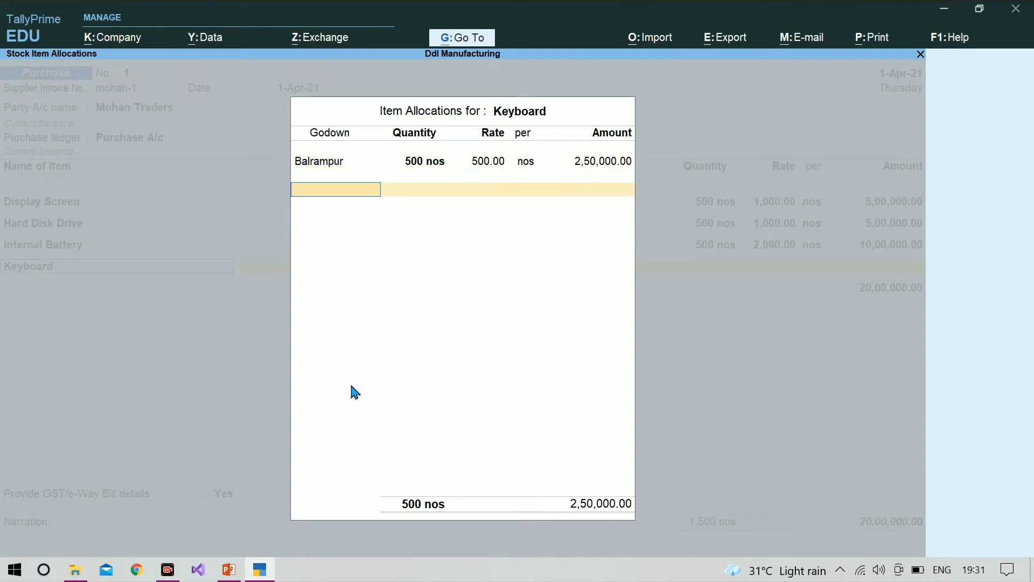
key(Return)
key(Return)
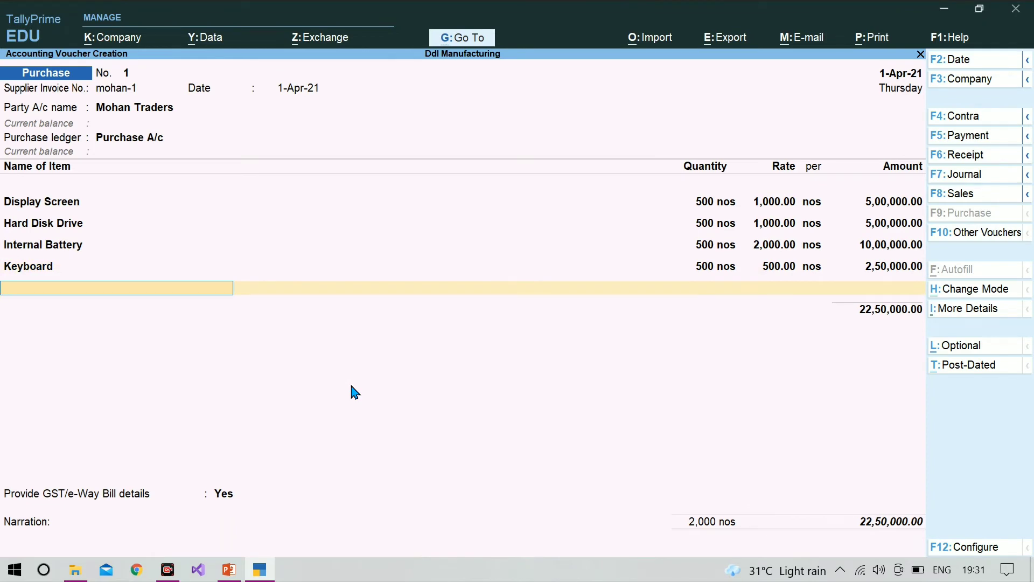
Add Speakers to the purchase, allocated to the Balrampur godown with a quantity of 500 nos
text(S)
key(Return)
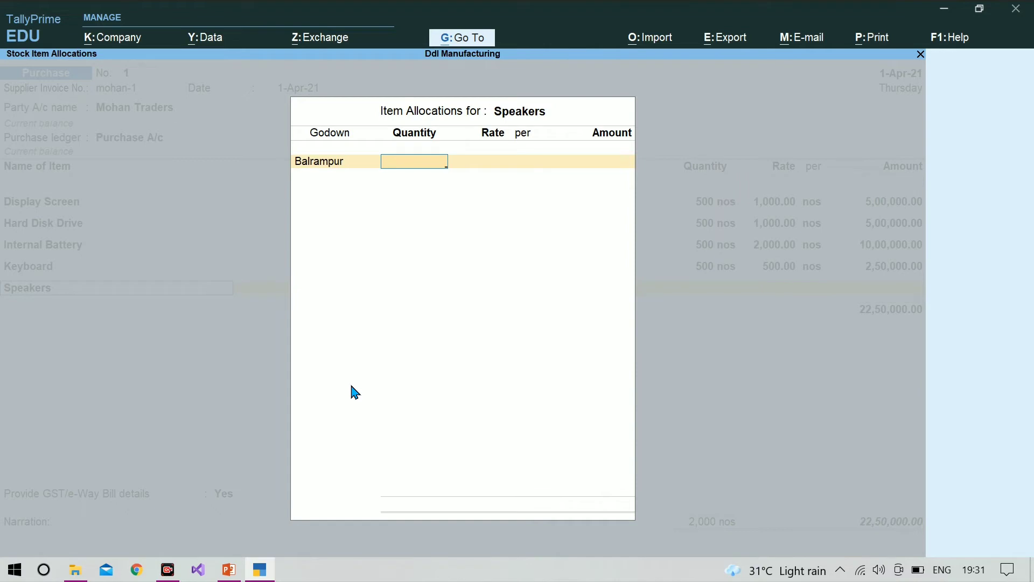
text(5)
text(00)
key(Return)
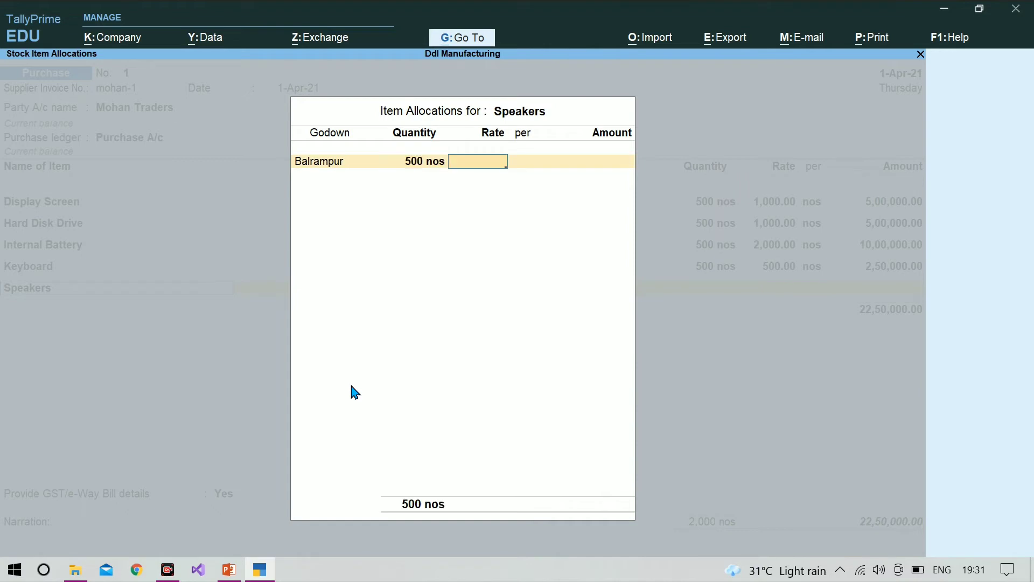
Set the Speakers rate to 500 per nos and complete the item allocation and purchase line
text(500)
key(Return)
key(Return)
key(Return)
key(Return)
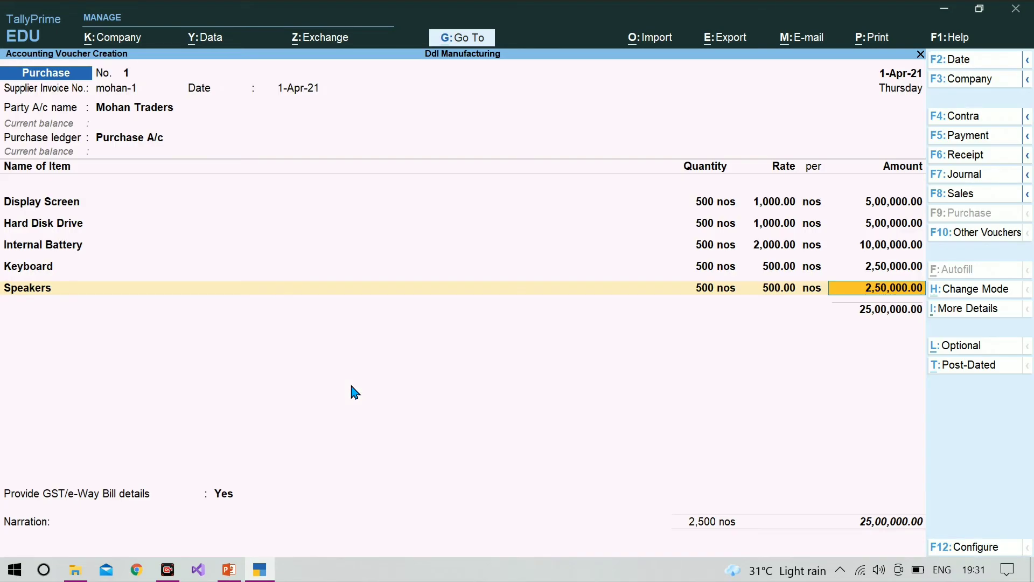
key(Return)
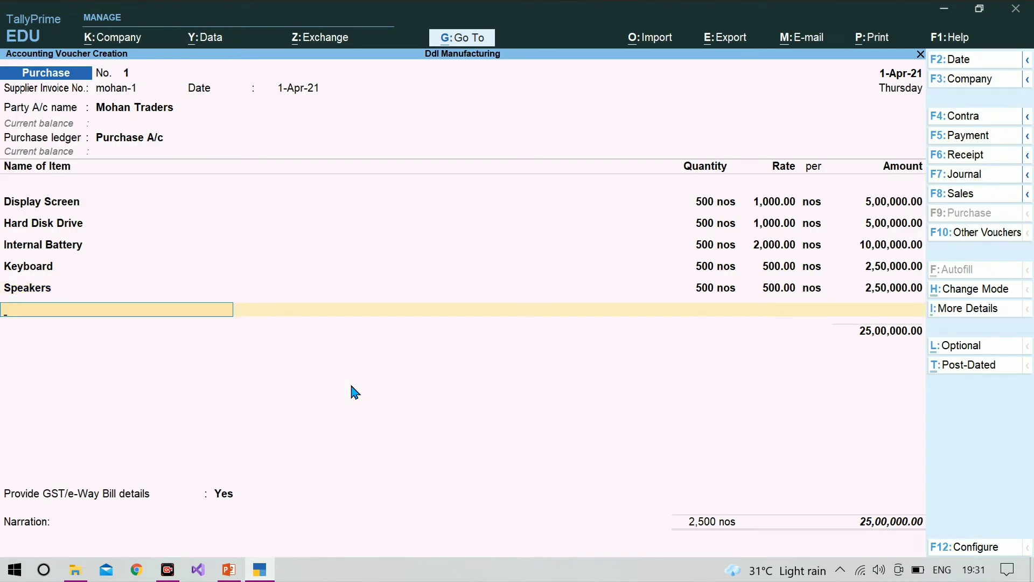
Add Touch Pad to the purchase, allocated to the Balrampur godown with a quantity of 500 nos
text(T)
key(Return)
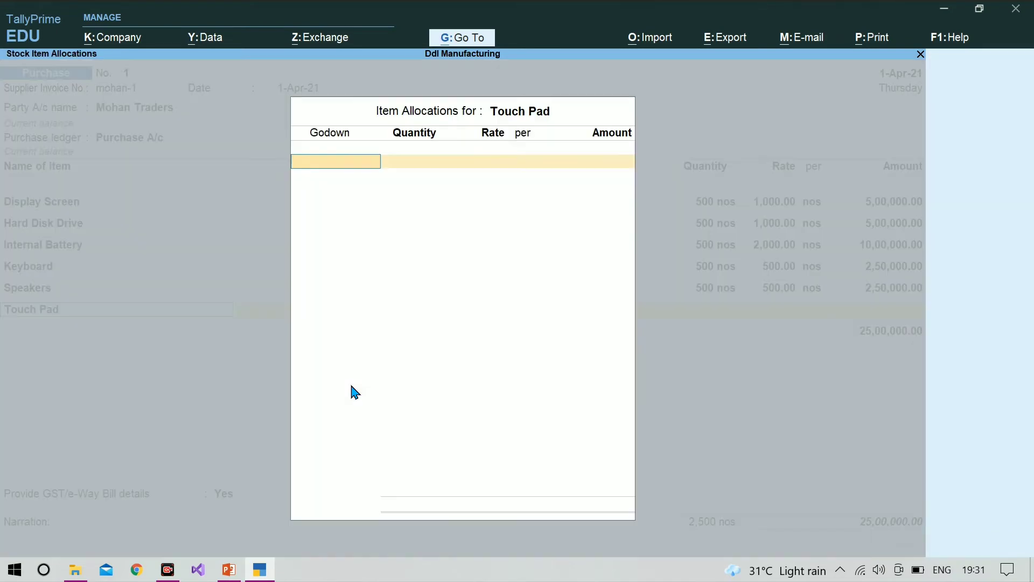
key(Return)
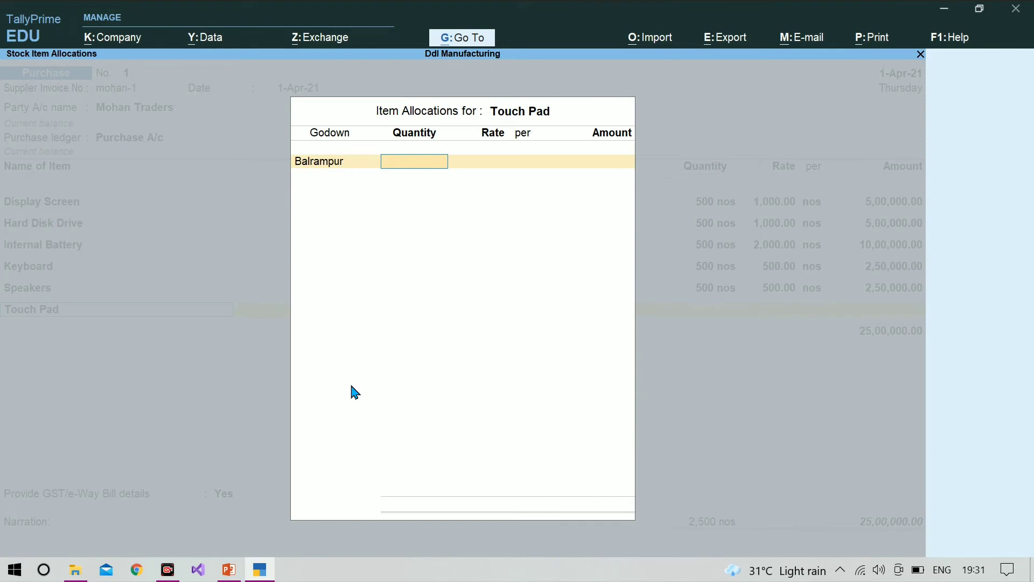
text(500)
key(Return)
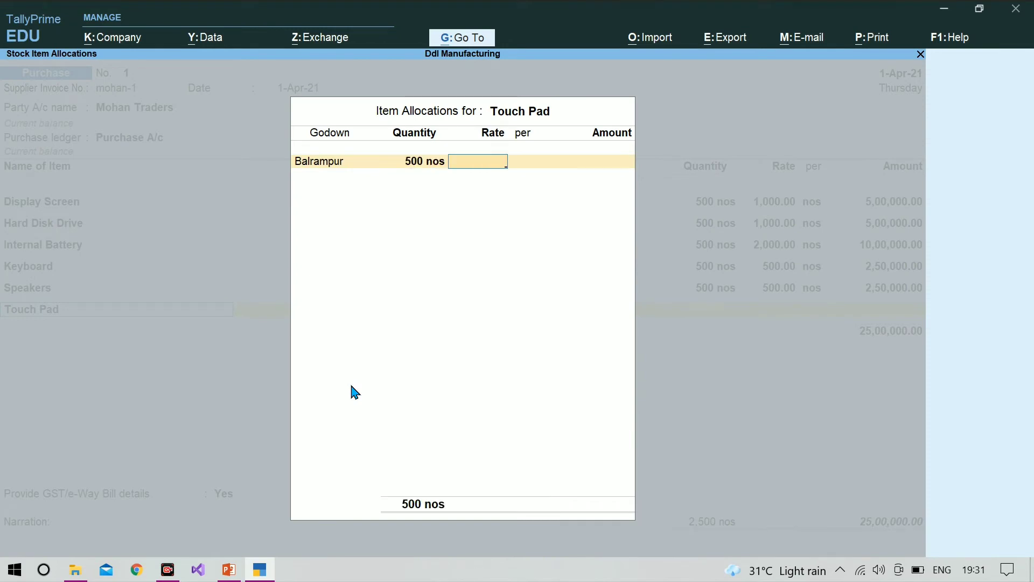
Set the Touch Pad rate to 300 per nos and complete its item allocation and purchase line
text(300)
key(Return)
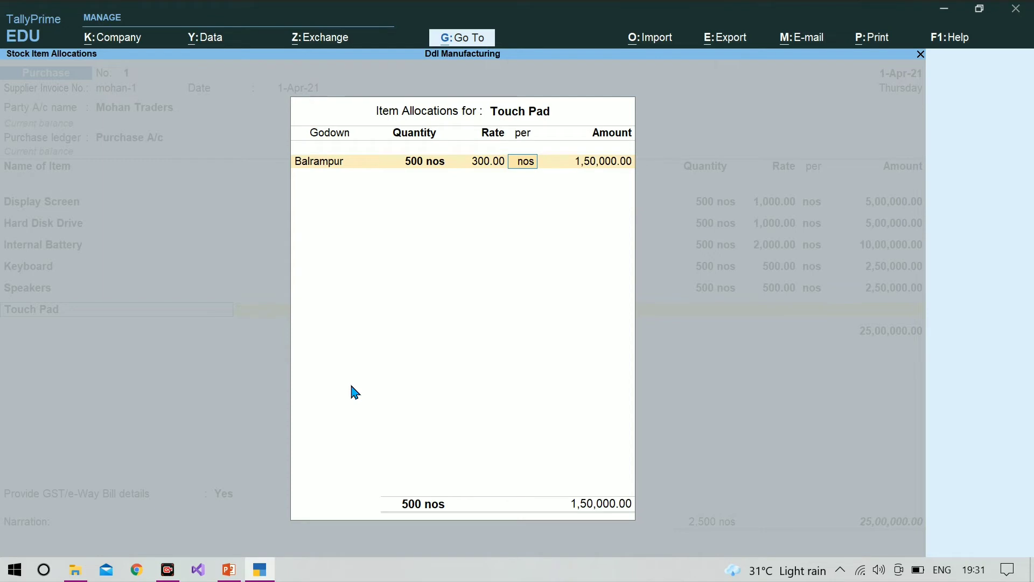
key(Return)
key(Return)
key(Return)
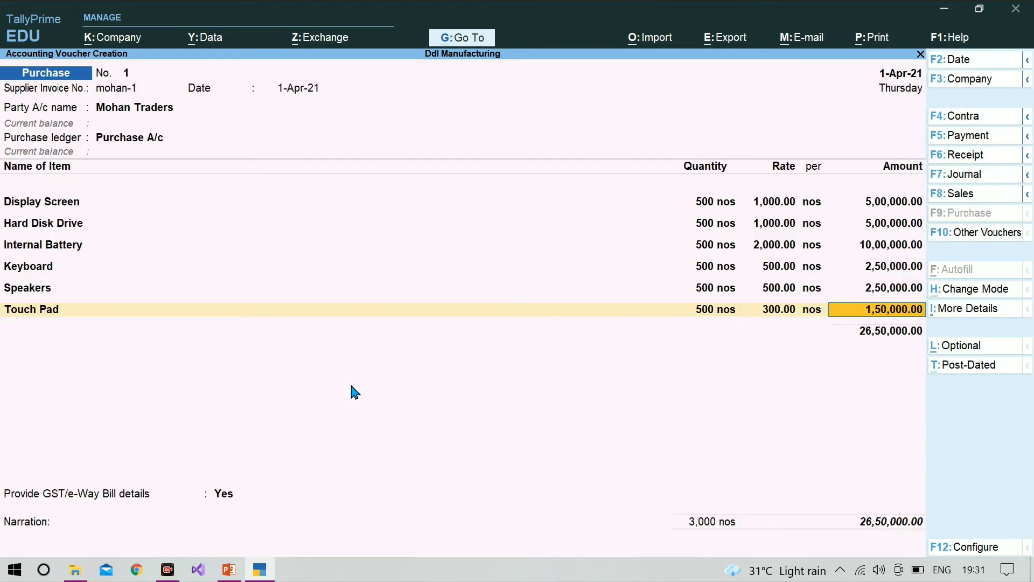
End the item list and set Provide GST/e-Way Bill details to No, leaving the narration blank
key(Return)
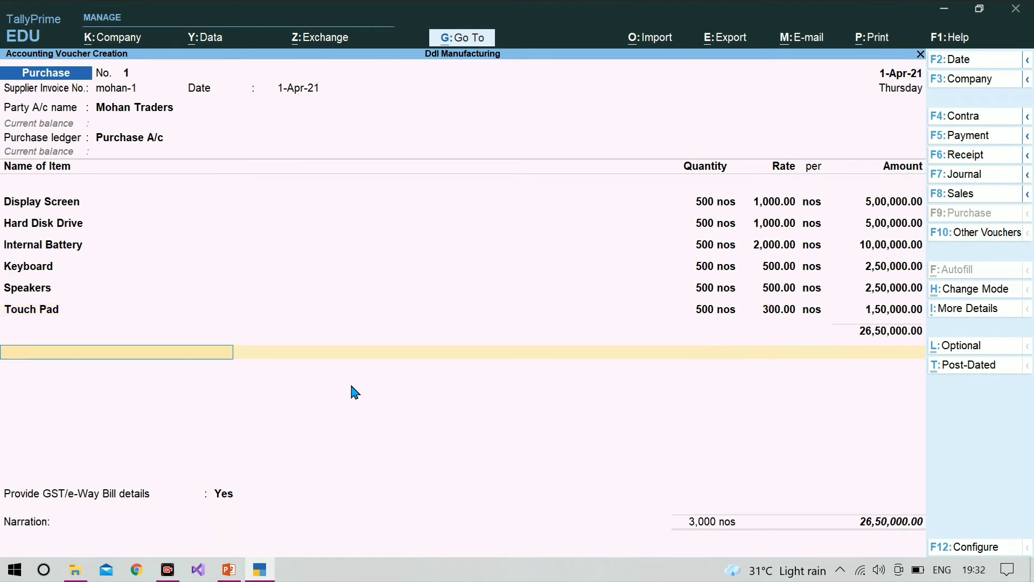
key(Return)
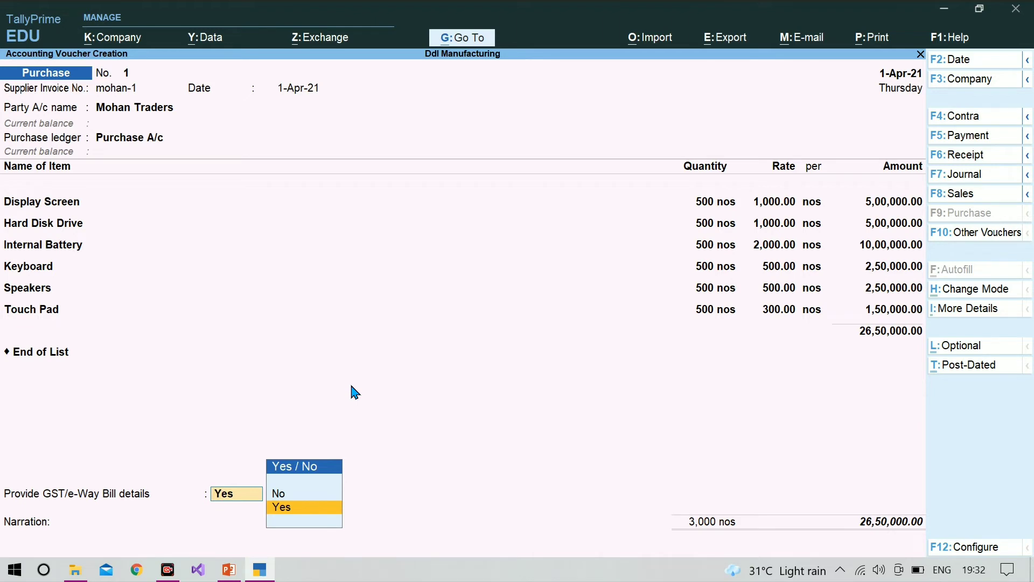
key(Up)
key(Return)
key(Return)
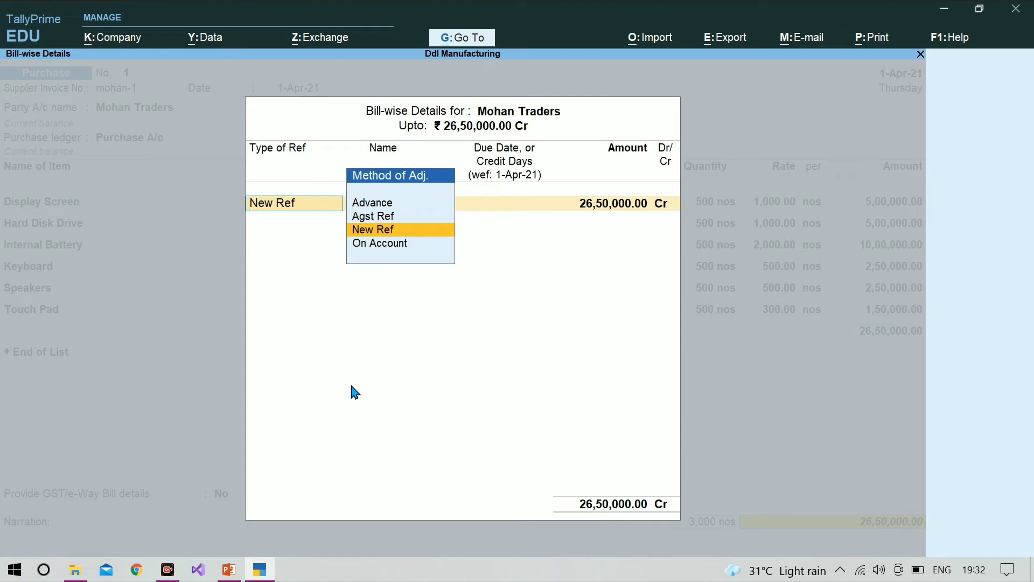
Record the Mohan Traders bill as New Ref mohan-1 for the full amount and save the purchase voucher
key(Return)
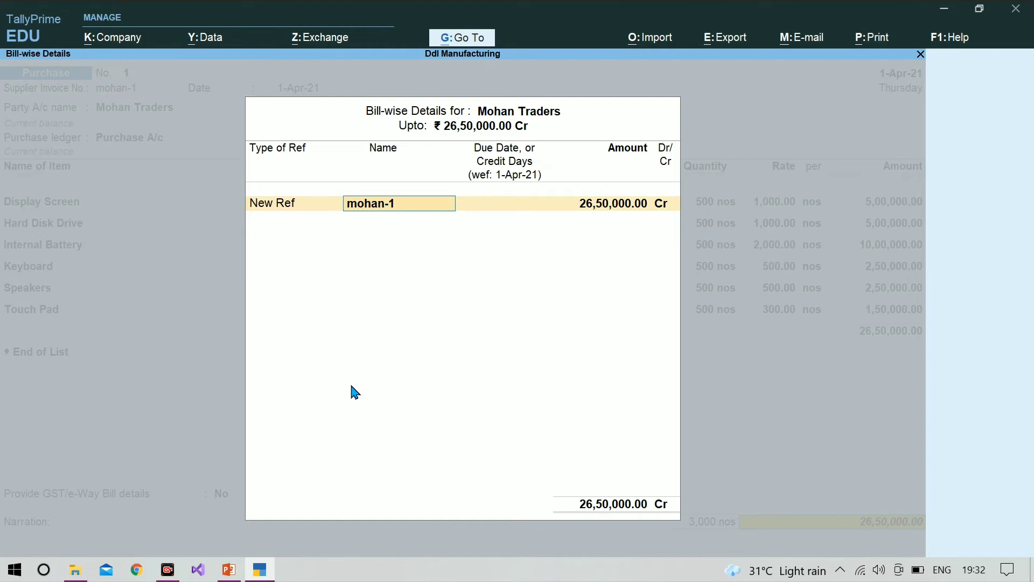
key(Return)
key(Return)
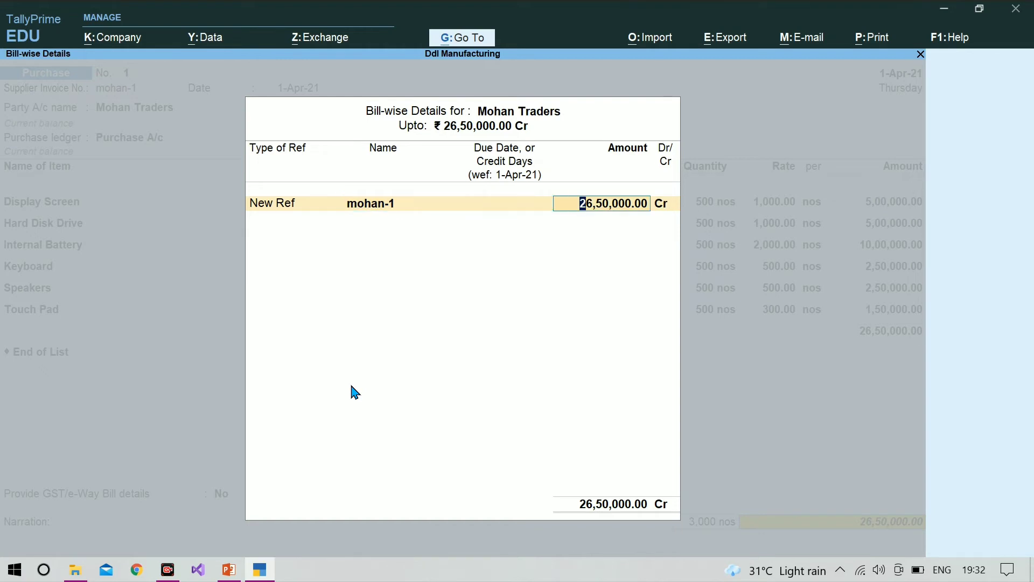
key(Return)
key(Return)
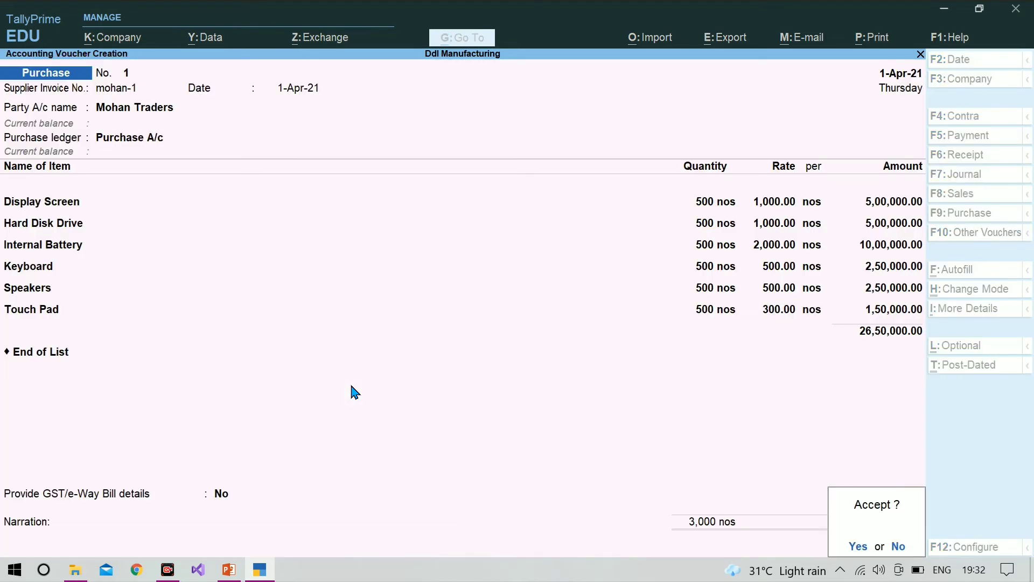
key(Return)
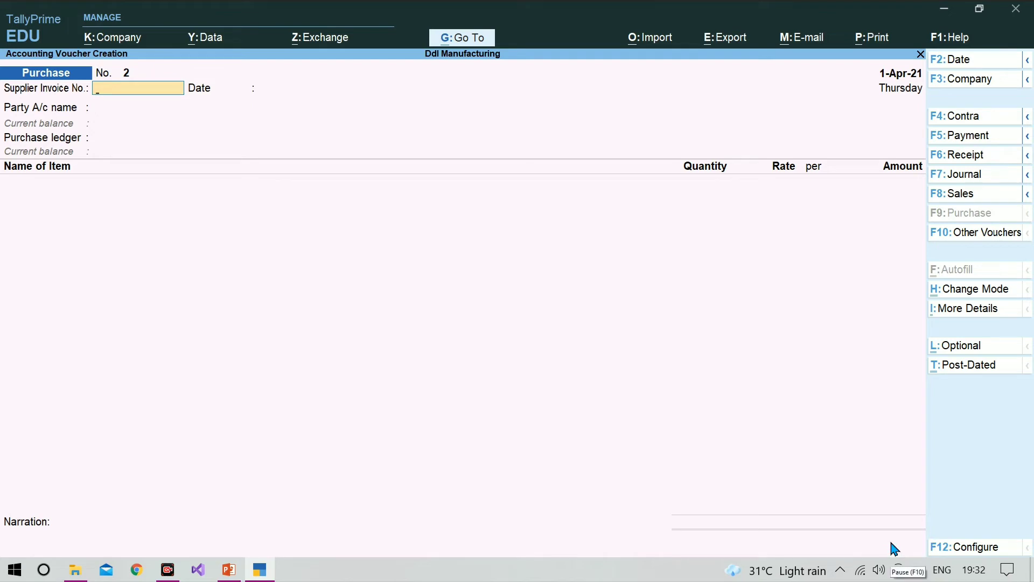
Leave voucher entry for the Gateway of Tally and start creating a new Voucher Type master
key(Escape)
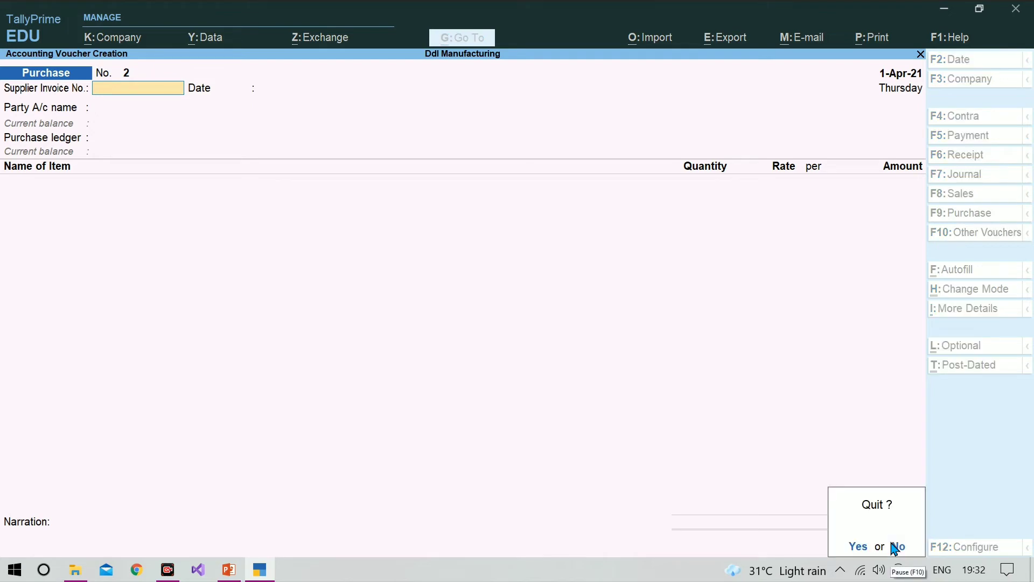
key(y)
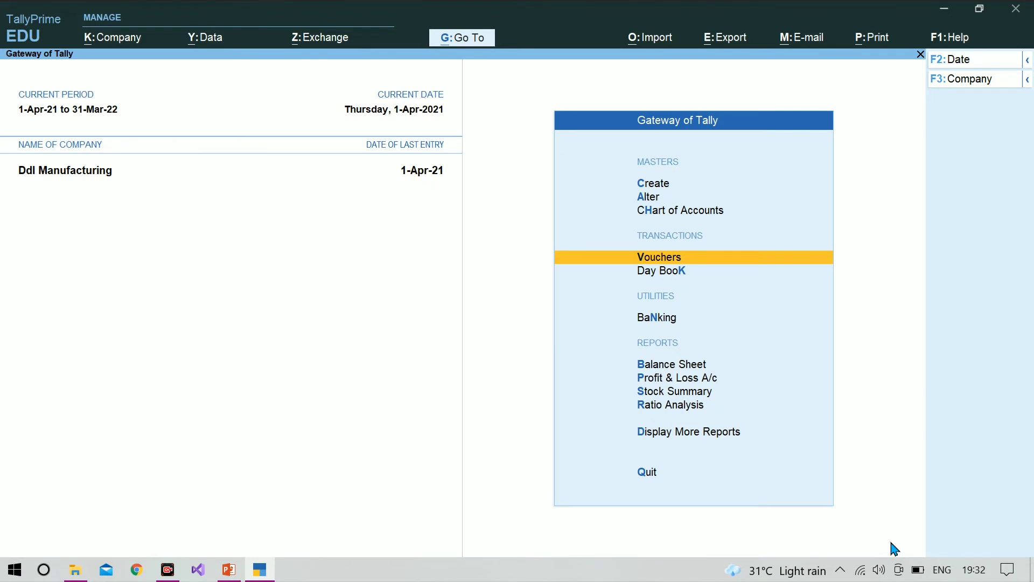
key(Up)
key(Up)
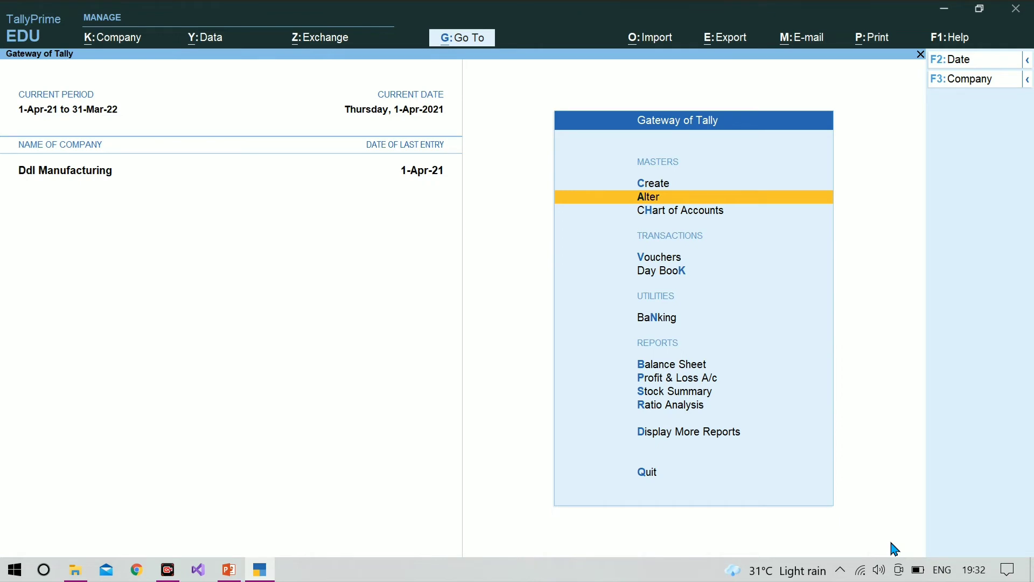
key(Up)
key(Return)
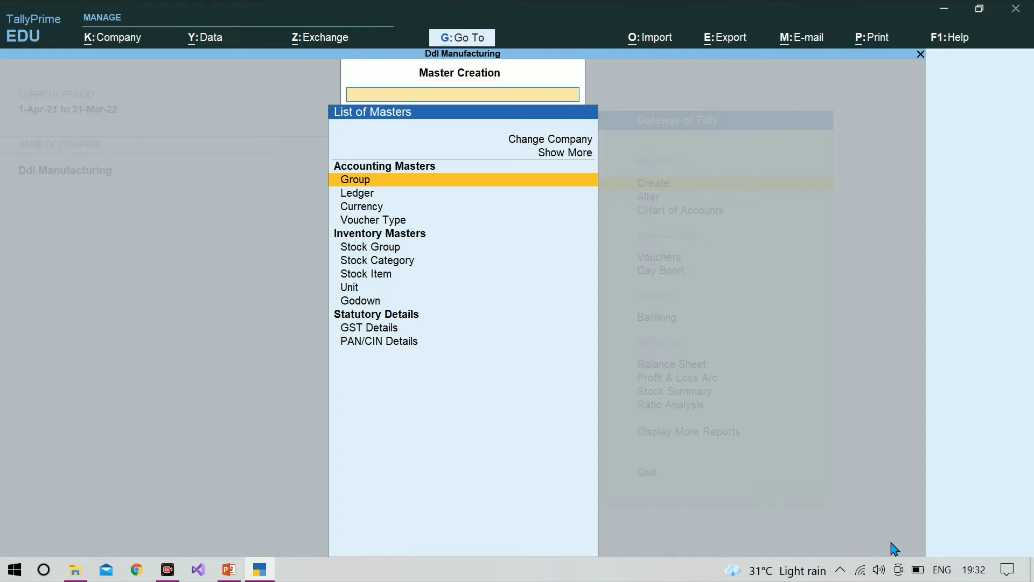
key(Down)
key(Down)
key(Down)
key(Return)
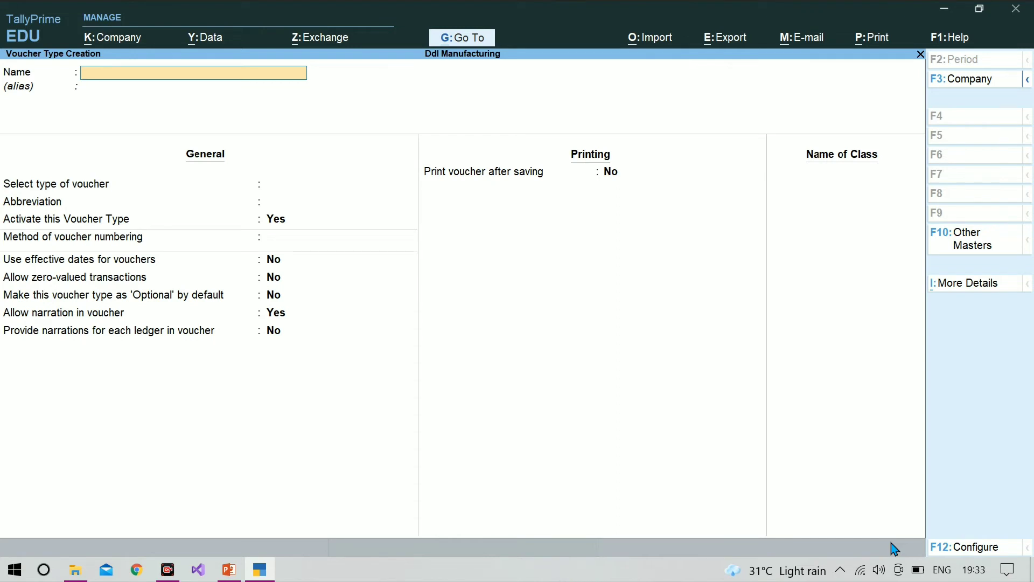
Name the new voucher type Manufacturing Journal and leave its alias empty
text(Manufacturing Jour)
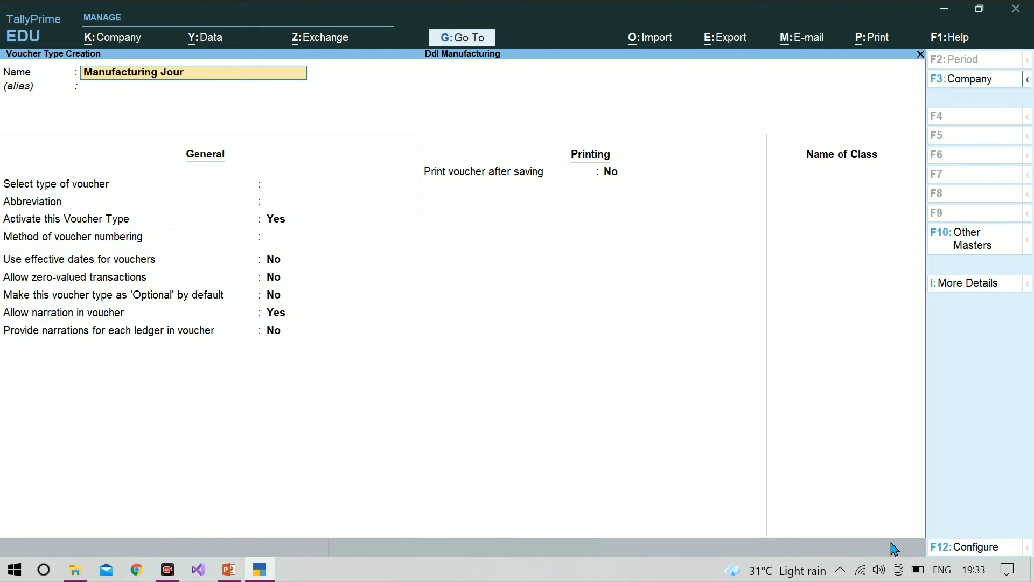
text(nal)
key(Return)
key(Return)
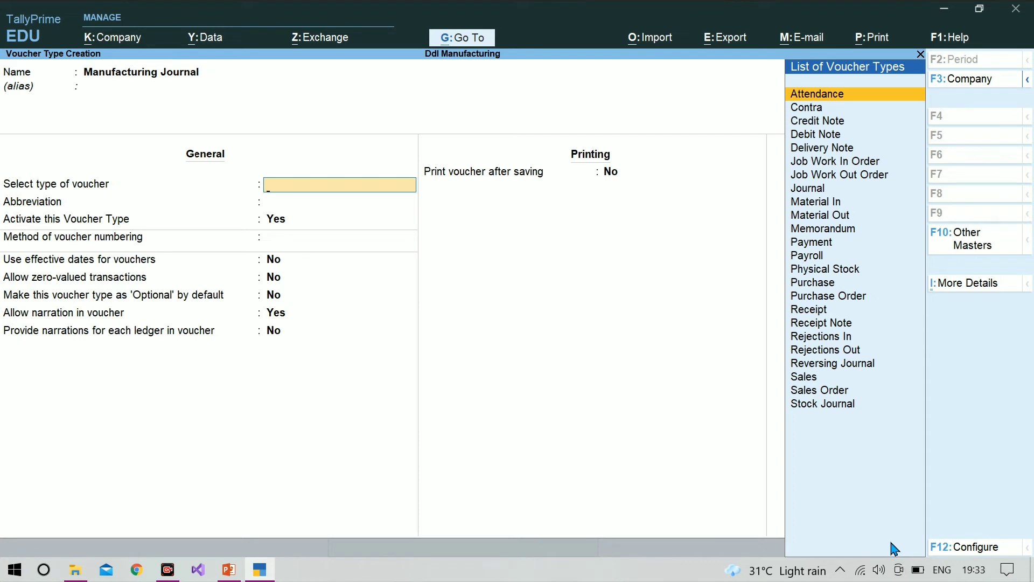
Base the voucher type on Stock Journal, keeping the abbreviation Stk Jrnl, activation set to Yes and automatic voucher numbering
text(S)
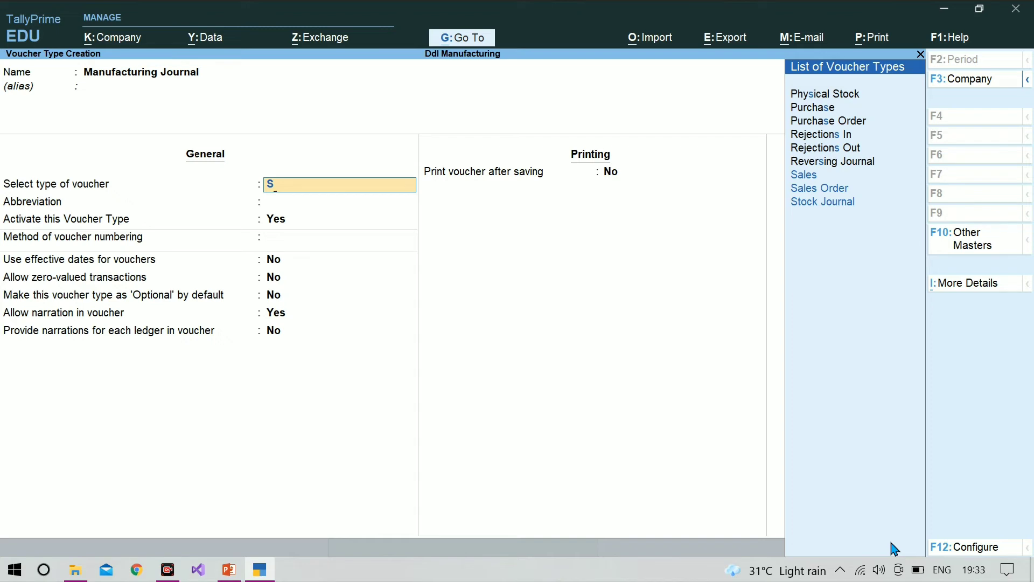
text(t)
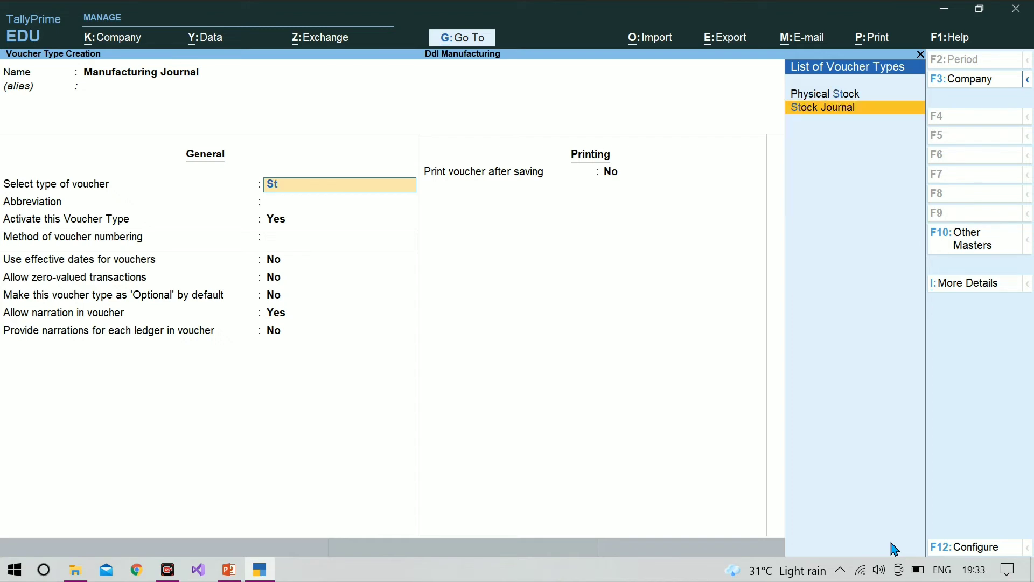
key(Return)
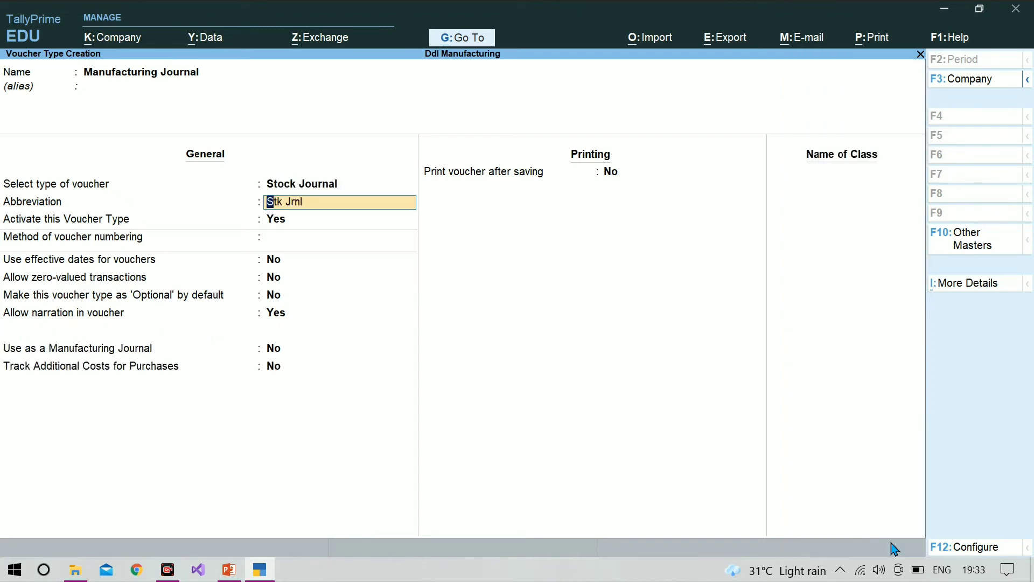
key(Return)
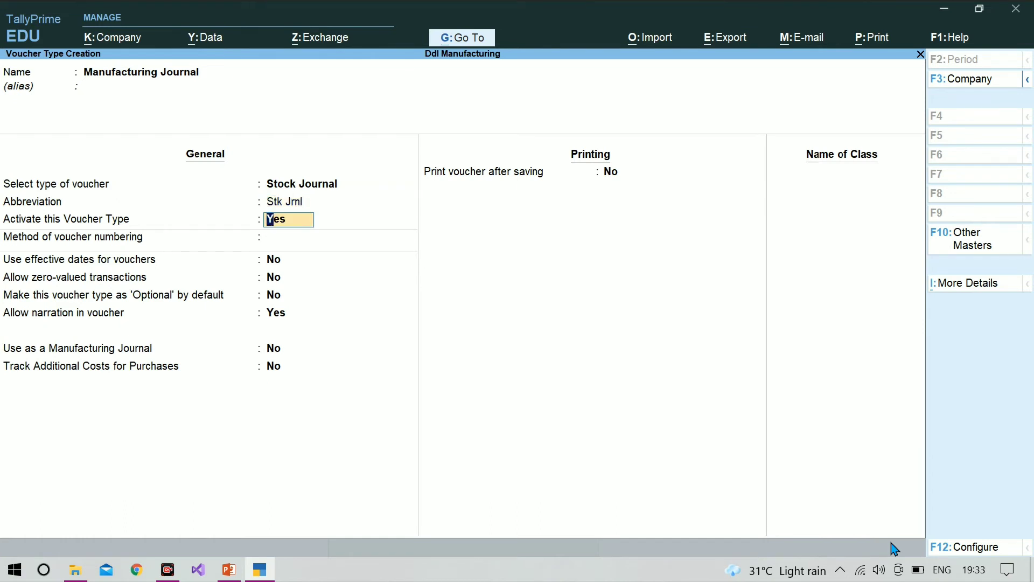
key(Return)
Set the voucher type to be used as a Manufacturing Journal, keeping narration allowed and the other general options at No
key(Return)
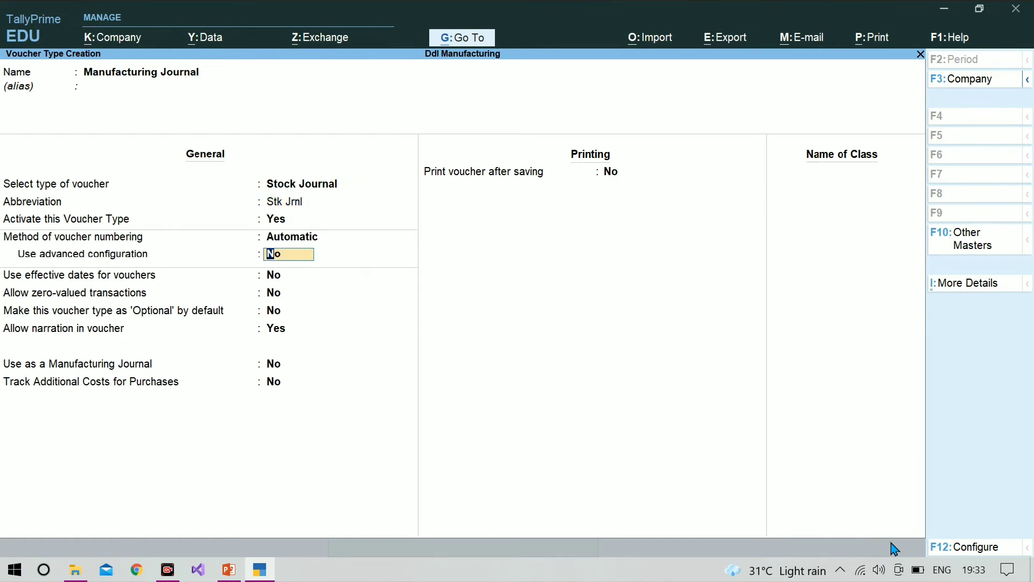
key(Return)
key(Return)
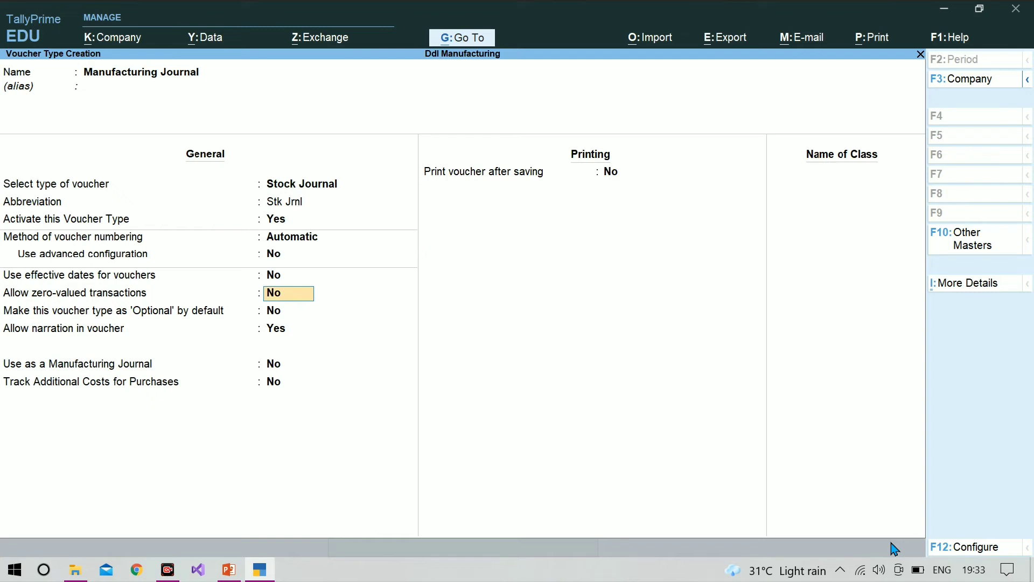
key(Return)
key(Return)
key(Return)
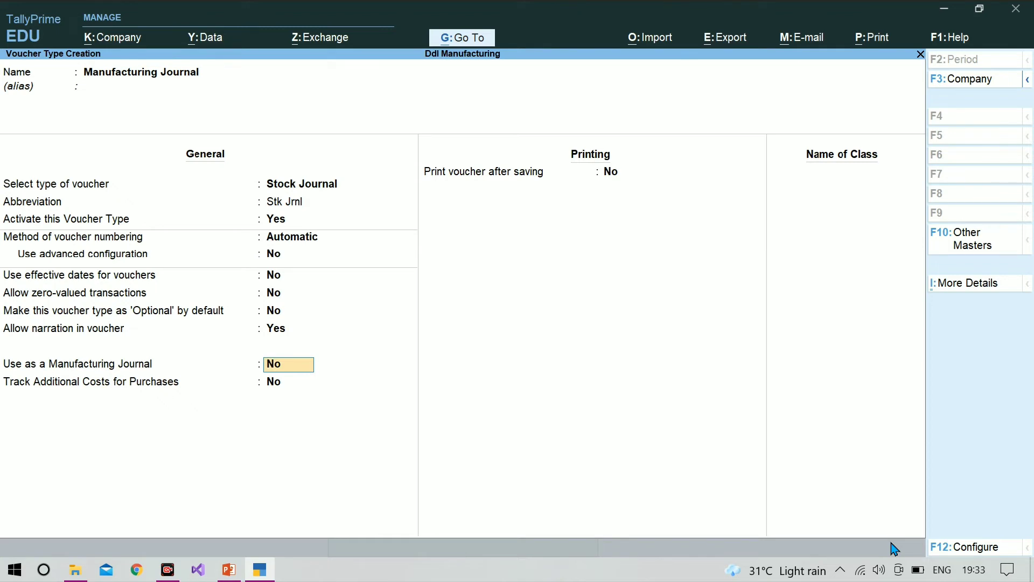
text(y)
key(Return)
Keep printing after saving at No, save the Manufacturing Journal voucher type and return to the Gateway of Tally
key(Return)
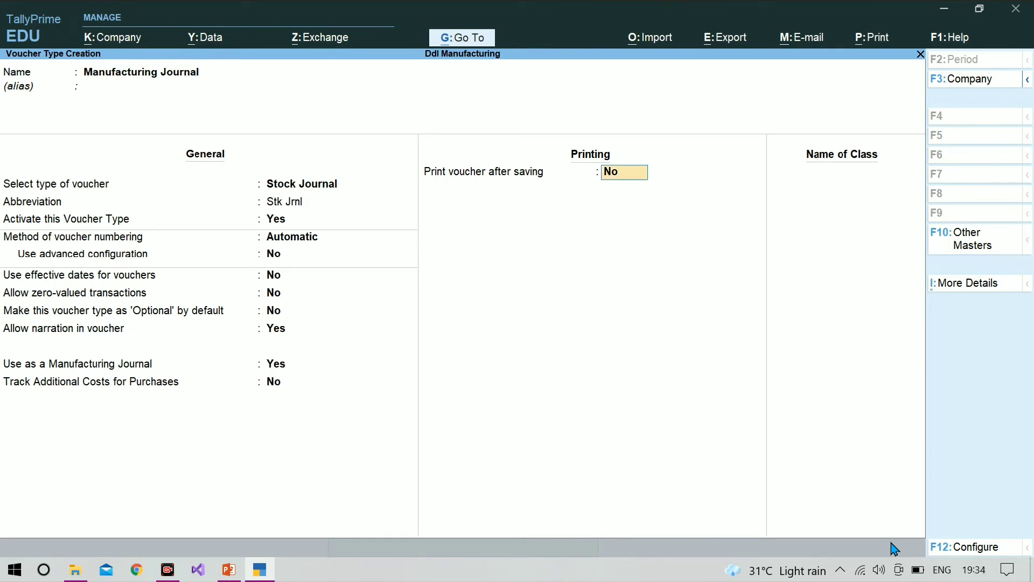
key(Return)
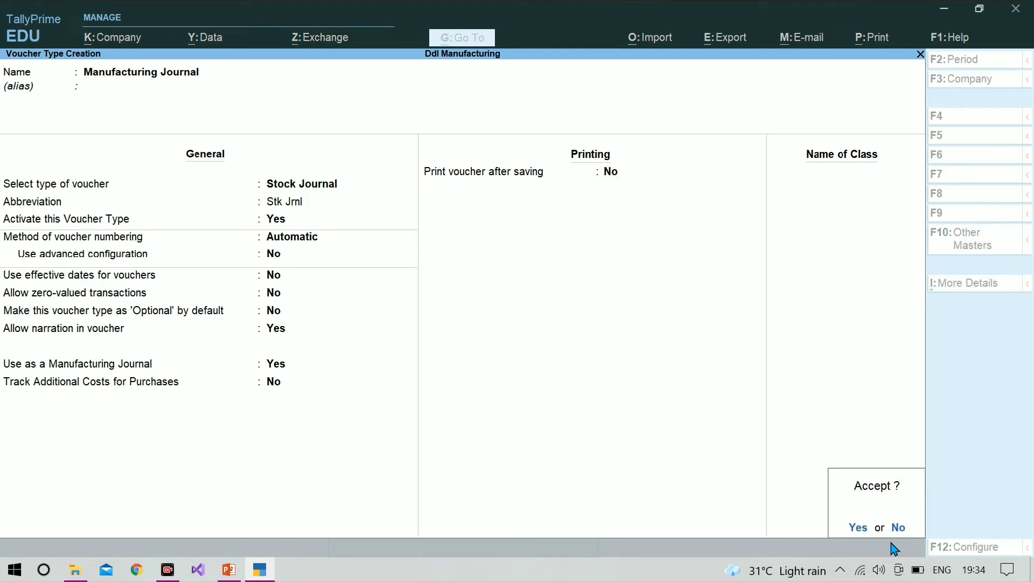
key(y)
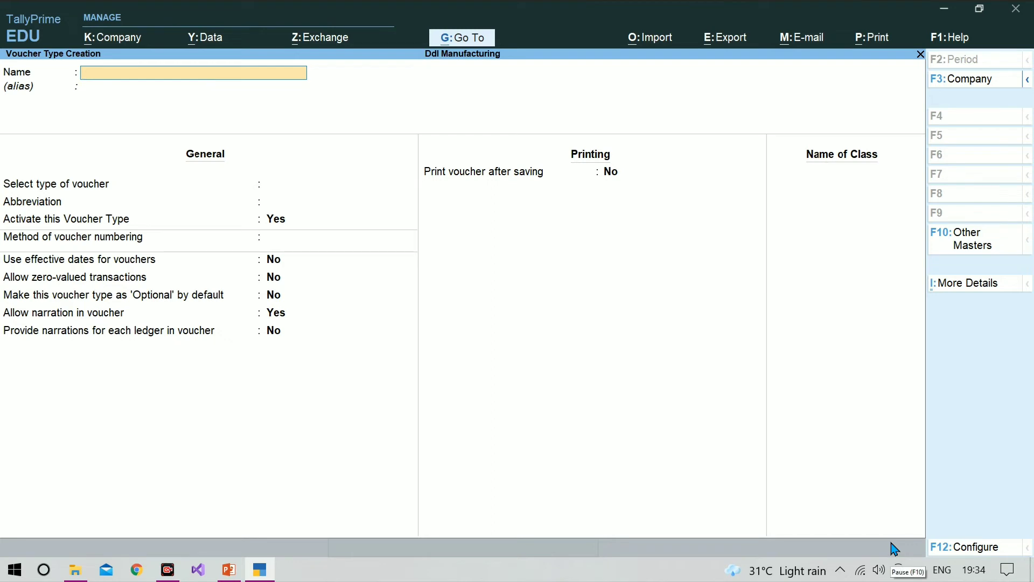
key(Escape)
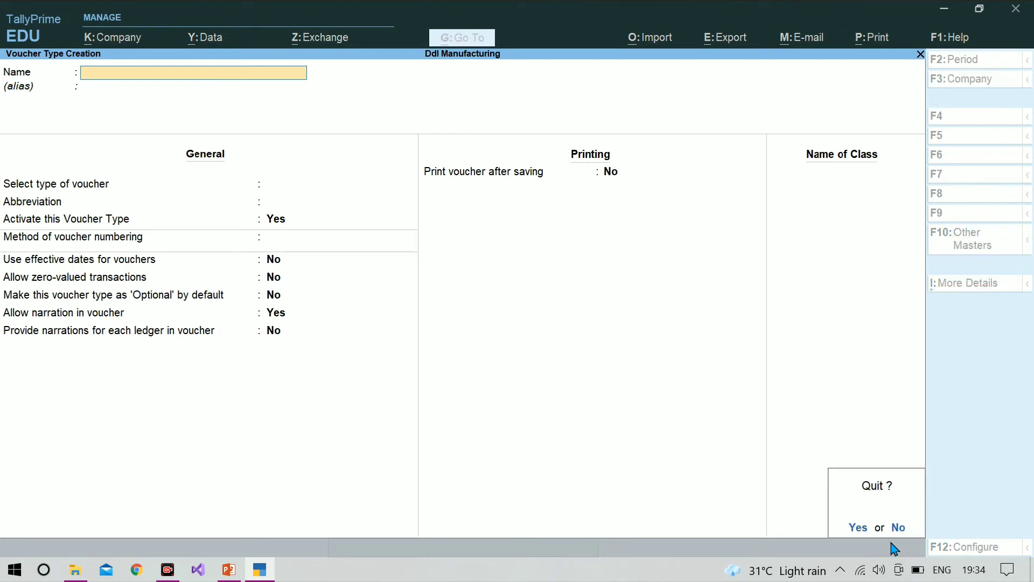
key(y)
key(Escape)
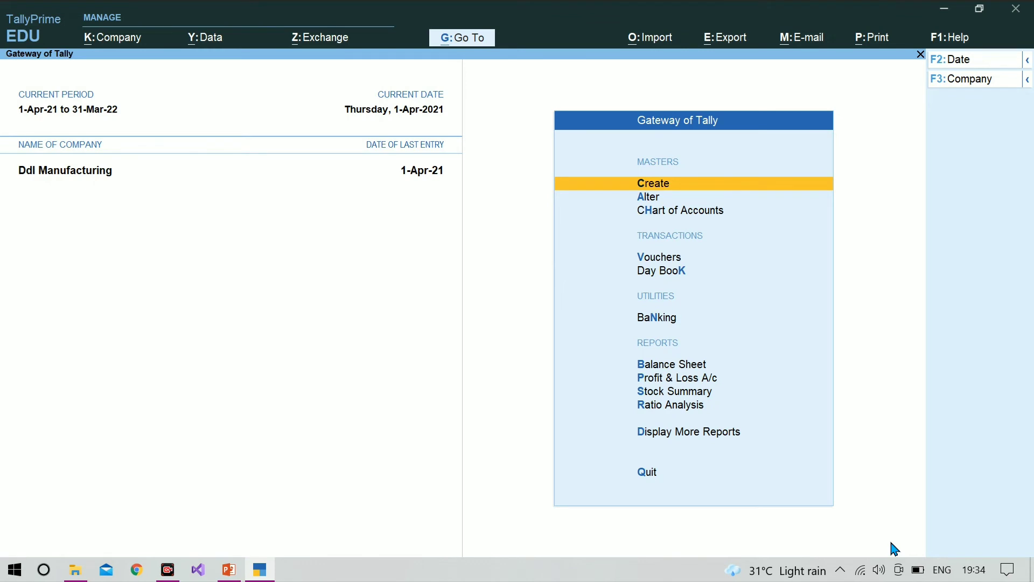
Review the Stock Summary for Raw Materials and the monthly summary of Display Screen, then return to the Gateway of Tally
key(Down)
key(Down)
key(Down)
key(Down)
key(Down)
key(Down)
key(Down)
key(Down)
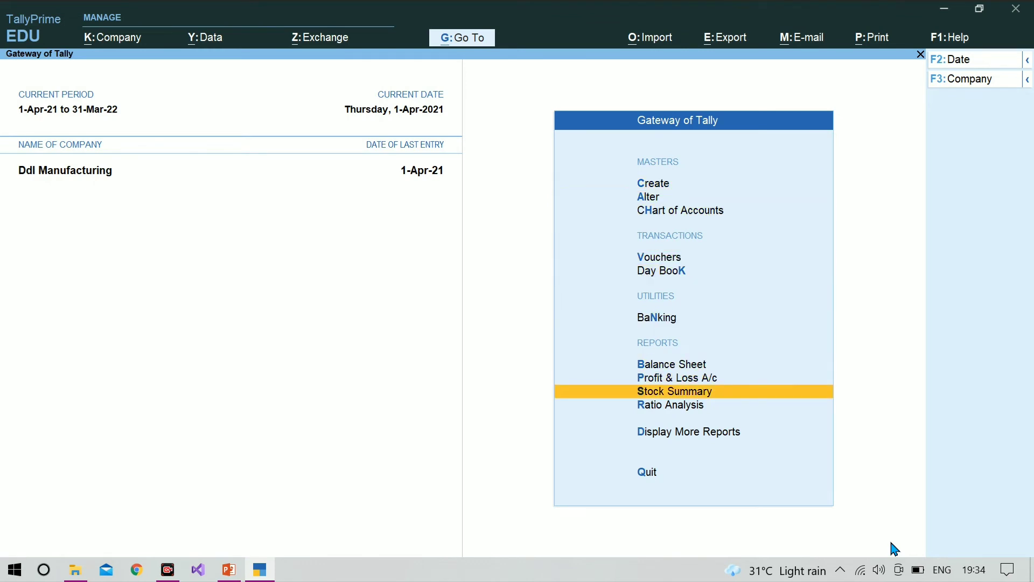
key(Return)
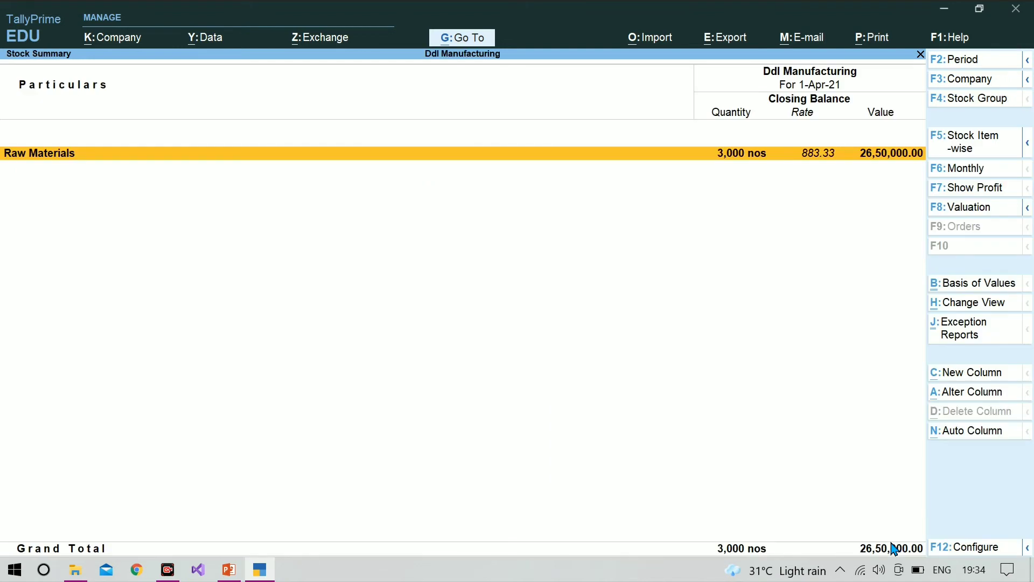
key(Return)
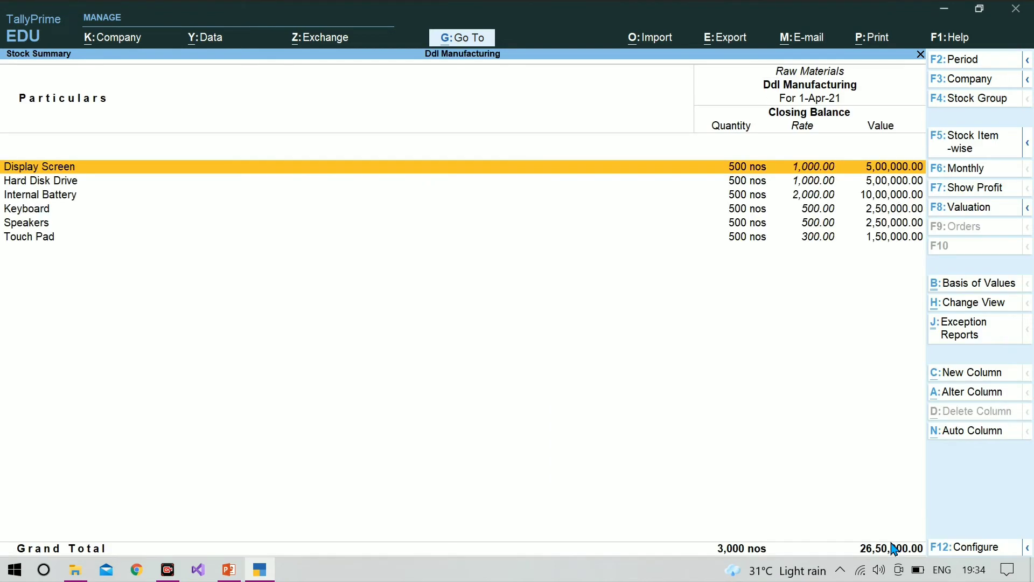
key(Return)
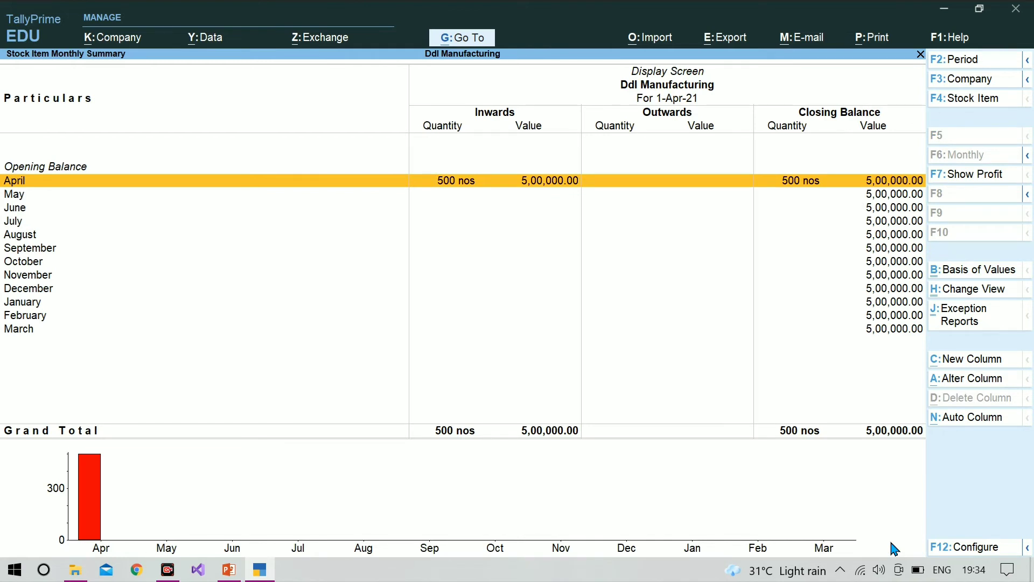
key(Escape)
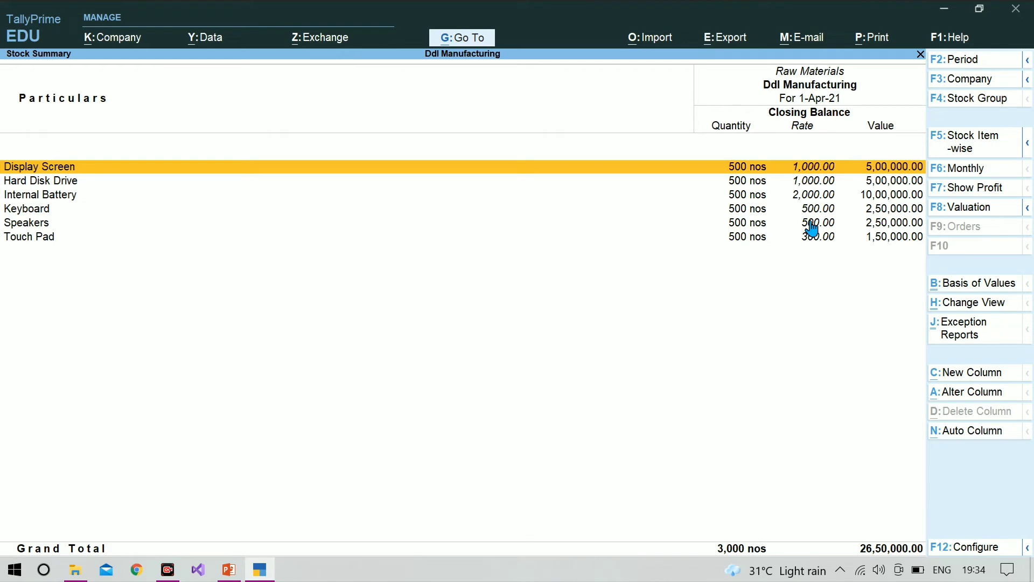
key(Escape)
key(Escape)
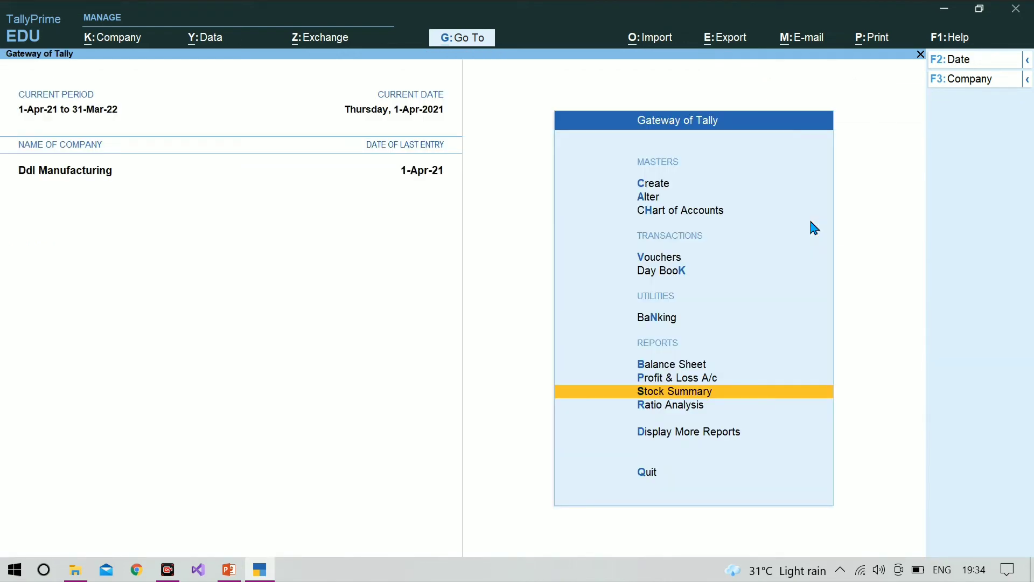
Open voucher entry and switch to a new Manufacturing Journal voucher
key(Up)
key(Up)
key(Up)
key(Up)
key(Up)
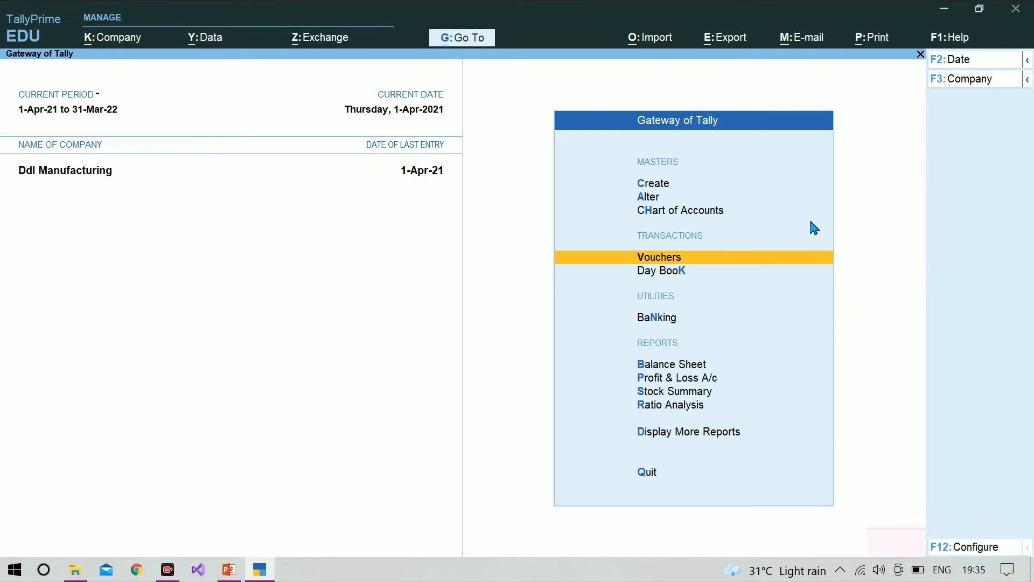
key(Return)
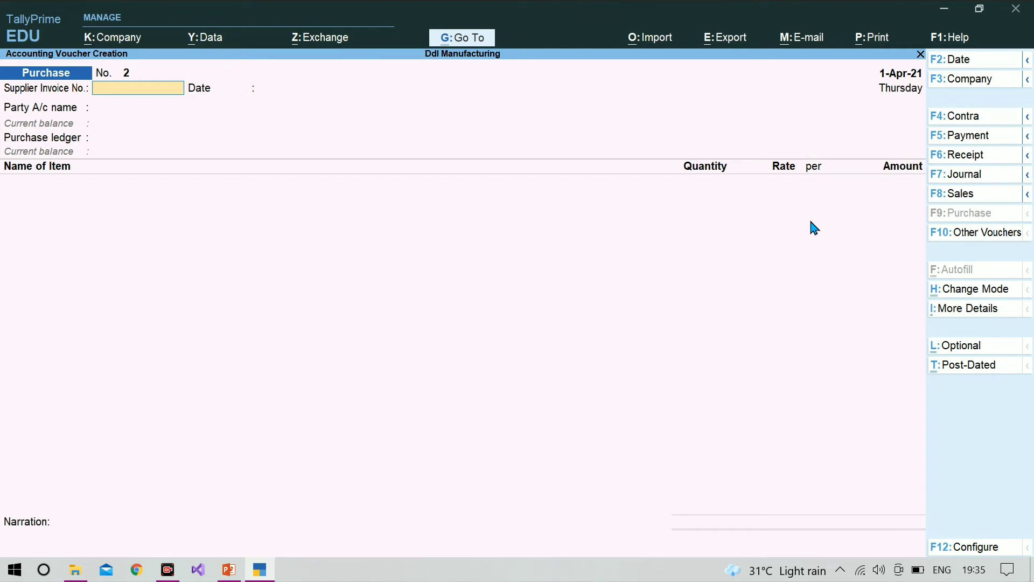
key(alt)
key(alt+F7)
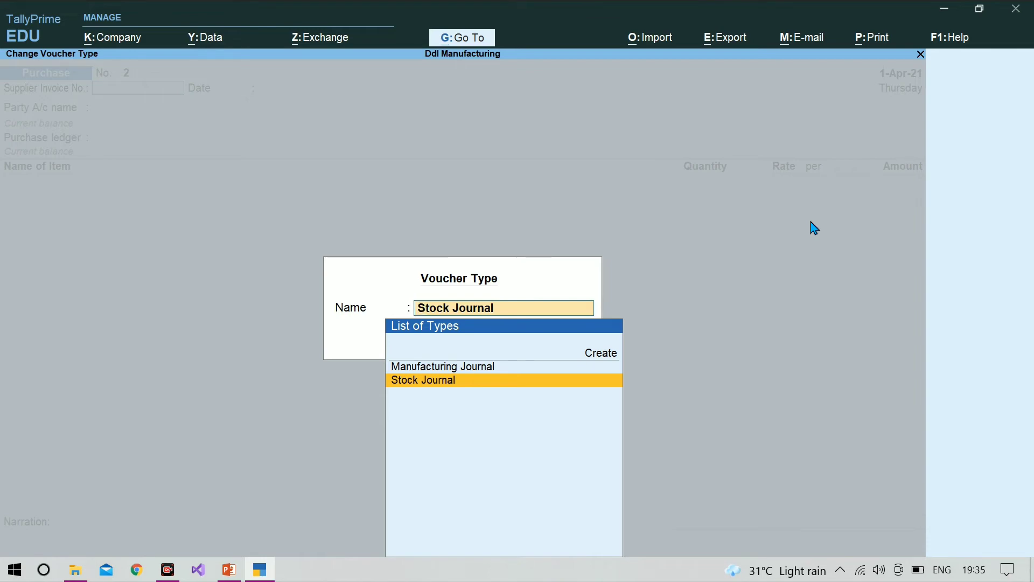
key(Up)
key(Return)
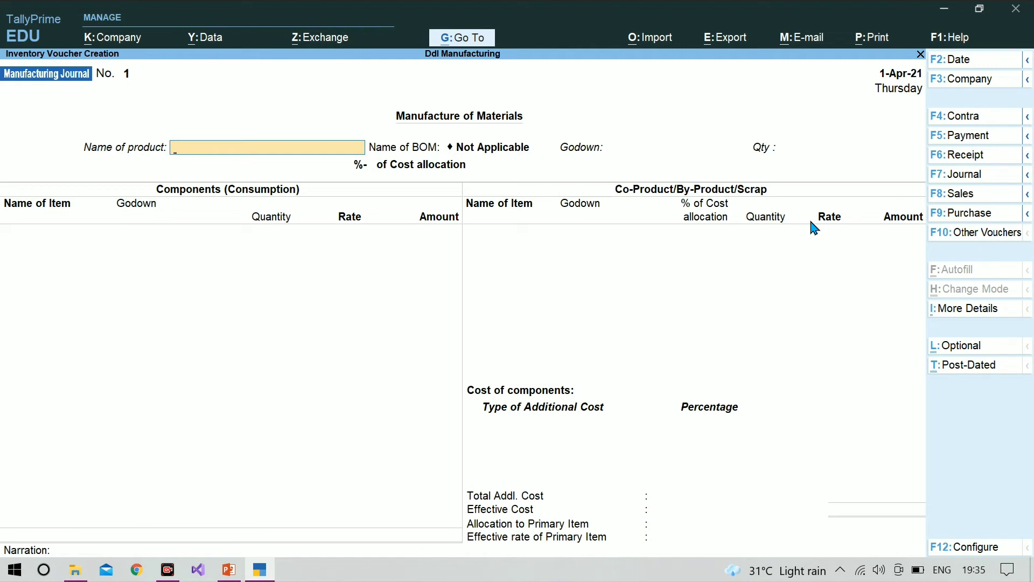
Choose Ddl Laptops as the product with the Black Laptops BOM, godown Balrampur and a quantity of 50 nos
text(D)
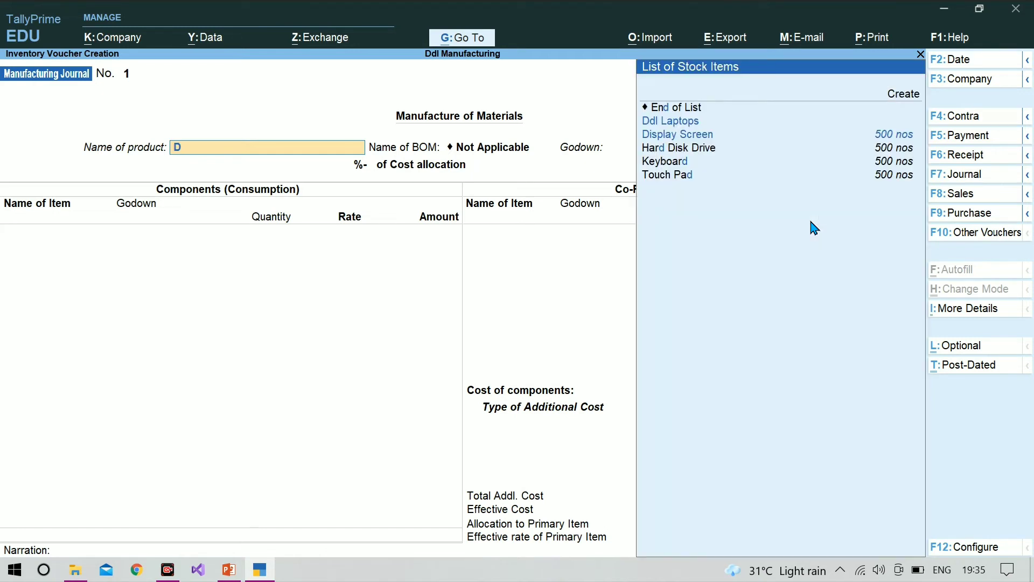
key(Down)
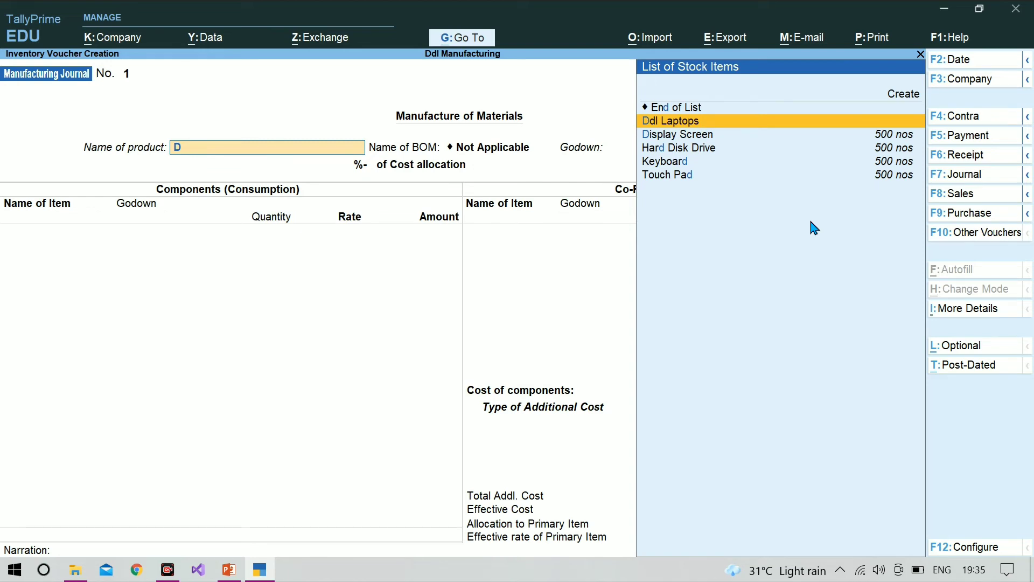
key(Return)
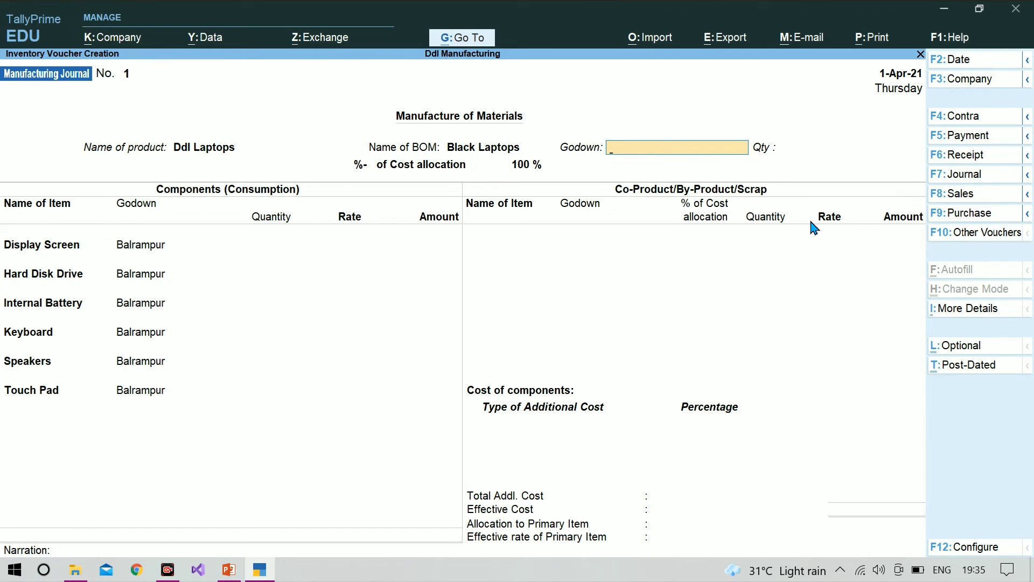
text(B)
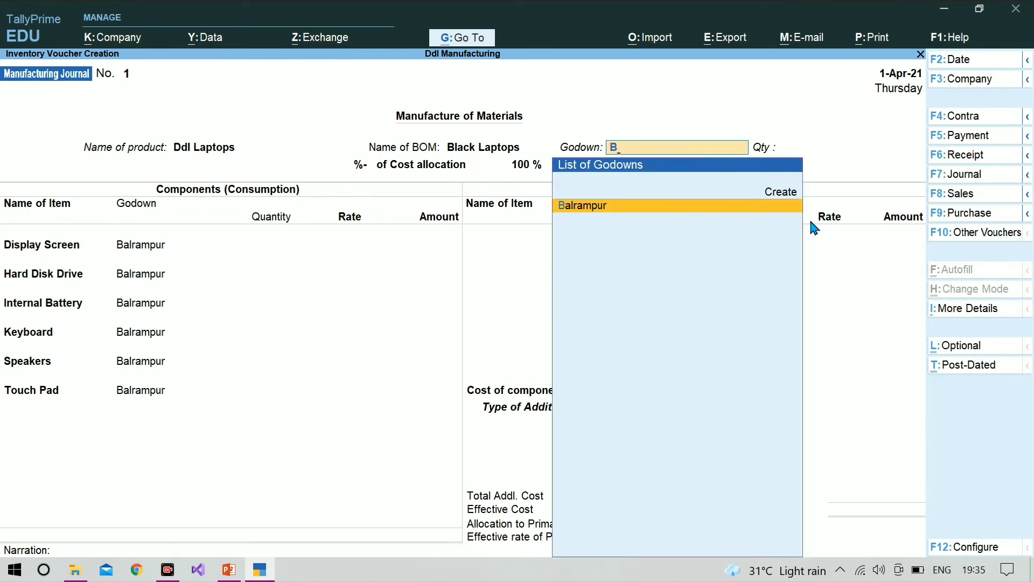
key(Return)
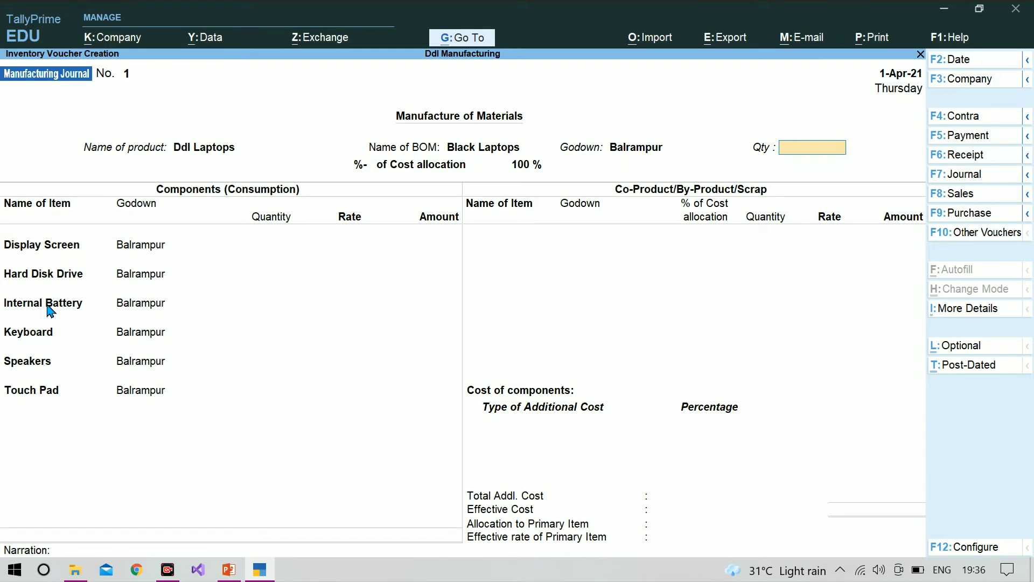
text(50)
key(Return)
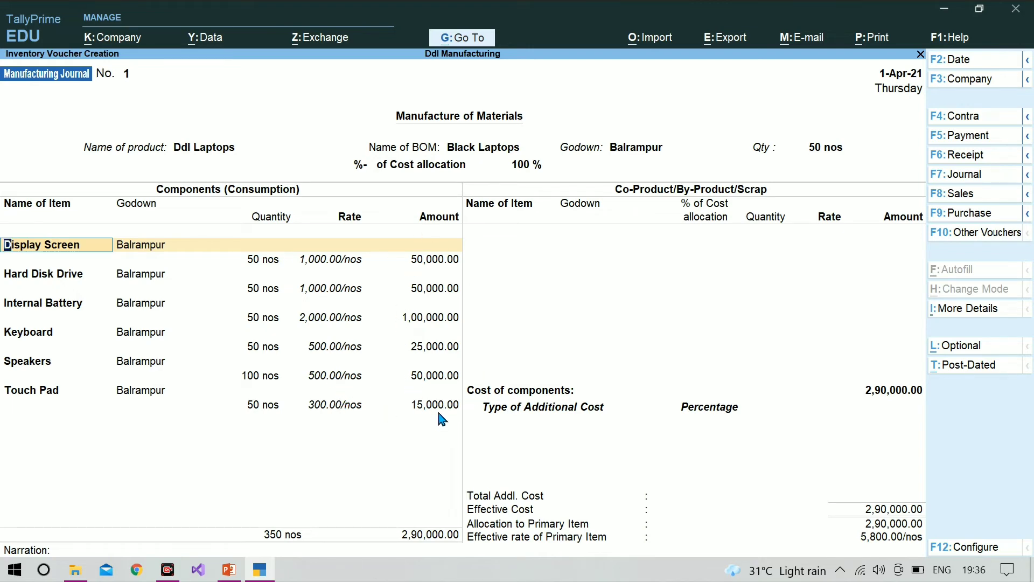
Accept the godown, quantity and rate of all component lines from Display Screen to Touch Pad, and end the co-product list without entries
key(Return)
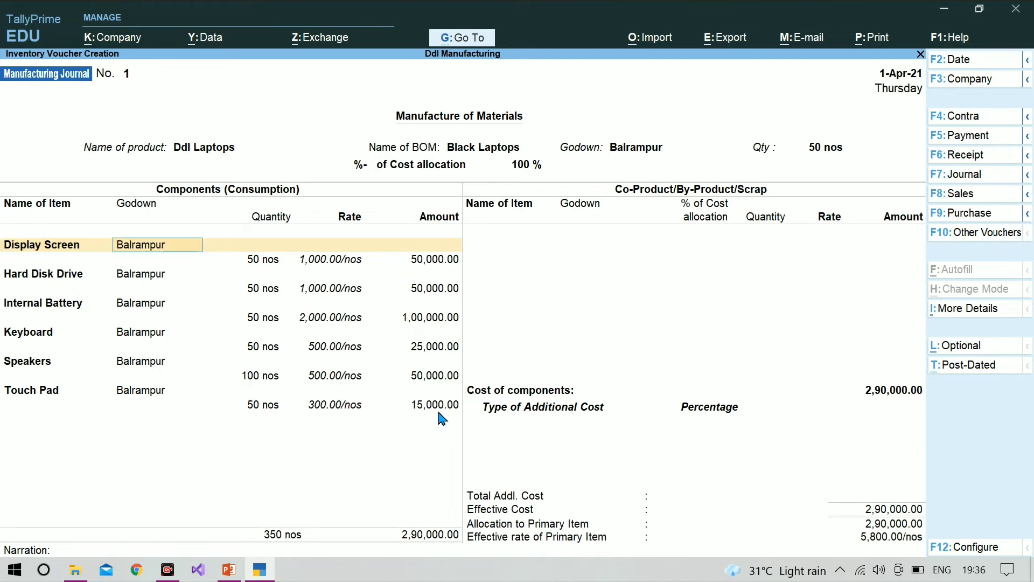
key(Return)
key(Return)
key(Return)
key(Return)
key(Return)
key(Return)
key(Return)
key(Return)
key(Return)
key(Return)
key(Return)
key(Return)
key(Return)
key(Return)
key(Return)
key(Return)
key(Return)
key(Return)
key(Return)
key(Return)
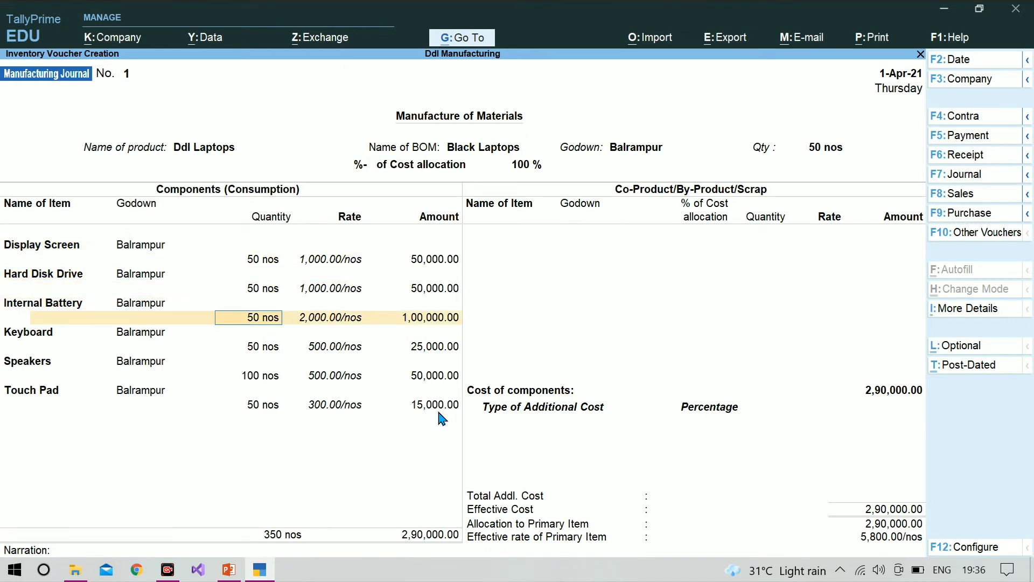
key(Return)
key(Return)
key(Return)
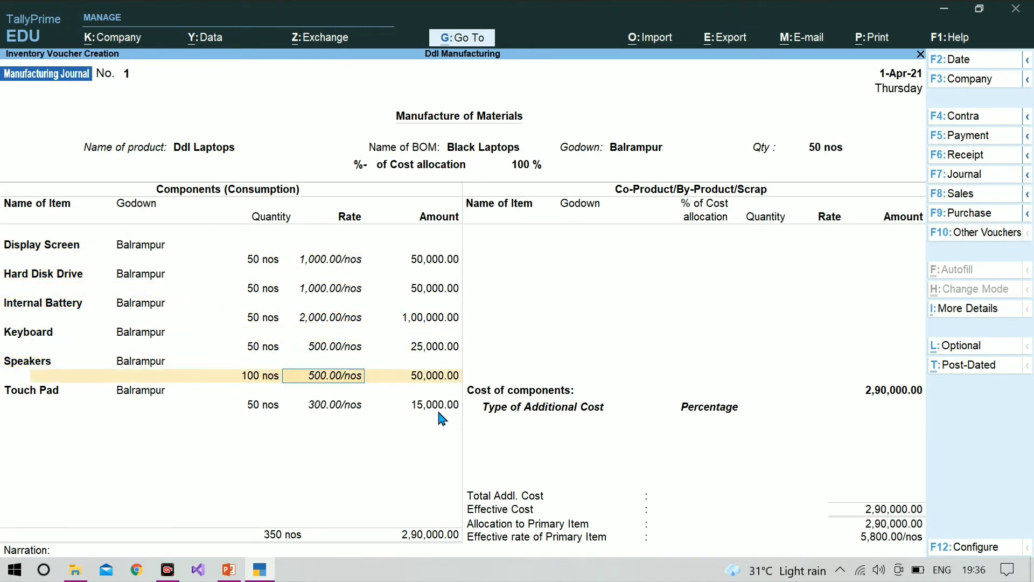
key(Return)
key(Return)
key(Return)
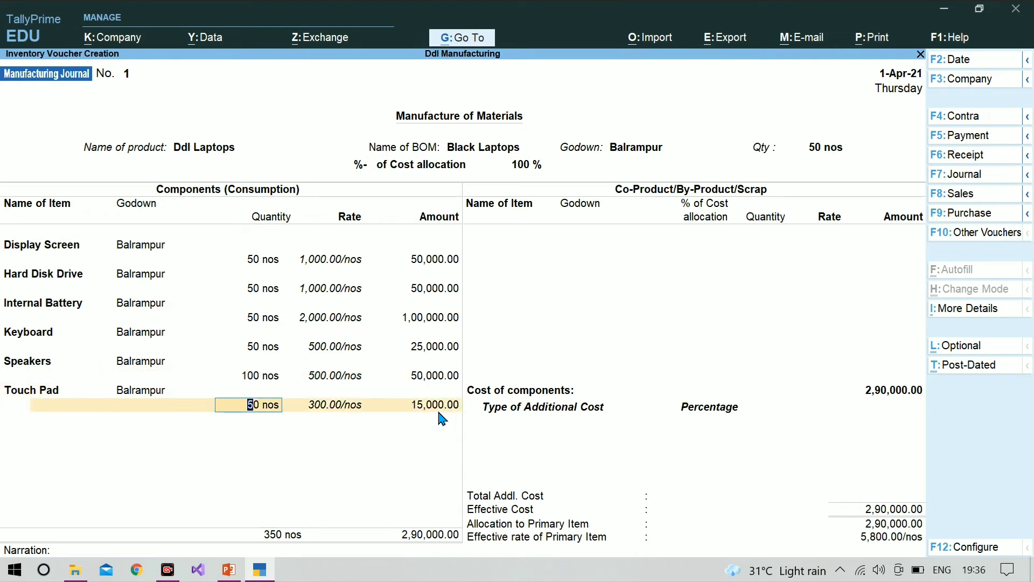
key(Return)
key(Return)
key(Return)
key(Return)
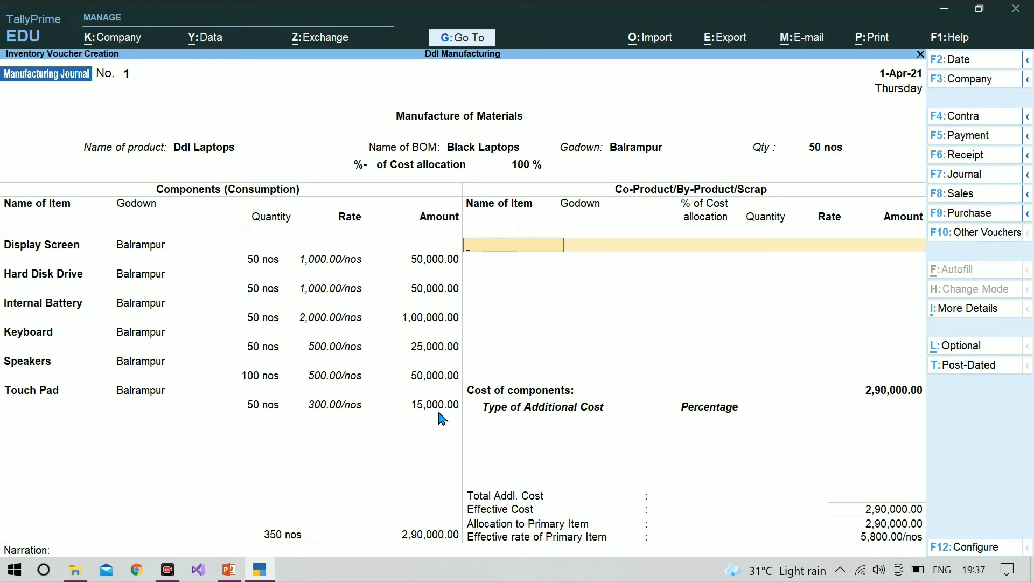
key(Return)
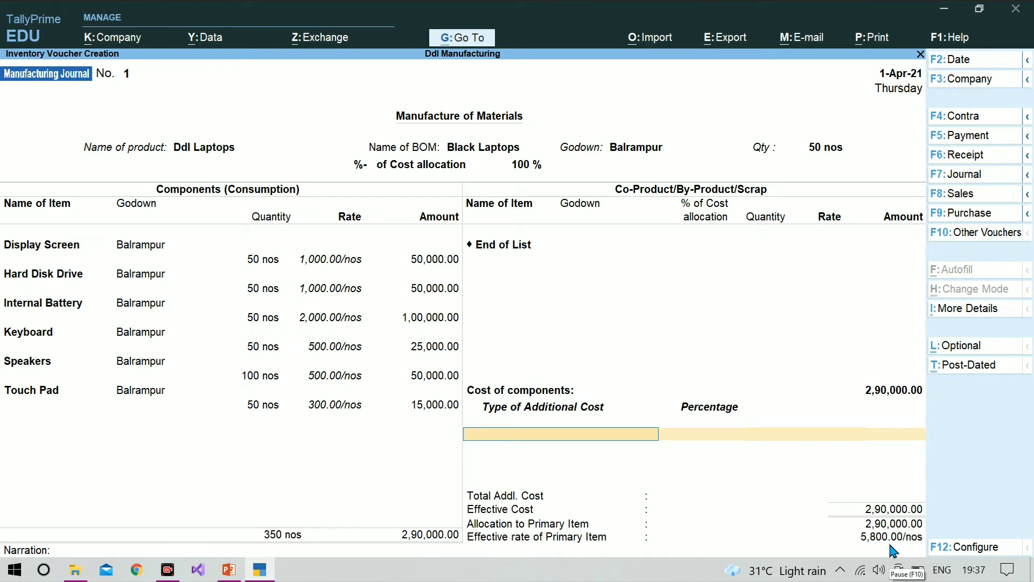
Create a new ledger named Labour Charge from the Type of Additional Cost entry
text(l)
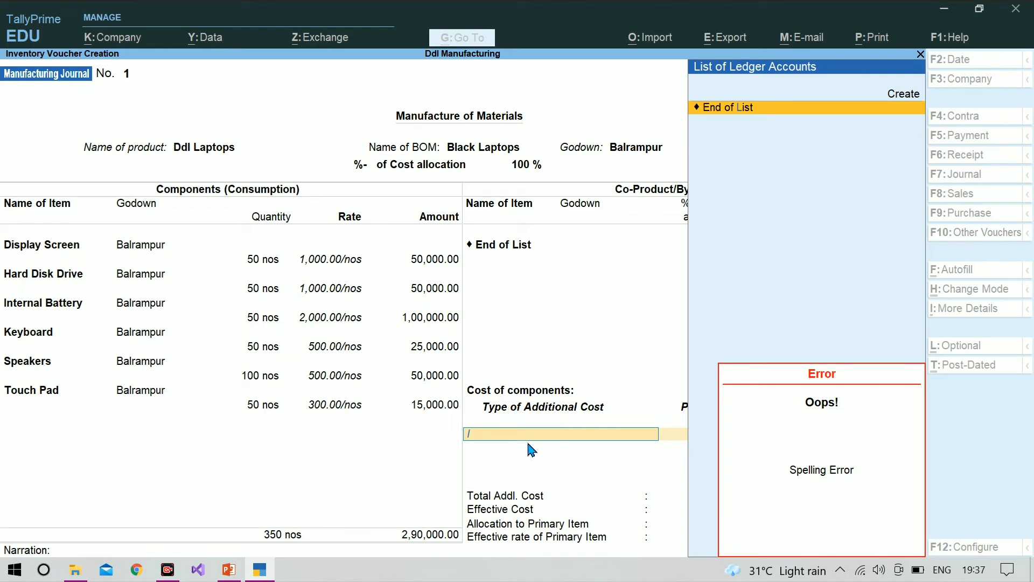
key(alt+c)
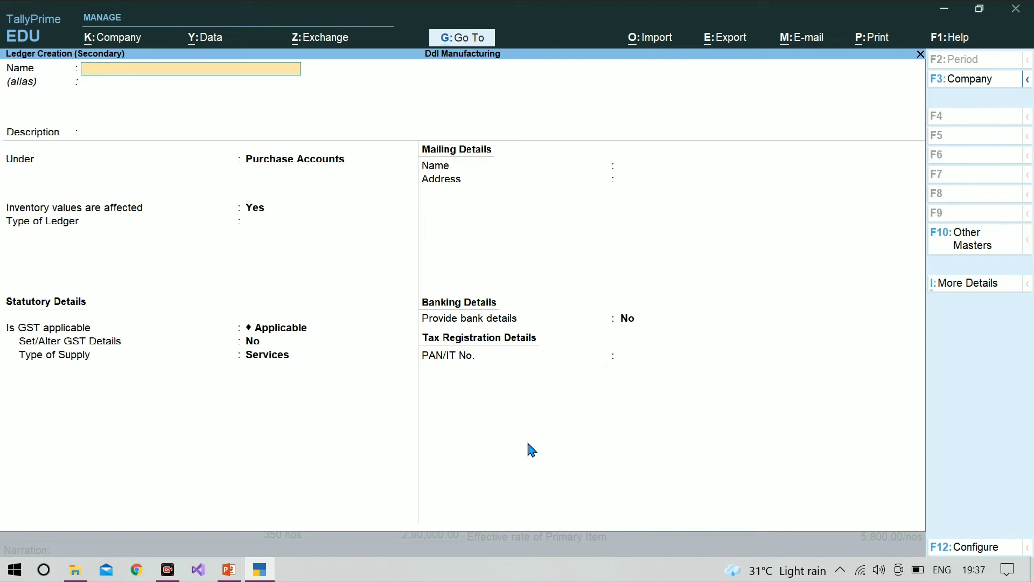
text(abour Charge)
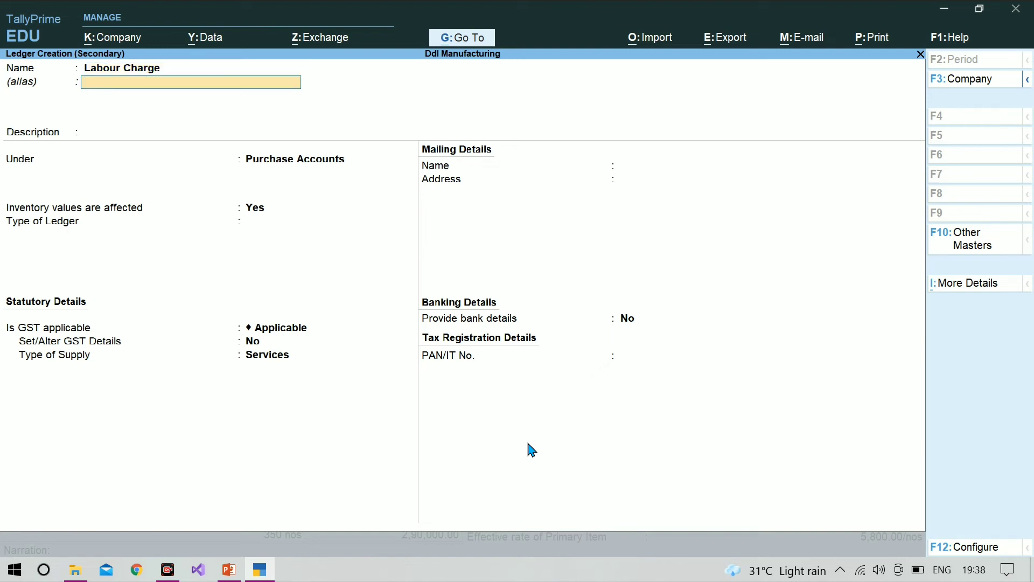
Place the Labour Charge ledger under Direct Expenses, keep inventory values unaffected and type of ledger Not Applicable, and save it
key(Return)
key(Return)
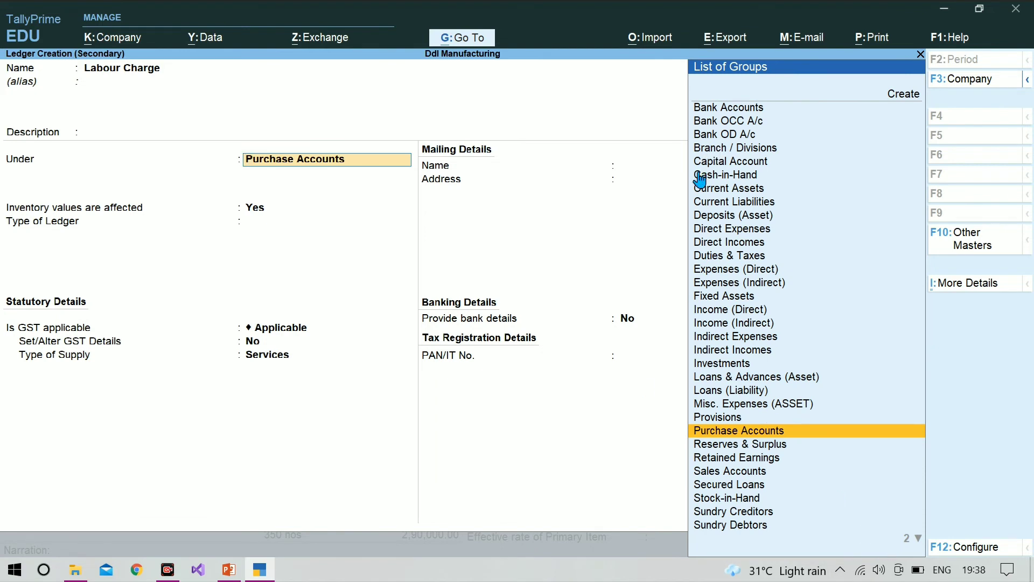
text(D)
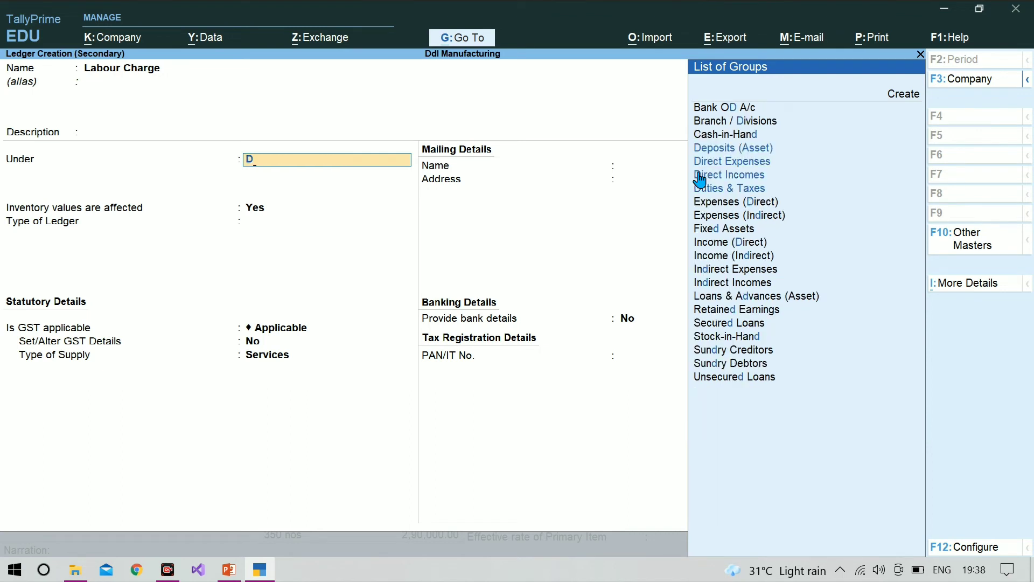
text(ir)
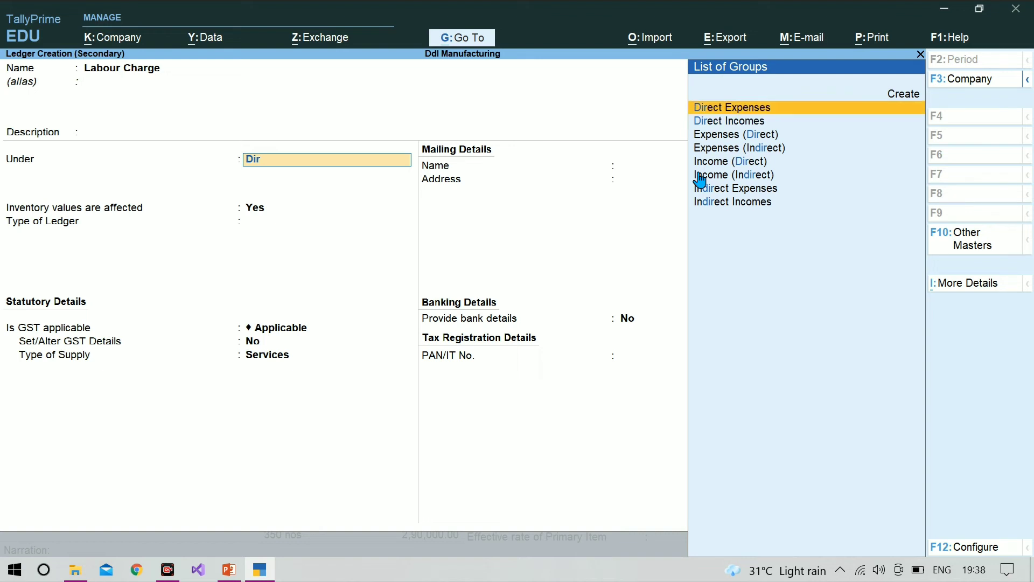
key(Return)
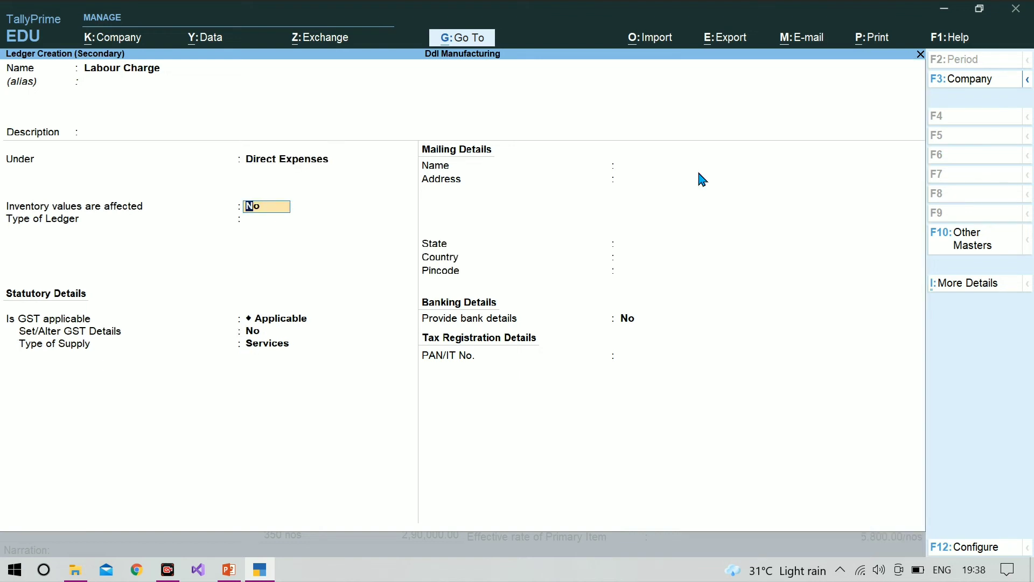
key(Return)
key(Return)
key(Return)
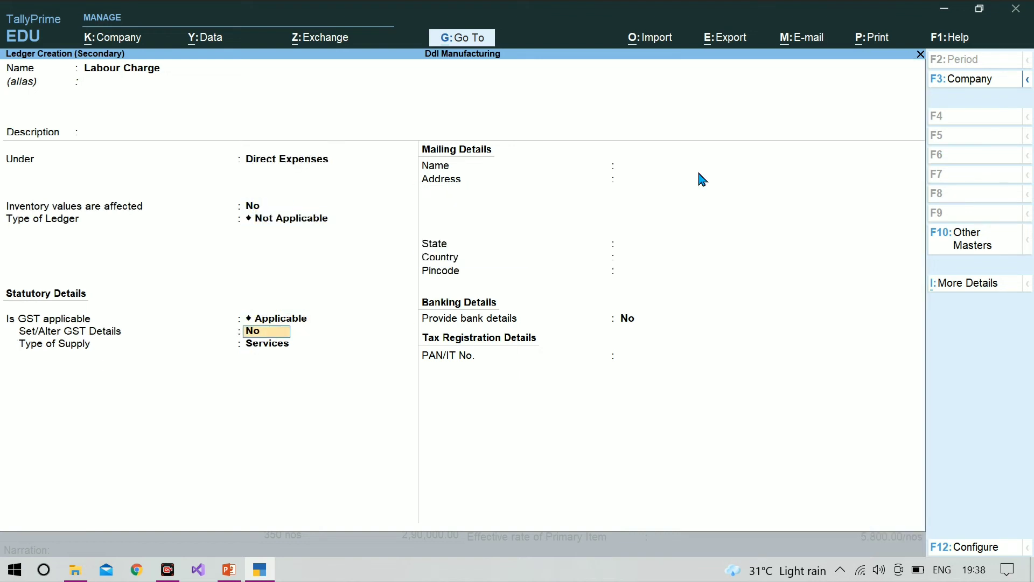
key(ctrl+a)
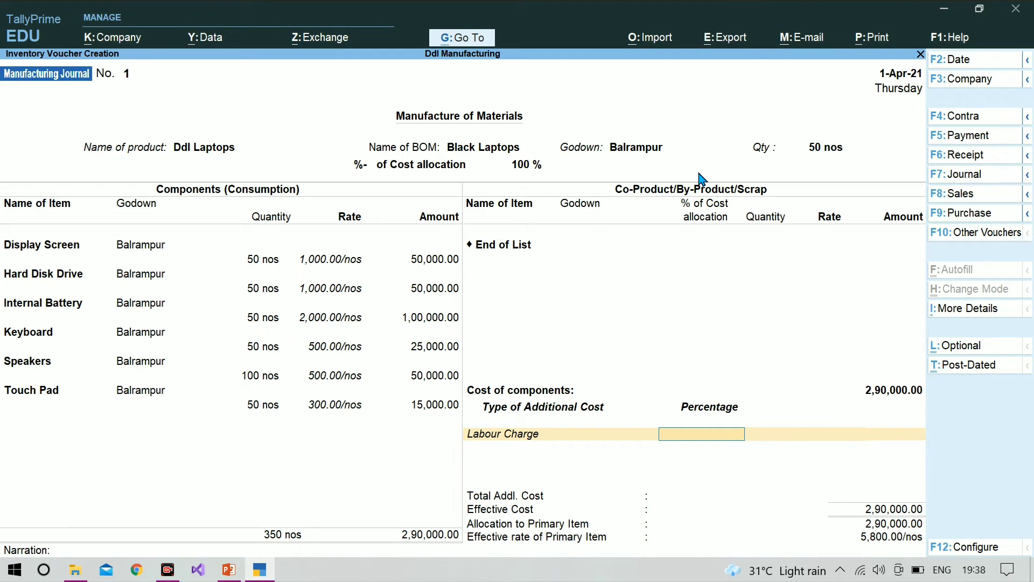
Check the labour cost on the PowerPoint exercise slide, return to TallyPrime and enter 2000 as the Labour Charge amount
key(Return)
click(231, 573)
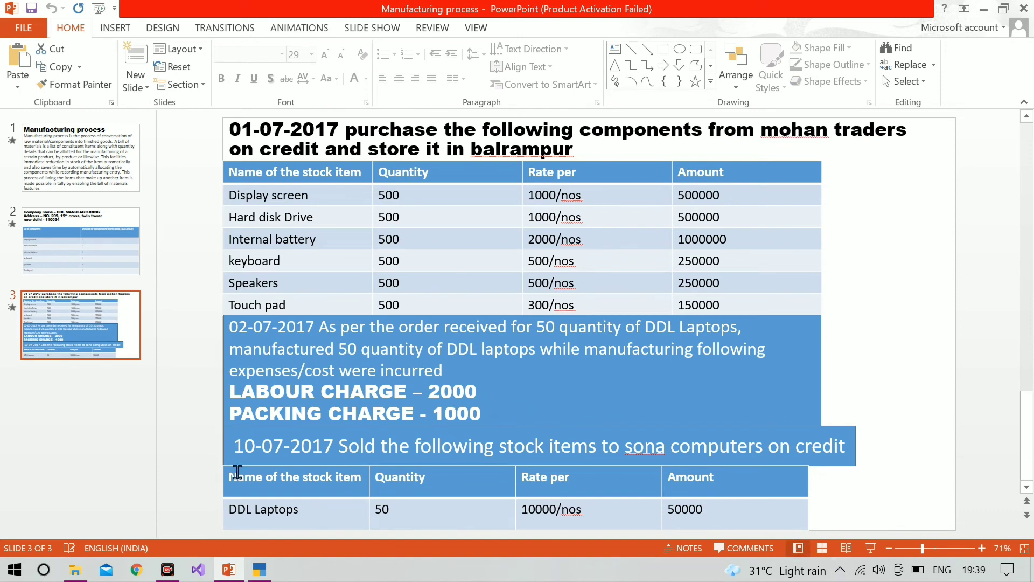
click(260, 575)
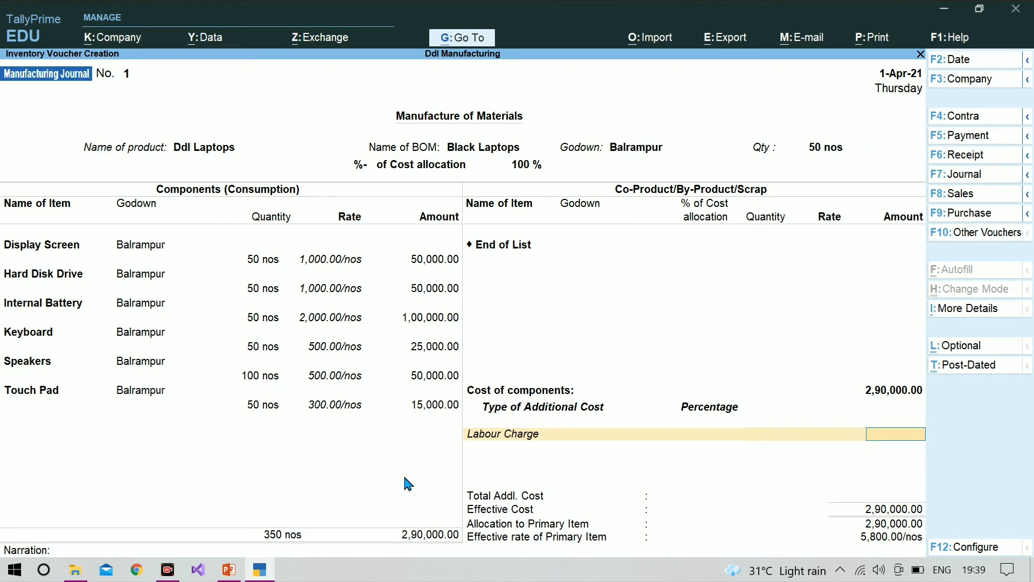
text(2000)
key(Return)
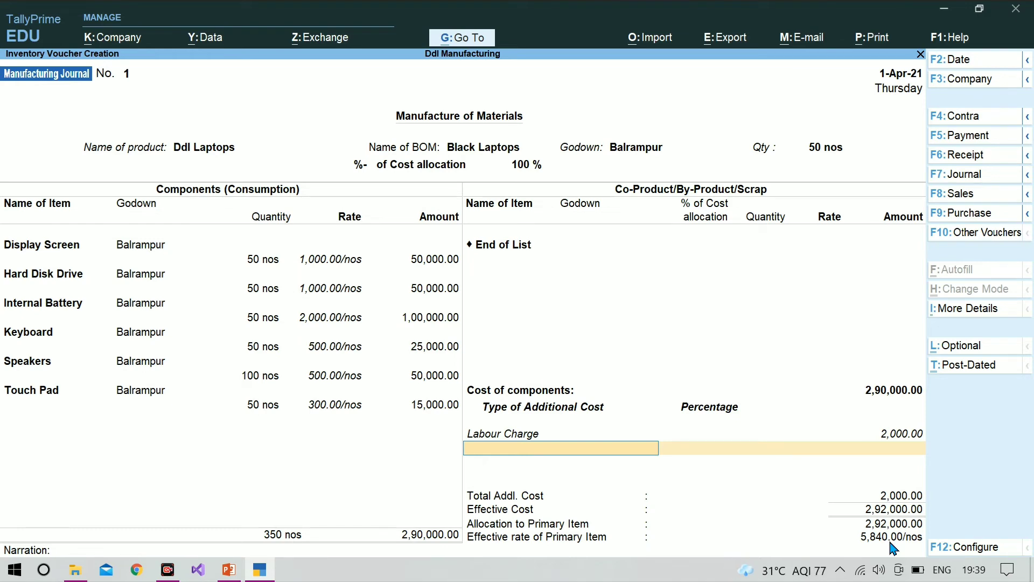
Start a second additional-cost ledger named Packing Charge under Direct Expenses, accepting the default inventory, ledger type and GST settings
key(alt+c)
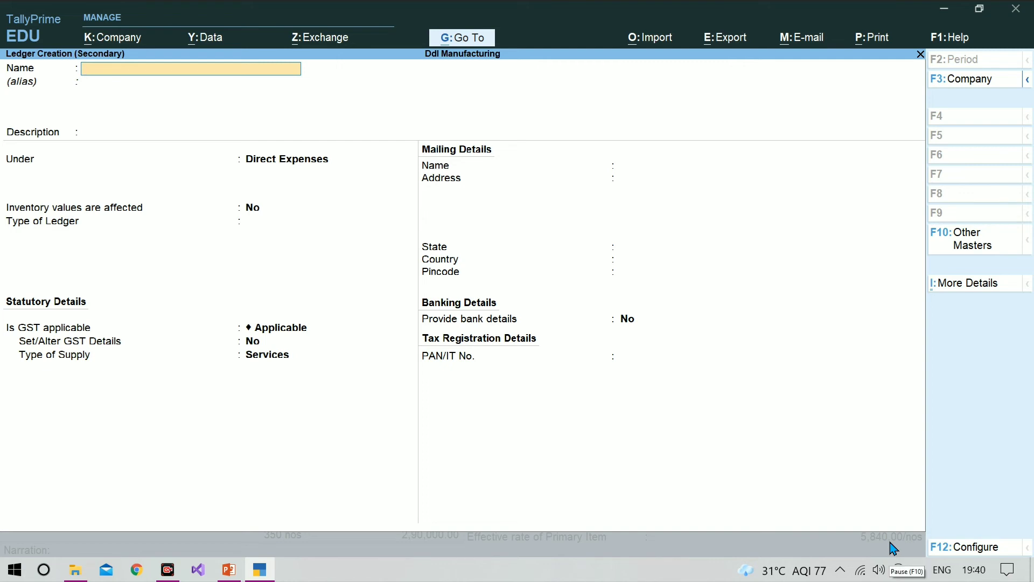
text(Packin)
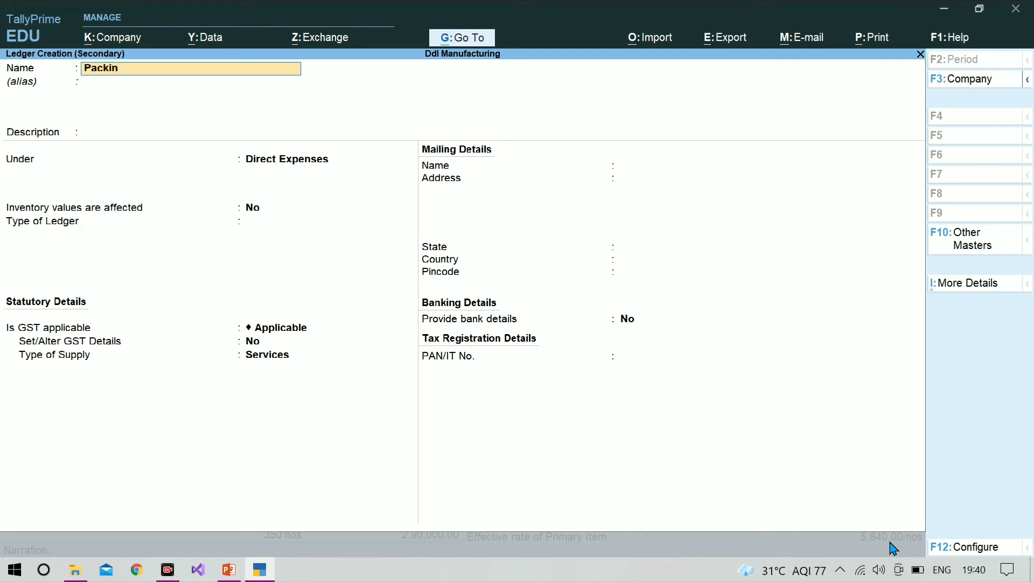
text(g Charge)
key(Return)
key(Return)
key(Return)
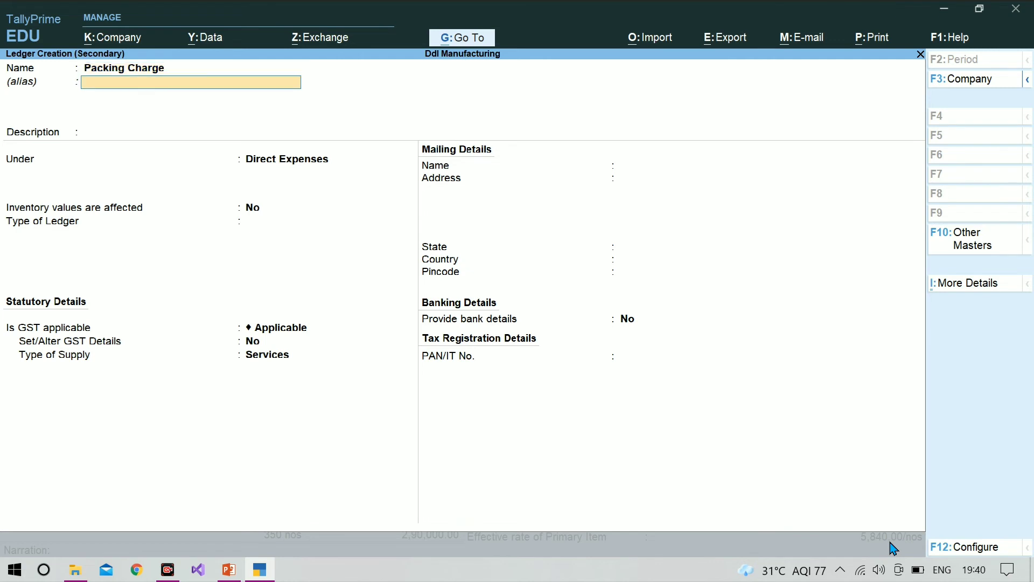
key(Return)
key(Return)
key(Return)
key(Return)
key(Return)
key(Return)
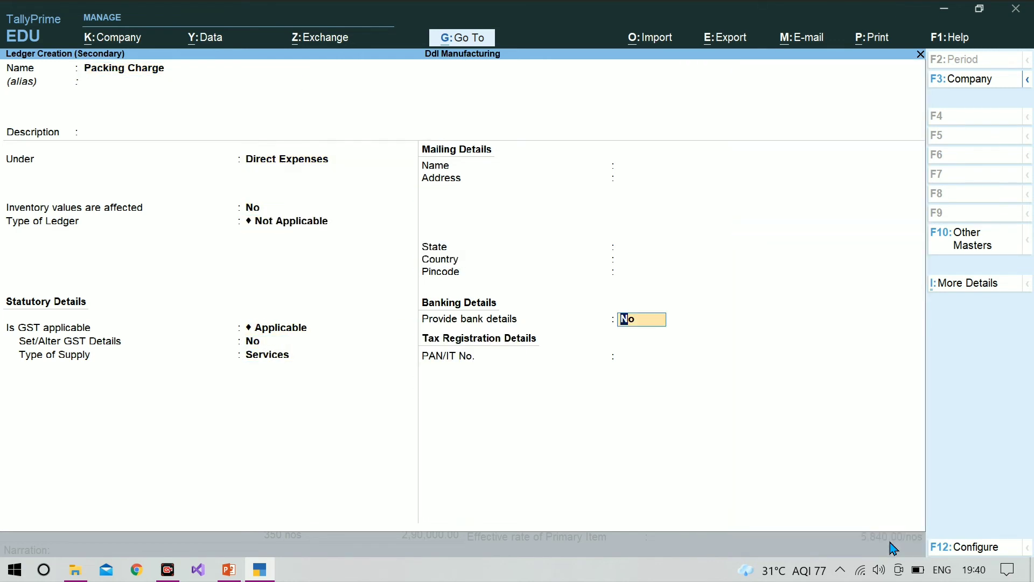
Set the Packing Charge ledger's type of supply to Goods and save the ledger
key(BackSpace)
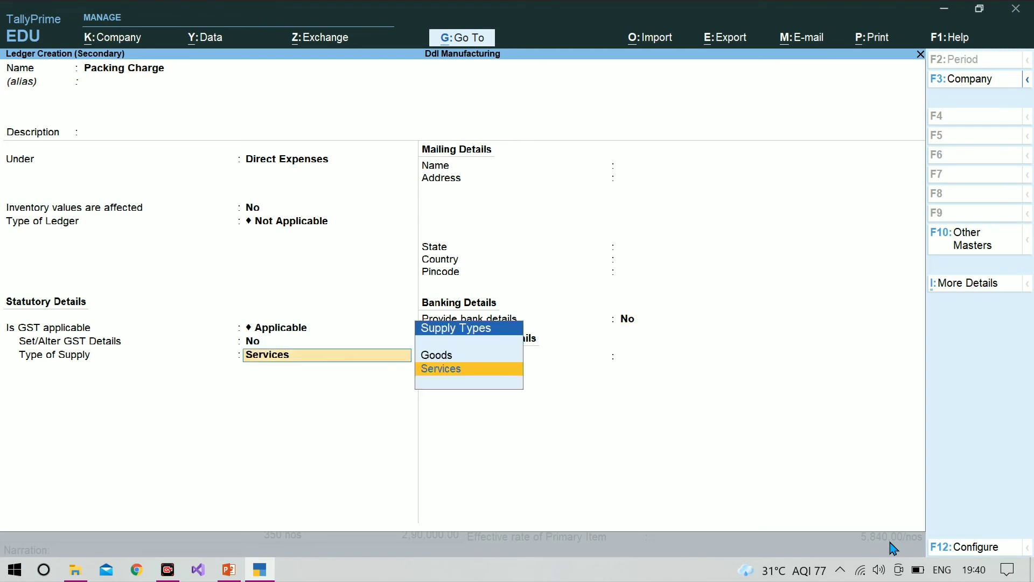
key(Up)
key(Return)
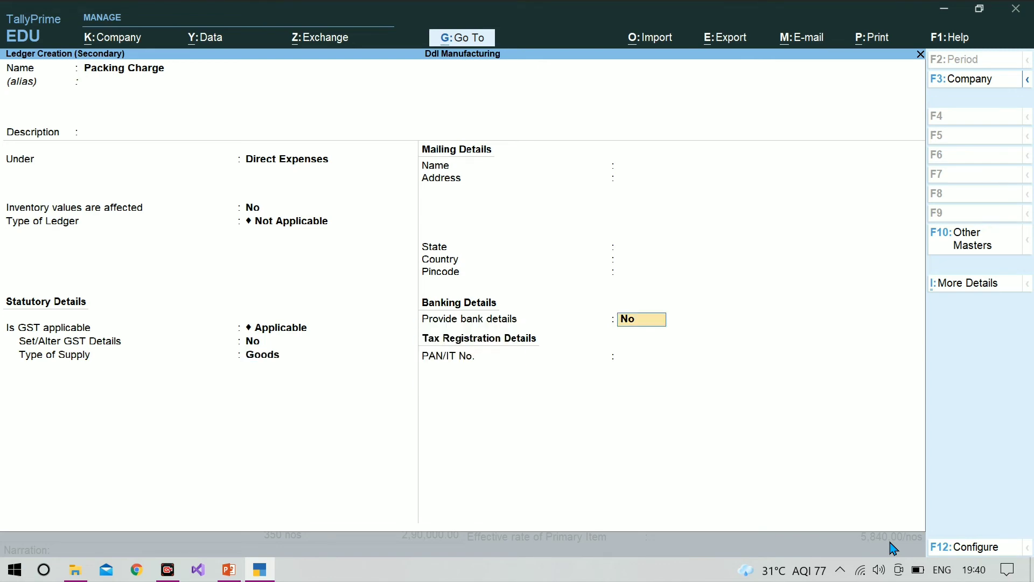
key(ctrl)
key(ctrl+a)
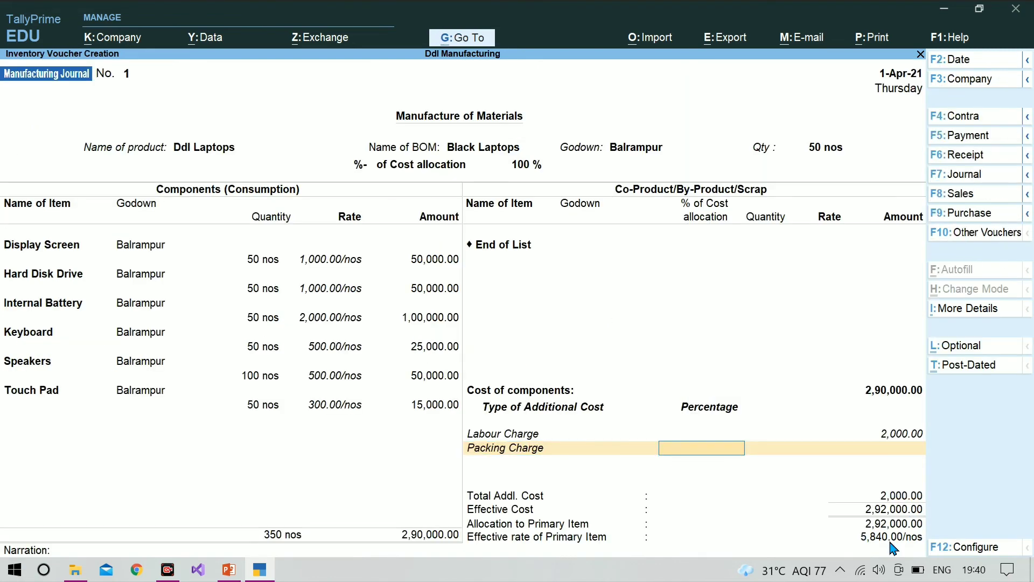
Enter 1000 as the Packing Charge amount, save the Manufacturing Journal voucher and leave voucher entry
key(Return)
text(1000)
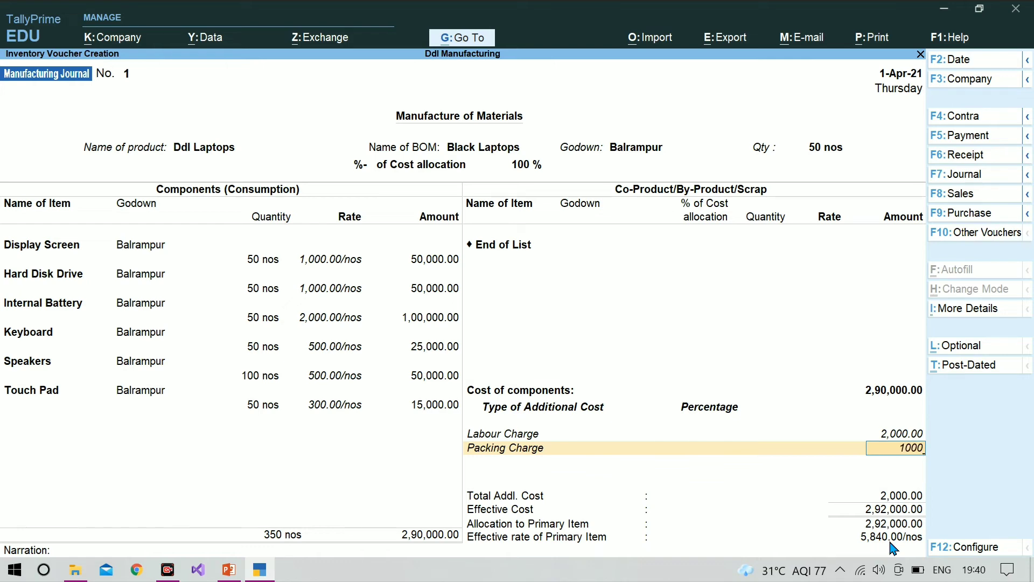
key(Return)
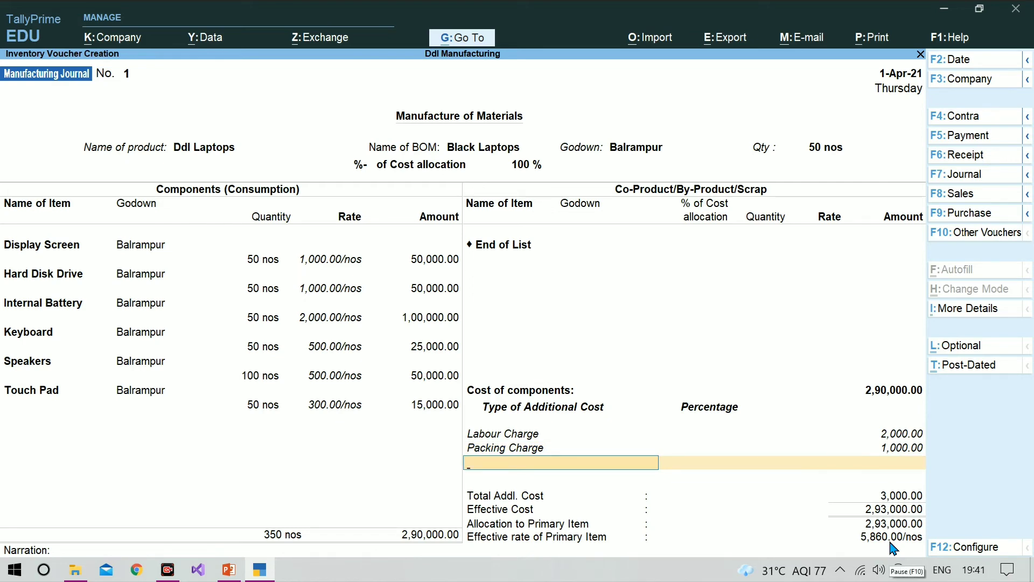
key(Return)
key(Return)
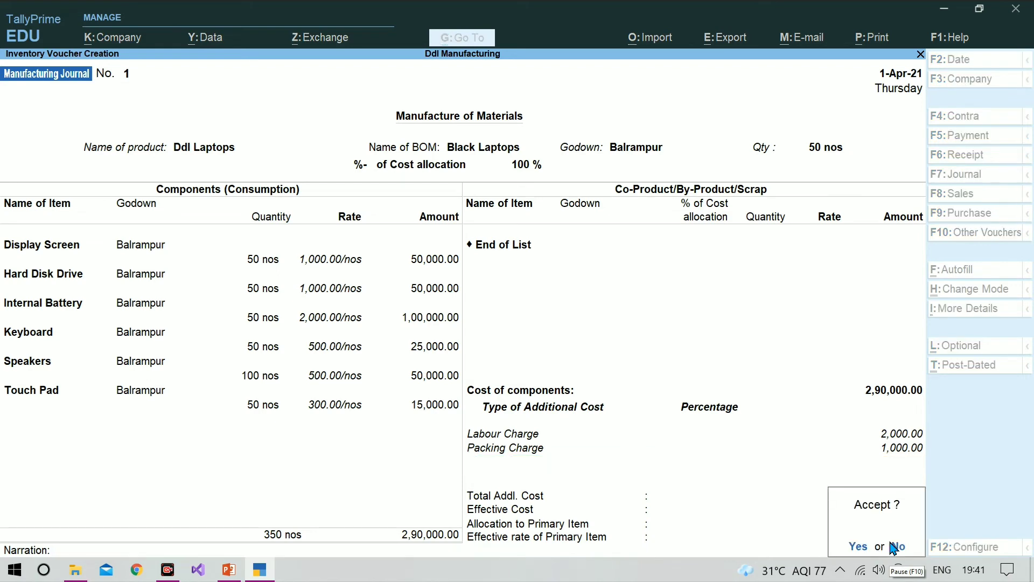
key(Return)
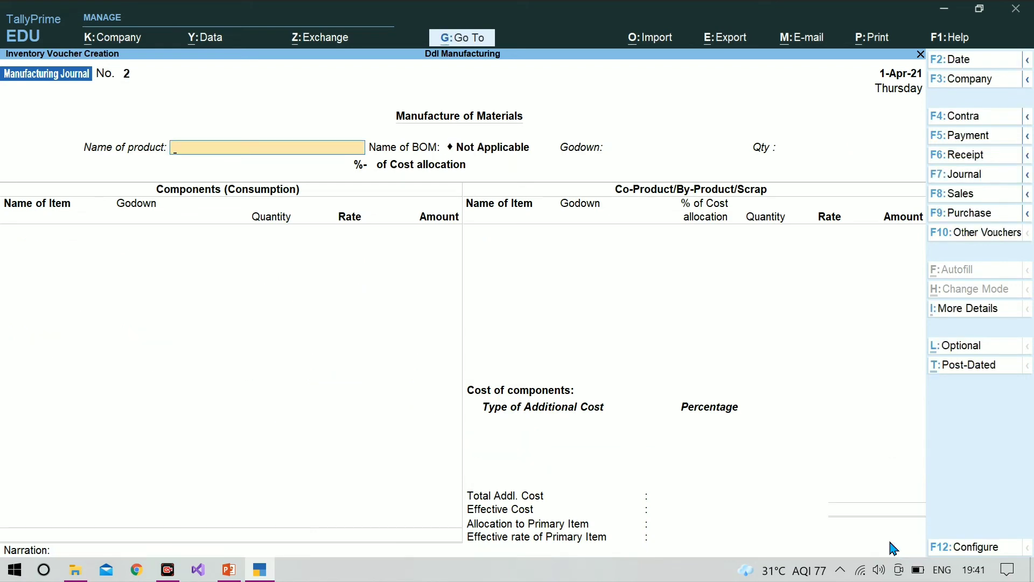
key(Escape)
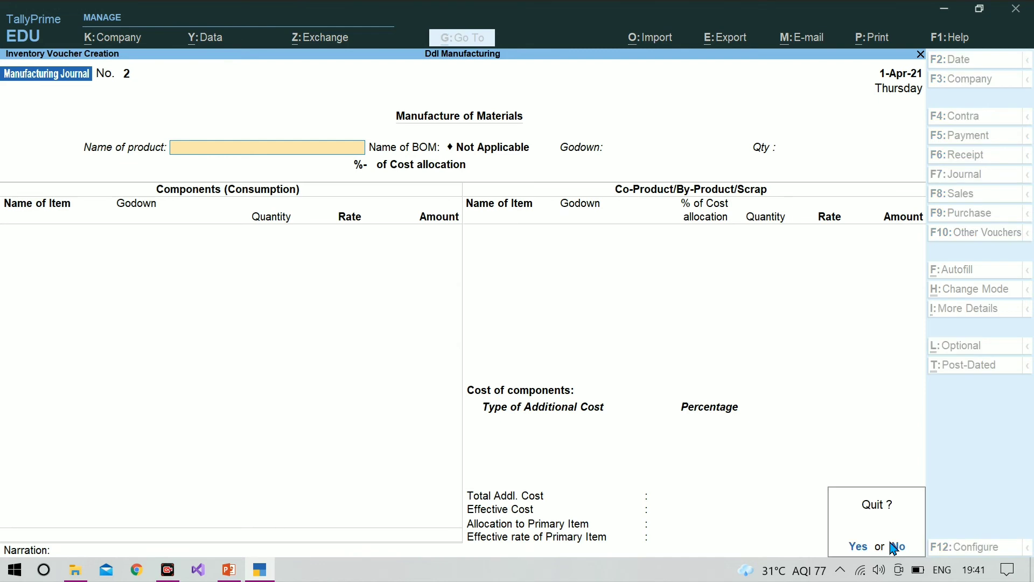
key(Return)
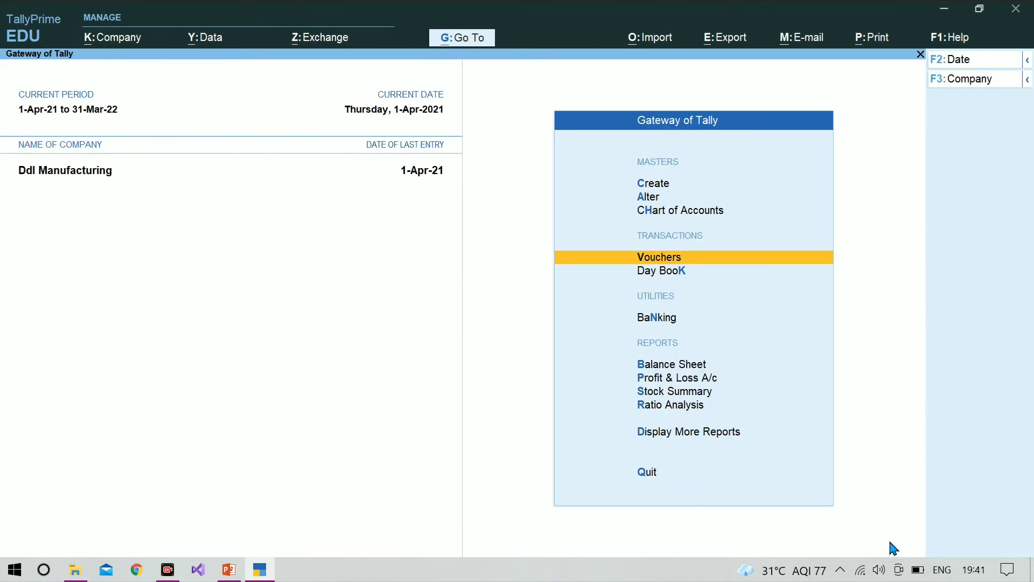
Examine Ddl Laptops under Finished Goods in the Stock Summary, down to its April Manufacturing Journal voucher, and close the voucher
key(Down)
key(Down)
key(Down)
key(Down)
key(Down)
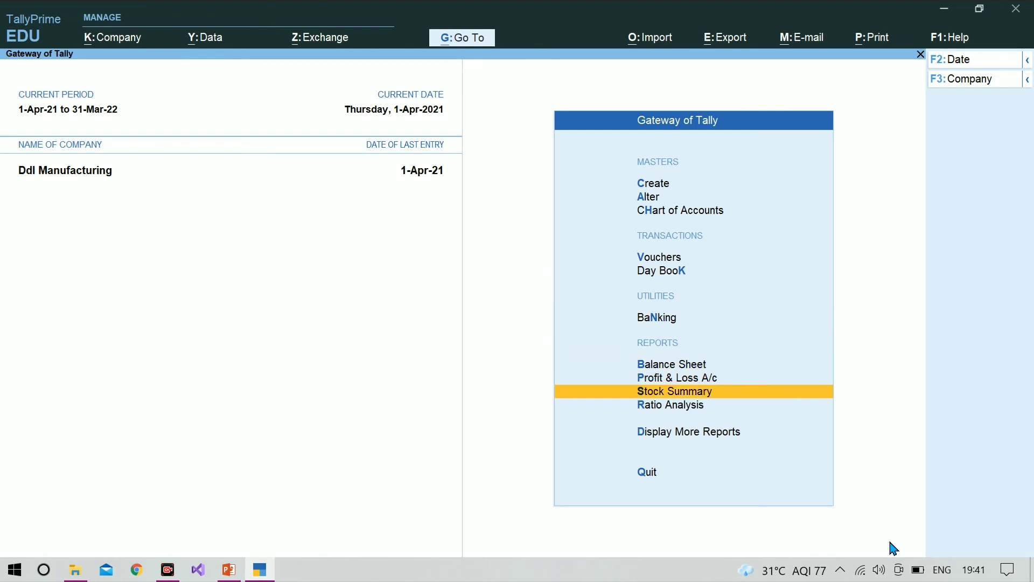
key(Return)
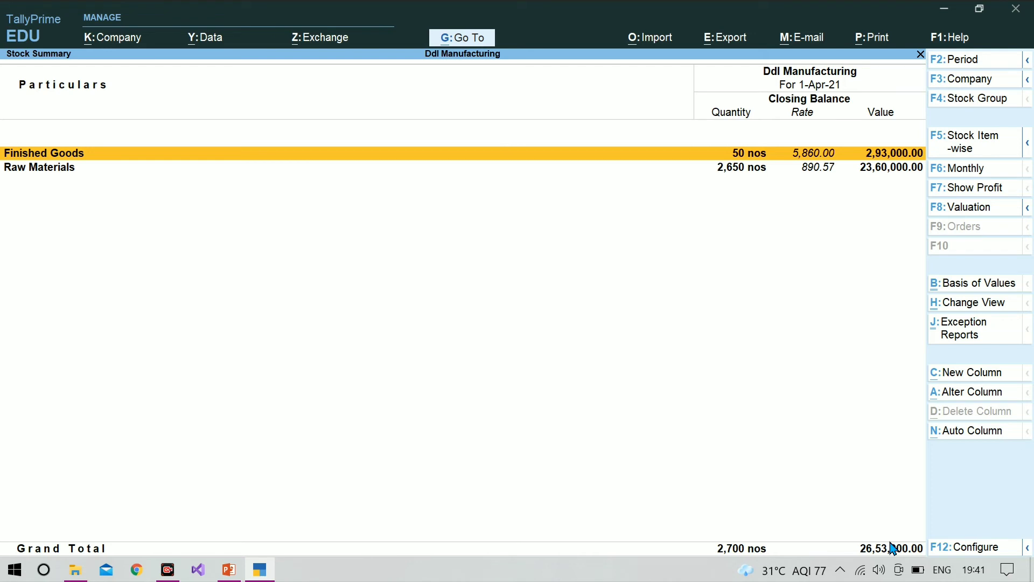
key(Return)
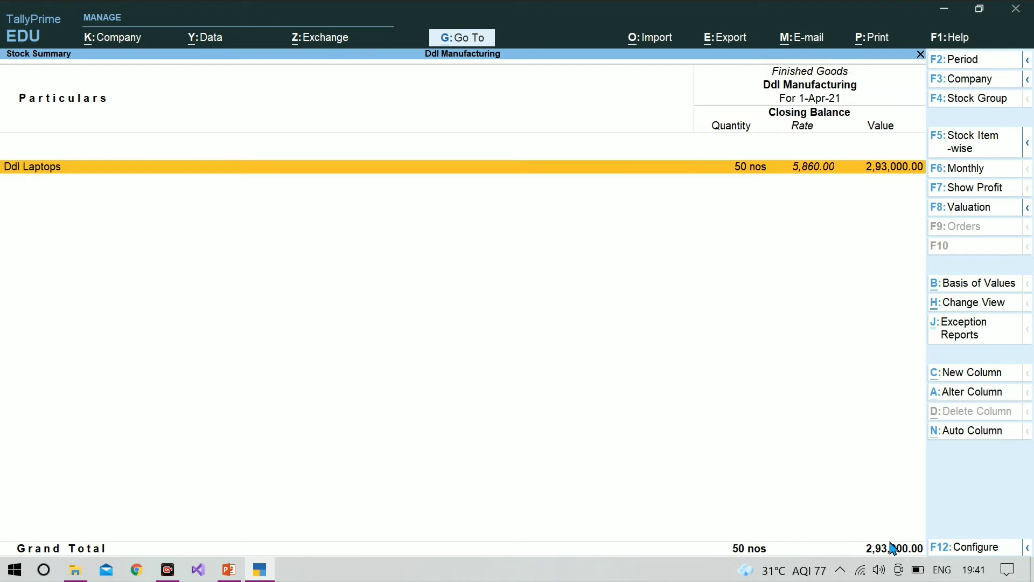
key(Return)
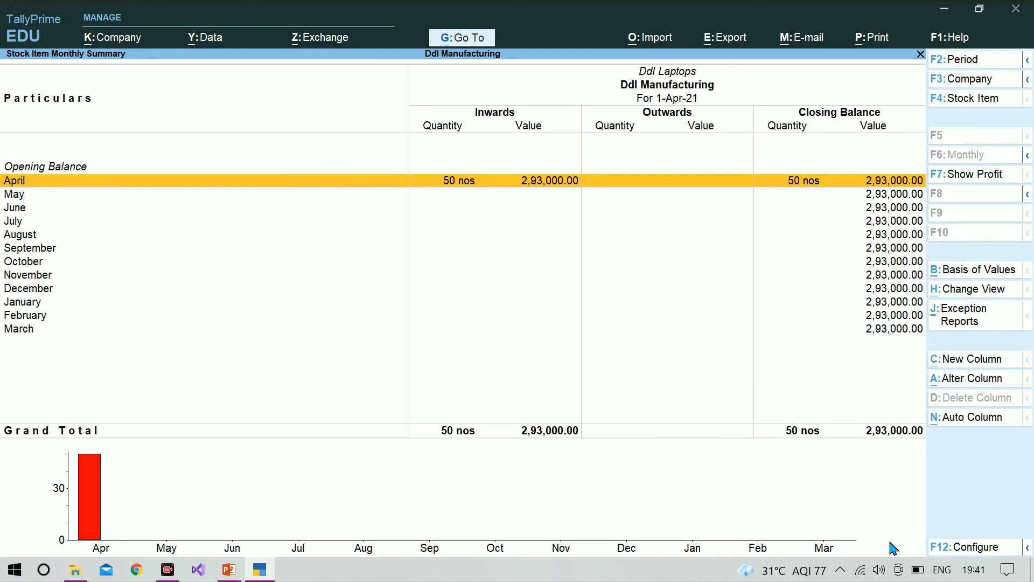
key(Return)
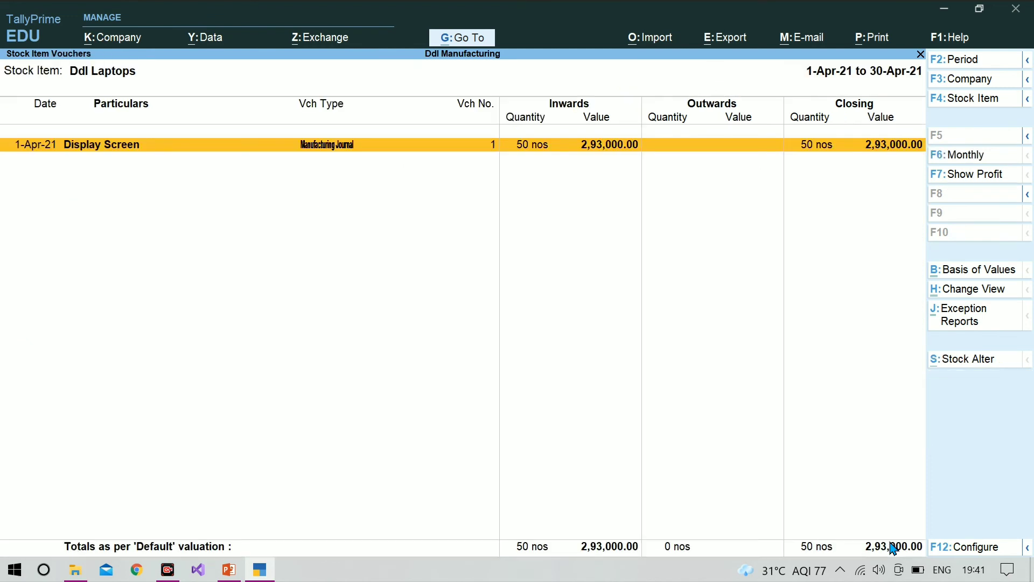
key(Return)
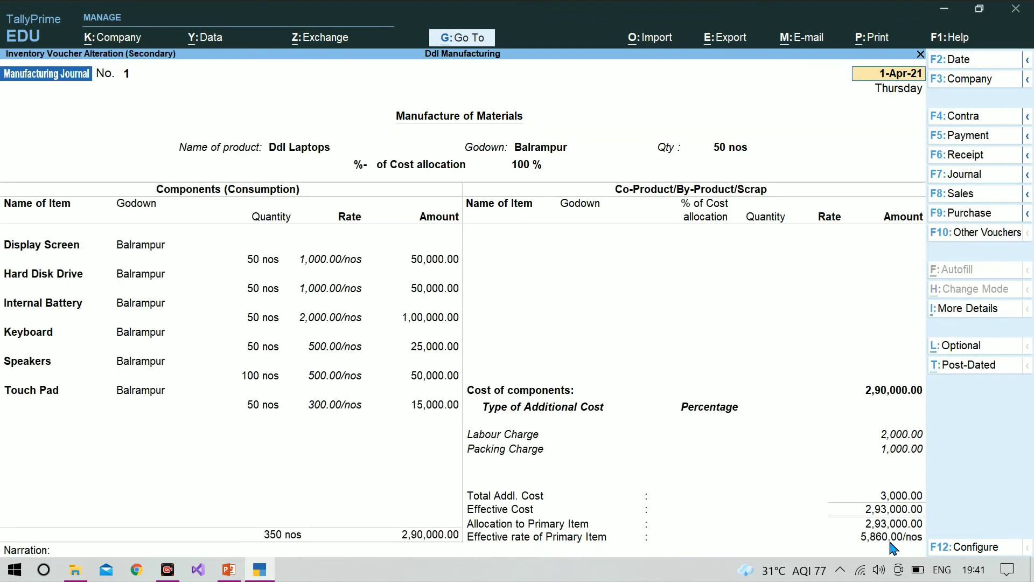
key(Escape)
key(y)
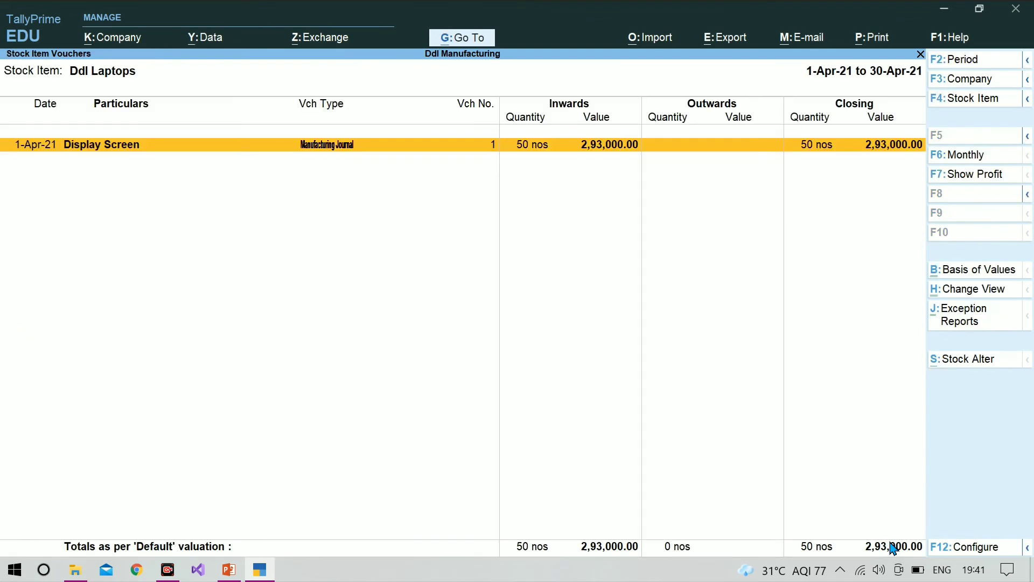
Go back to the Stock Summary, examine the closing stock of the Raw Materials items and leave the report
key(Escape)
key(Escape)
key(Escape)
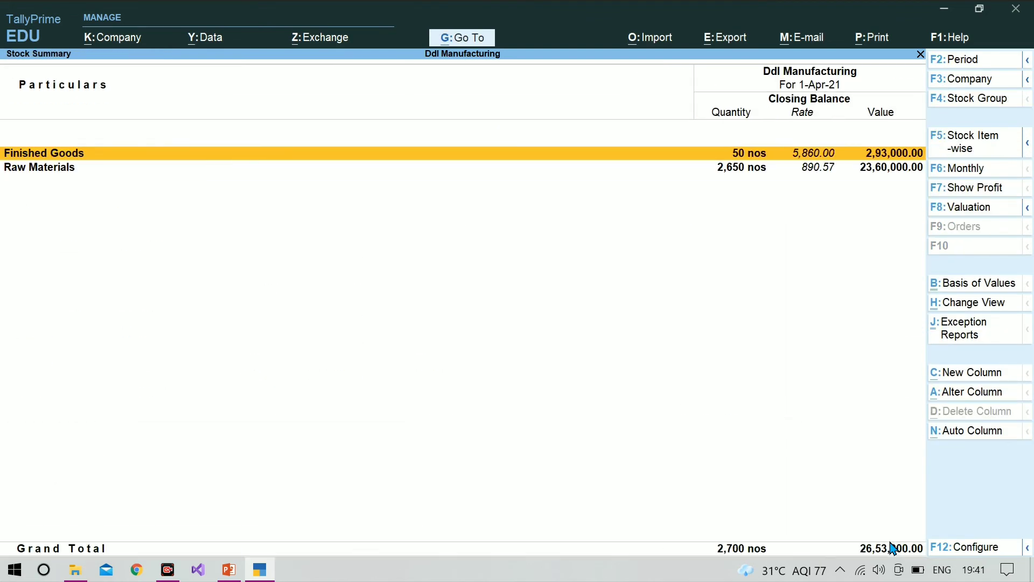
key(Down)
key(Return)
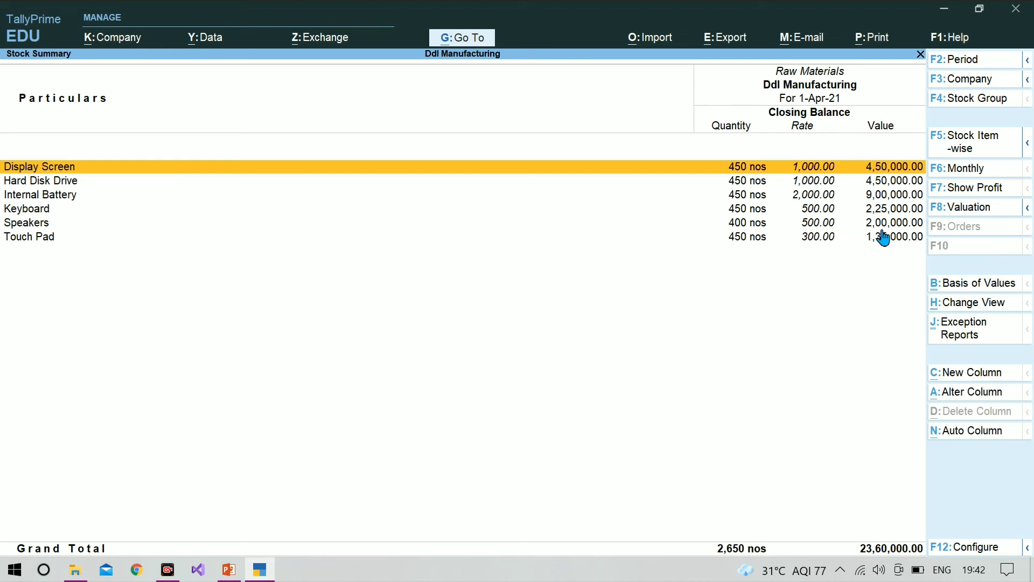
key(Escape)
key(Escape)
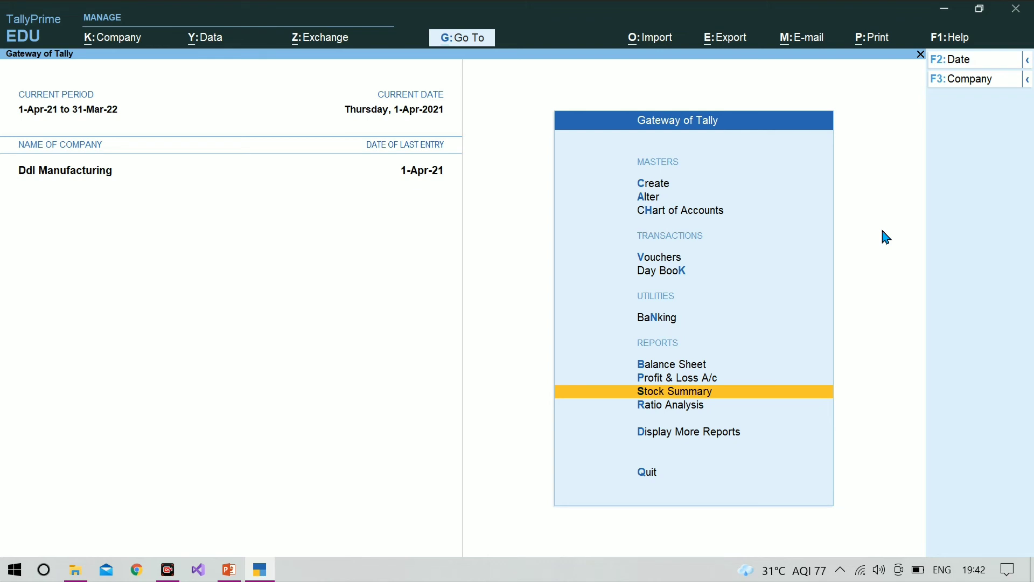
Open voucher entry and change the voucher type from Manufacturing Journal to Stock Journal
key(v)
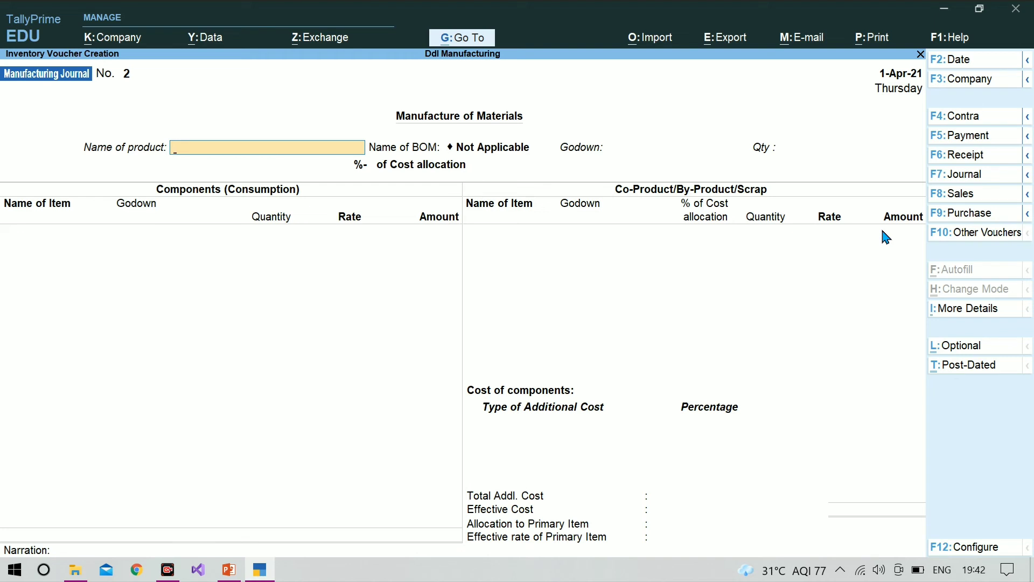
key(Escape)
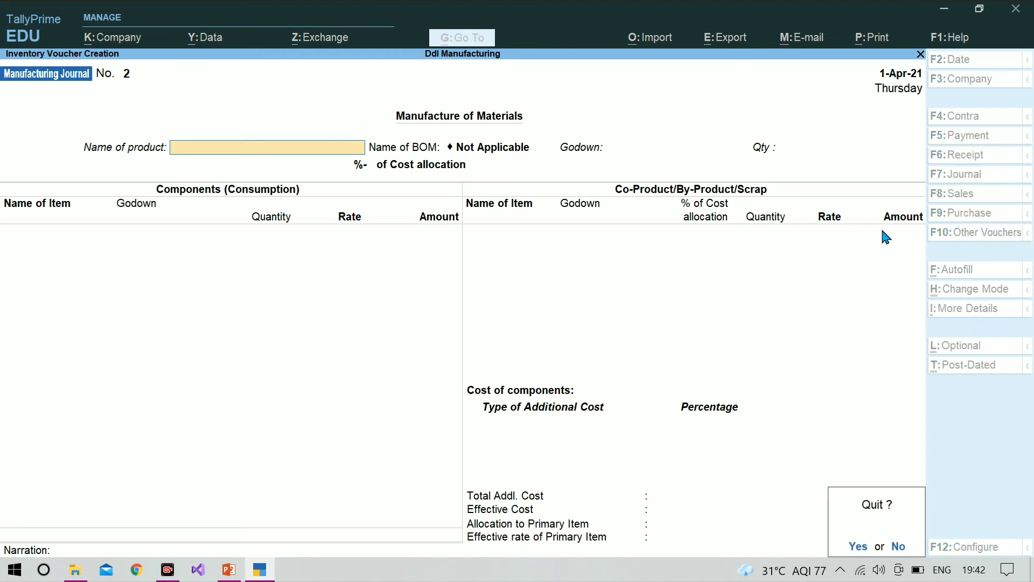
key(Return)
key(Return)
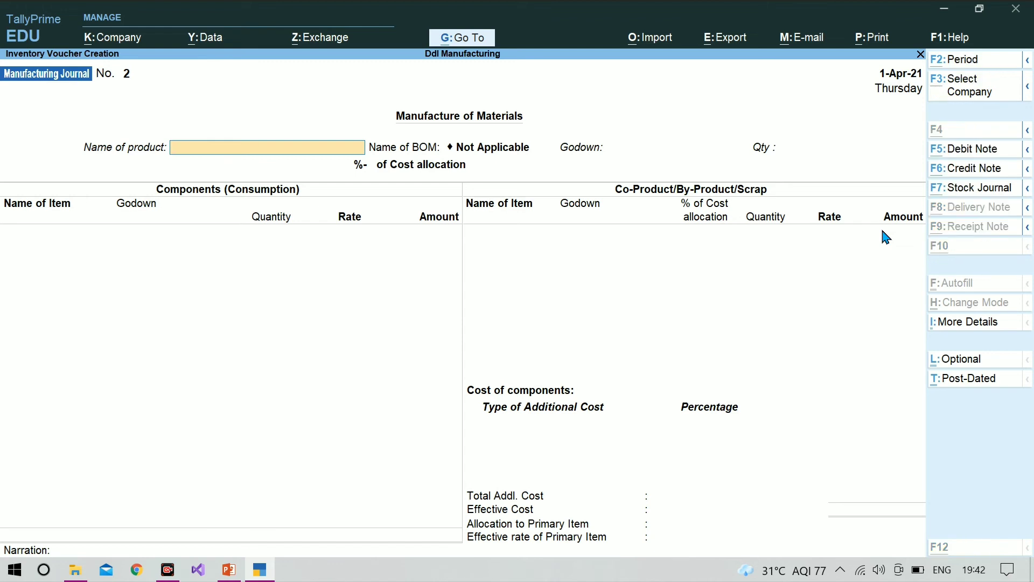
key(alt+F7)
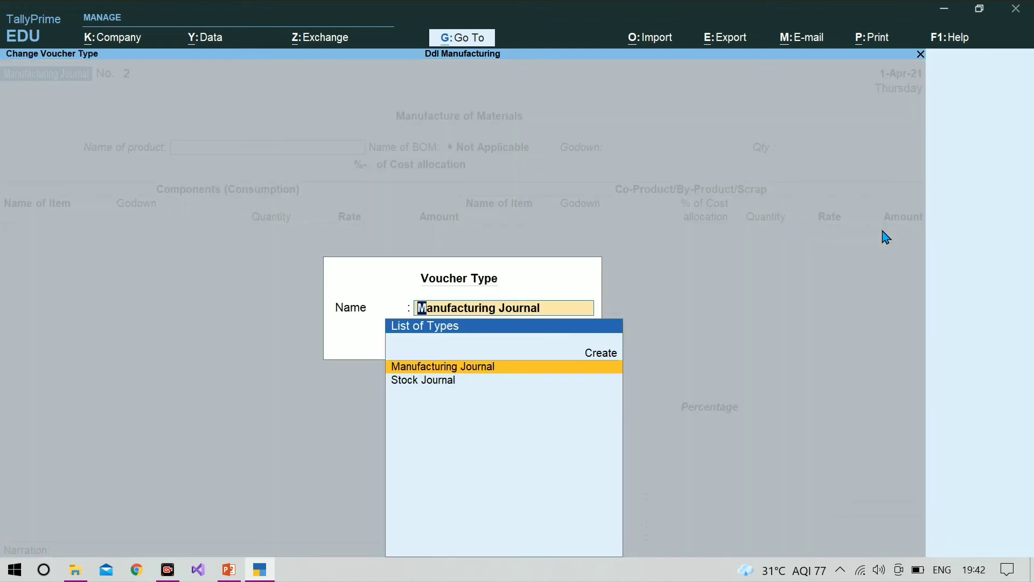
key(Down)
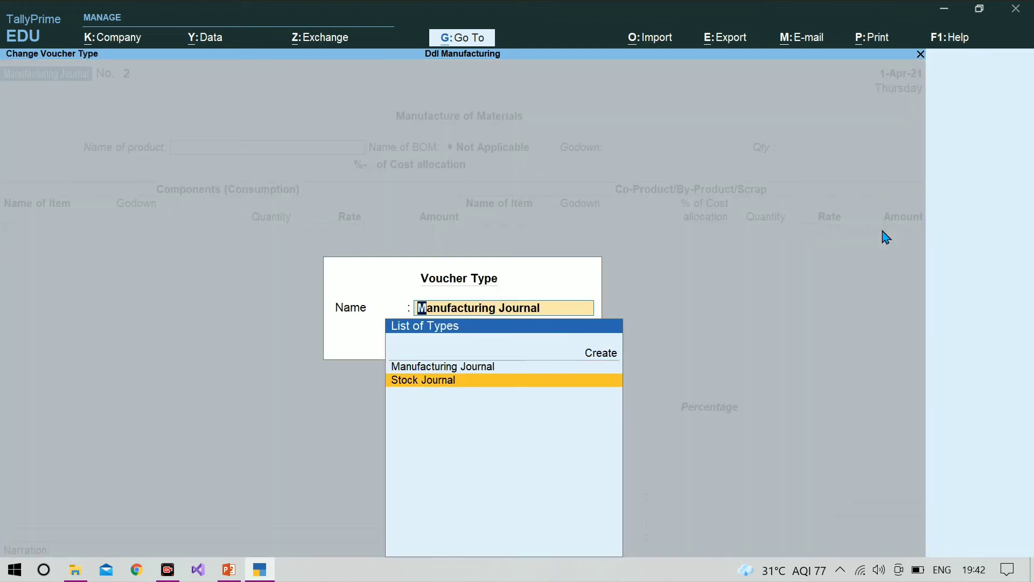
key(Return)
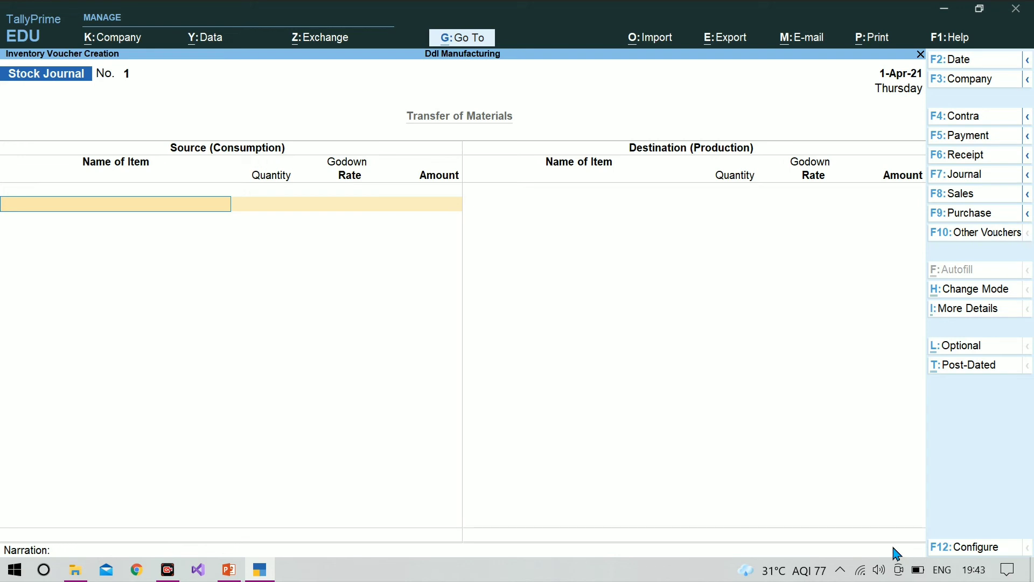
Enter 50 nos of Ddl Laptops from the Balrampur godown as the source, accepting the proposed rate and amount
text(Dd)
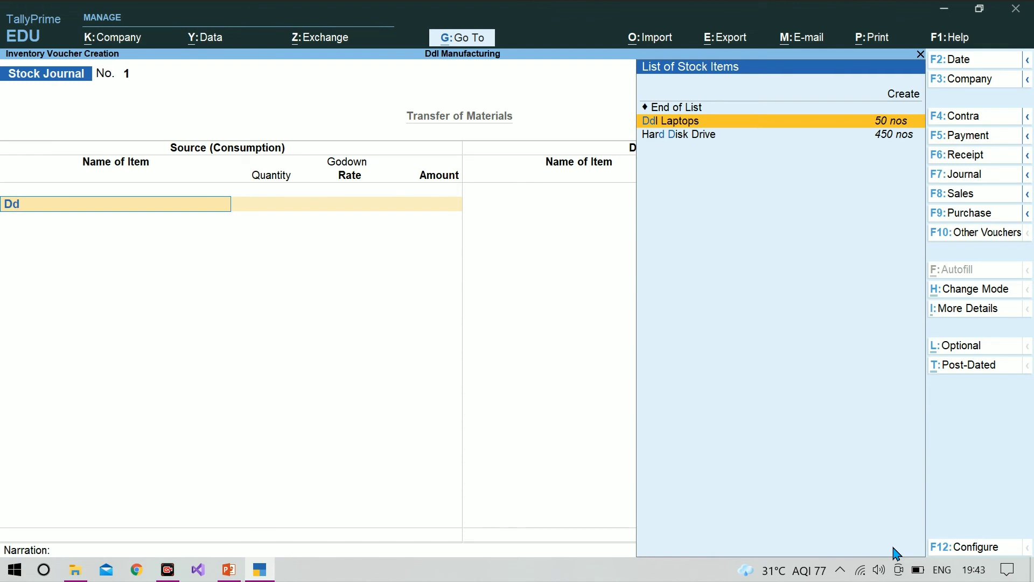
key(Return)
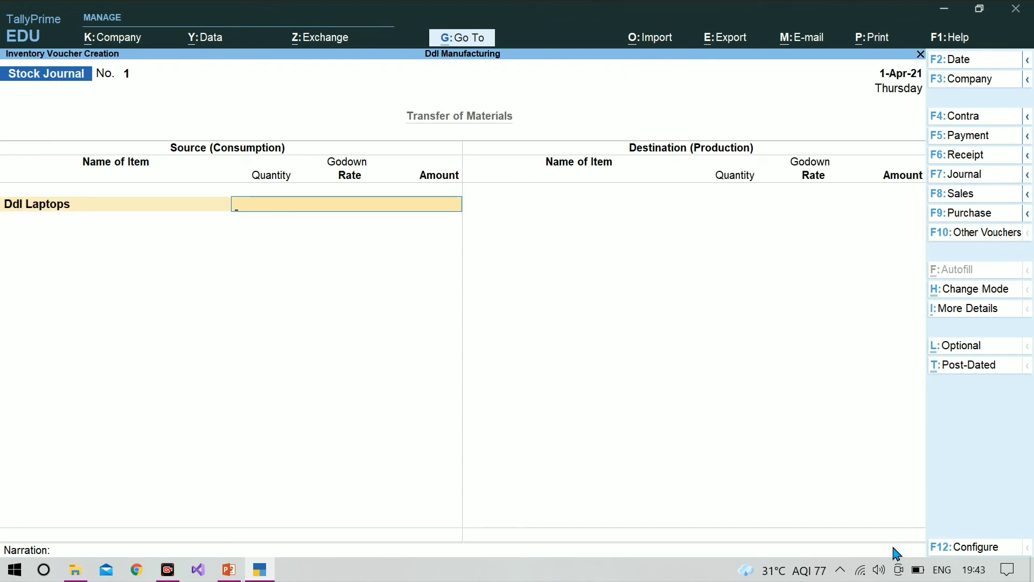
key(Return)
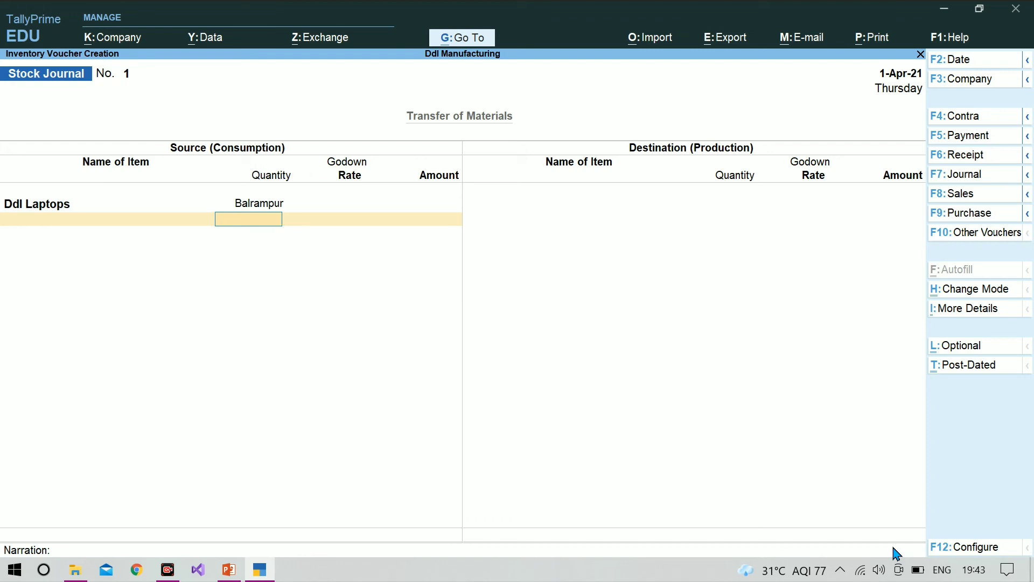
text(50)
key(Return)
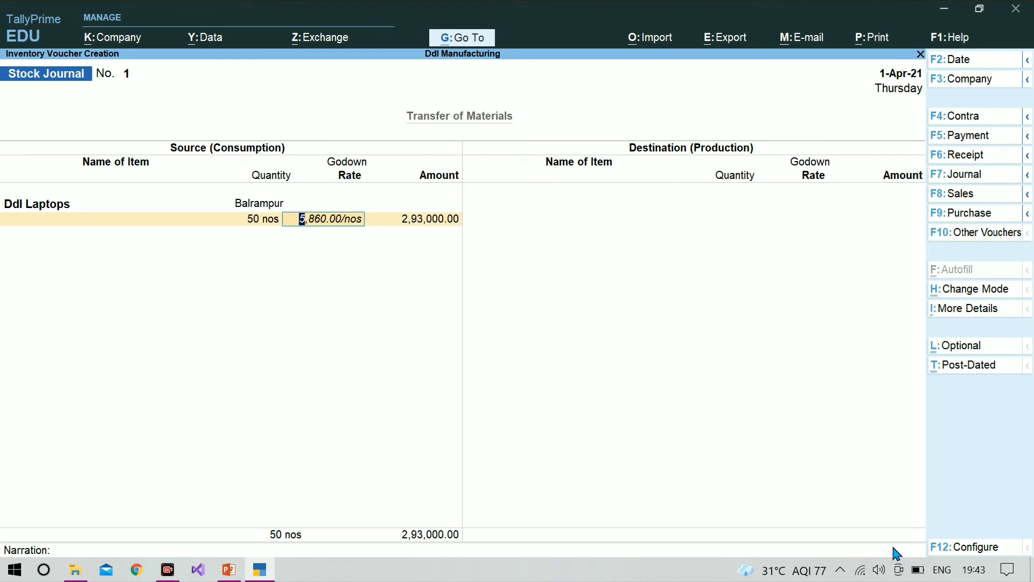
key(Return)
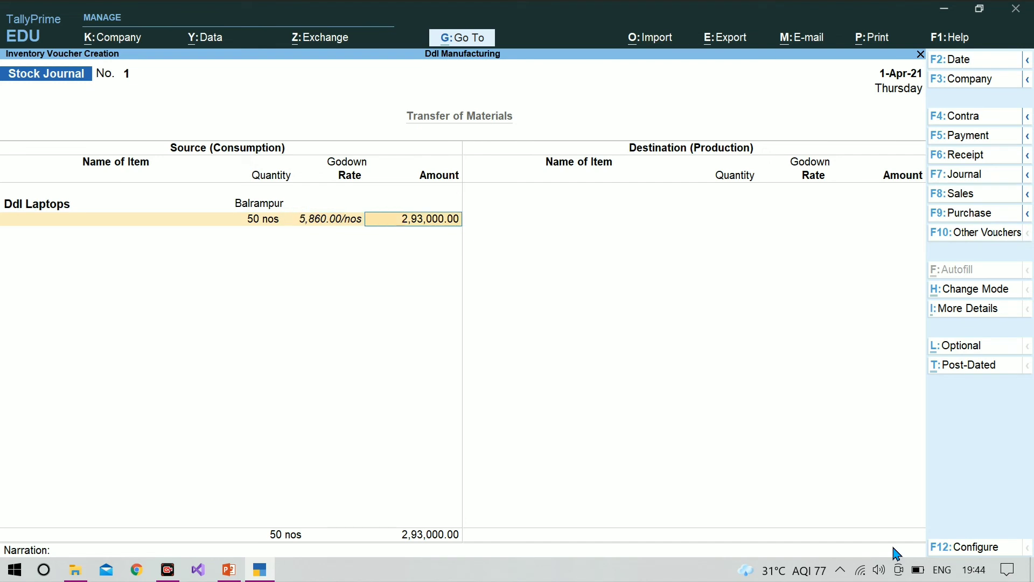
key(Return)
key(Return)
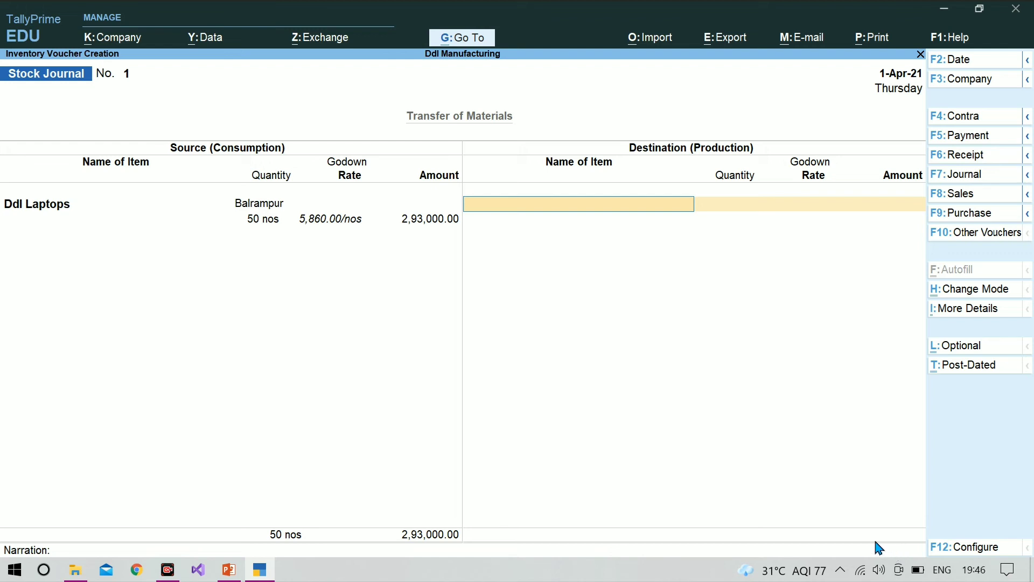
Enter 50 nos of Ddl Laptops in the Gonda godown as the destination, accepting the proposed rate and amount
text(D)
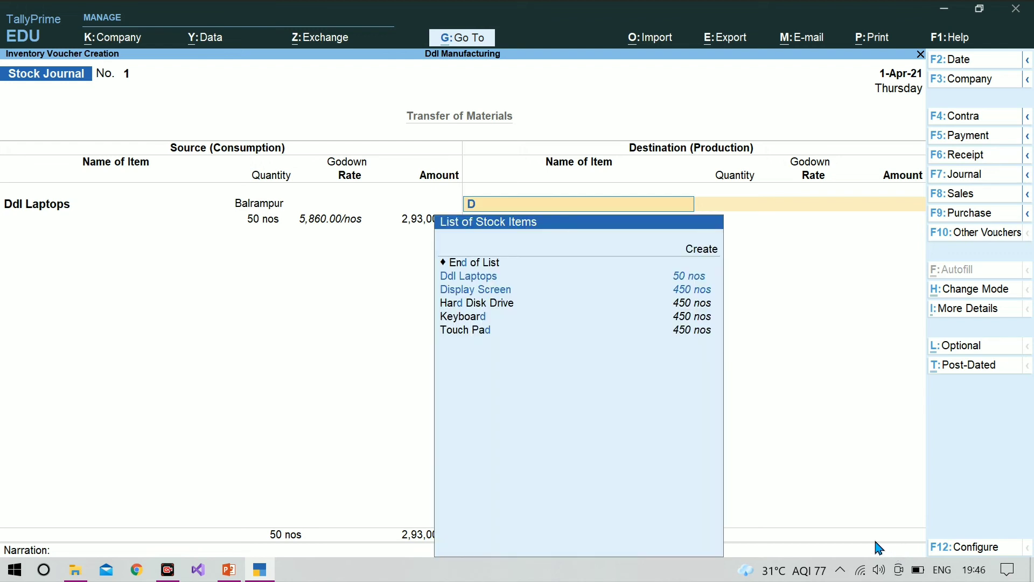
key(Down)
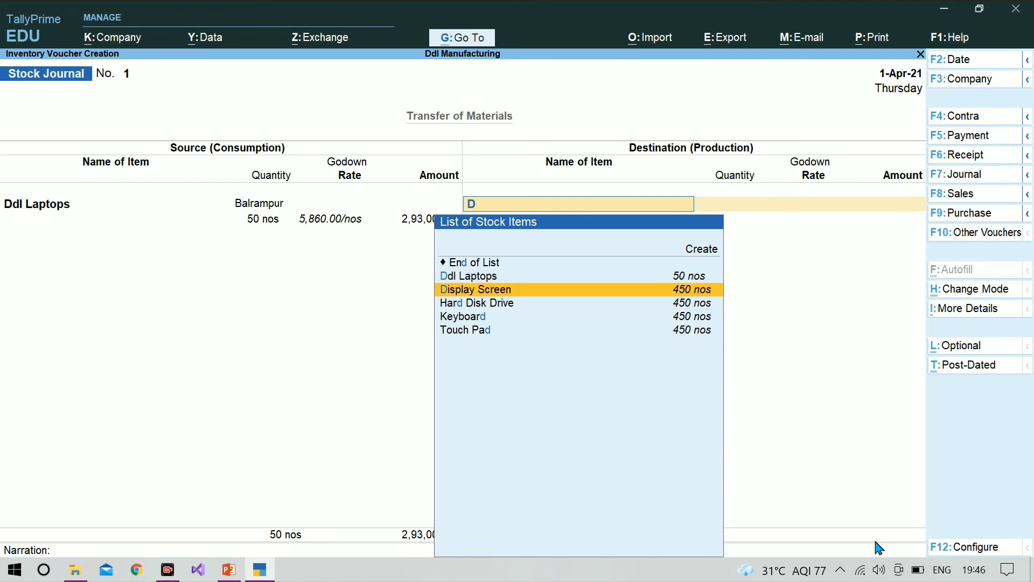
key(Up)
key(Return)
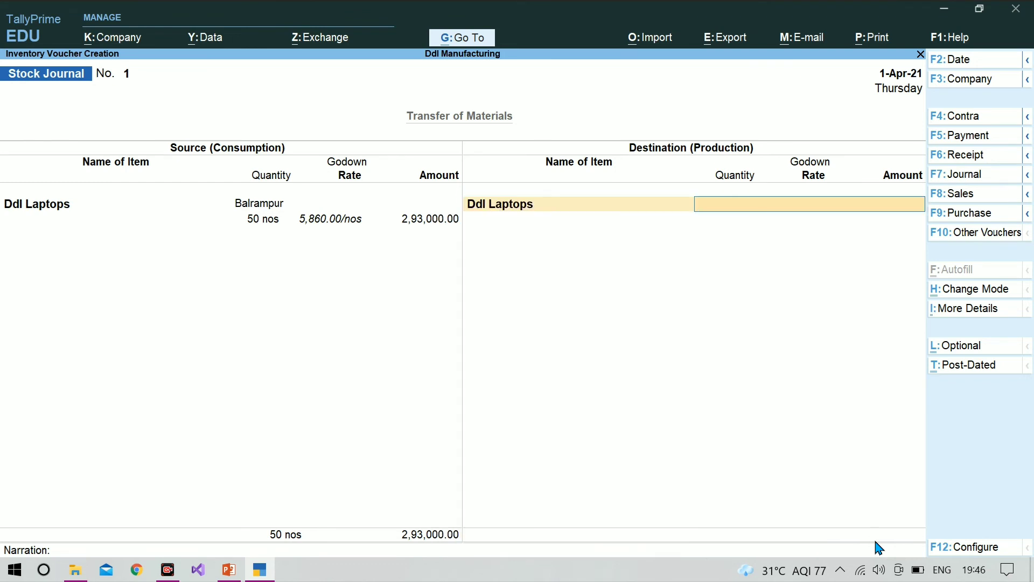
text(G)
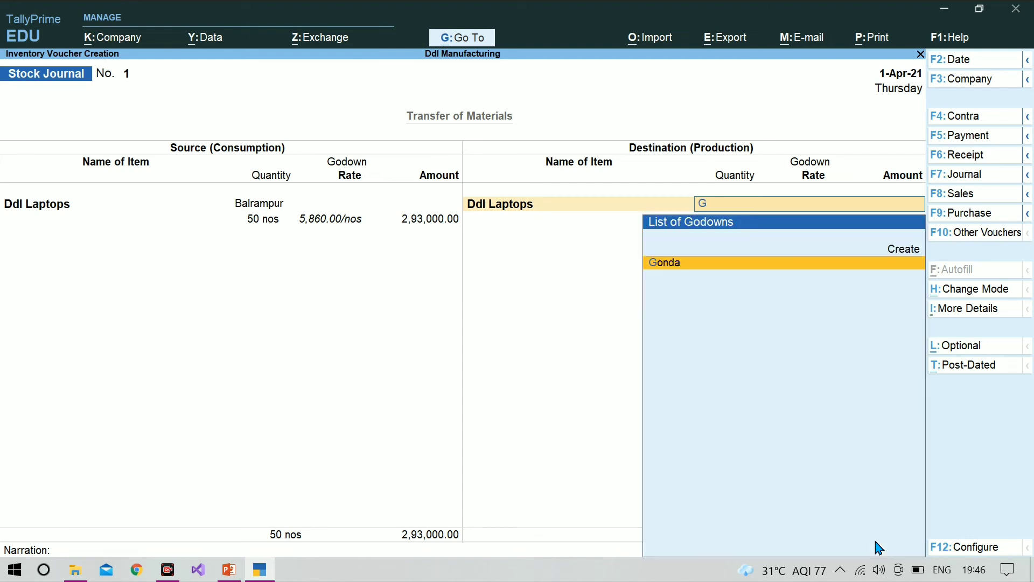
key(Return)
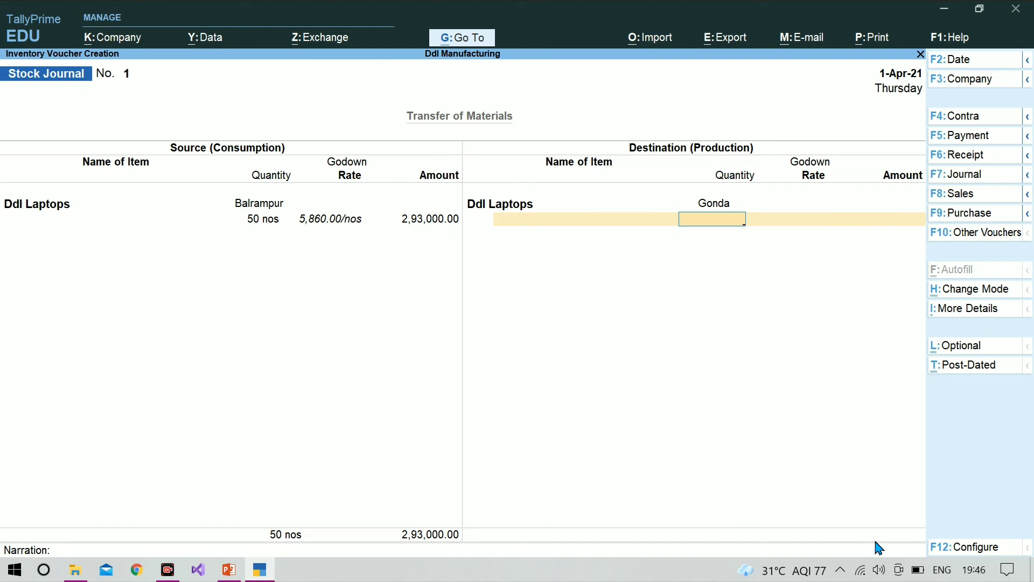
text(50)
key(Return)
key(Return)
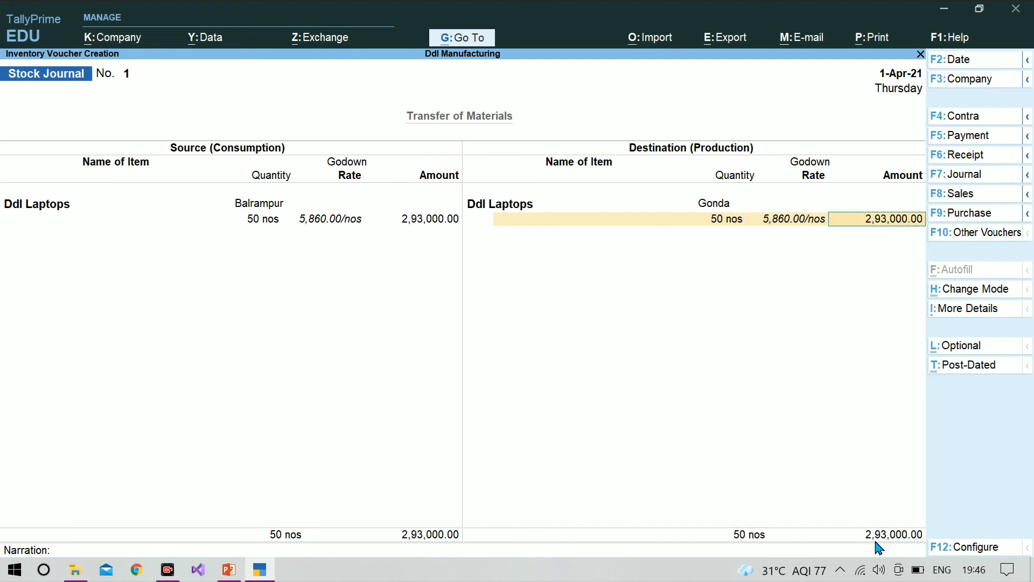
Save the Stock Journal voucher without a narration and leave voucher entry
key(Return)
key(Return)
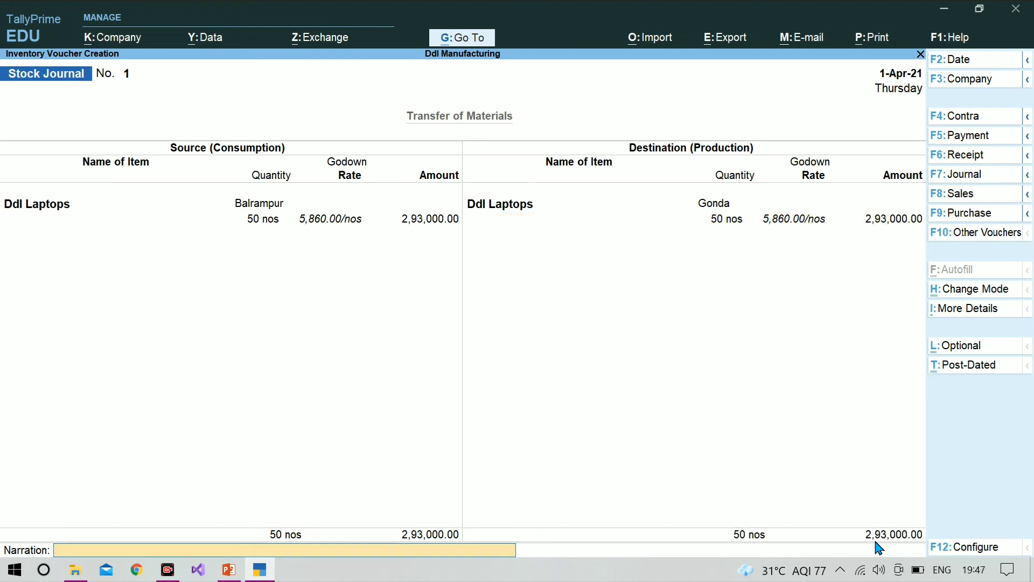
key(Return)
key(Return)
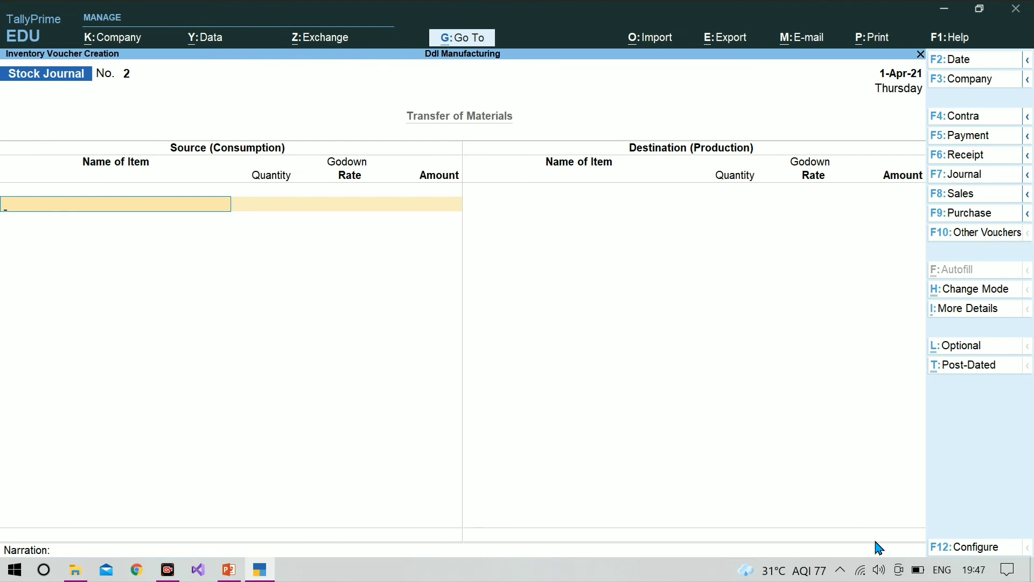
key(Escape)
key(Return)
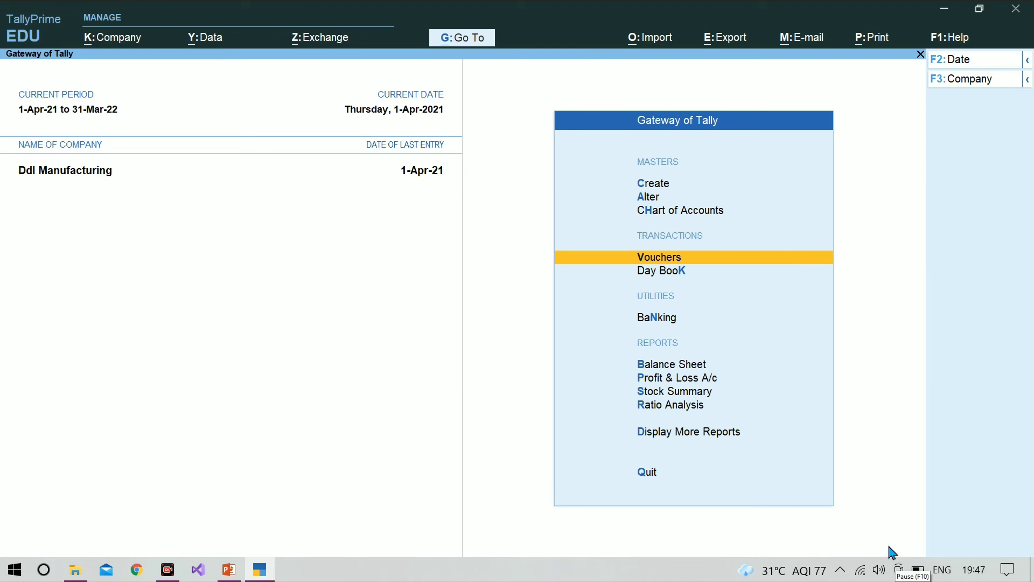
Open the Godown Summary for Balrampur and examine the closing balances of its Raw Materials items
key(d)
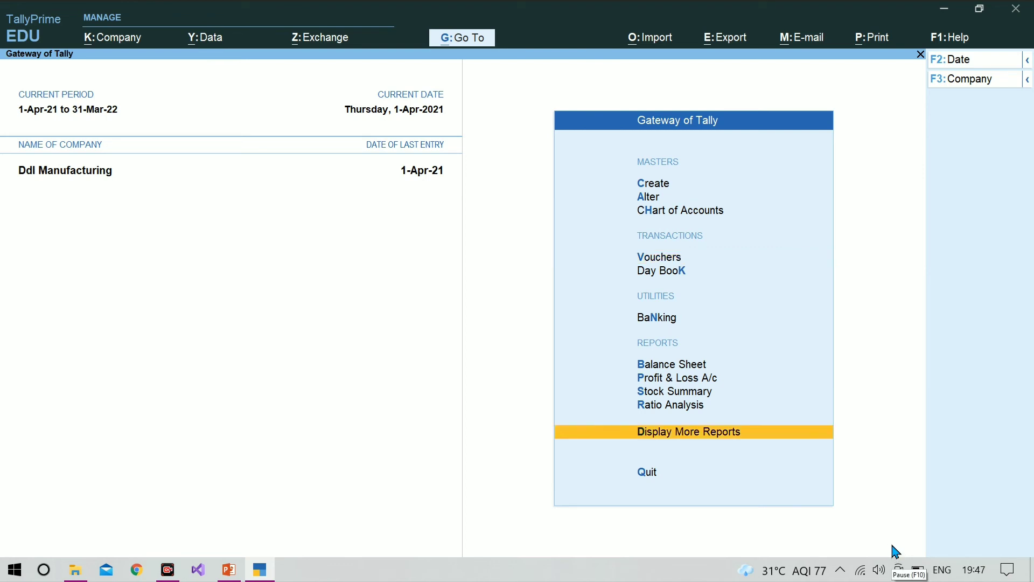
key(Return)
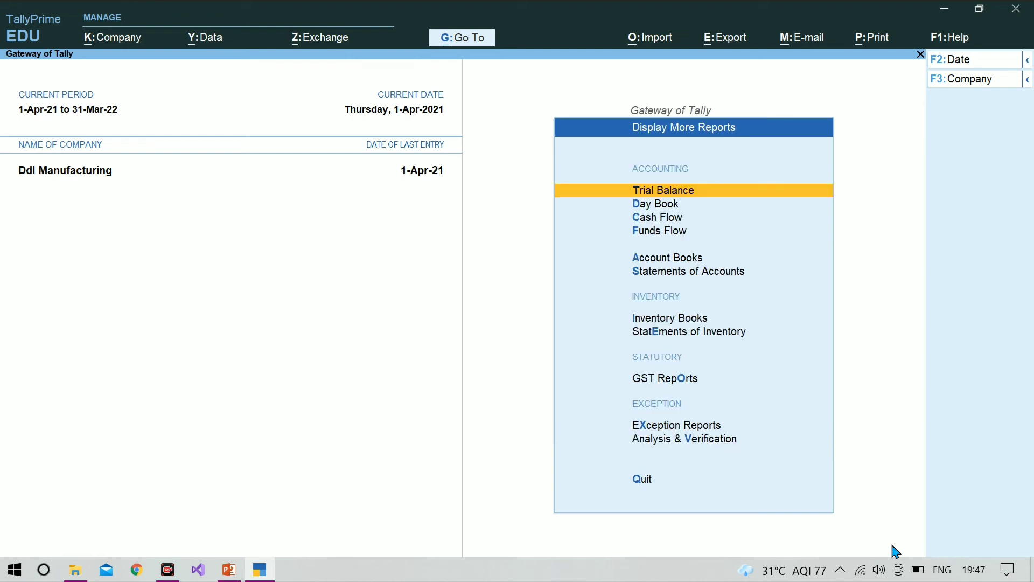
key(Down)
key(Down)
key(Down)
key(Down)
key(Down)
key(Down)
key(Down)
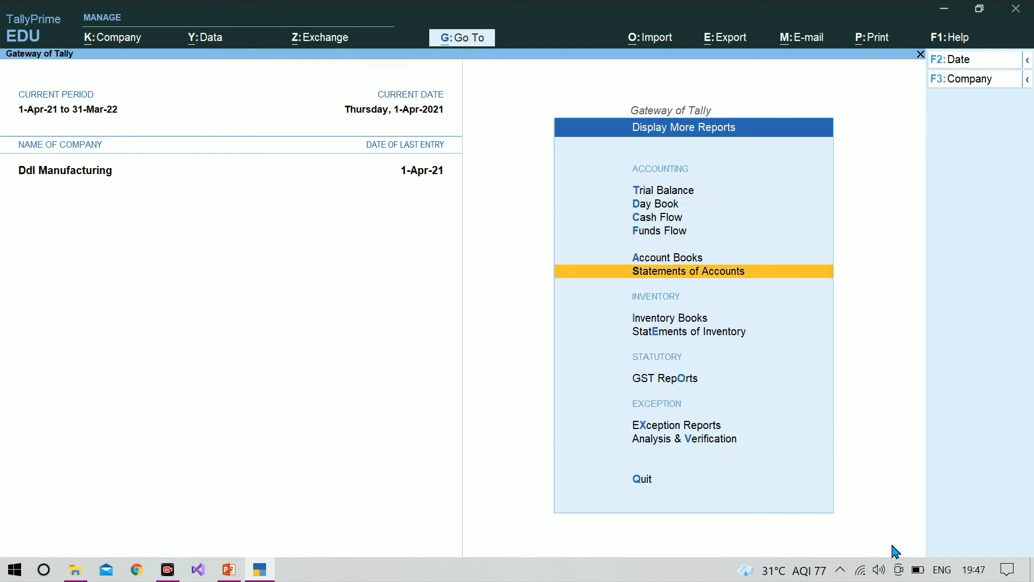
key(Up)
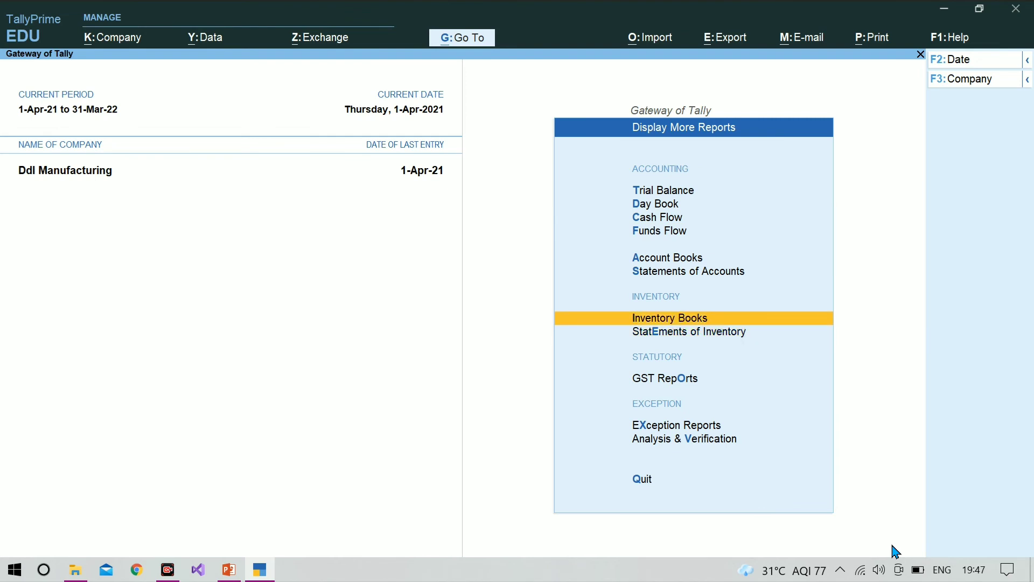
key(Return)
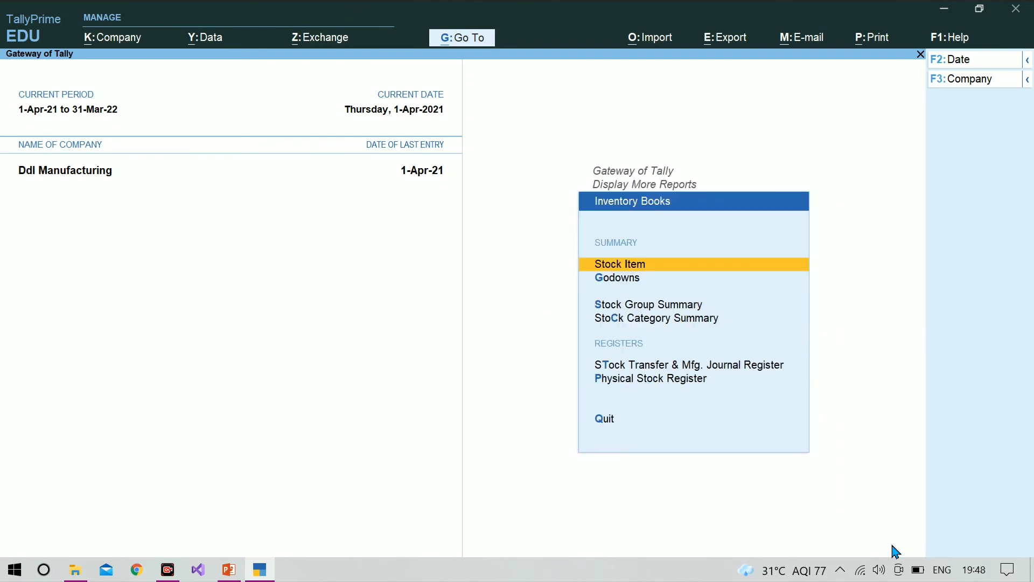
key(Down)
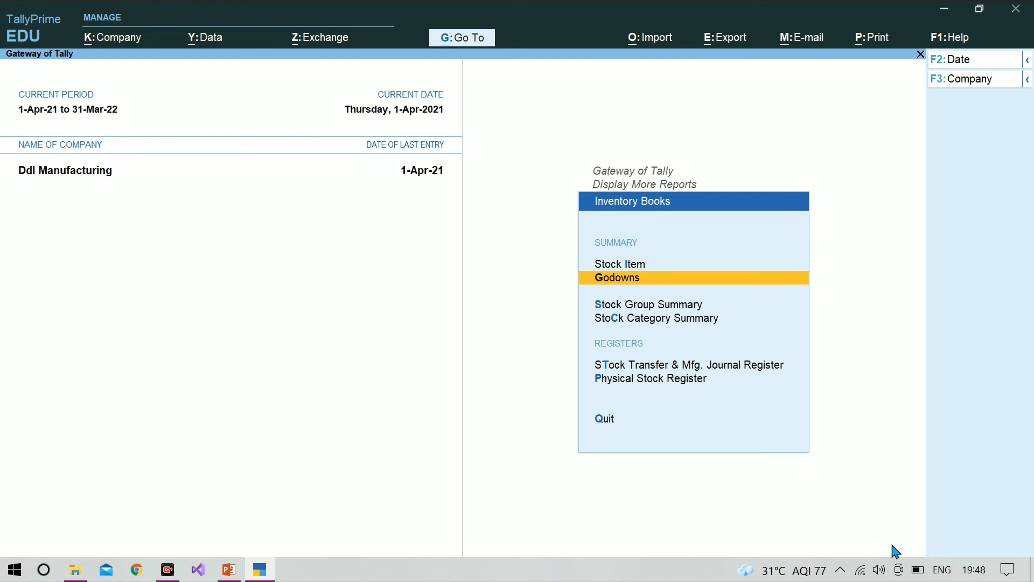
key(Return)
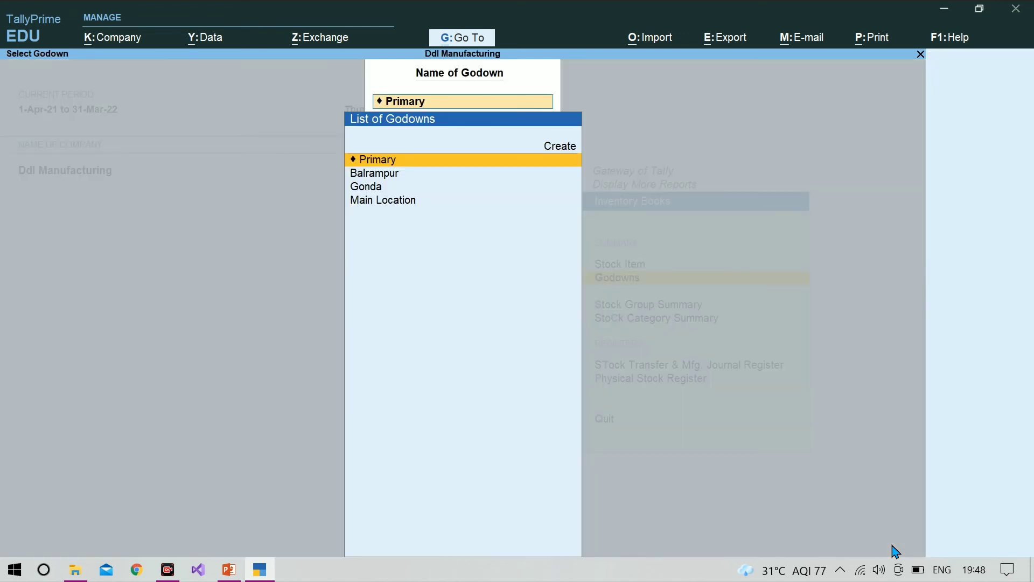
key(Down)
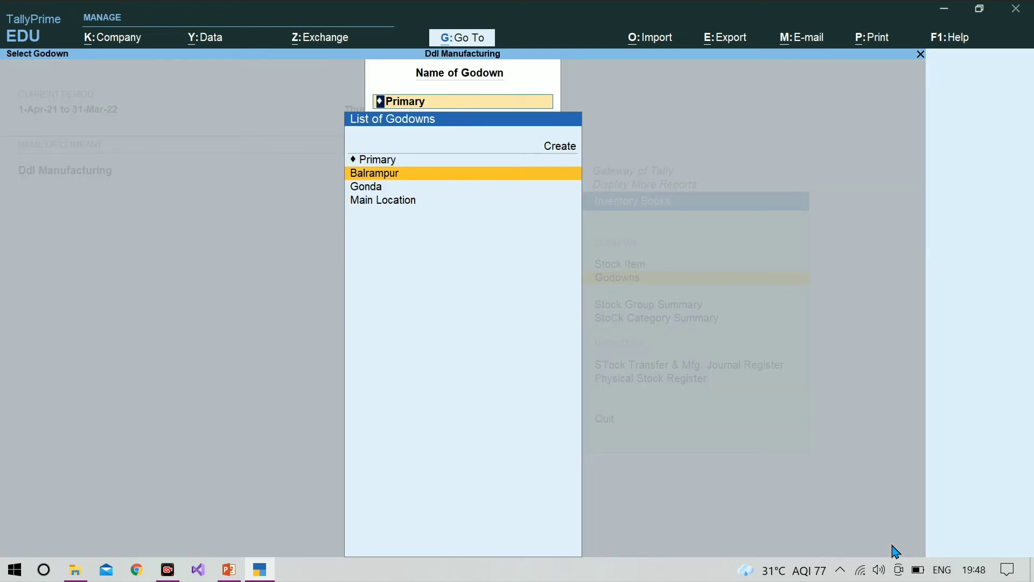
key(Return)
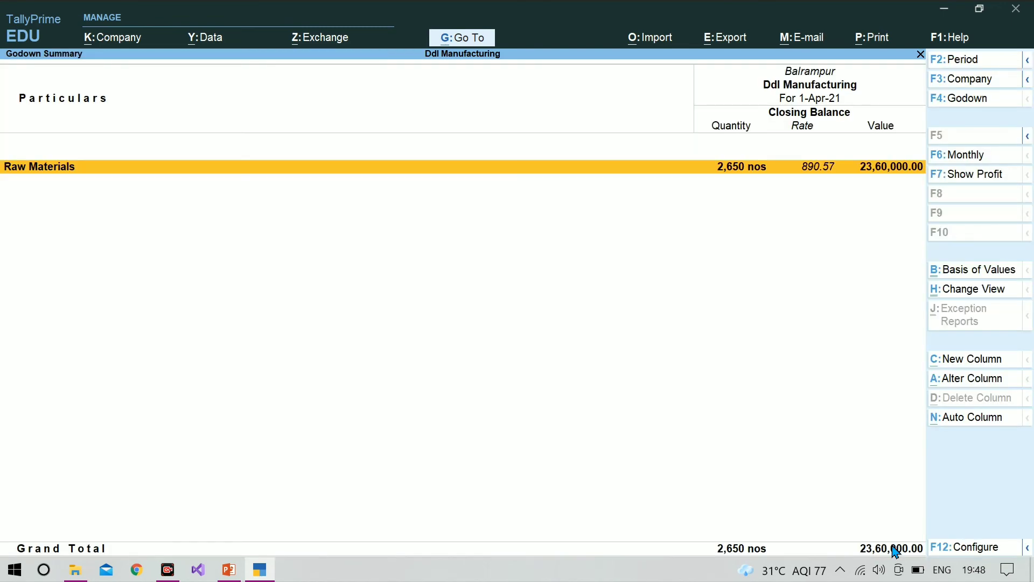
key(Return)
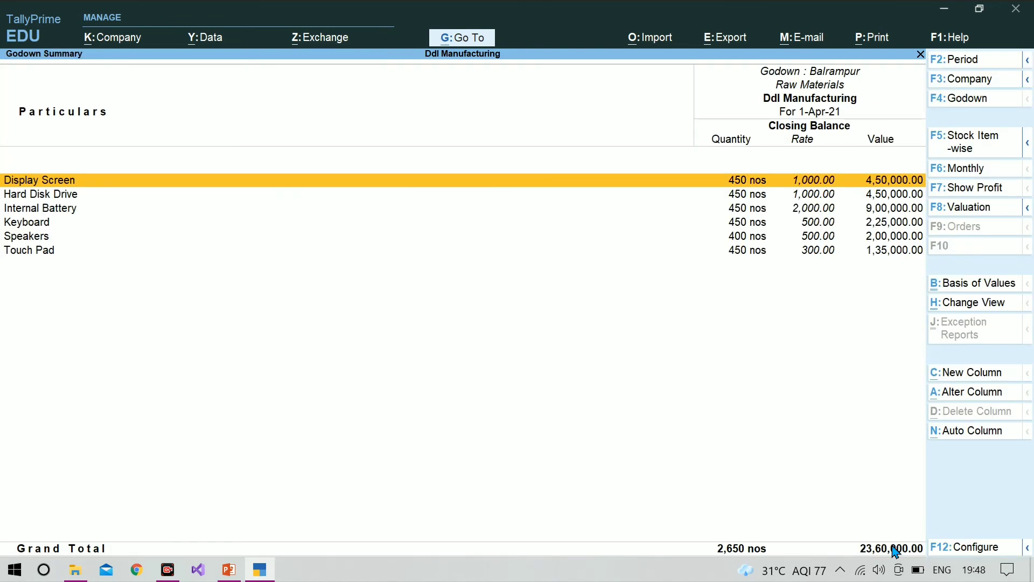
Return to the godown selection and open the Godown Summary for Gonda to examine its stock
key(Escape)
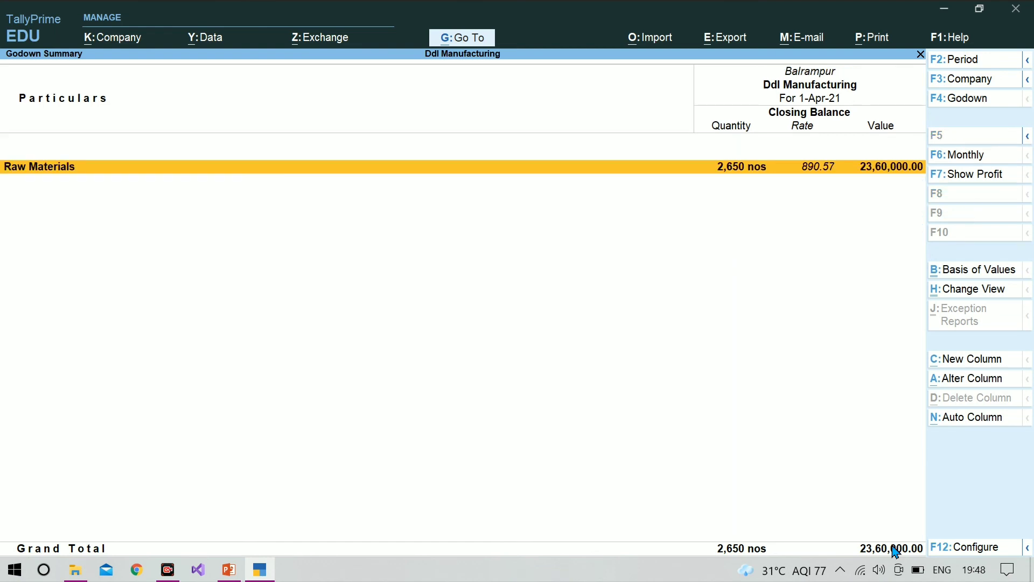
key(Escape)
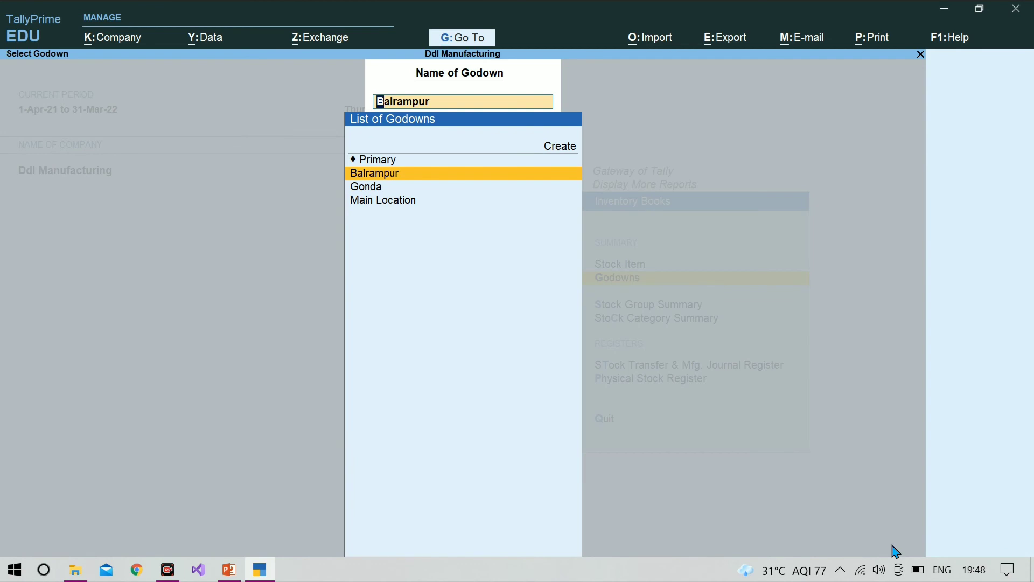
key(Down)
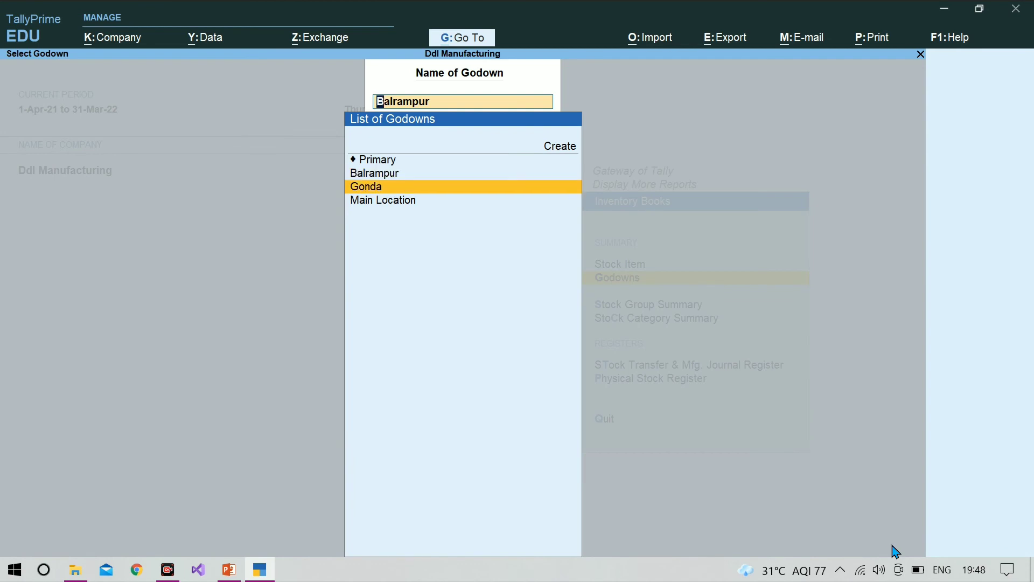
key(Return)
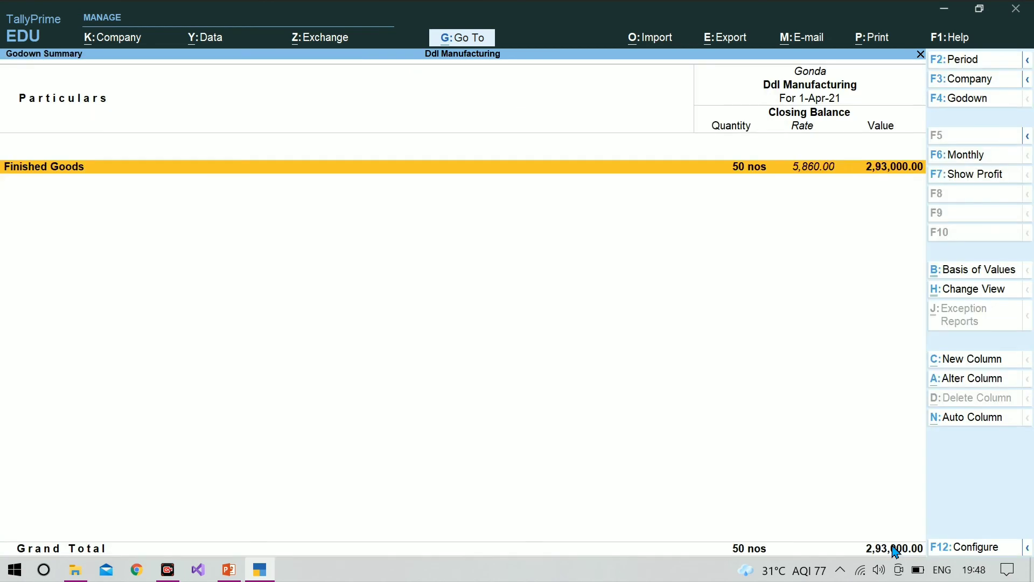
Drill down from Gonda's Finished Goods through the Ddl Laptops monthly summary to its Stock Journal voucher for April, and return to the Gateway of Tally
key(Return)
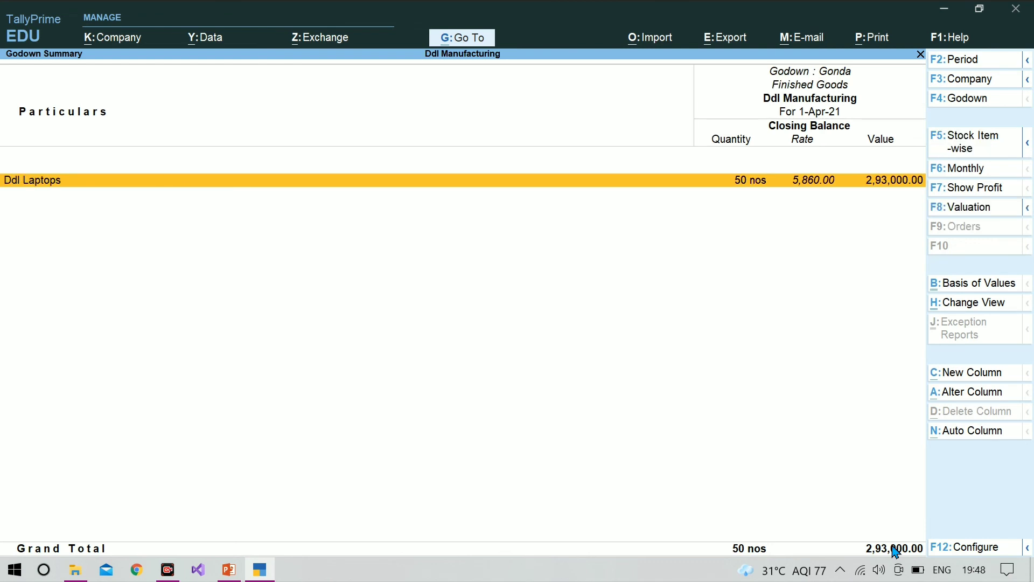
key(Return)
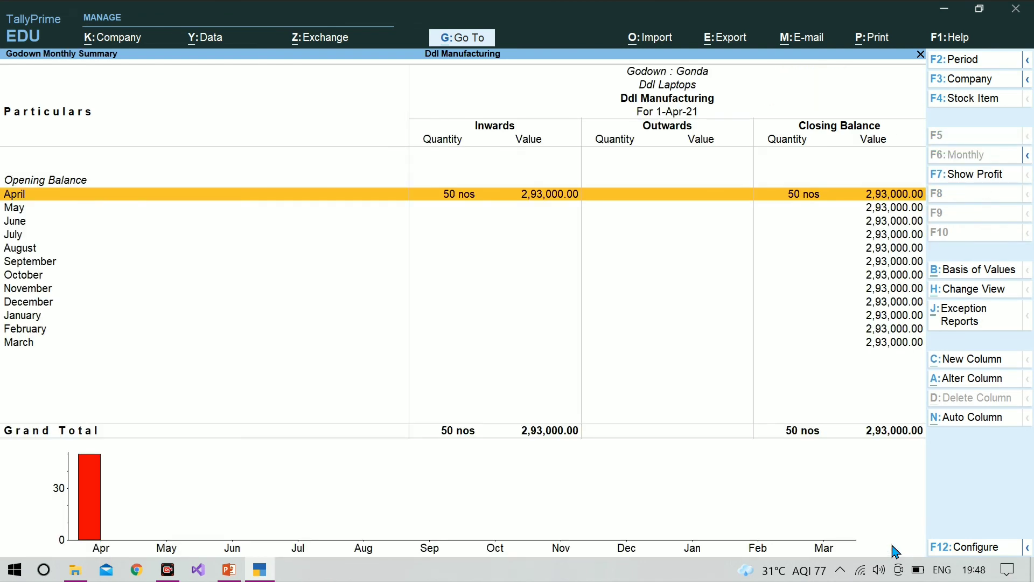
key(Return)
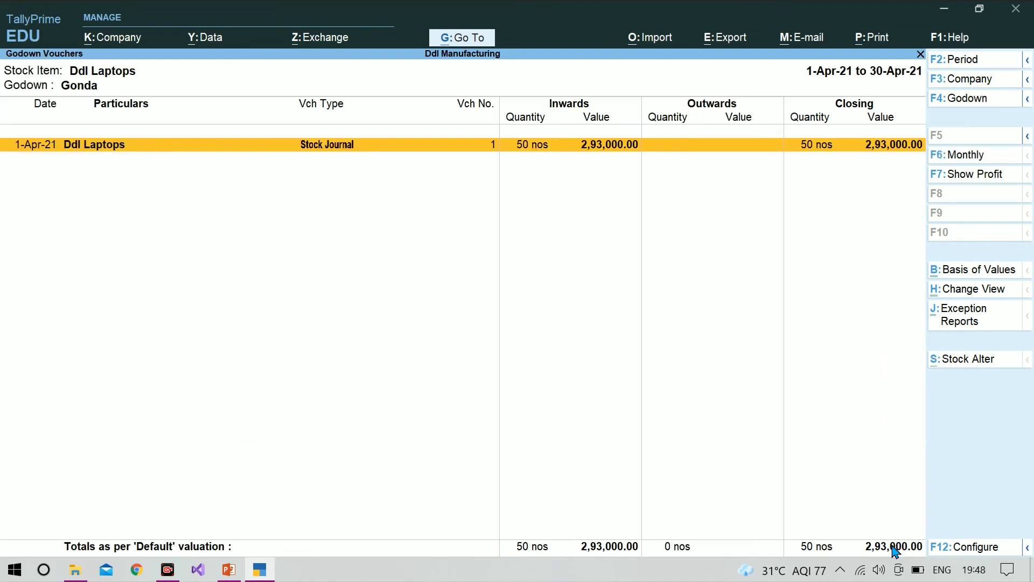
key(Return)
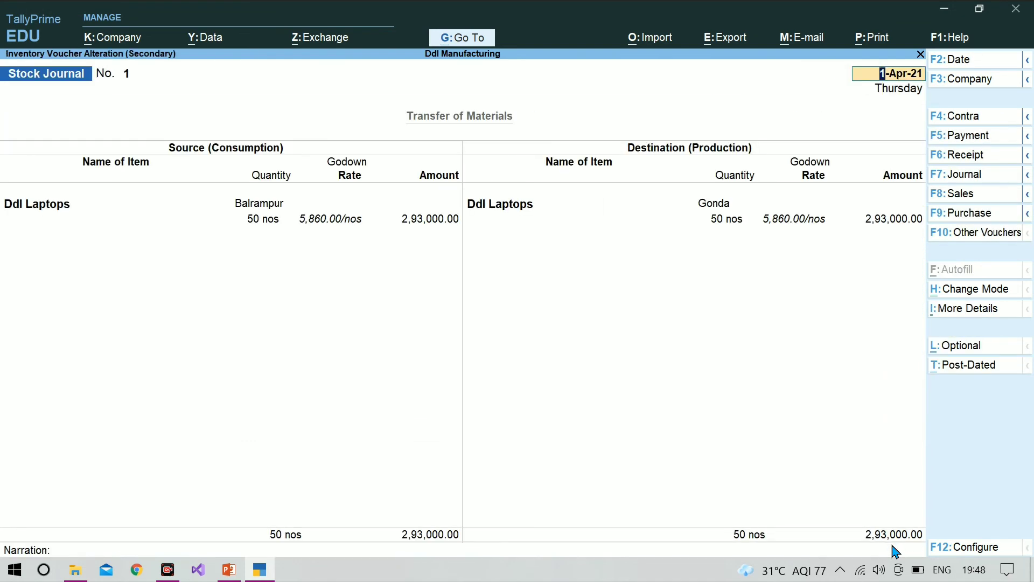
key(Escape)
key(Escape)
key(Escape)
key(Escape)
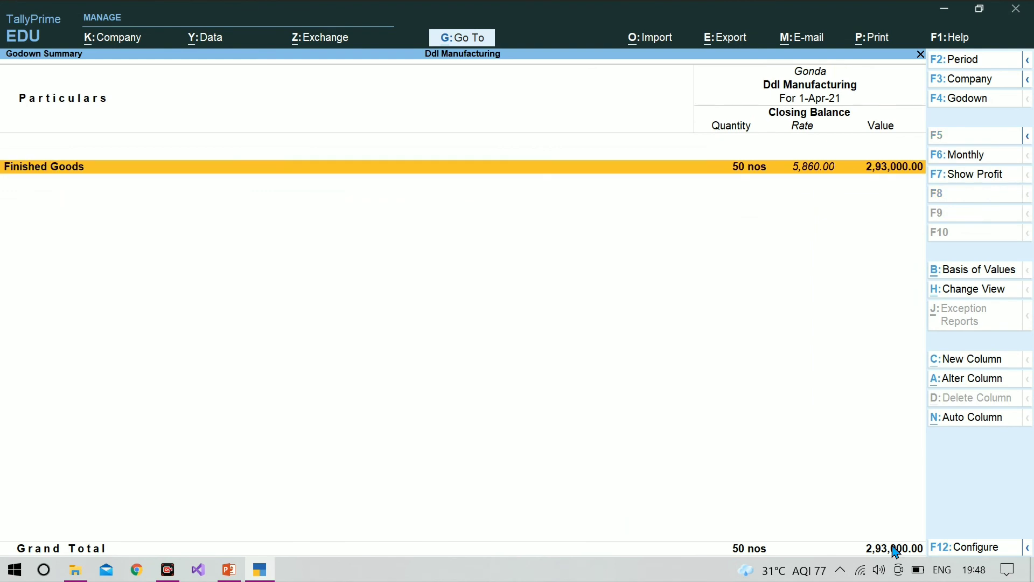
key(Escape)
key(Escape)
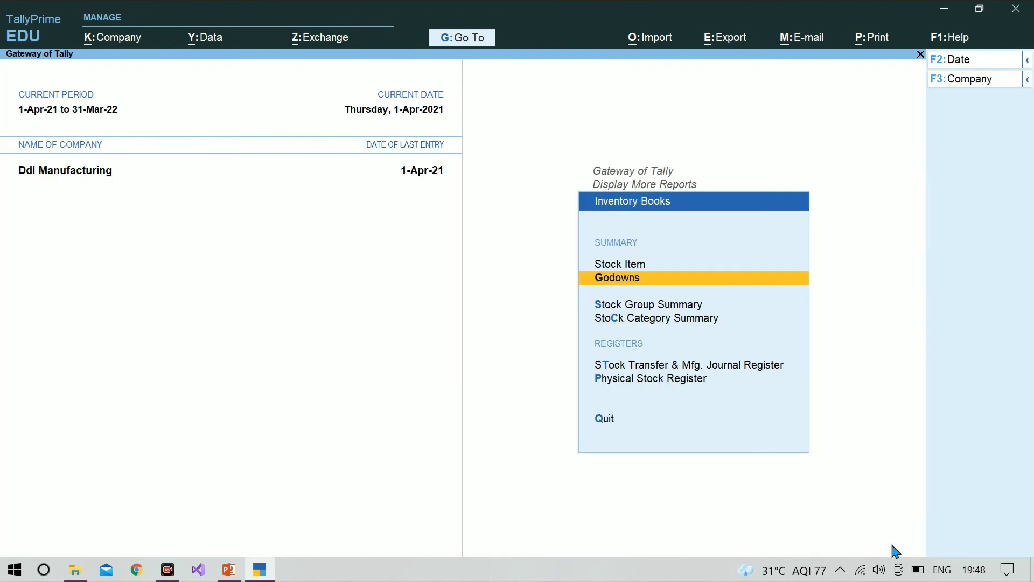
key(Escape)
key(Escape)
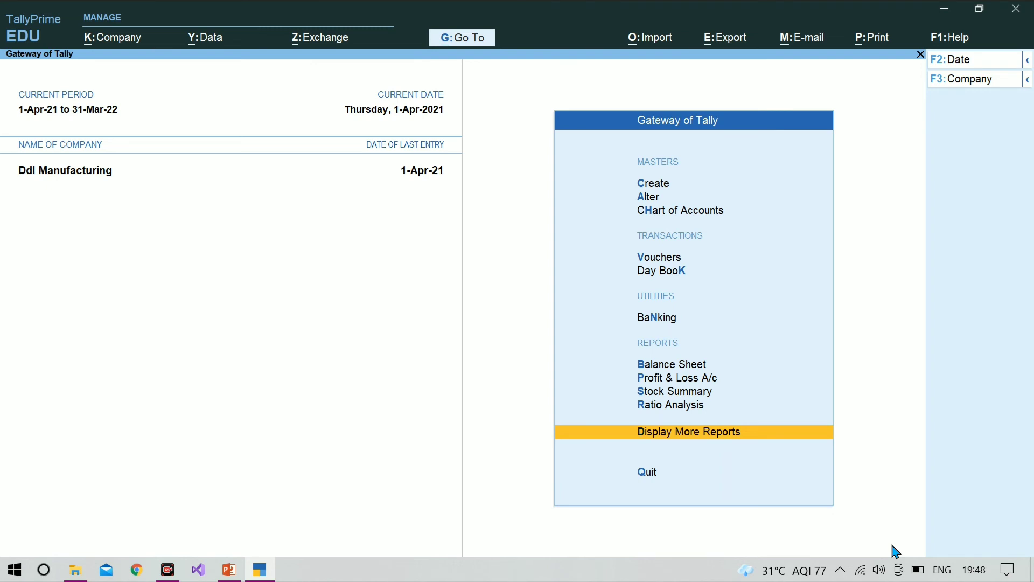
Start a new Sales voucher, check the sale details on the PowerPoint slide, and return to TallyPrime
key(v)
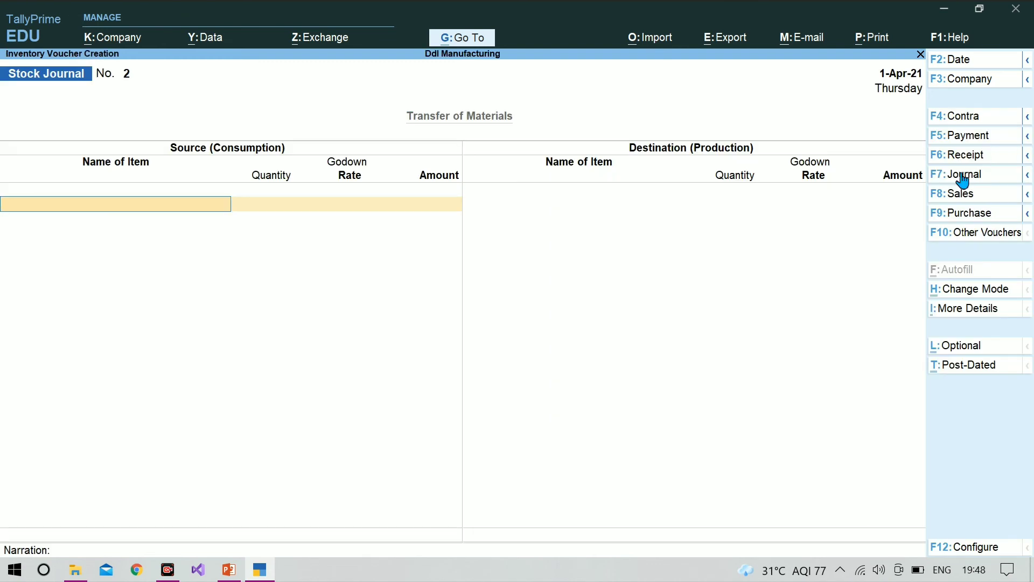
click(967, 198)
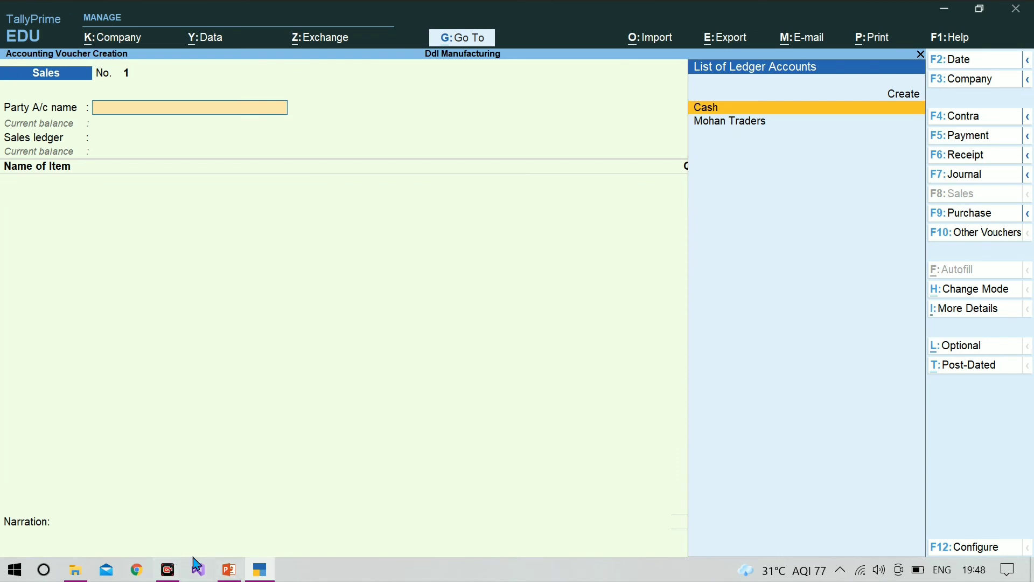
mouse_move(229, 569)
click(264, 490)
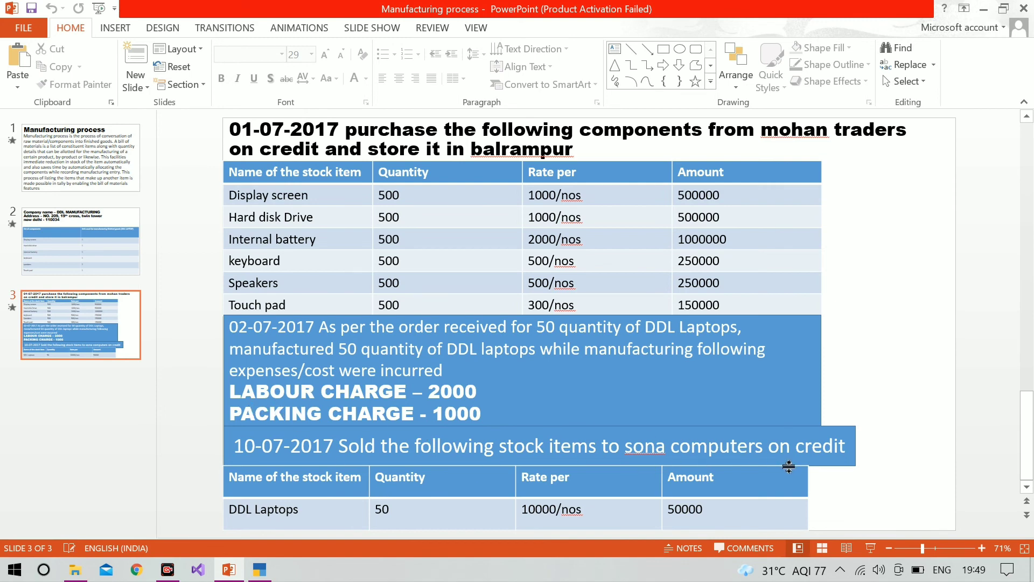
click(259, 574)
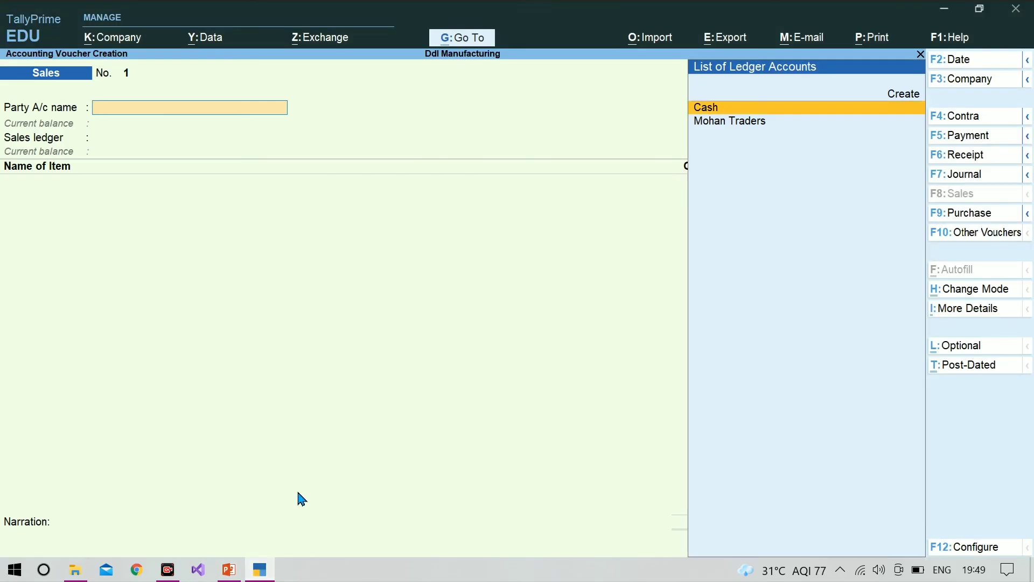
Start creating a party ledger from the Sales voucher and name it Sona Computers, without alias
key(alt+c)
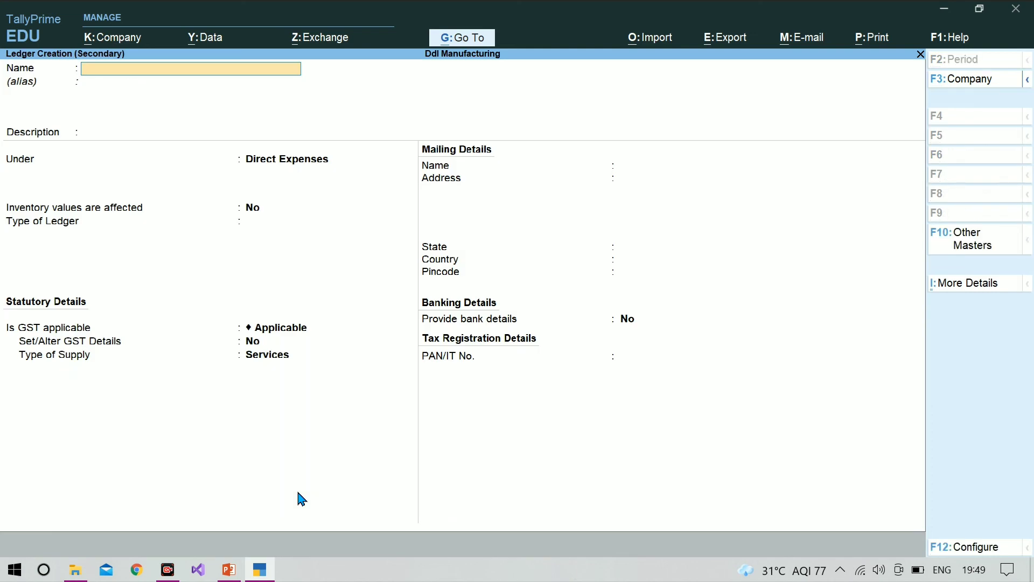
text(Sona computers)
key(Return)
key(Return)
key(Return)
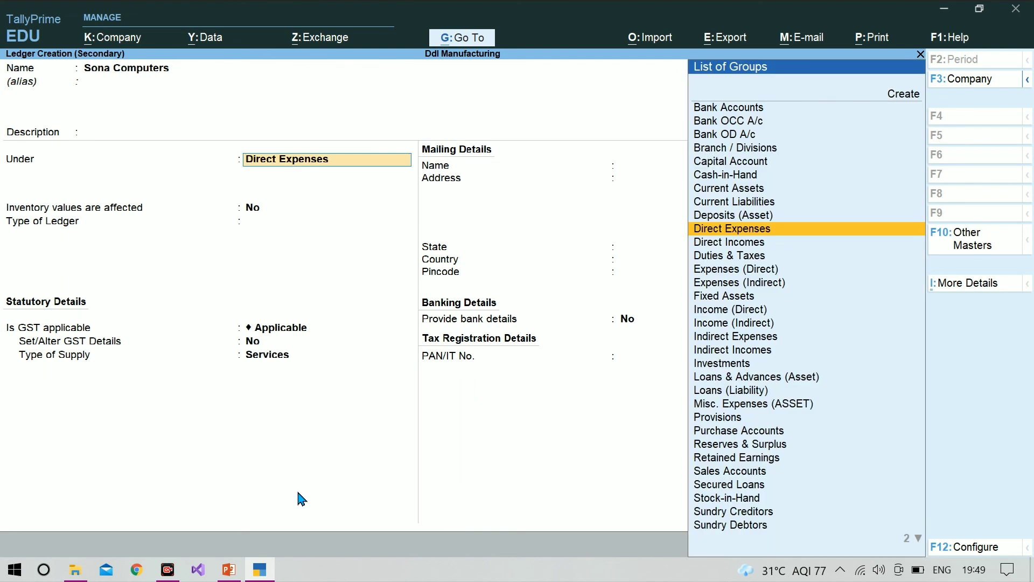
Place the Sona Computers ledger under Sundry Debtors, keep the default settings and save it
text(Su)
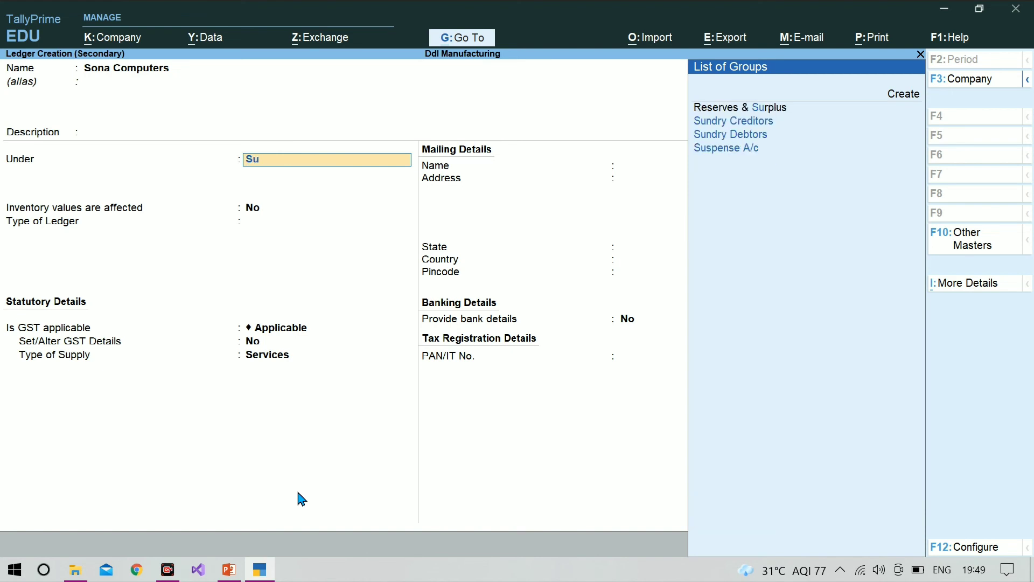
key(Down)
key(Down)
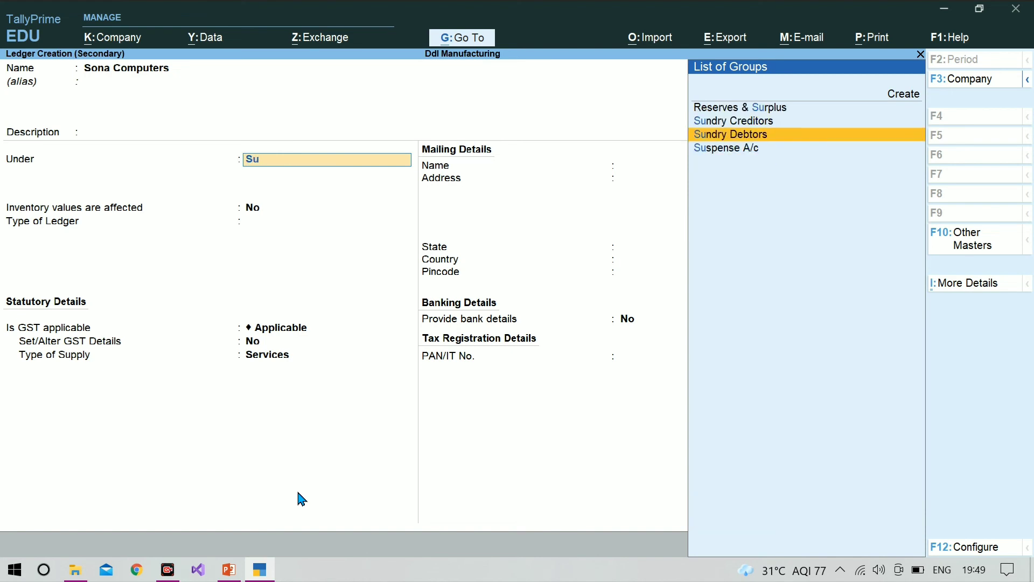
key(Return)
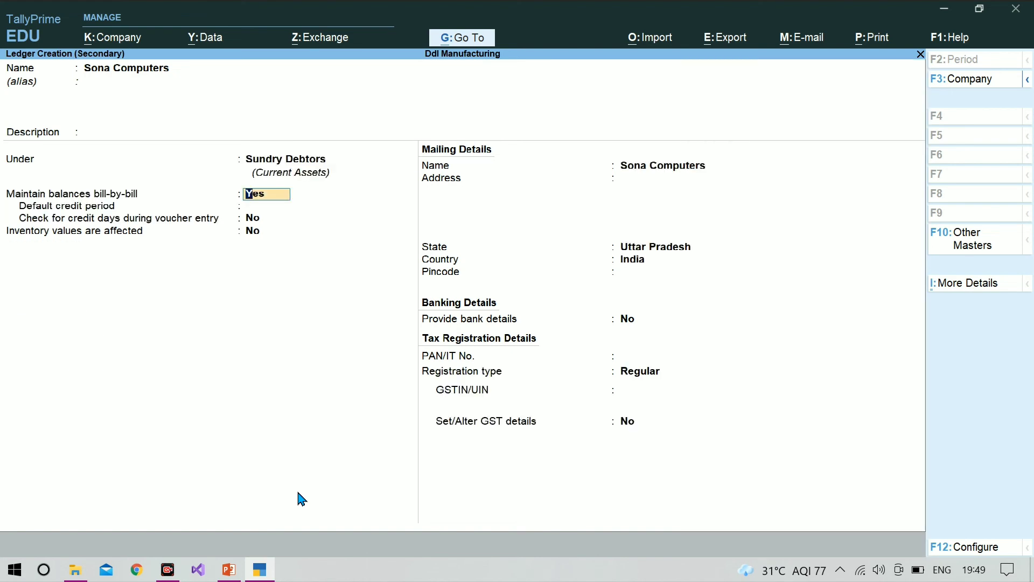
key(Return)
key(Return)
key(Return)
Use Sona Computers as the voucher's party, leaving dispatch details blank and accepting the default party details
key(Return)
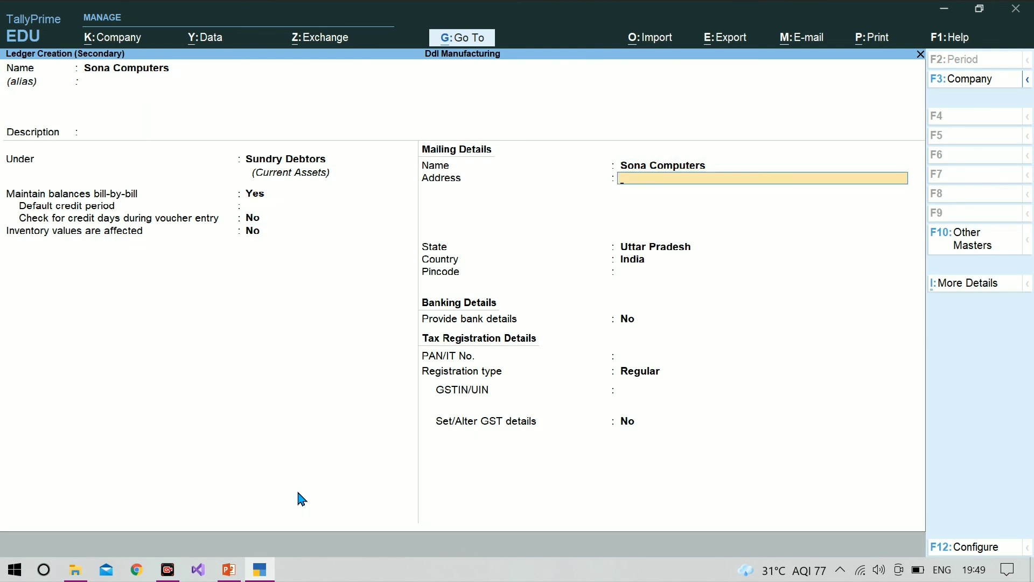
key(ctrl+a)
key(Return)
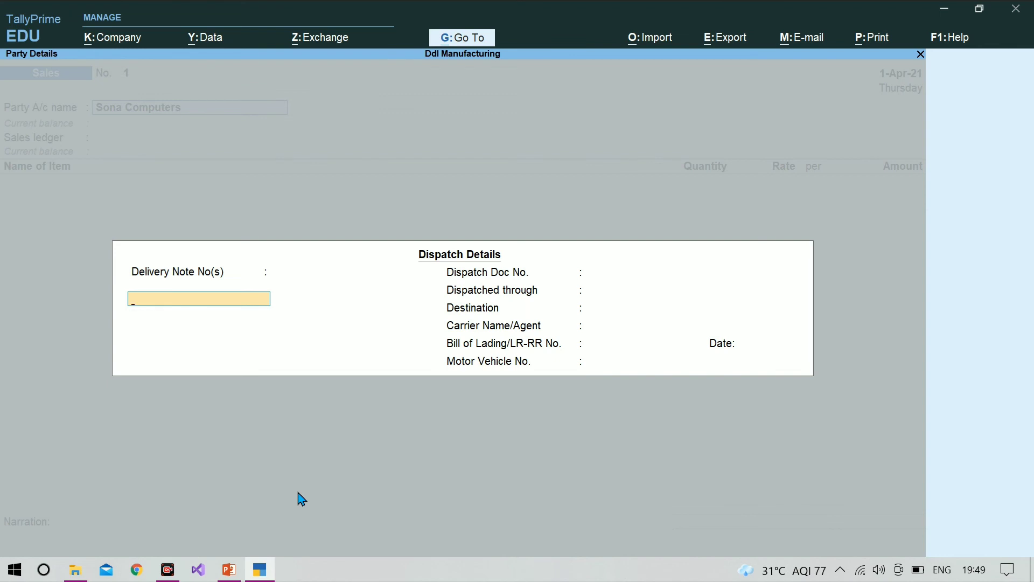
key(ctrl+a)
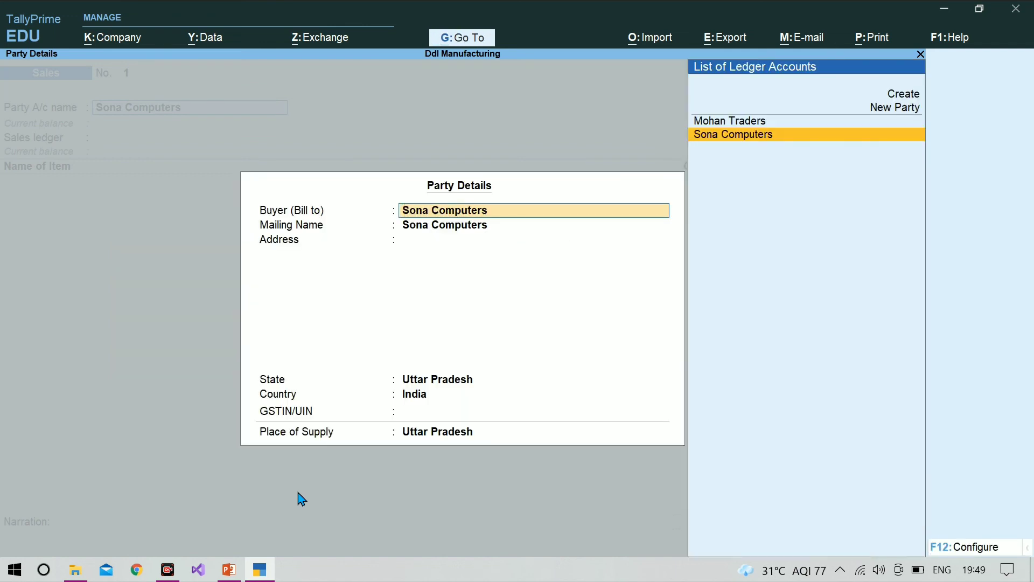
key(ctrl+a)
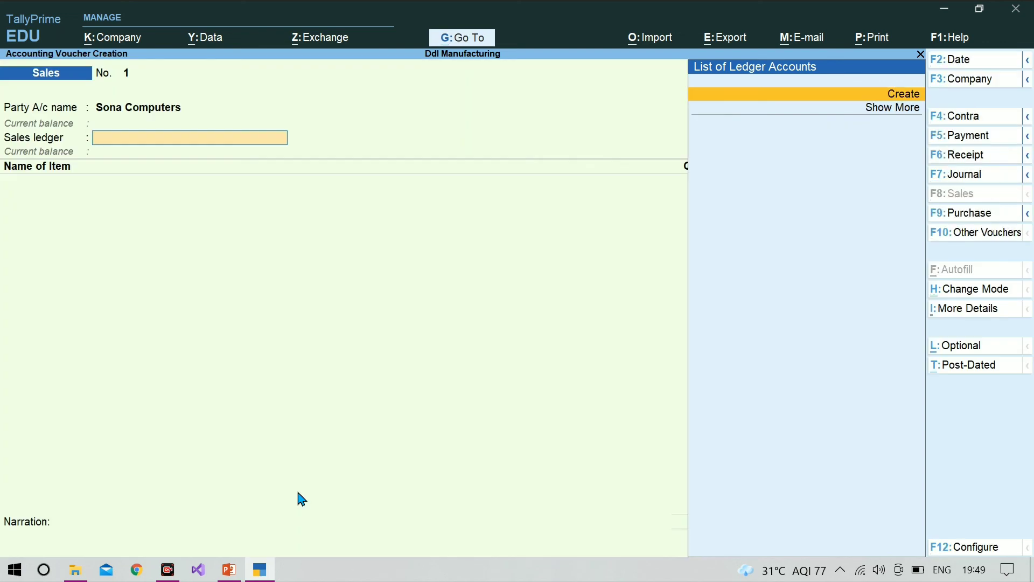
Create a Sales ledger under Sales Accounts with inventory values affected, and use it as the voucher's sales ledger
key(alt+c)
text(Sa)
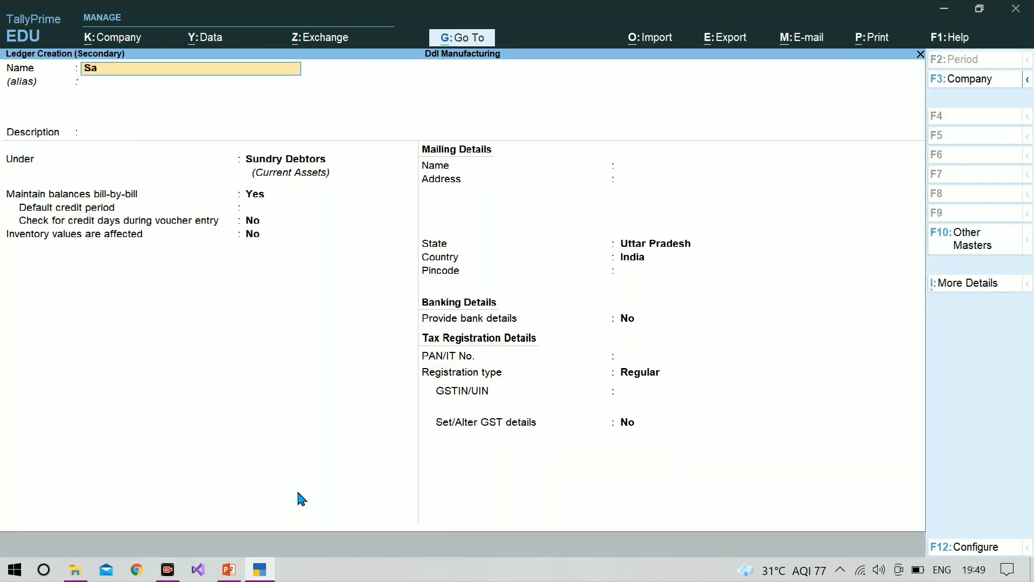
text(les)
key(Return)
key(Return)
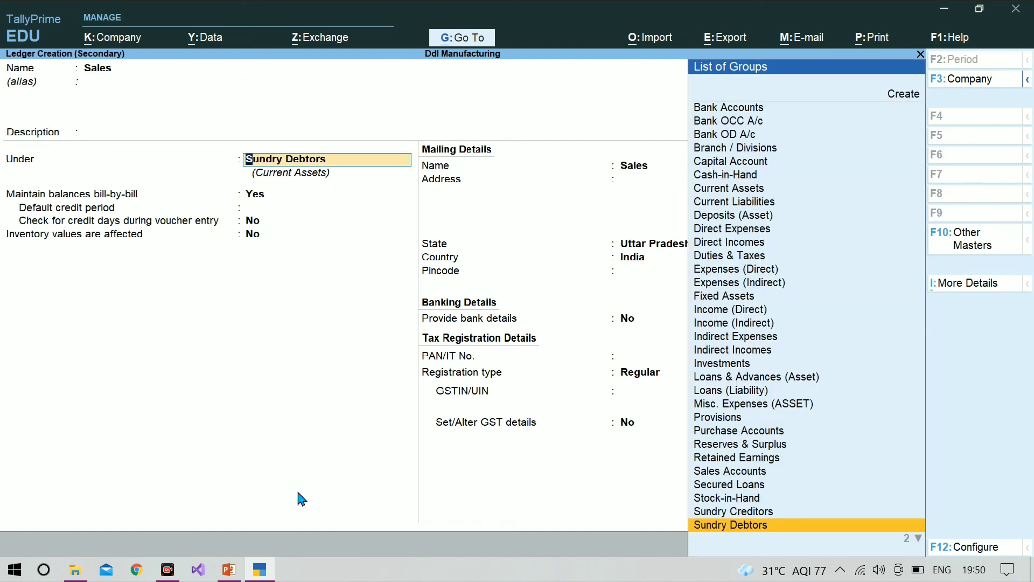
text(Sal)
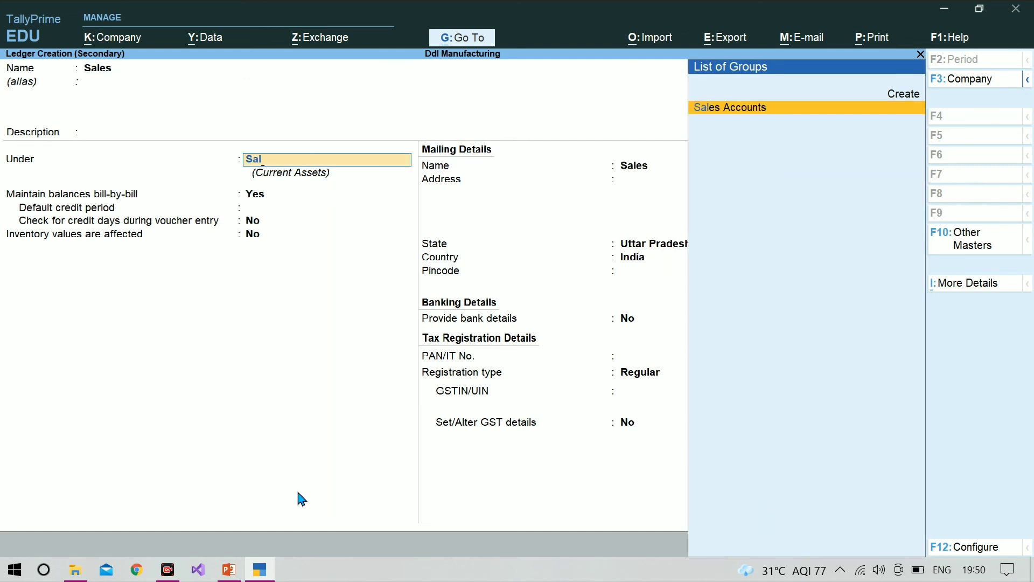
key(Return)
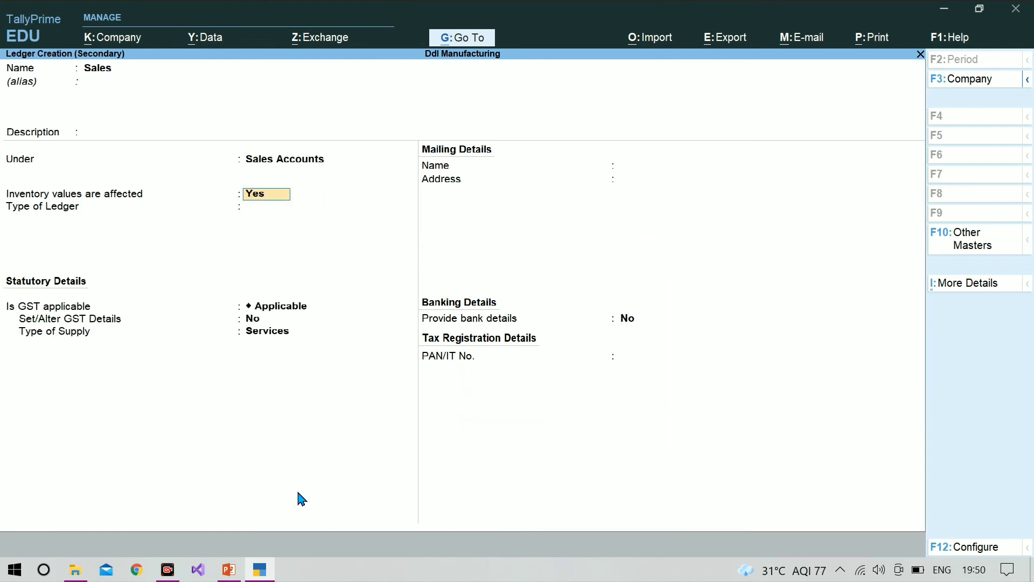
key(ctrl+a)
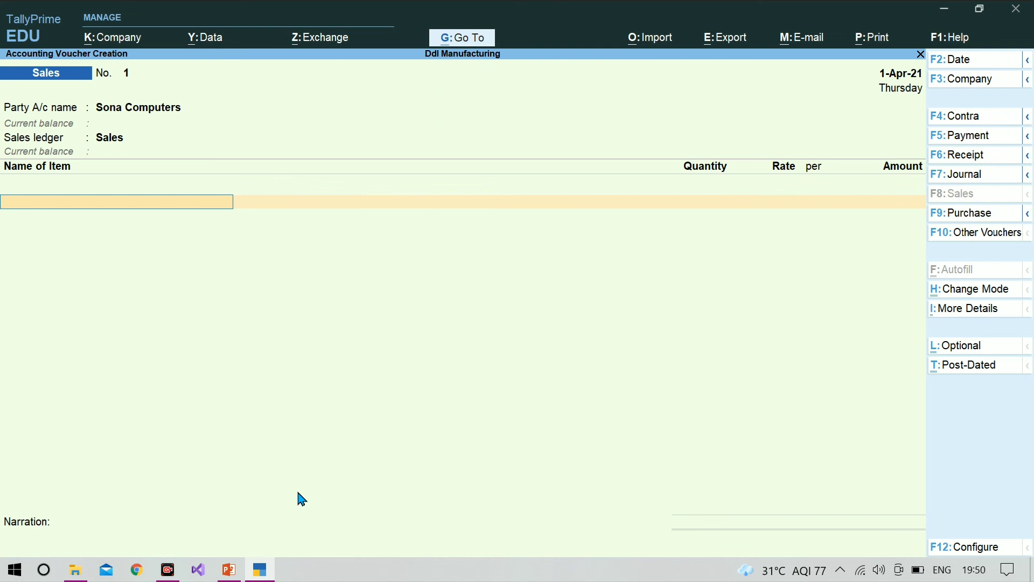
Add Ddl Laptops to the Sales voucher and allocate 50 nos from the Gonda godown
text(D)
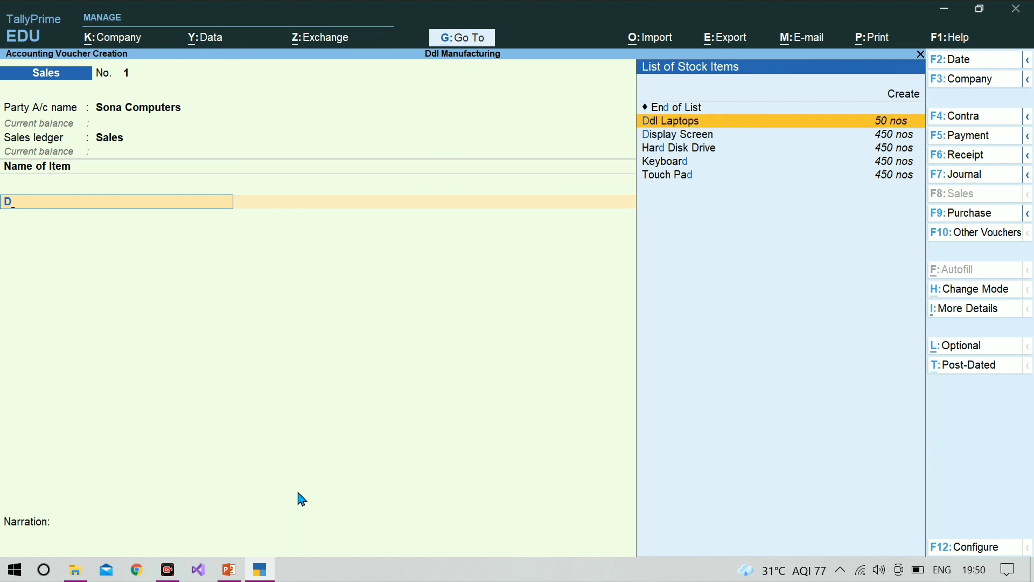
key(Return)
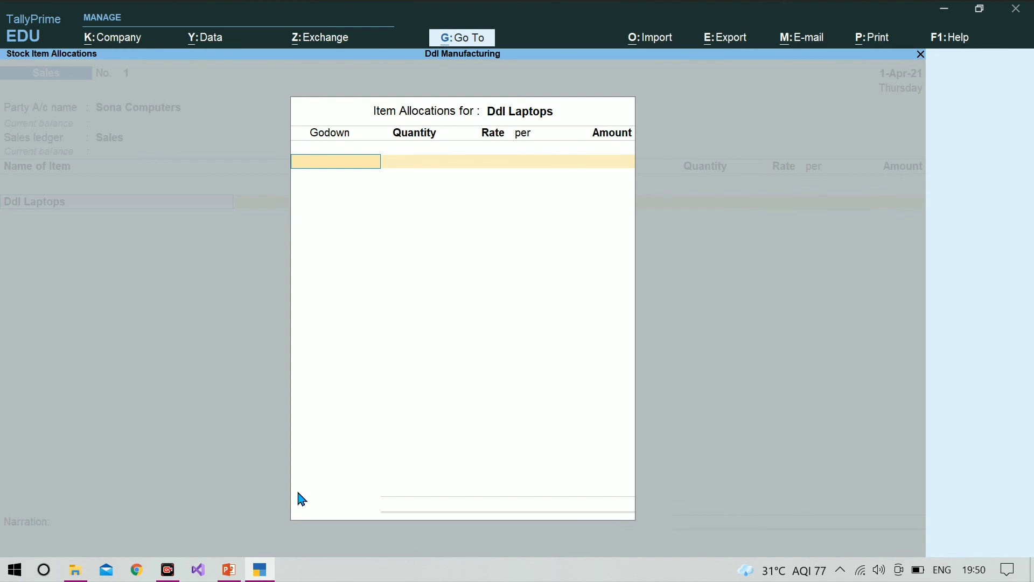
text(G)
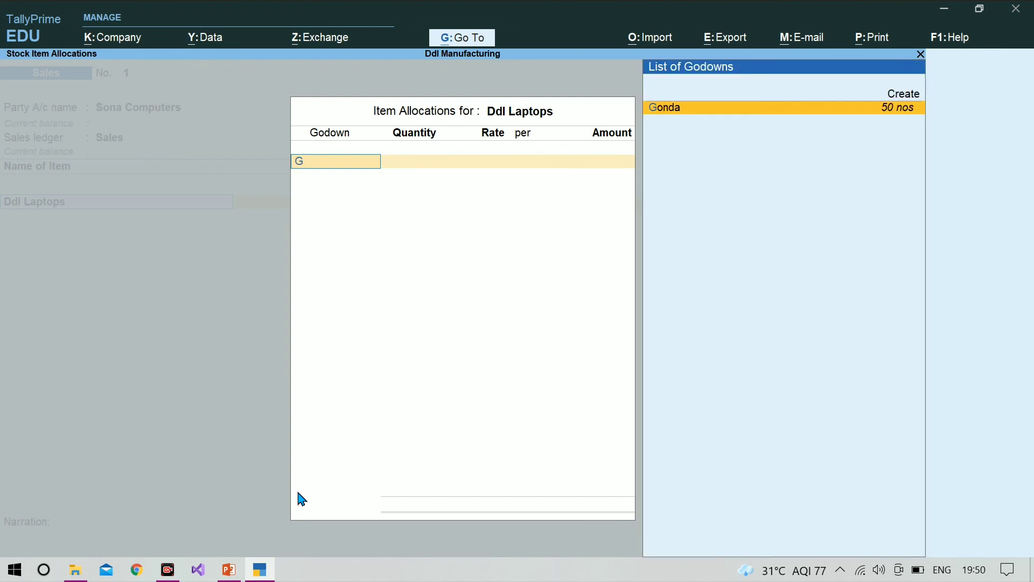
key(Return)
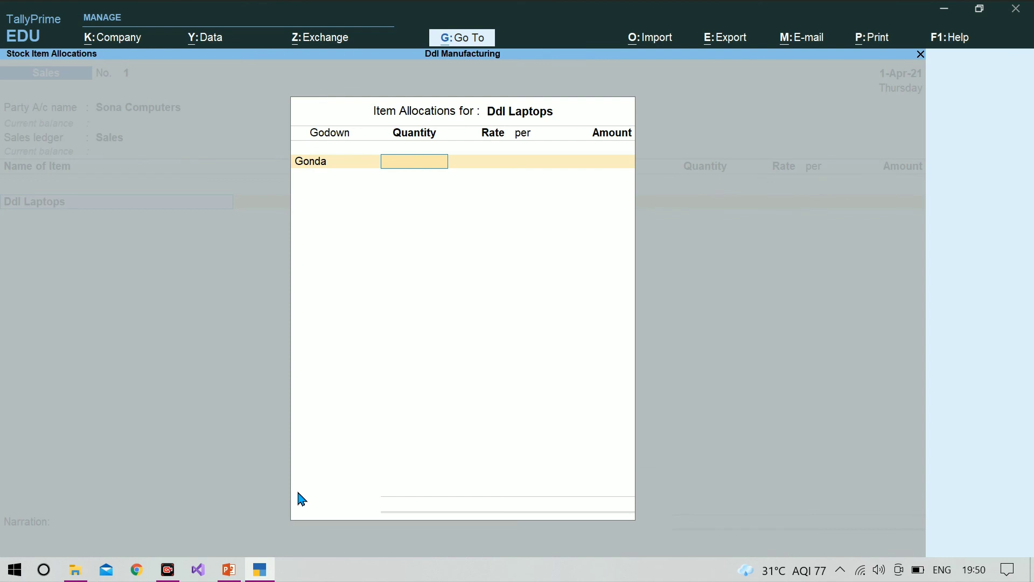
text(50)
key(Return)
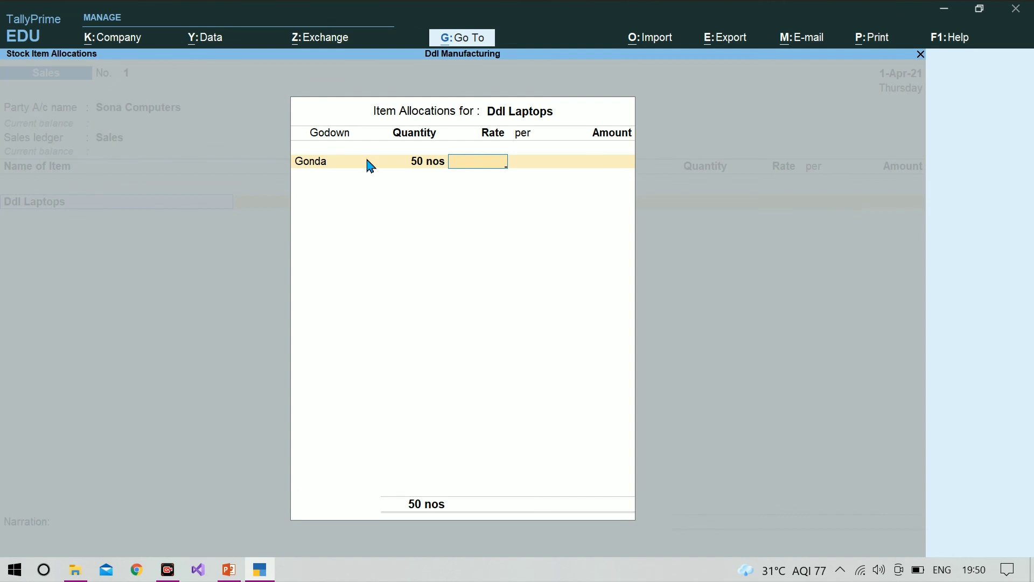
Check the selling rate on the PowerPoint slide and set the Ddl Laptops rate to 10,000 per nos
click(229, 572)
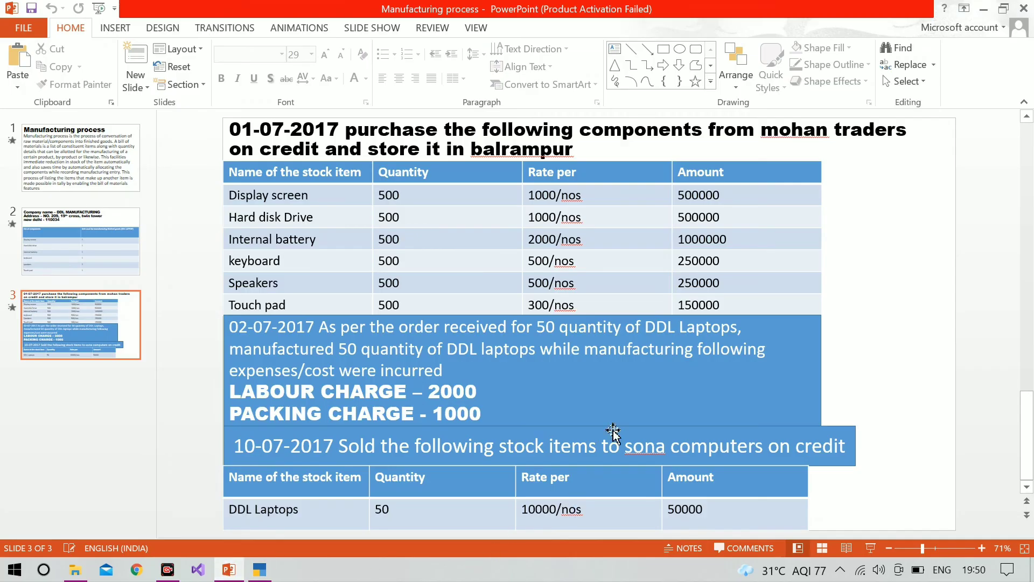
click(262, 571)
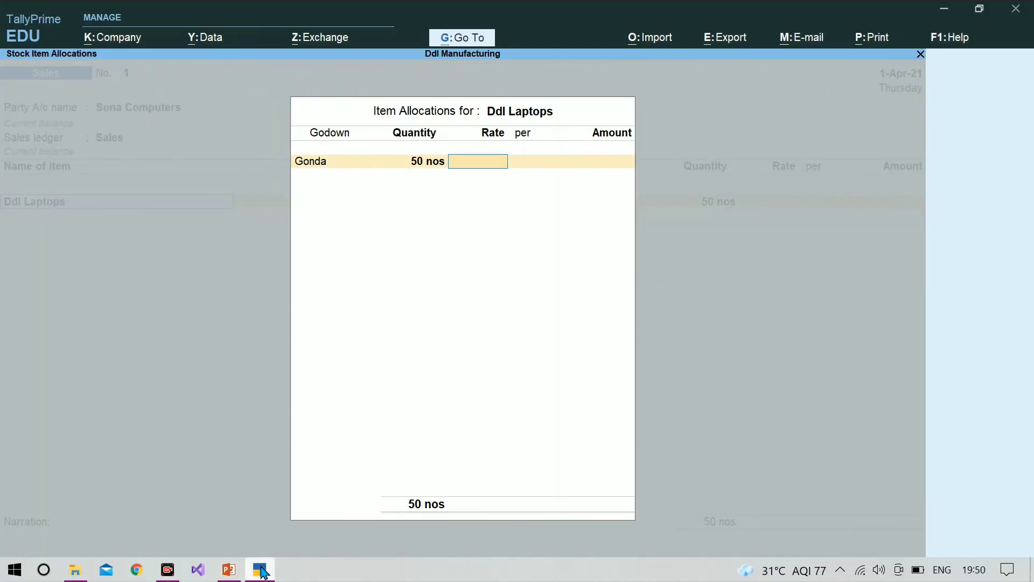
text(10000)
key(Return)
Accept the calculated amount and the item allocation, and end the item list of the Sales voucher
key(Return)
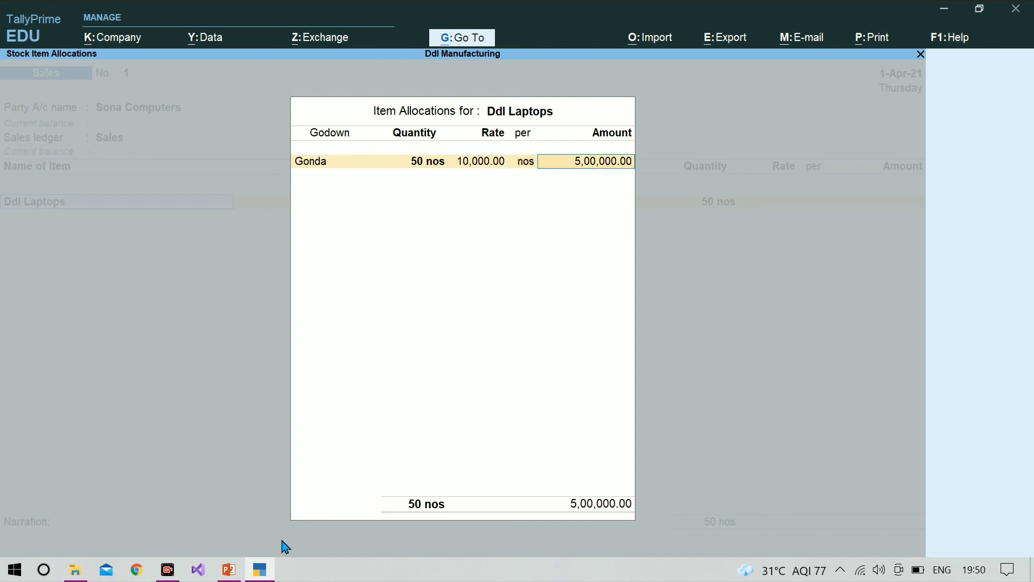
key(Return)
key(Return)
key(Return)
key(Return)
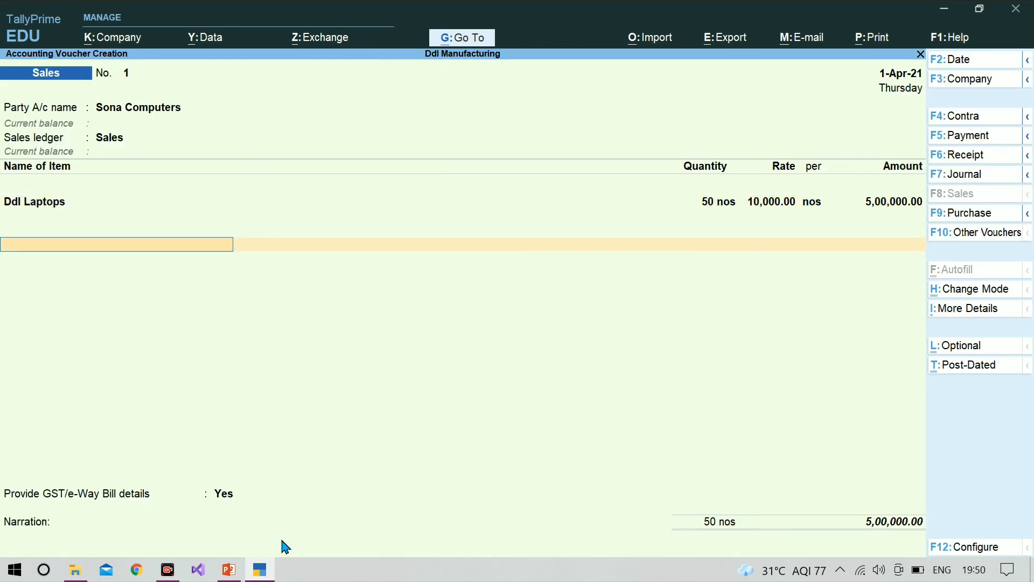
key(Return)
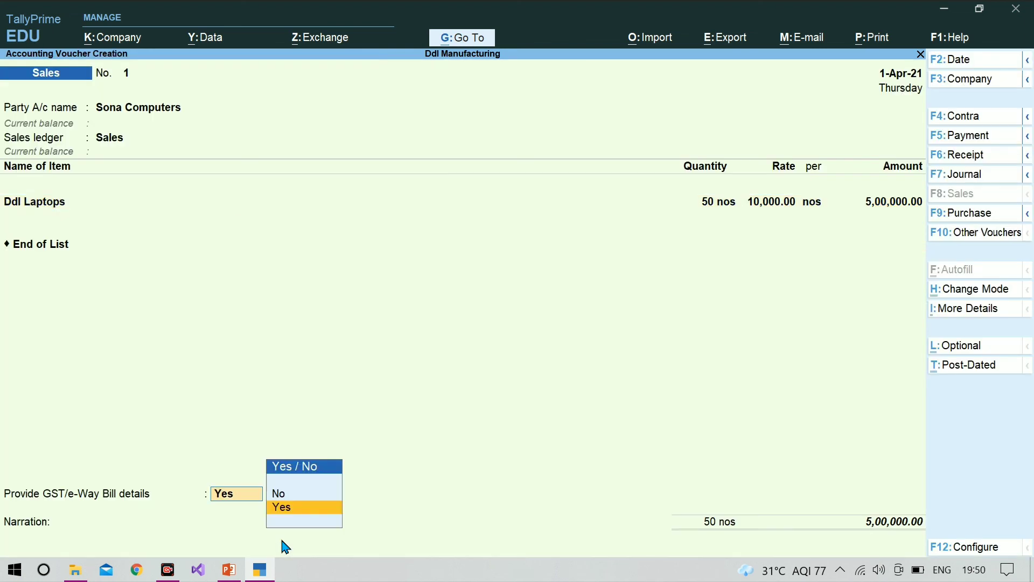
Set the Sales voucher's GST/e-Way Bill details option to No and accept the voucher total
key(Up)
key(Return)
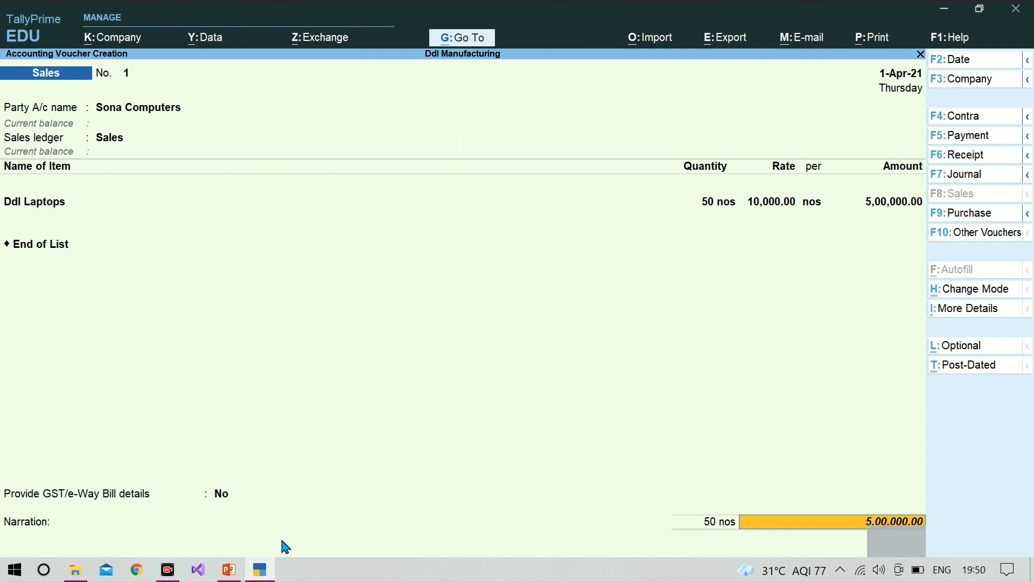
key(Return)
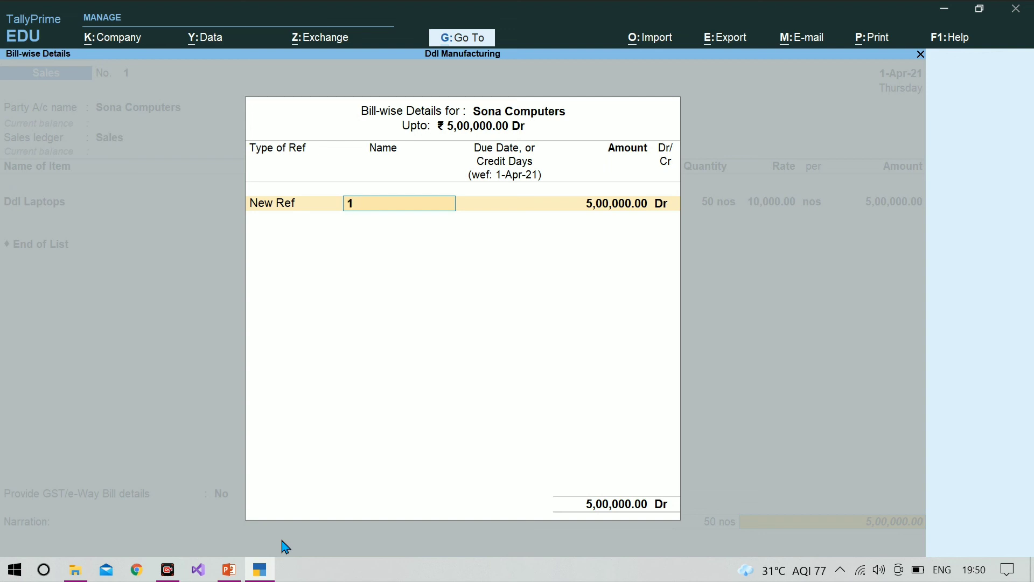
Allocate Sona Computers' full bill amount to the new reference Sona-1 and save the Sales voucher without a narration
text(Sona-1)
key(Return)
key(Return)
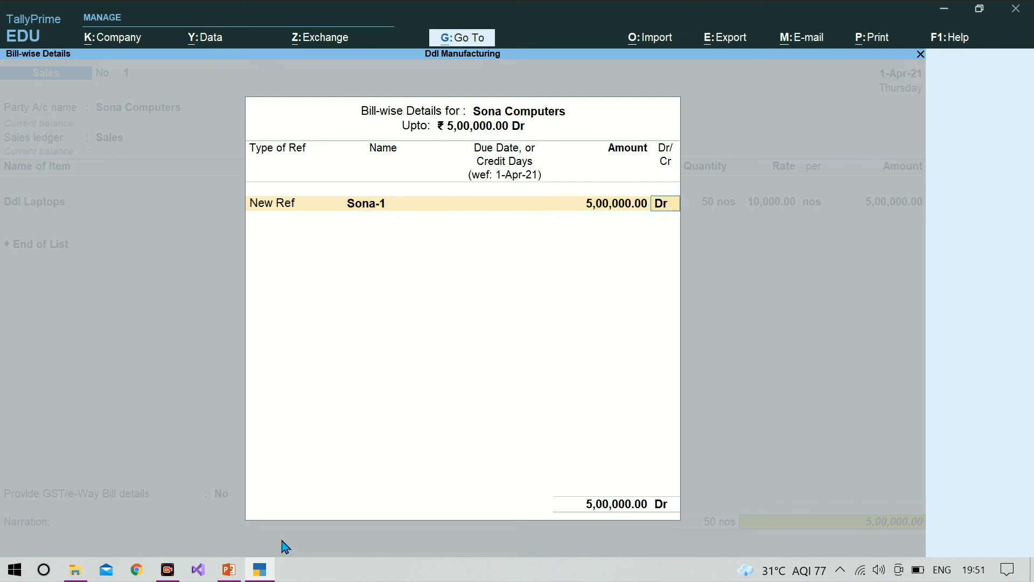
key(Return)
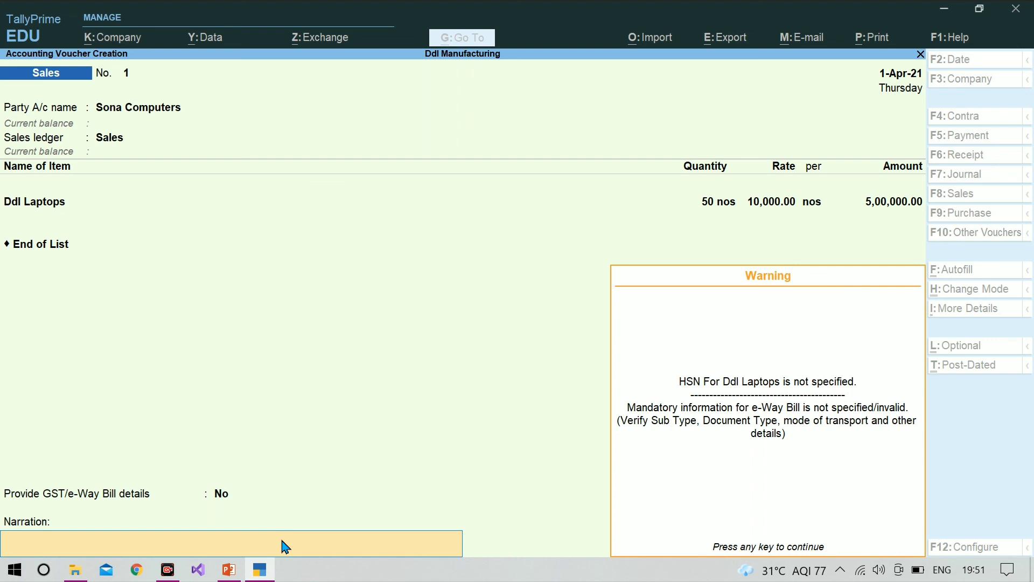
key(Return)
key(Return)
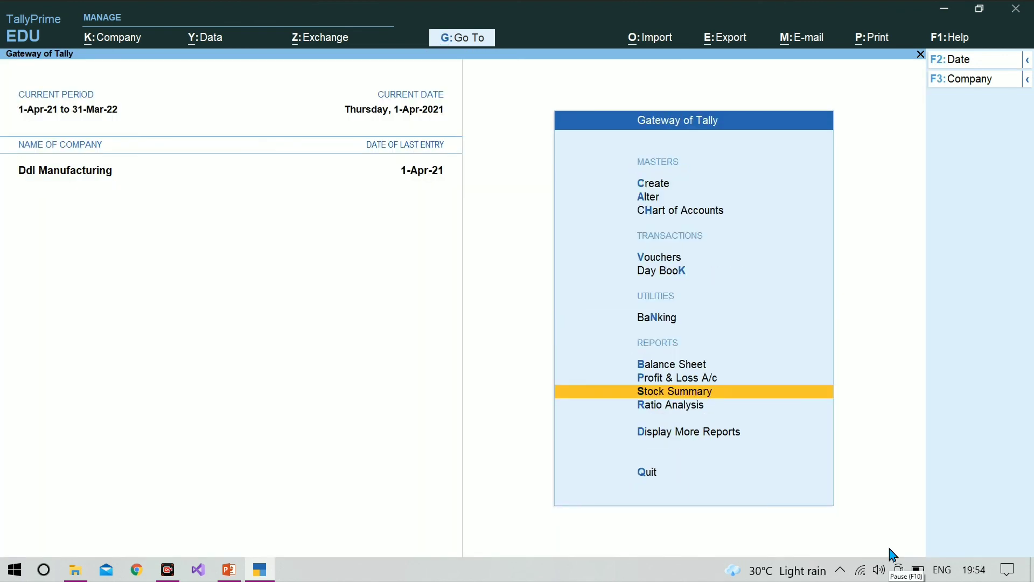
Review the closing balance in the Stock Summary report and return to the Gateway of Tally
key(Down)
key(Up)
key(Return)
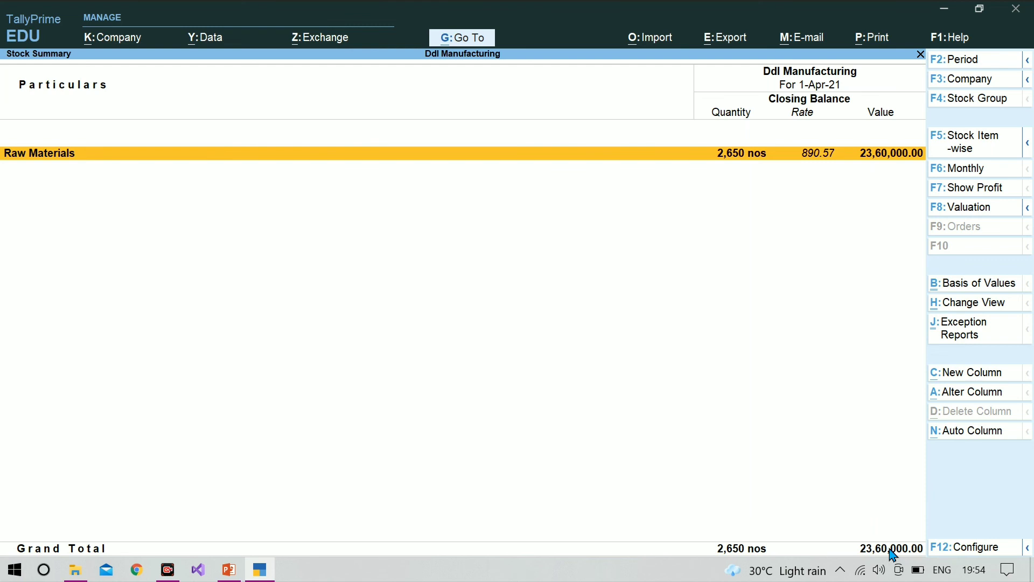
key(Escape)
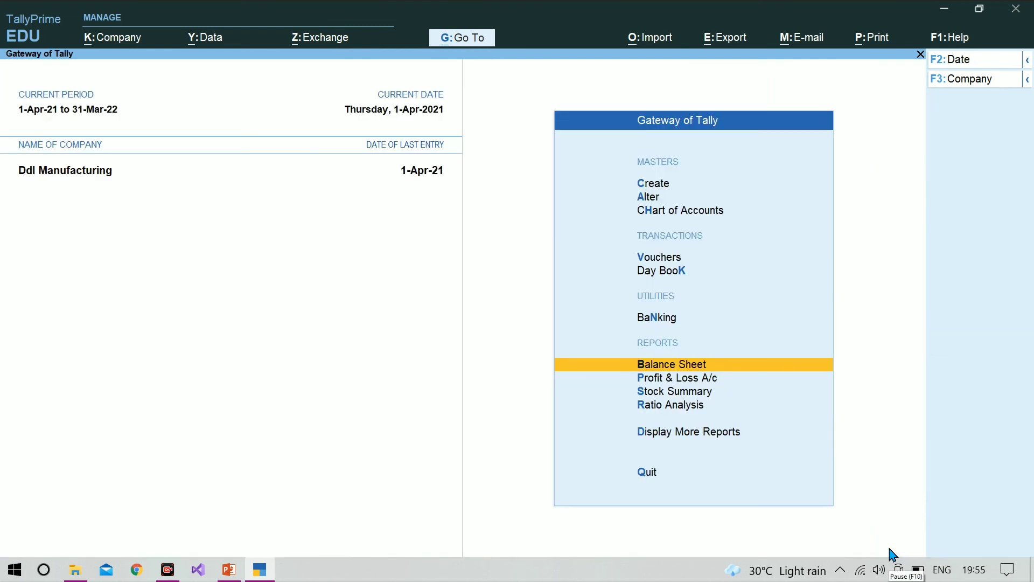
Examine Current Assets in the Balance Sheet, following Sundry Debtors down to the Sona Computers ledger, and return to the Balance Sheet
key(Down)
key(Up)
key(Return)
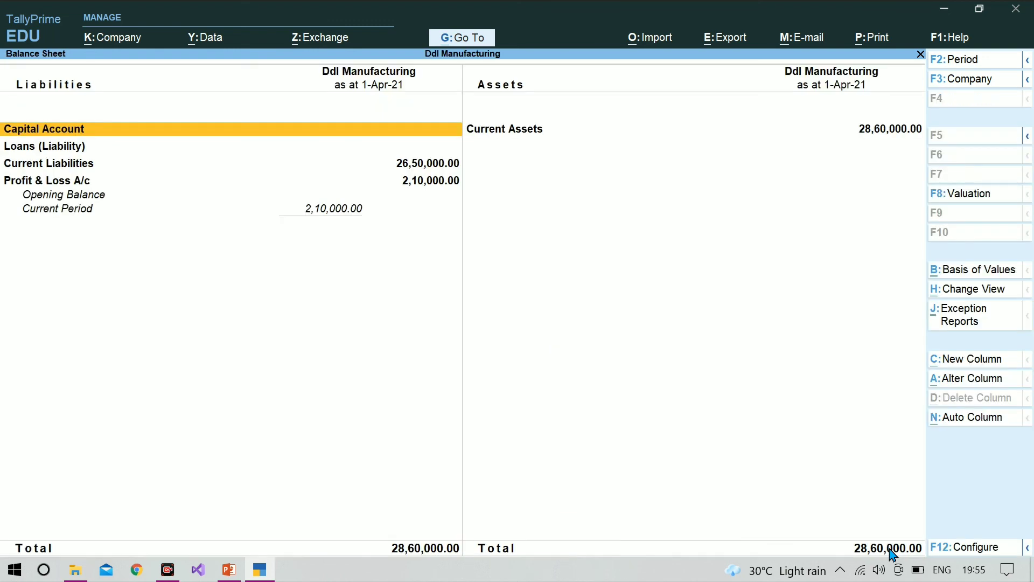
key(Right)
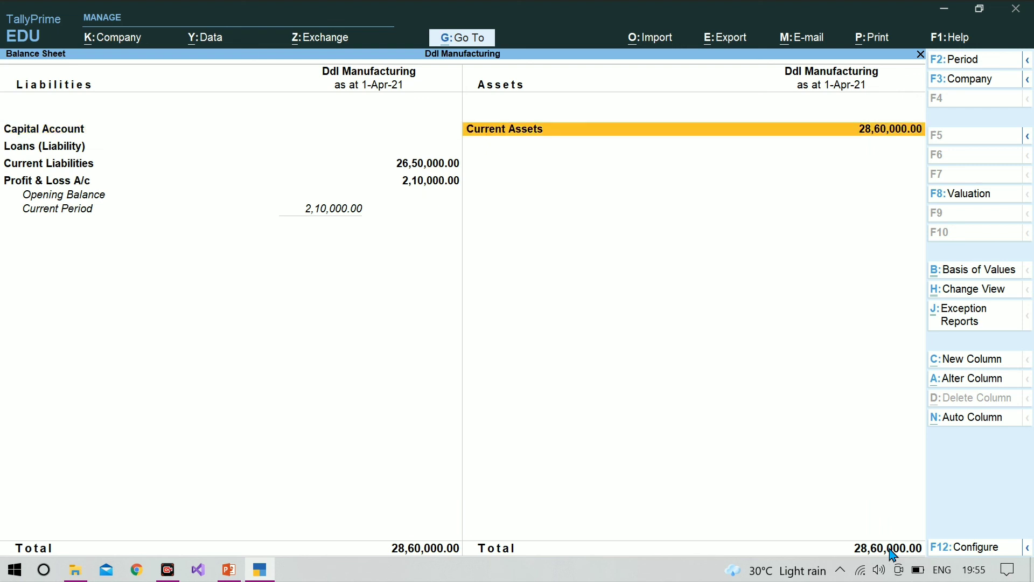
key(Return)
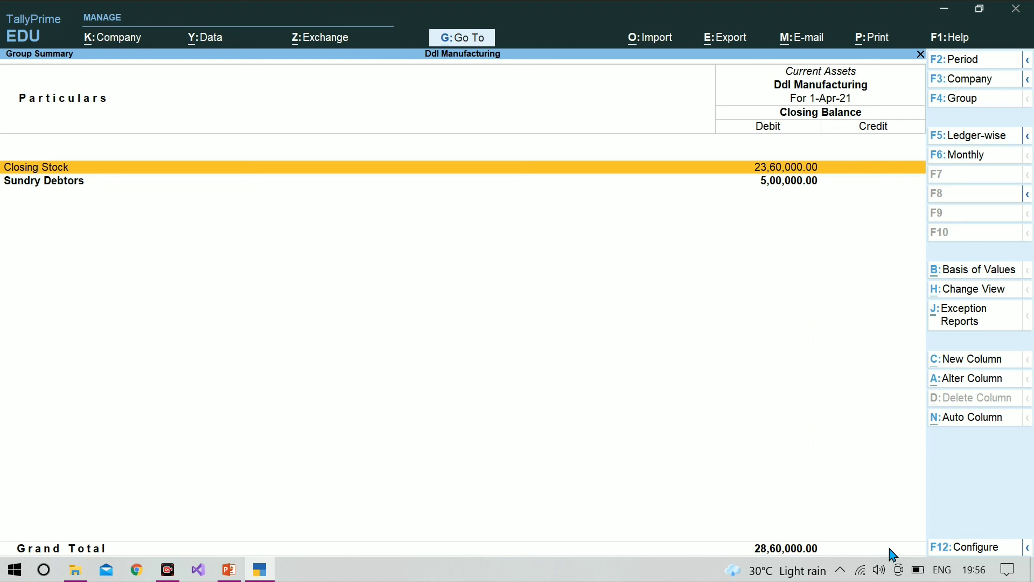
key(Down)
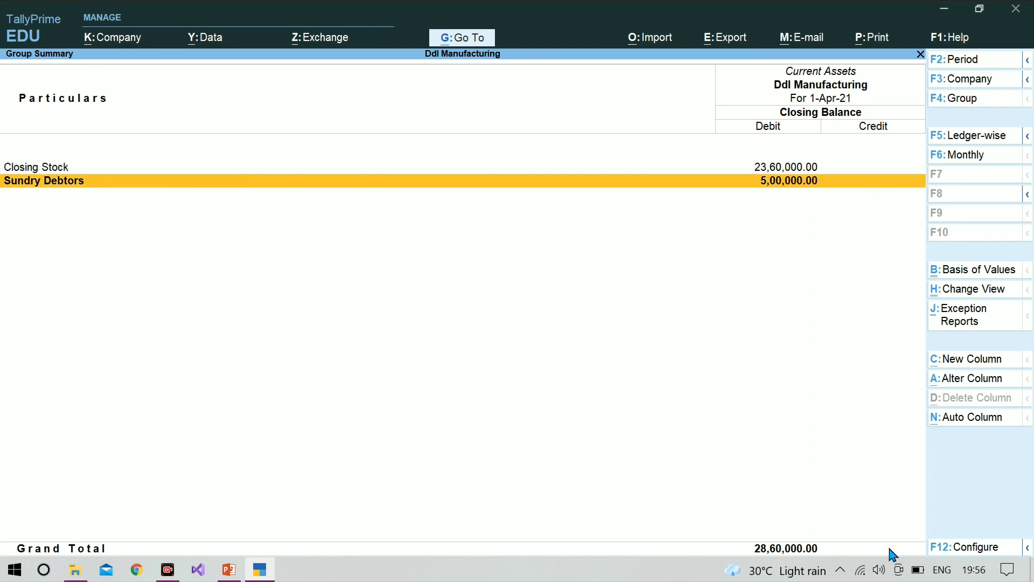
key(Return)
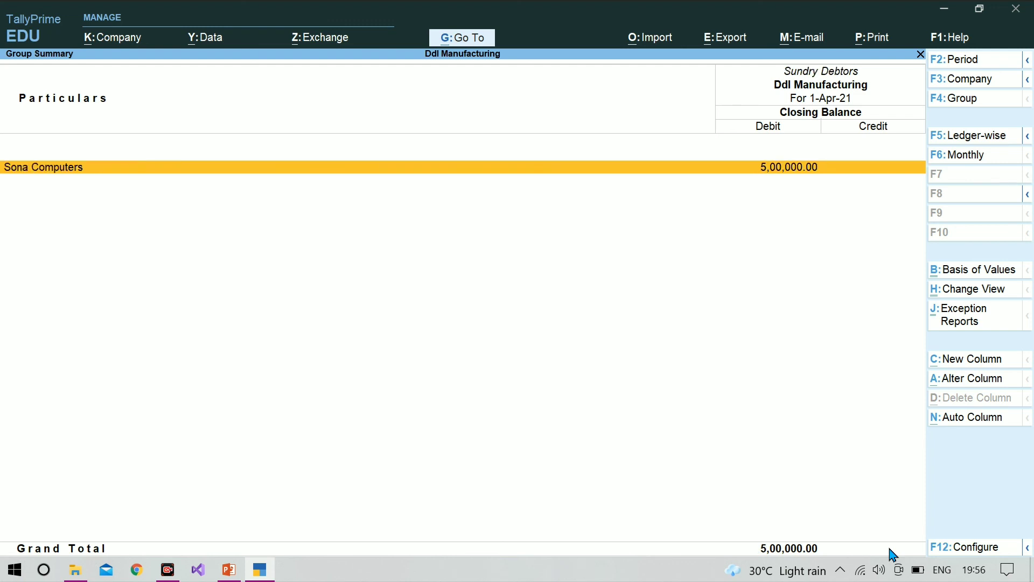
key(Return)
key(Escape)
key(Escape)
key(Escape)
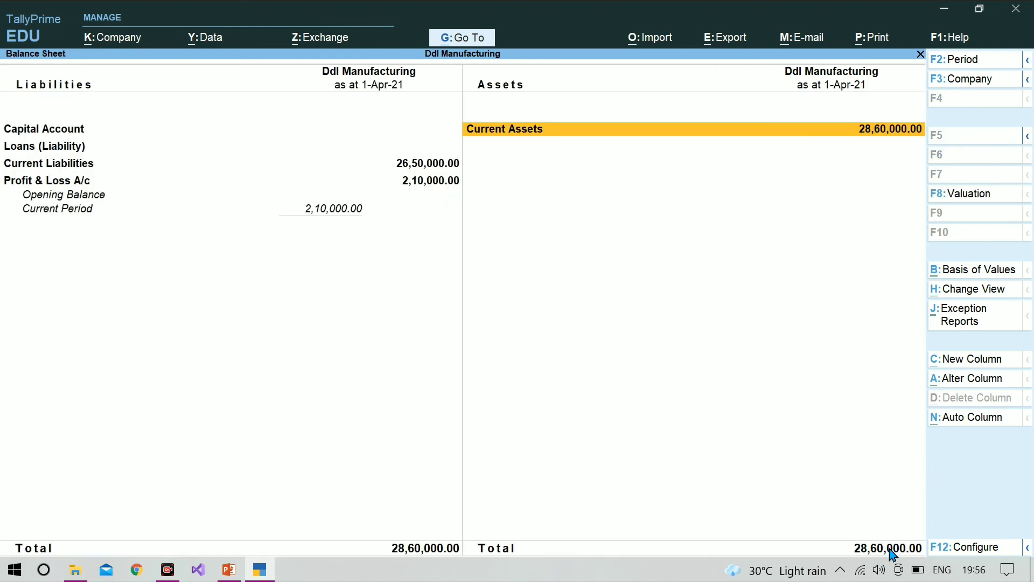
Examine Current Liabilities in the Balance Sheet, following Sundry Creditors down to Mohan Traders' monthly summary, and return to the Balance Sheet
key(Left)
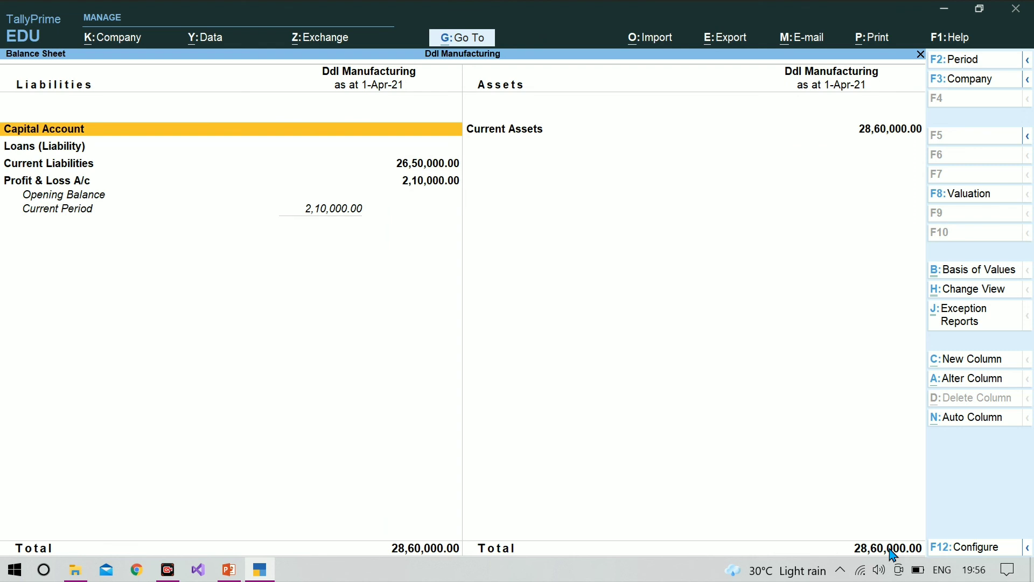
key(Down)
key(Down)
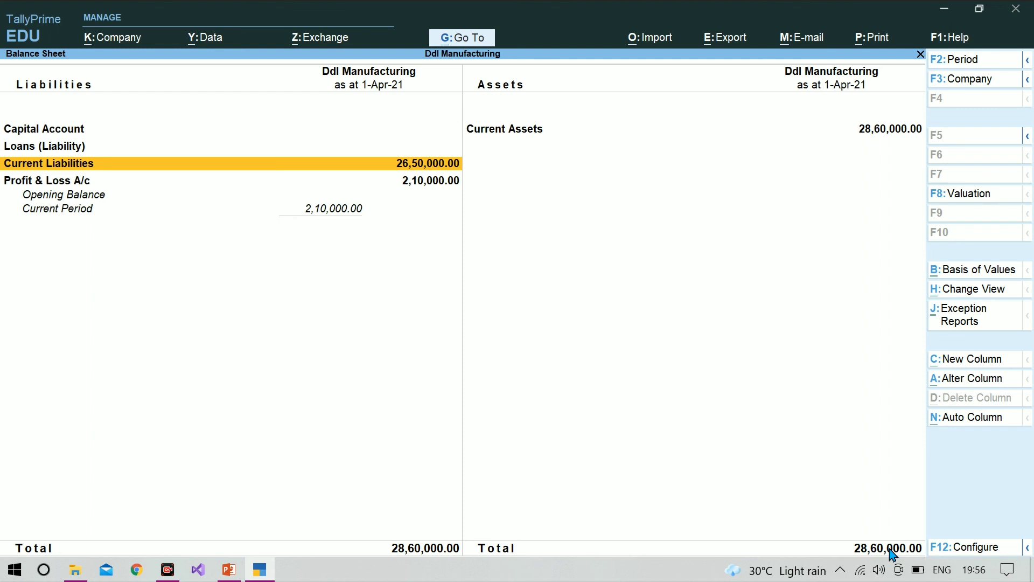
key(Return)
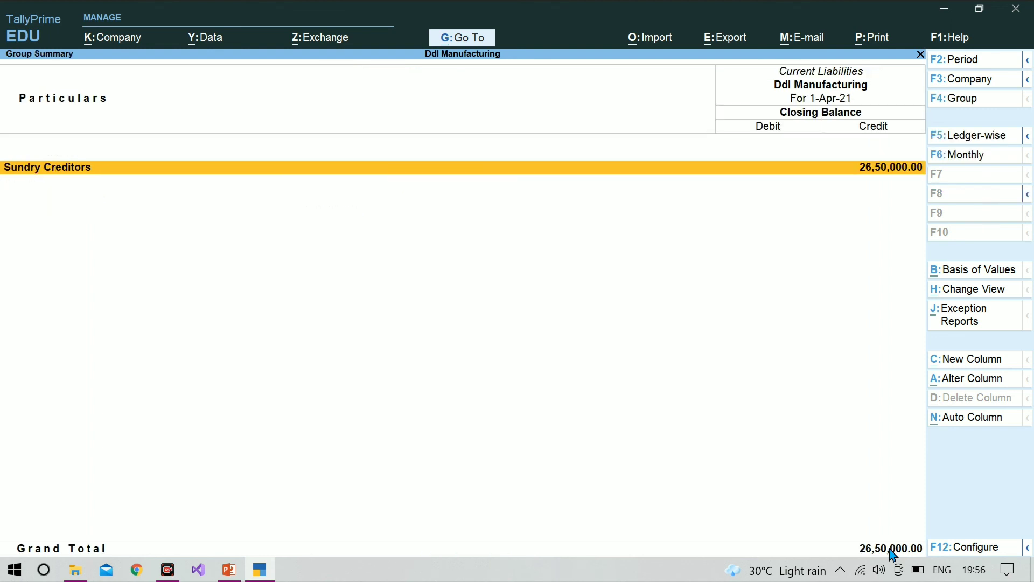
key(Return)
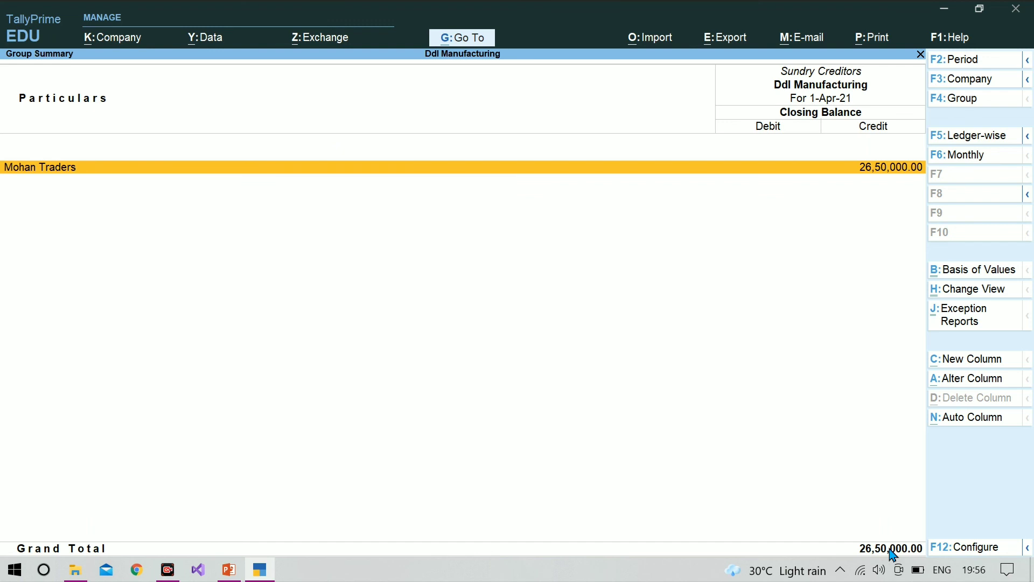
key(Return)
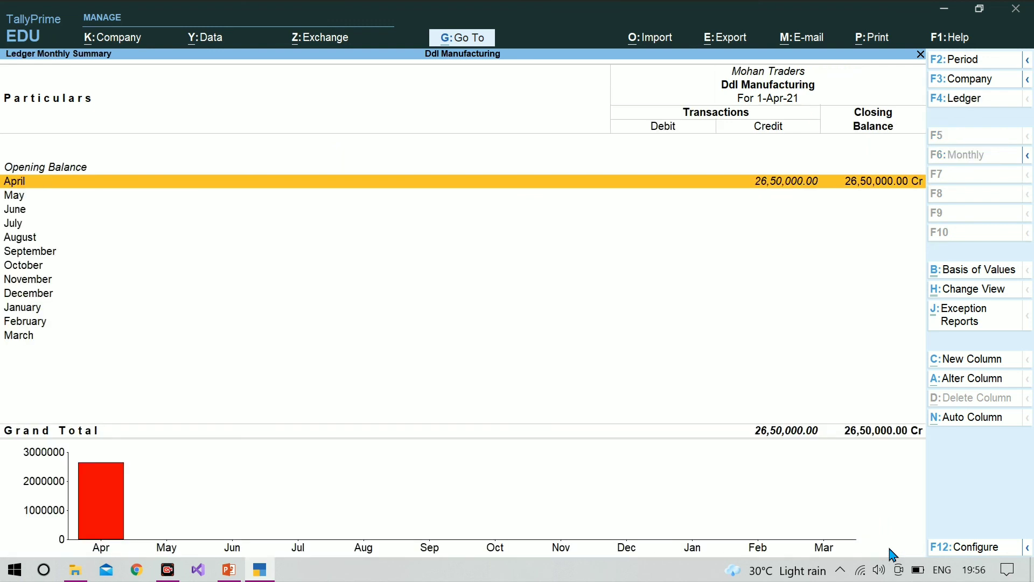
key(Escape)
key(Escape)
key(Escape)
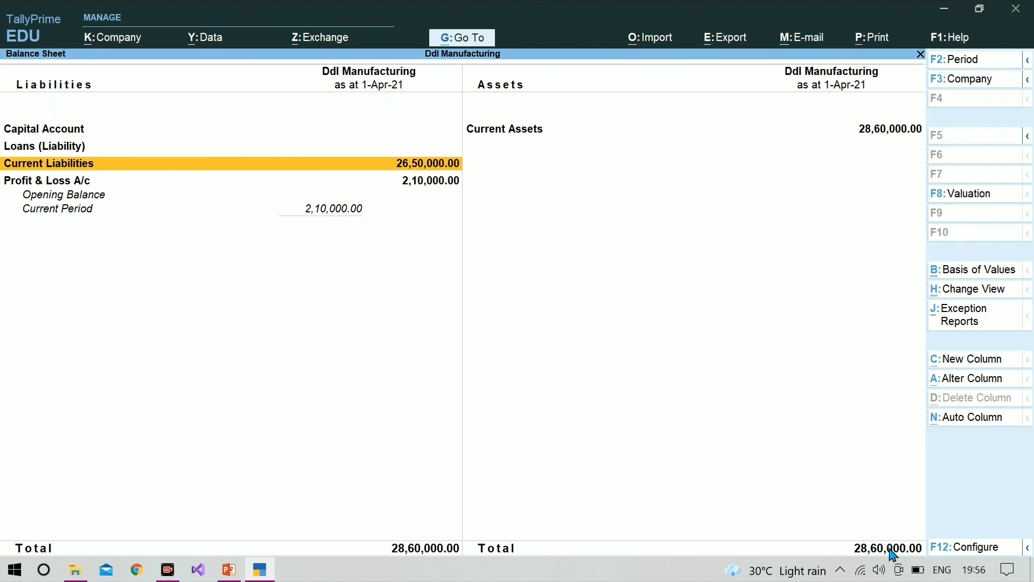
Review the Profit & Loss A/c from its Balance Sheet entry and again directly from the Gateway of Tally
key(Down)
key(Return)
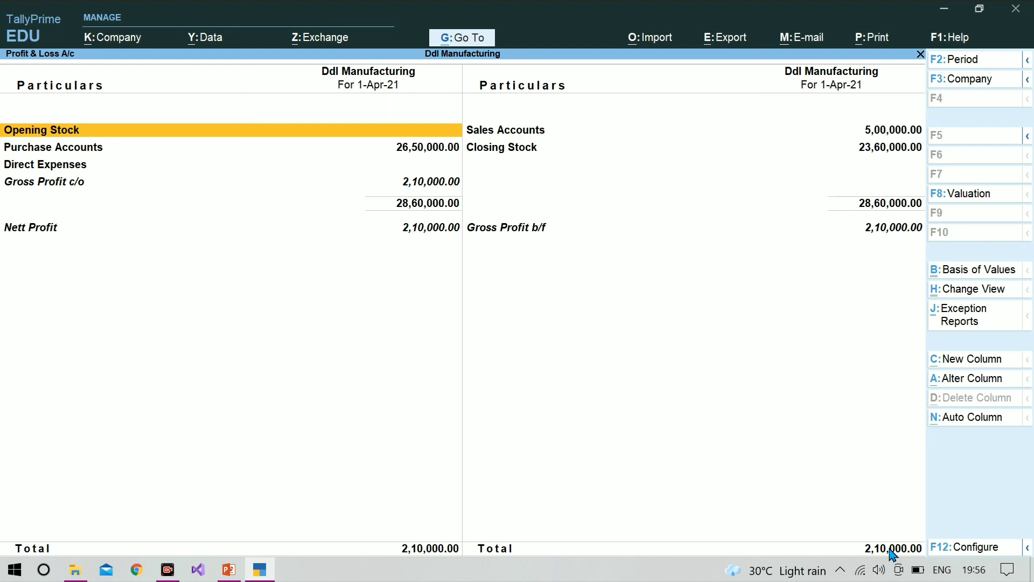
key(Escape)
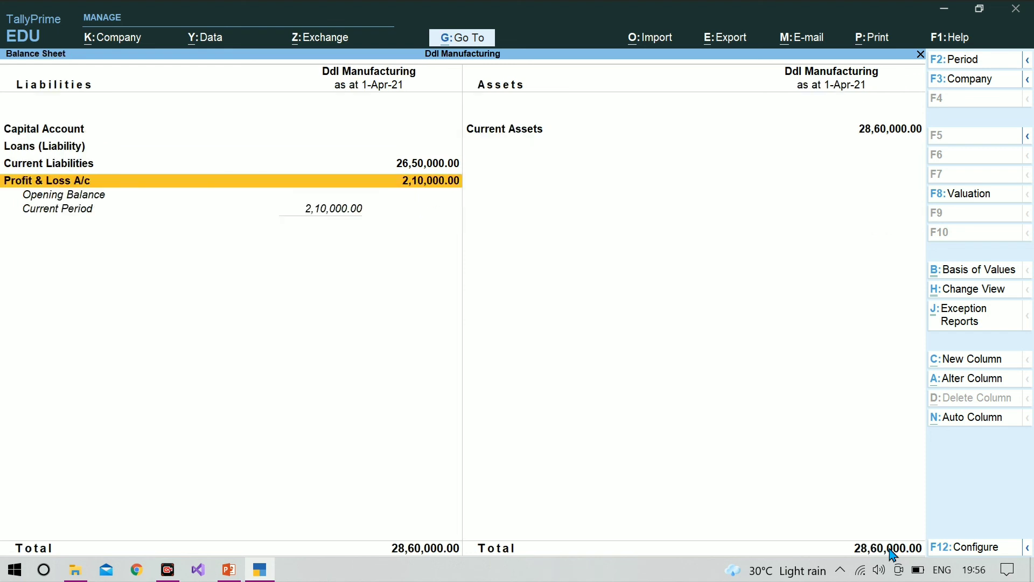
key(Escape)
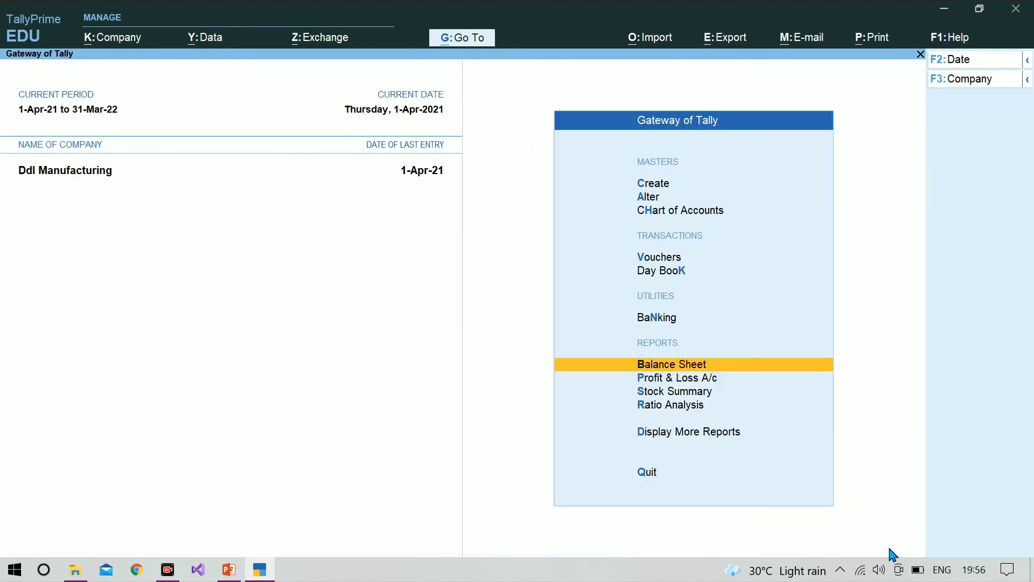
key(Down)
key(Return)
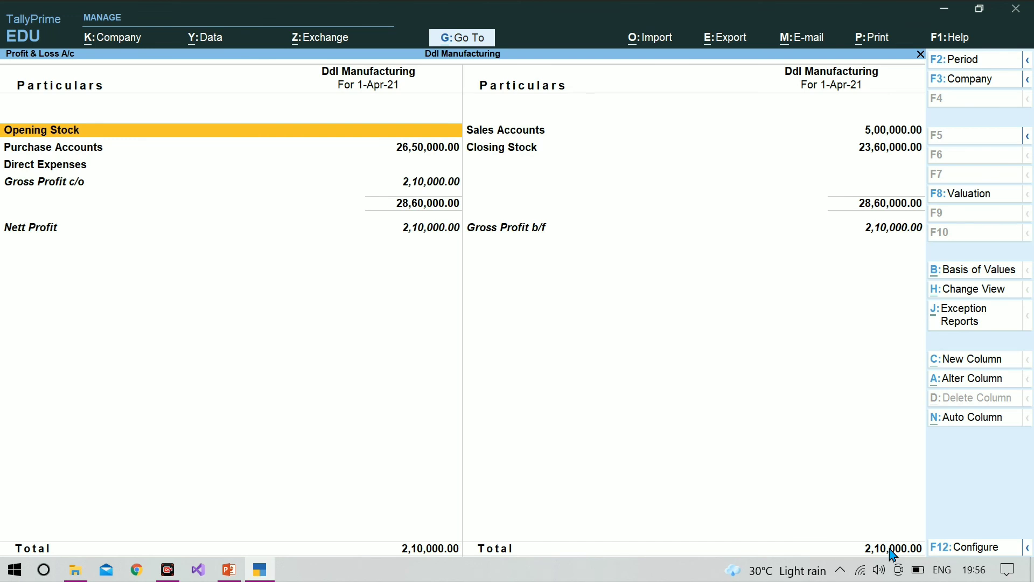
key(Escape)
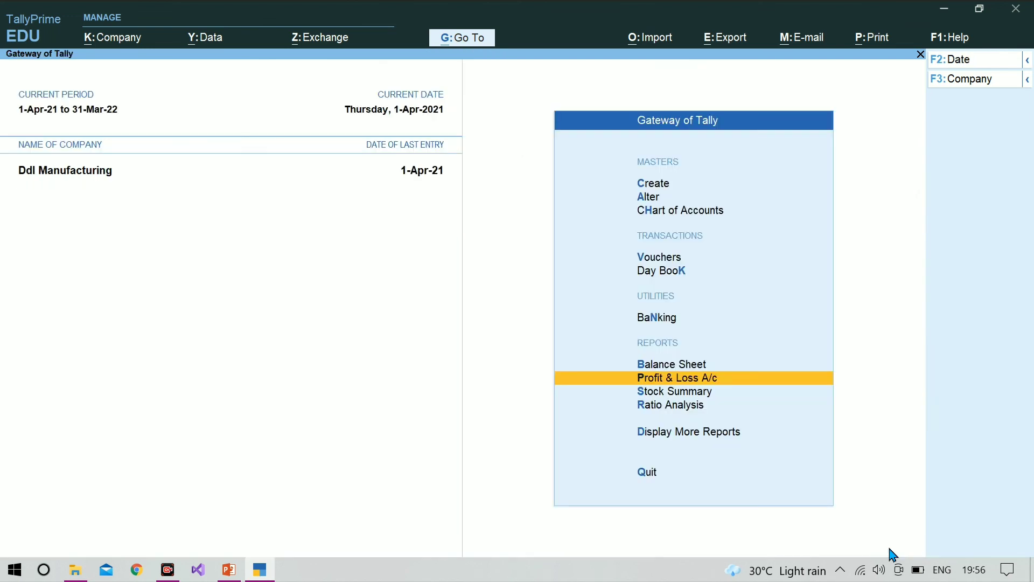
Review the Trial Balance among the additional accounting reports and return to the list of reports
key(Down)
key(Down)
key(Down)
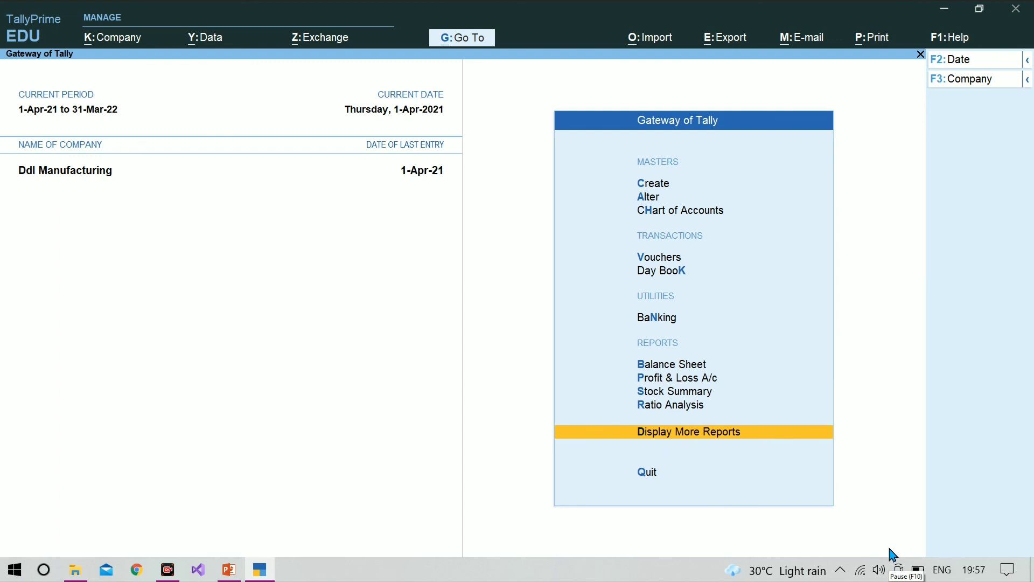
key(Return)
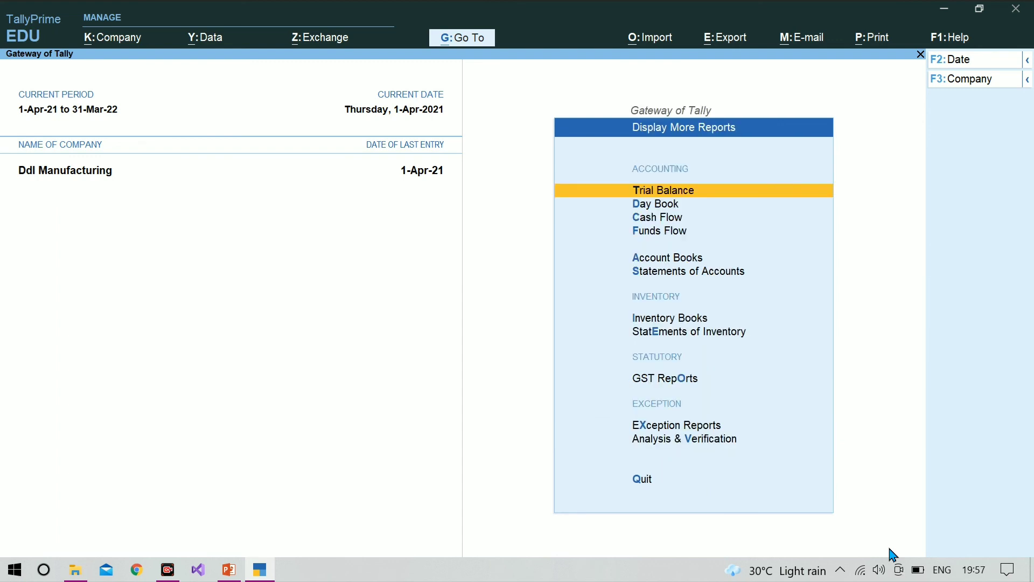
key(Return)
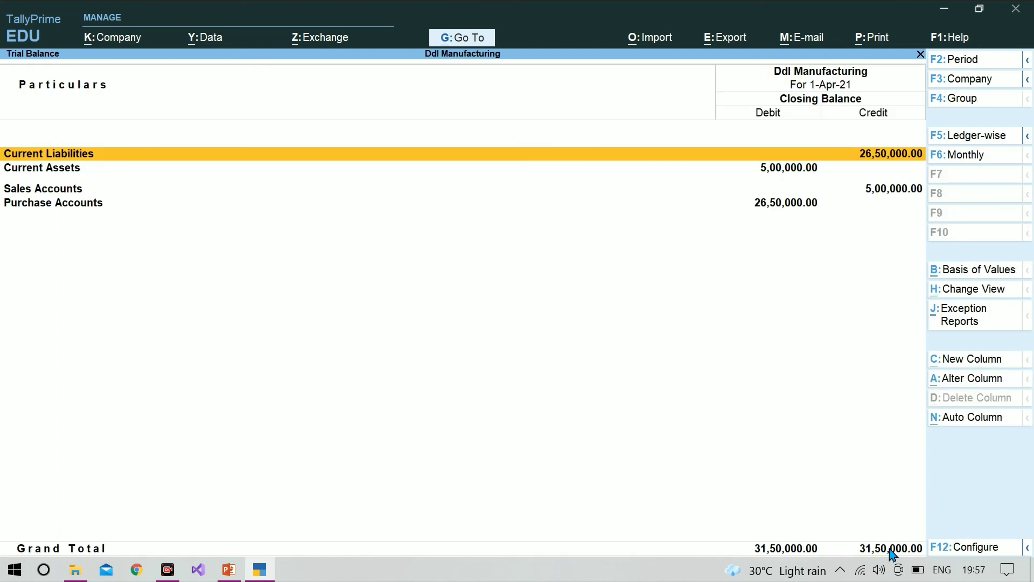
key(Escape)
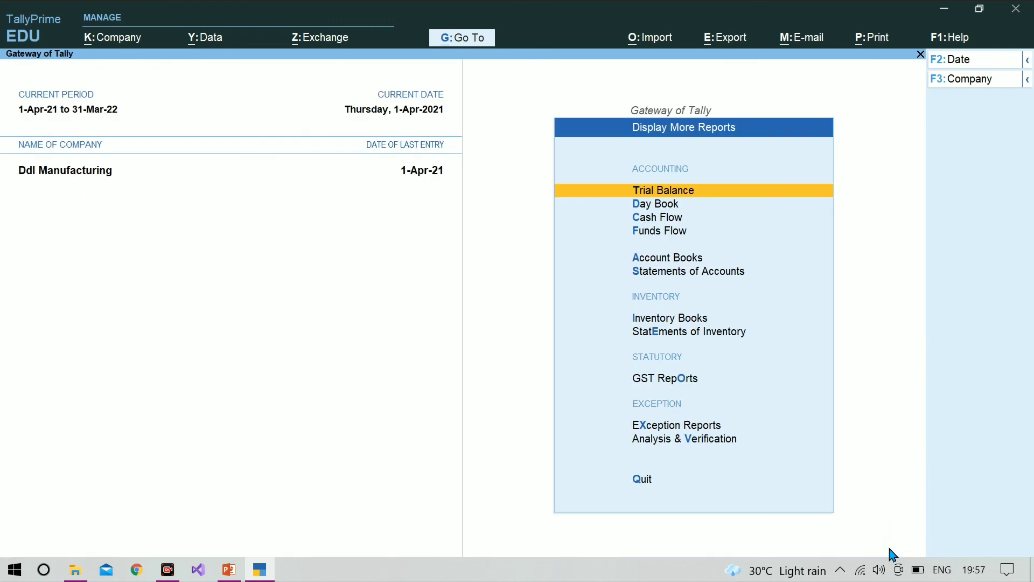
Inspect the Mohan Traders Purchase voucher from the Day Book and leave it without saving changes
key(Down)
key(Return)
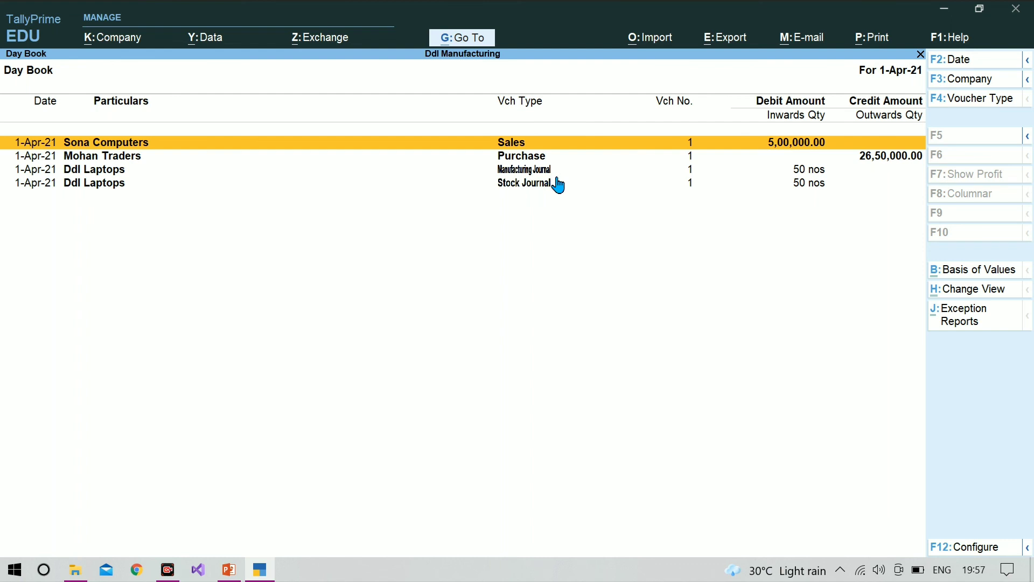
key(Down)
key(Down)
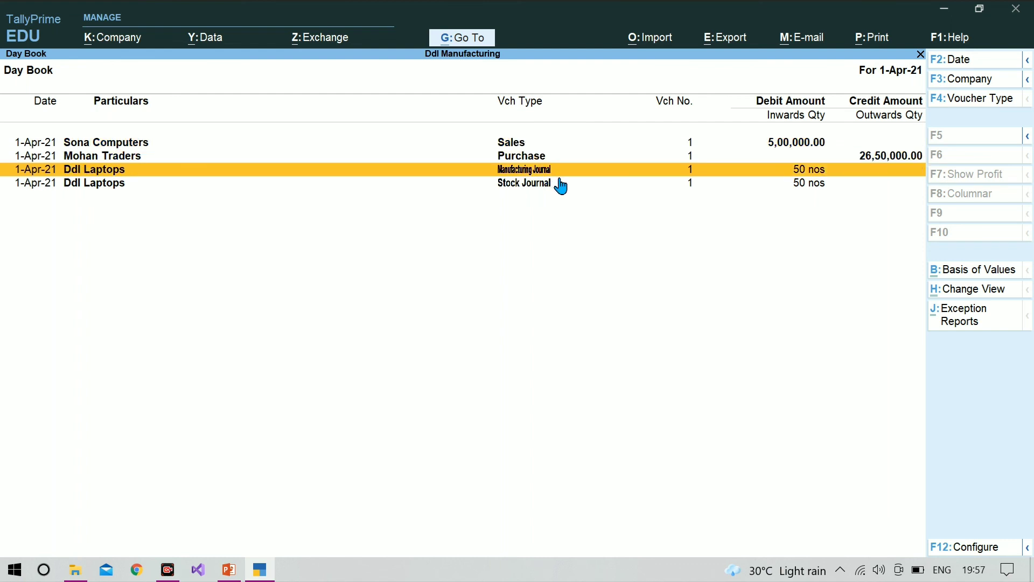
key(Up)
key(Return)
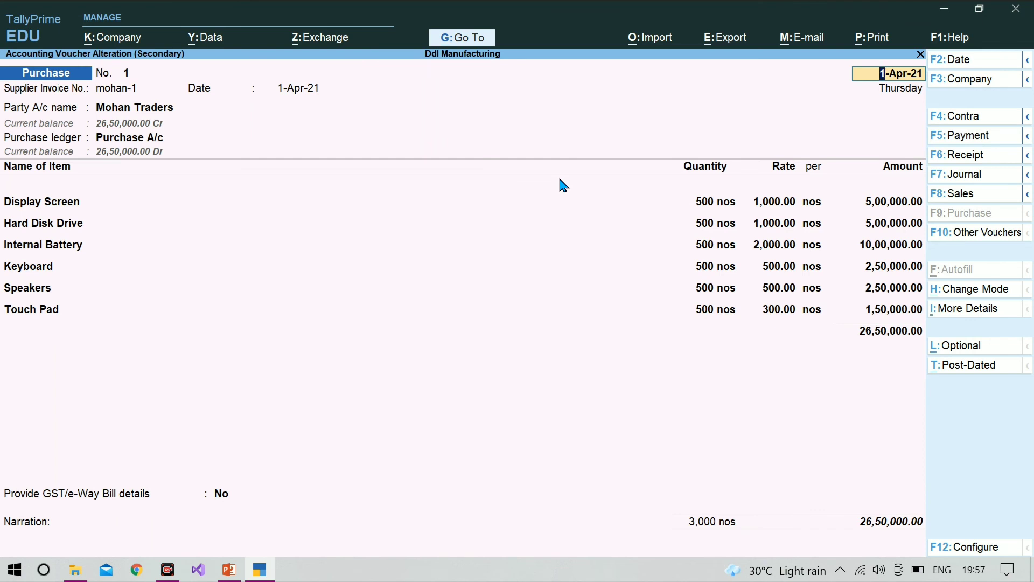
key(Escape)
key(Escape)
key(y)
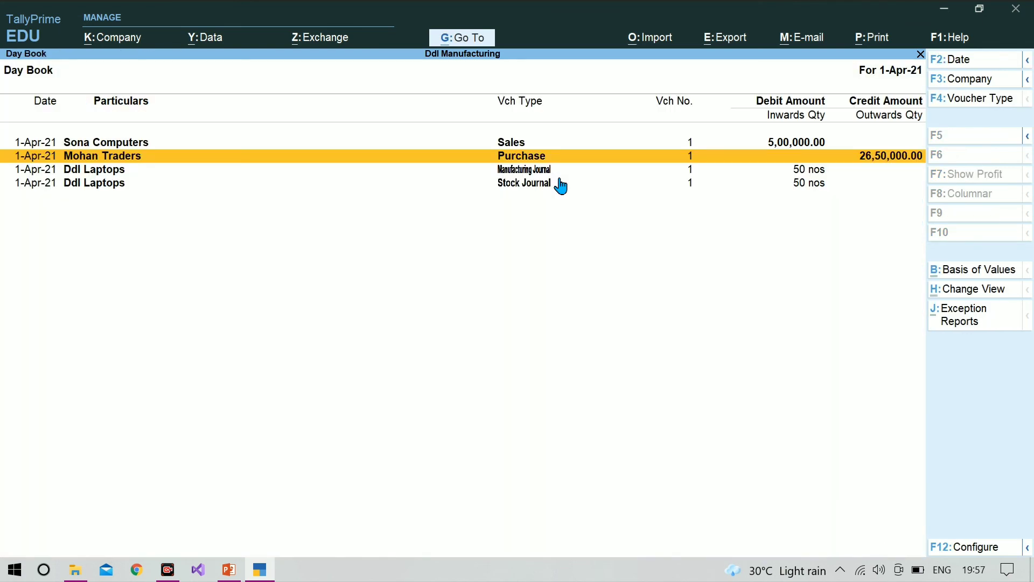
Inspect the Ddl Laptops Manufacturing Journal voucher from the Day Book and leave it without saving changes
key(Down)
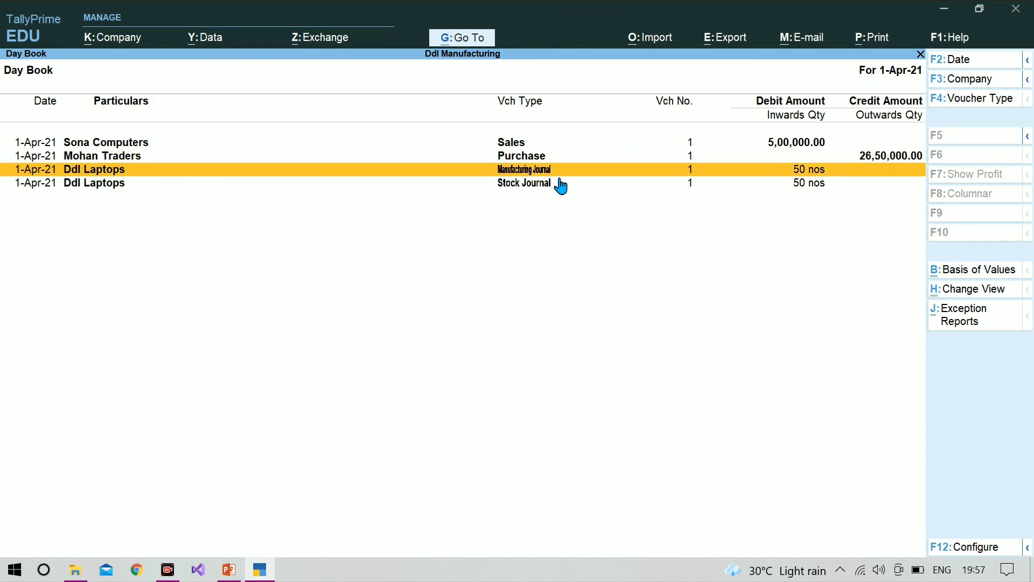
key(Return)
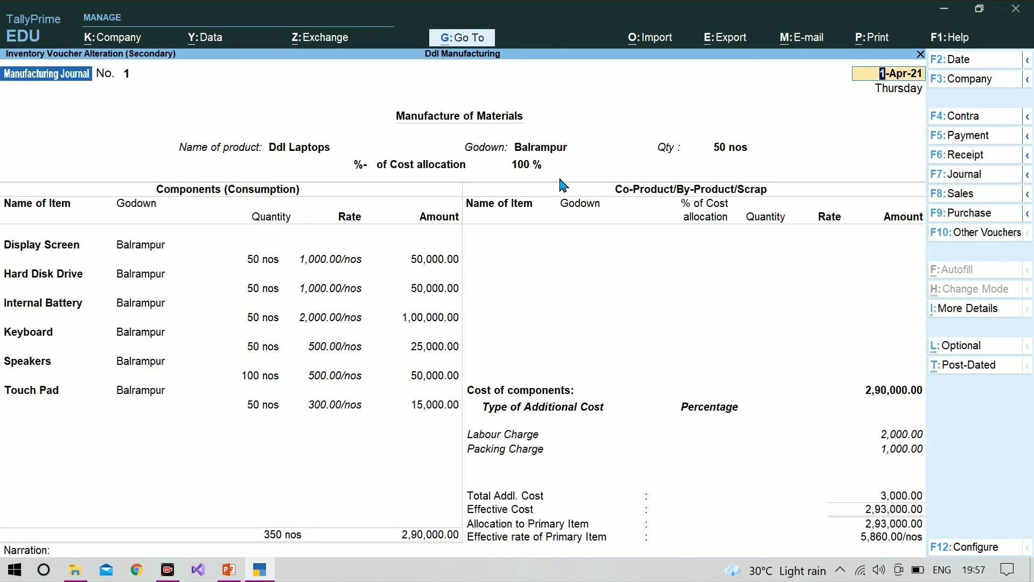
key(BackSpace)
key(Escape)
key(y)
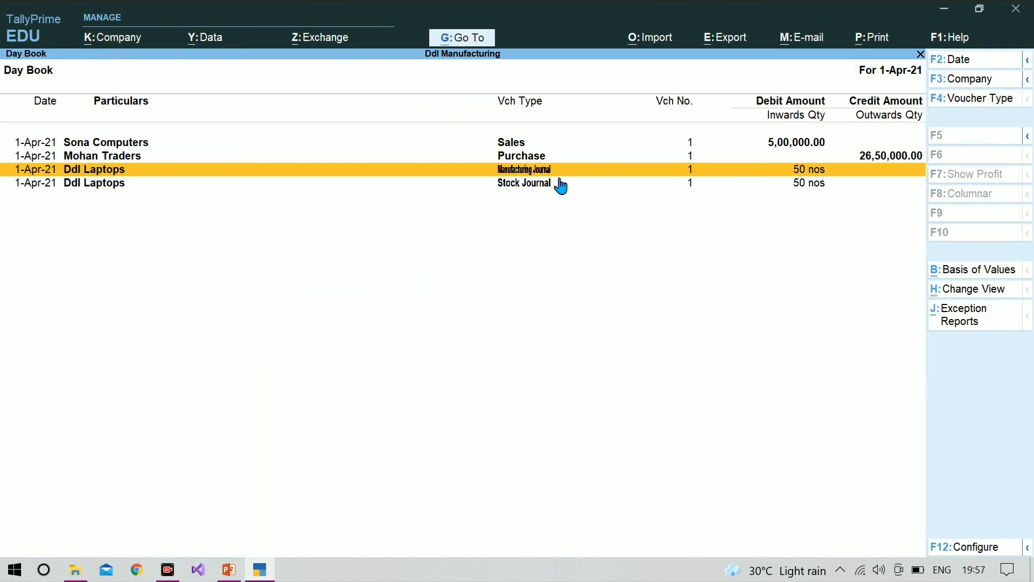
Inspect the Ddl Laptops Stock Journal voucher from the Day Book and leave it without saving changes
key(Down)
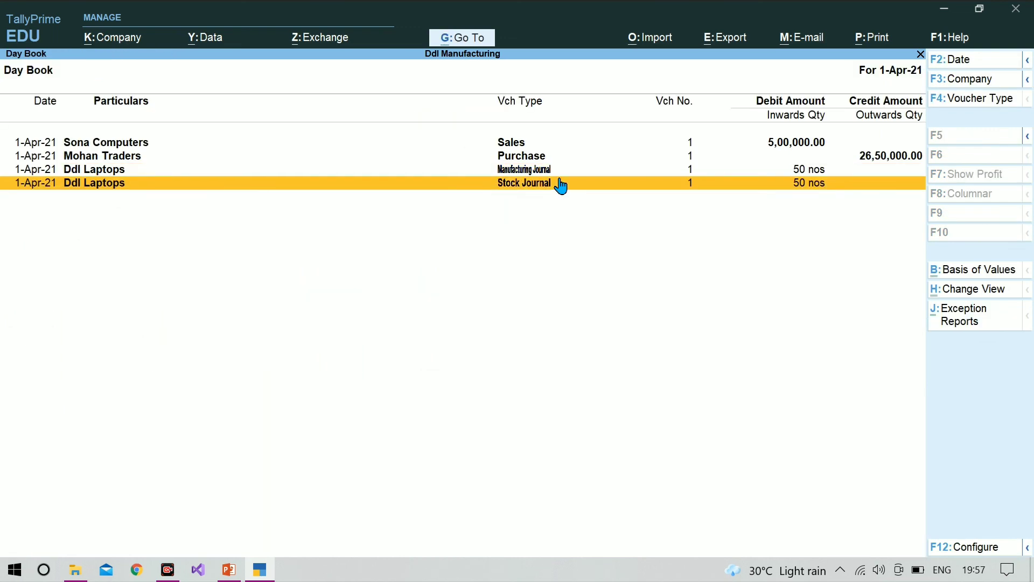
key(Return)
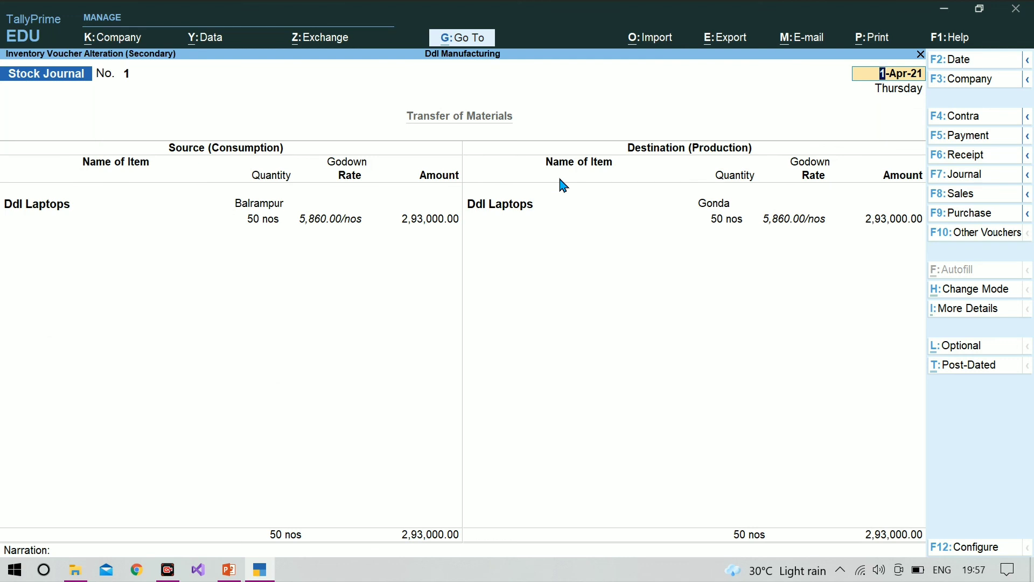
key(Escape)
key(y)
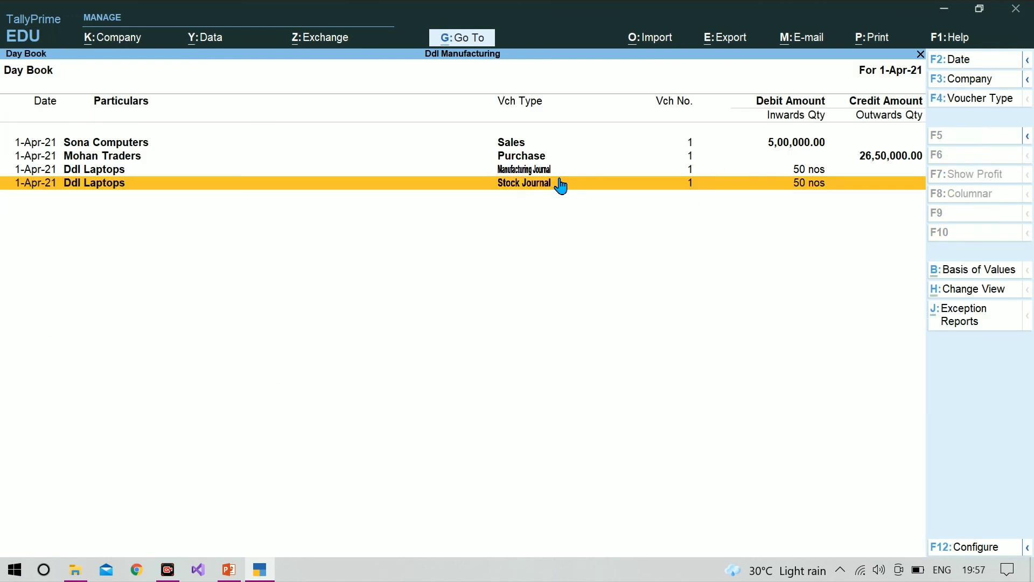
Inspect the Sona Computers Sales voucher without saving changes, and return from the Day Book to the list of additional reports
key(Up)
key(Up)
key(Up)
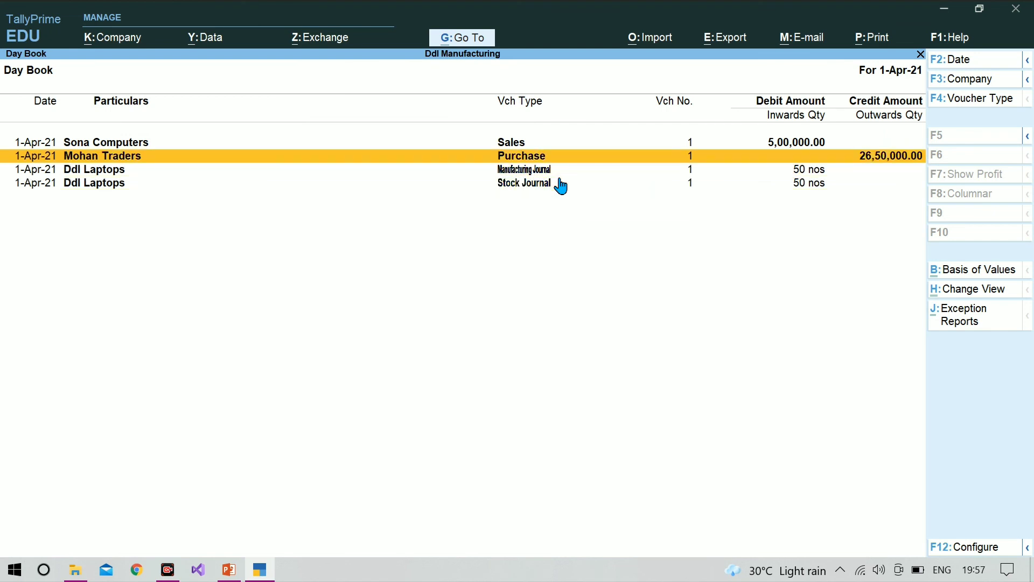
key(Return)
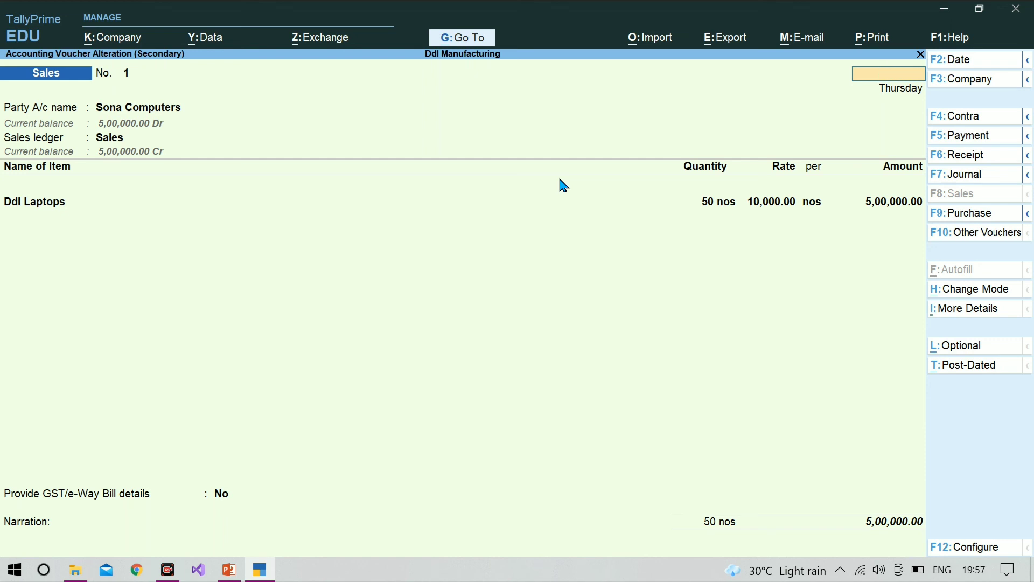
key(Escape)
key(y)
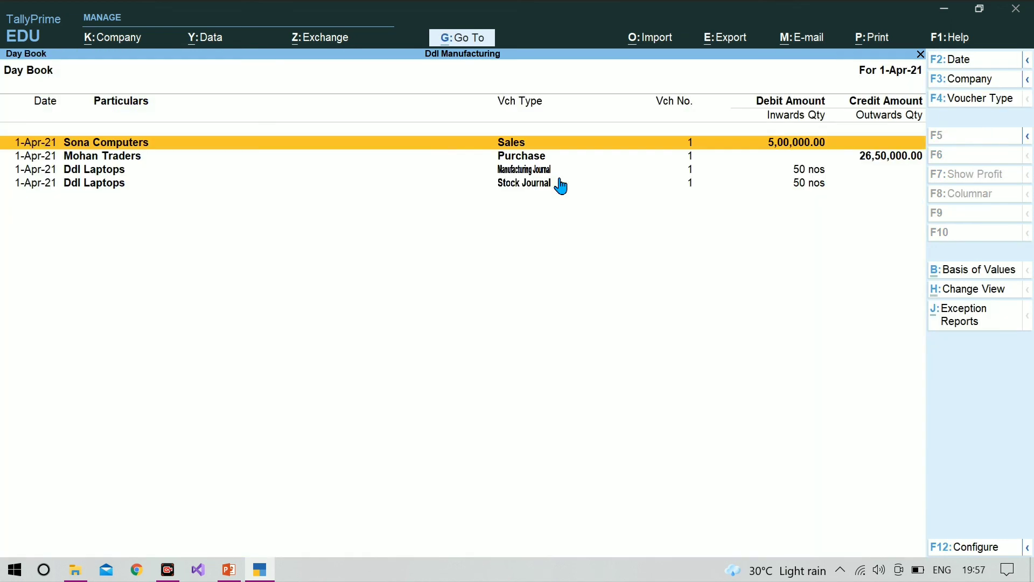
key(Escape)
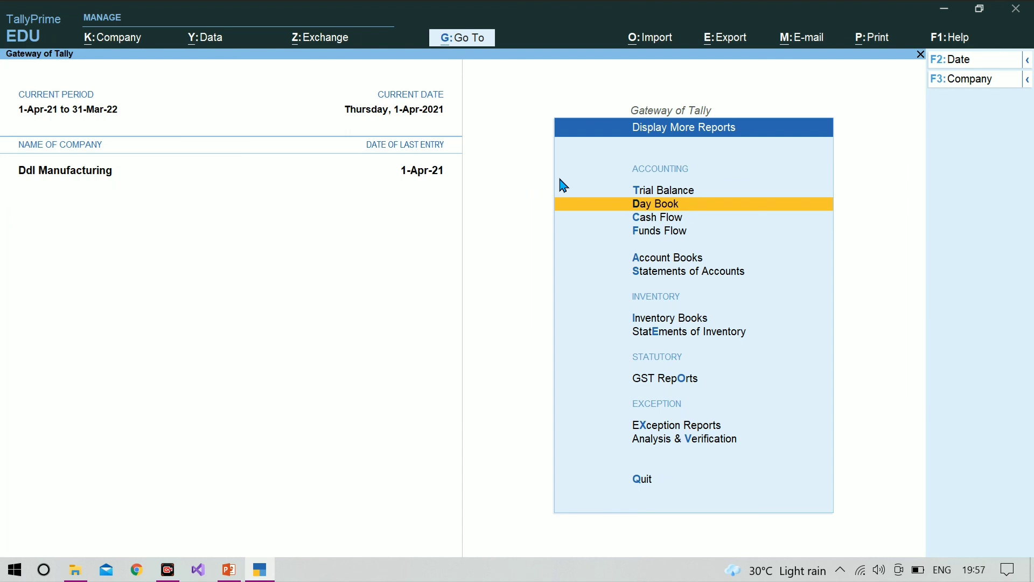